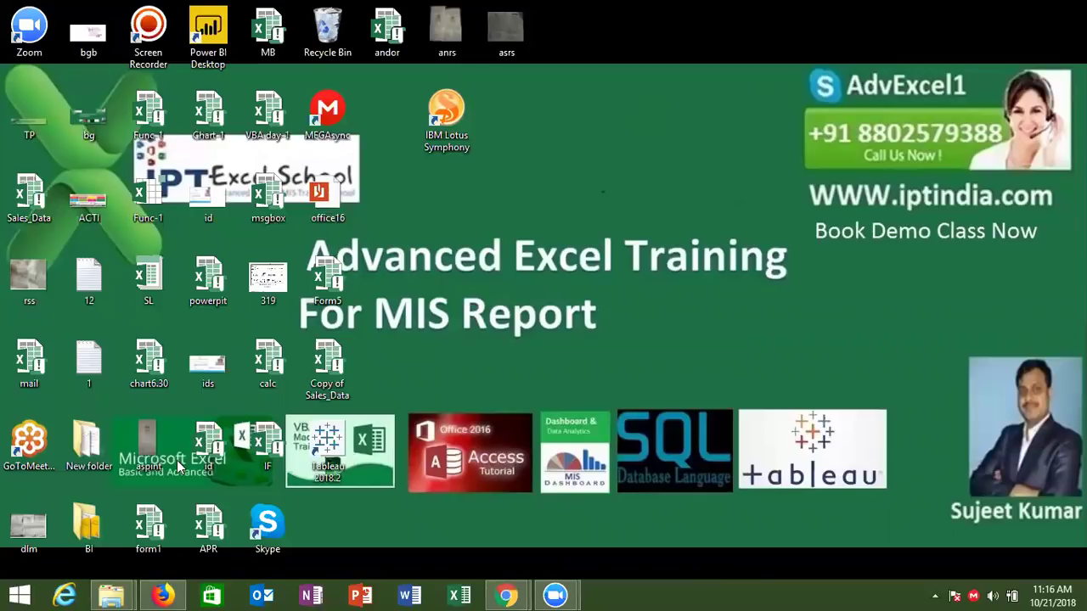
# - Launch Excel from the taskbar and decline making it the default spreadsheet program
pyautogui.rightClick(162, 594)
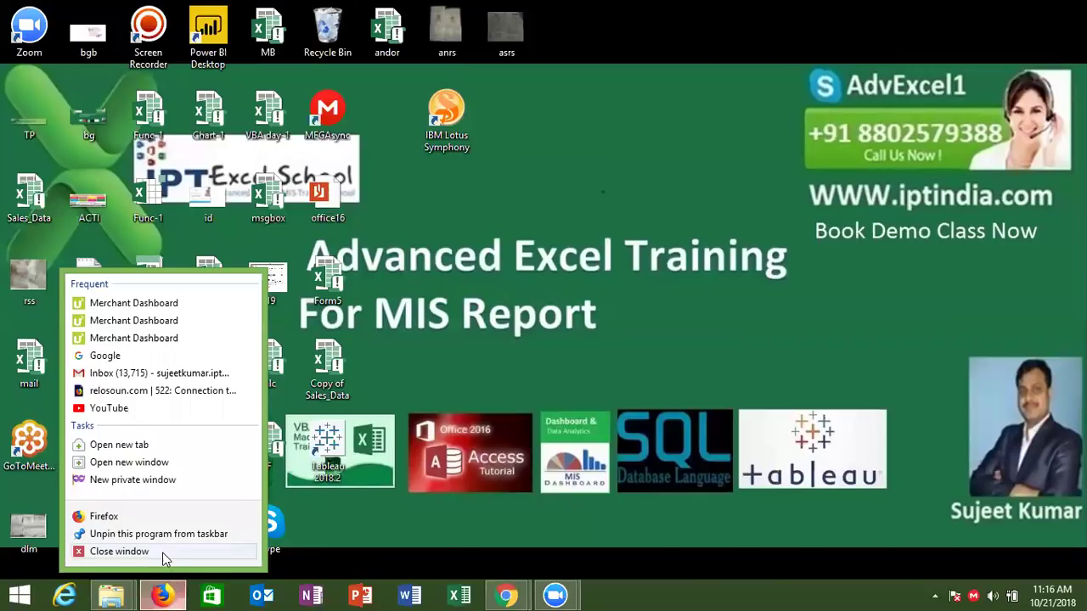
pyautogui.click(230, 554)
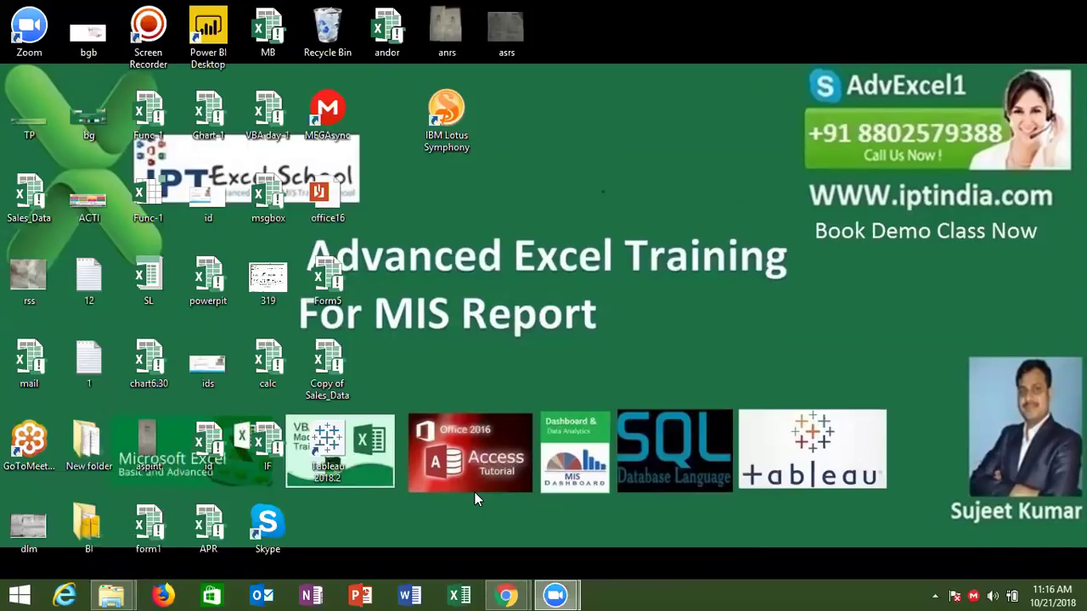
pyautogui.click(462, 597)
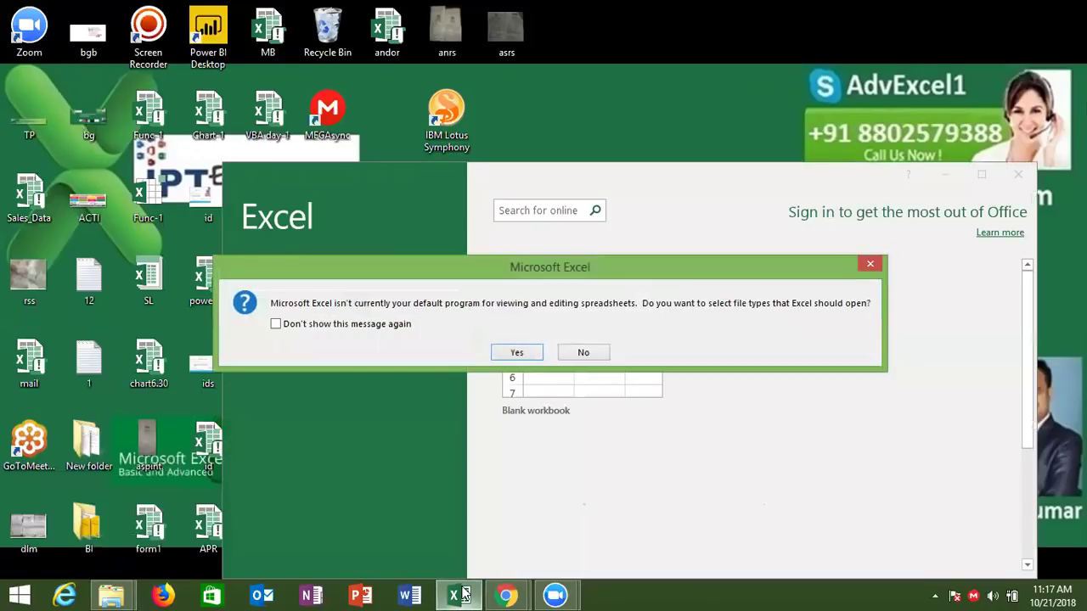
pyautogui.click(596, 352)
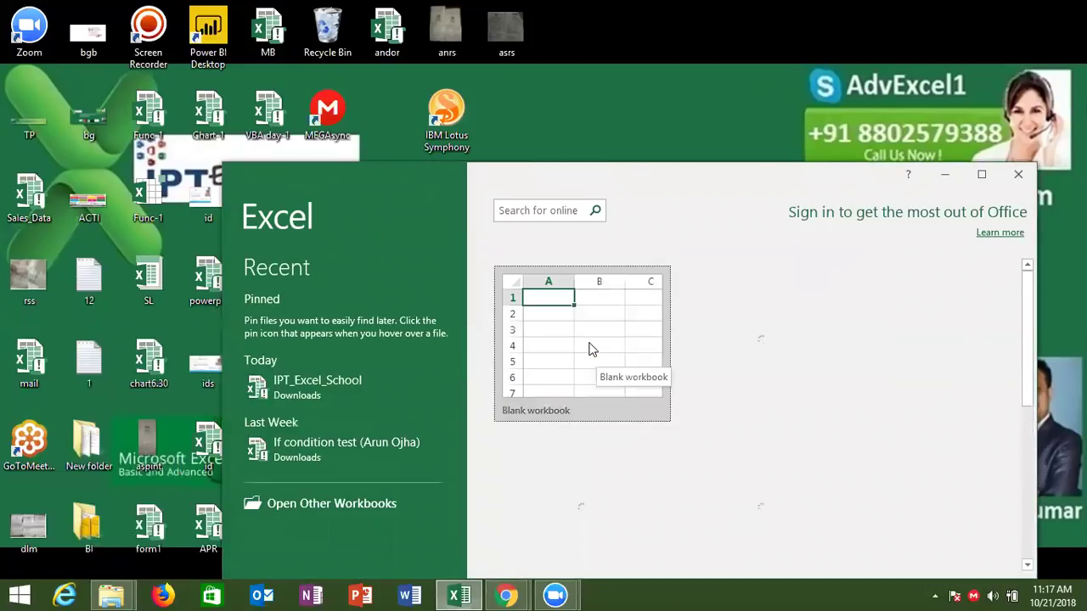
# - Create a blank workbook, dismiss the updates notice and maximize the window
pyautogui.click(591, 349)
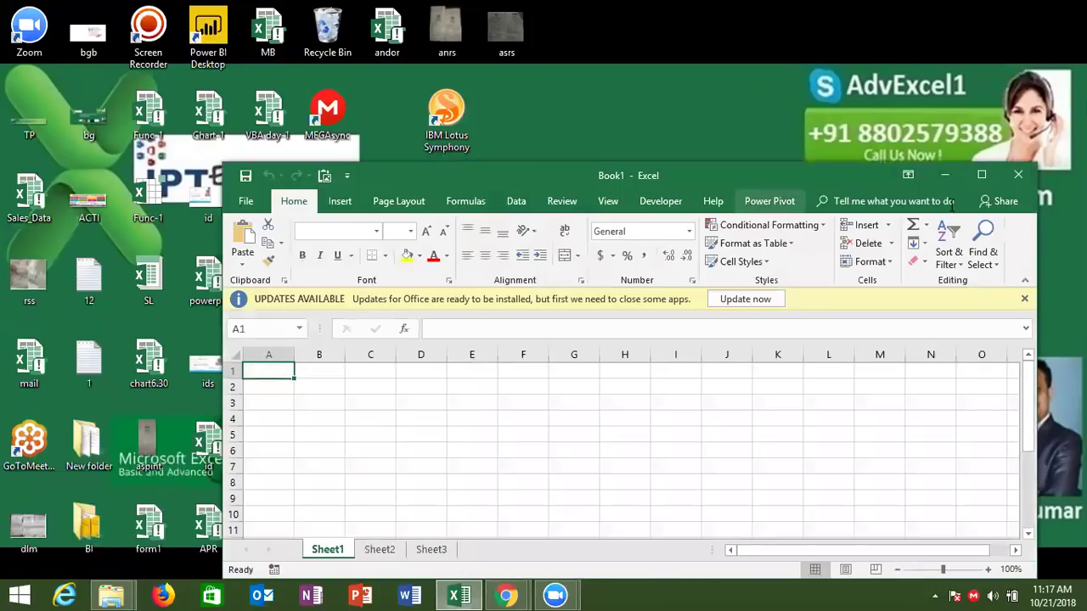
pyautogui.click(1024, 299)
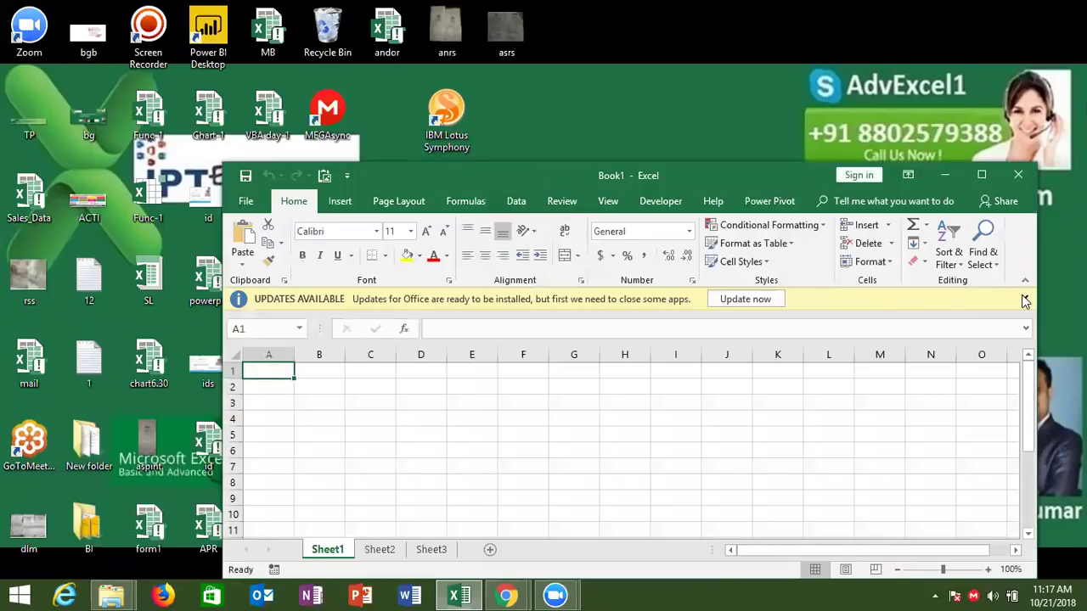
pyautogui.click(981, 175)
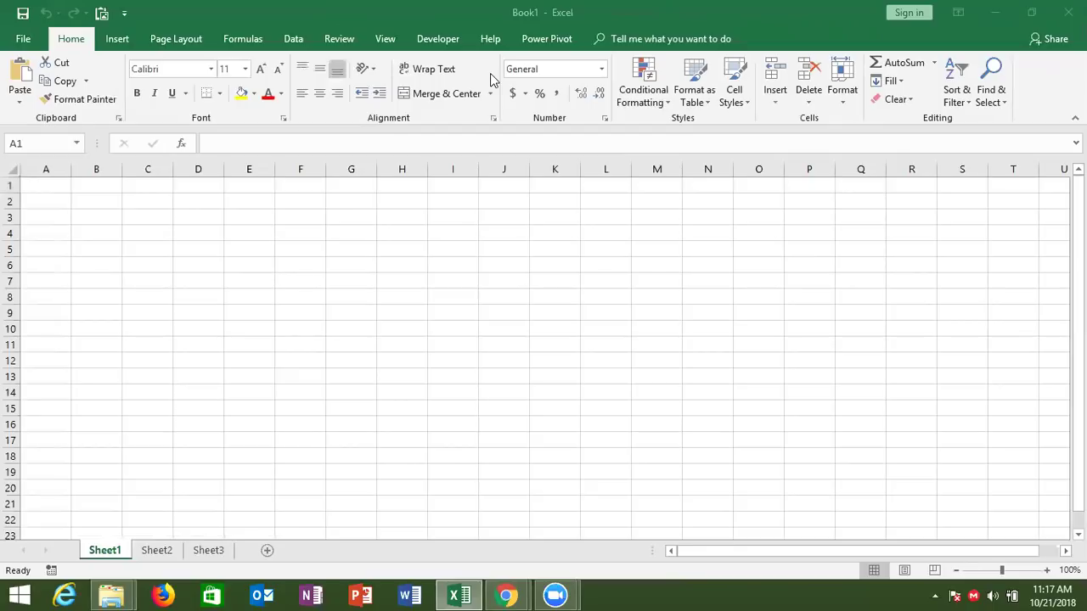
# - Type the headers Sr, Date, Time, Name, City and Amt into cells A1 through F1
pyautogui.click(69, 193)
pyautogui.write('S')
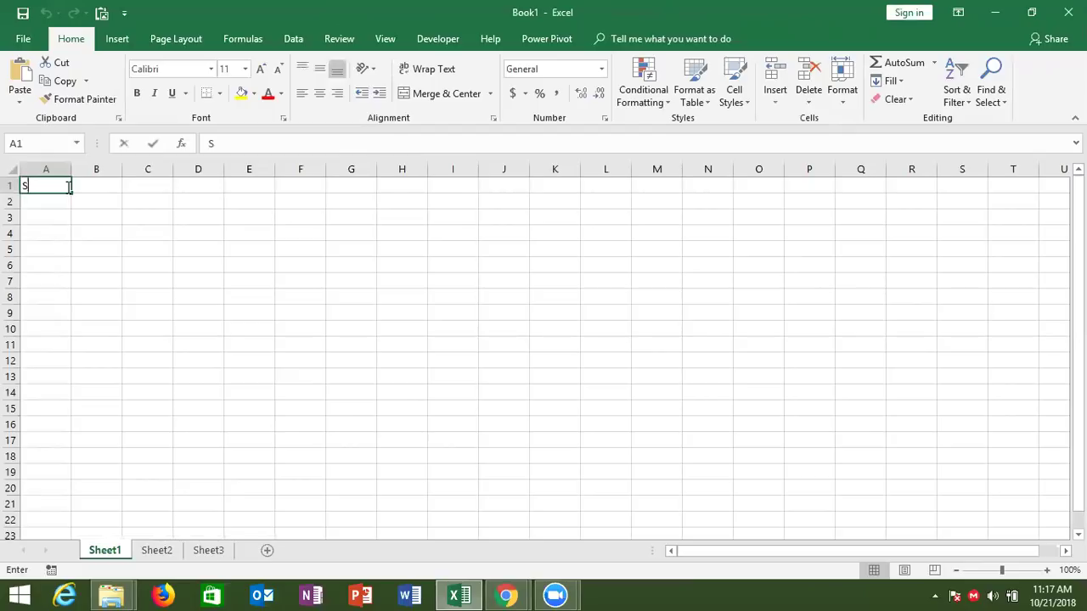
pyautogui.write('r')
pyautogui.press('Tab')
pyautogui.write('Date')
pyautogui.press('Tab')
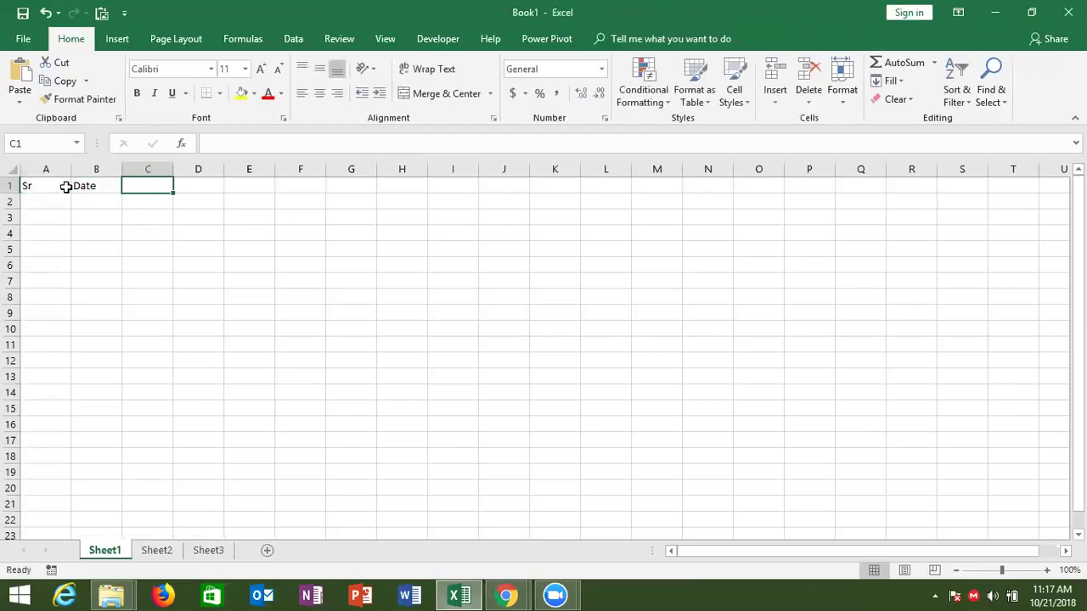
pyautogui.write('Time')
pyautogui.press('Tab')
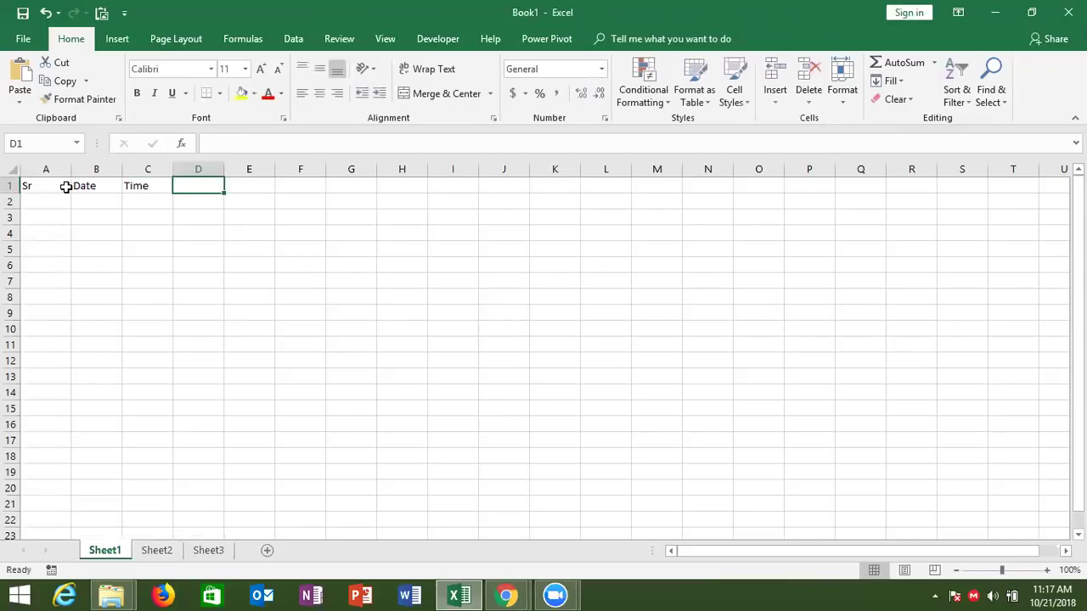
pyautogui.write('Name')
pyautogui.press('Tab')
pyautogui.write('City')
pyautogui.press('Tab')
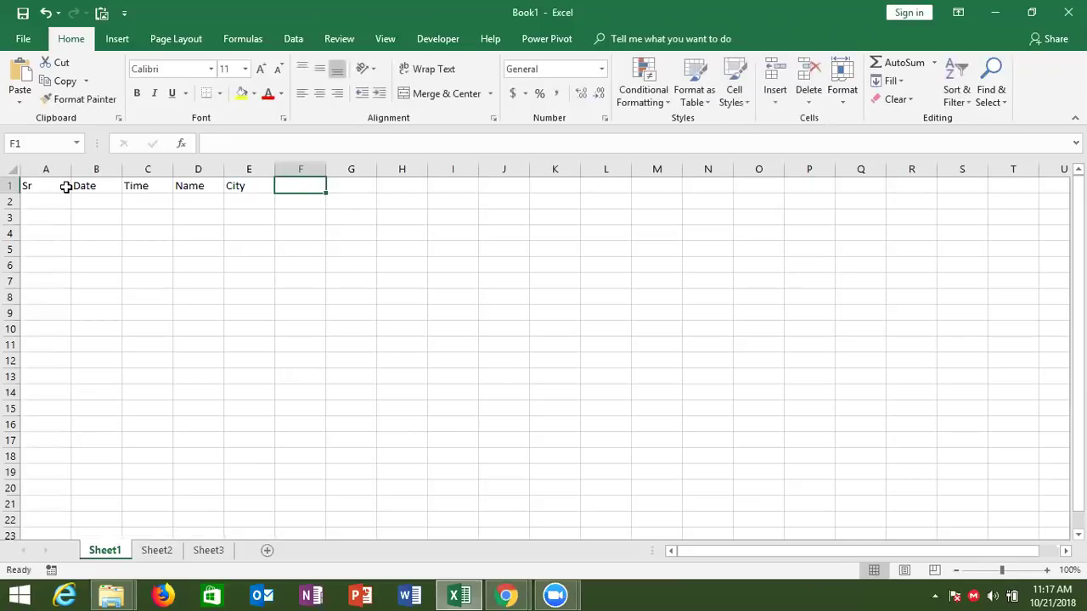
pyautogui.write('Amt')
pyautogui.press('Tab')
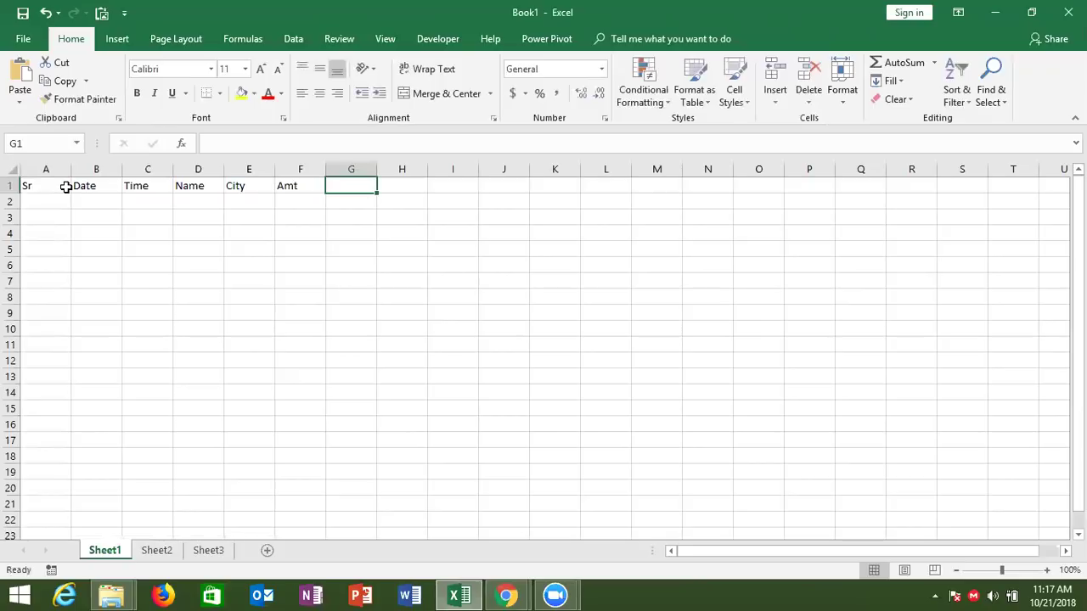
# - Open the Visual Basic editor, insert a new UserForm and enlarge it
pyautogui.click(295, 40)
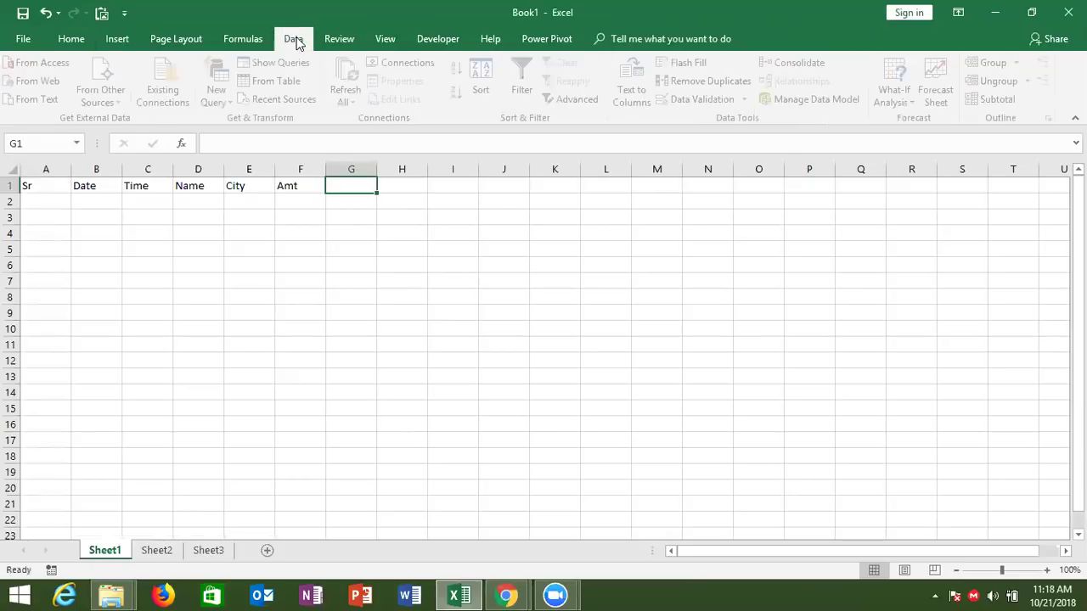
pyautogui.click(423, 43)
pyautogui.click(20, 94)
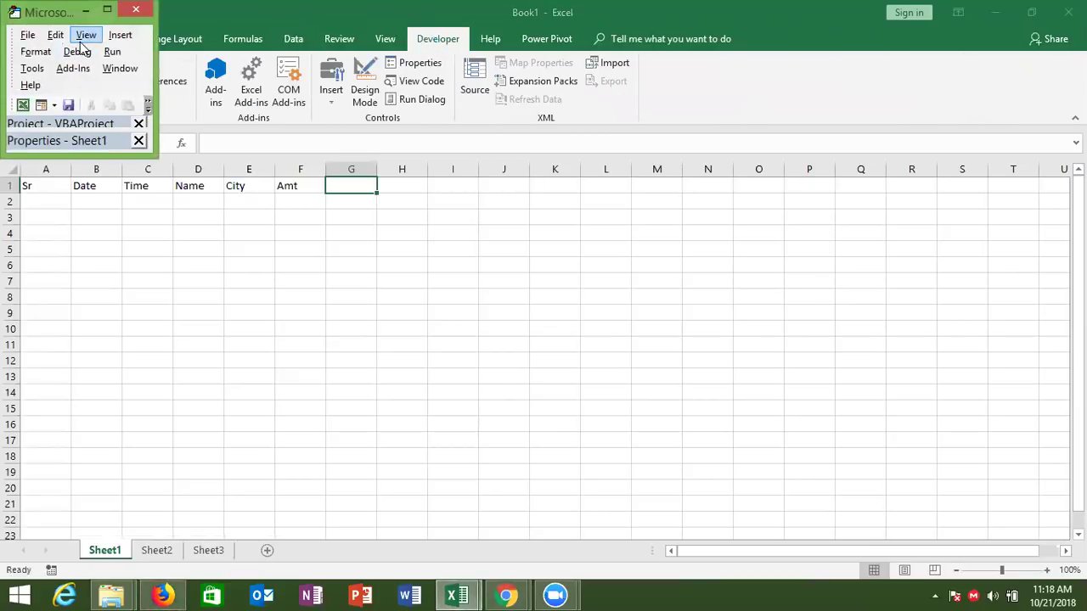
pyautogui.hotkey('alt', 'i')
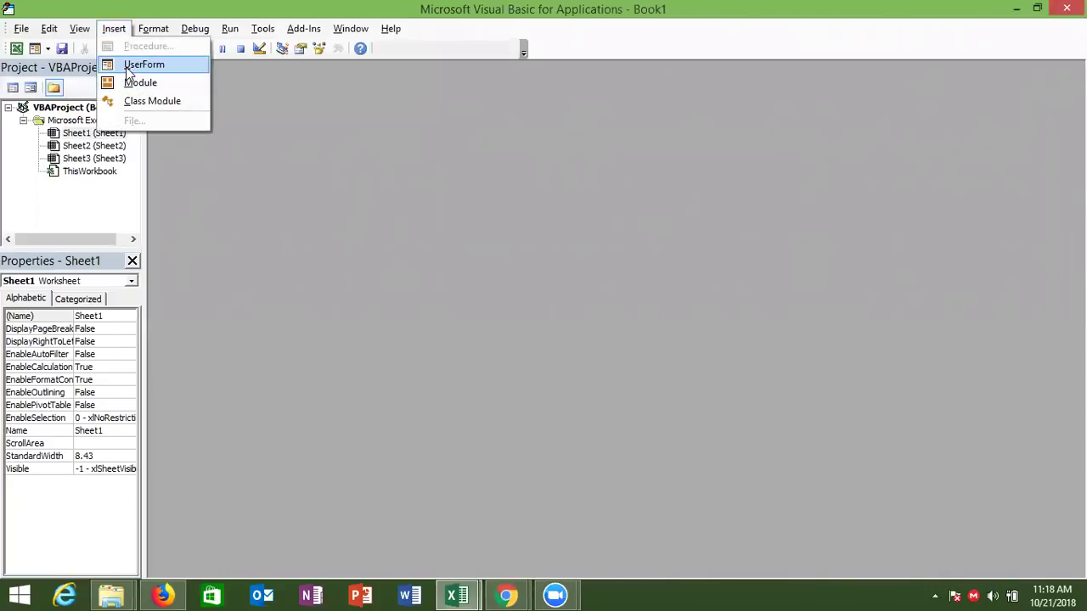
pyautogui.click(140, 64)
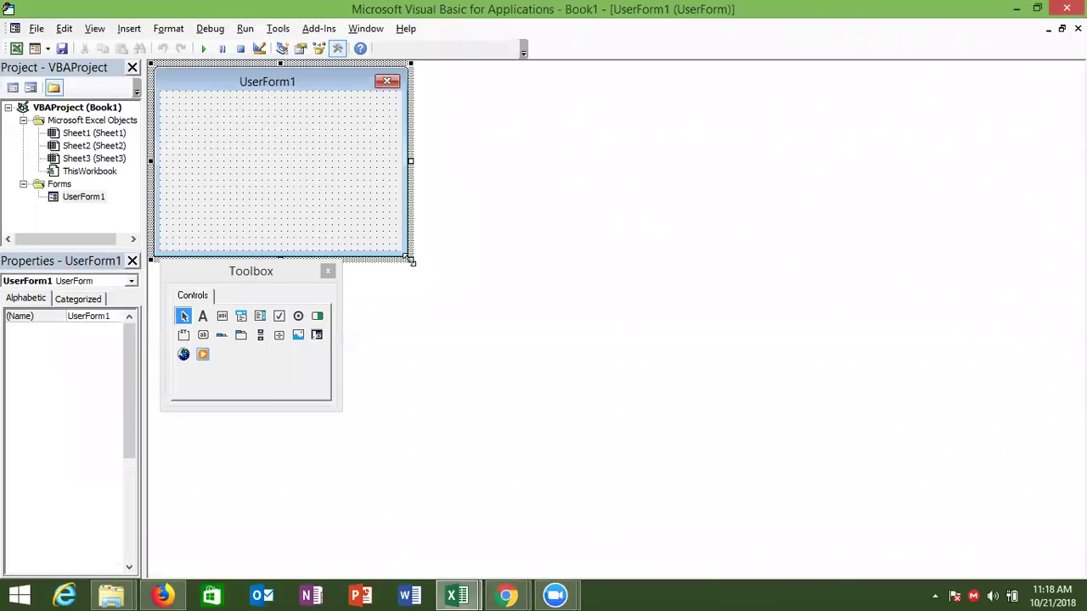
pyautogui.moveTo(409, 260); pyautogui.dragTo(515, 349)
pyautogui.click(226, 271)
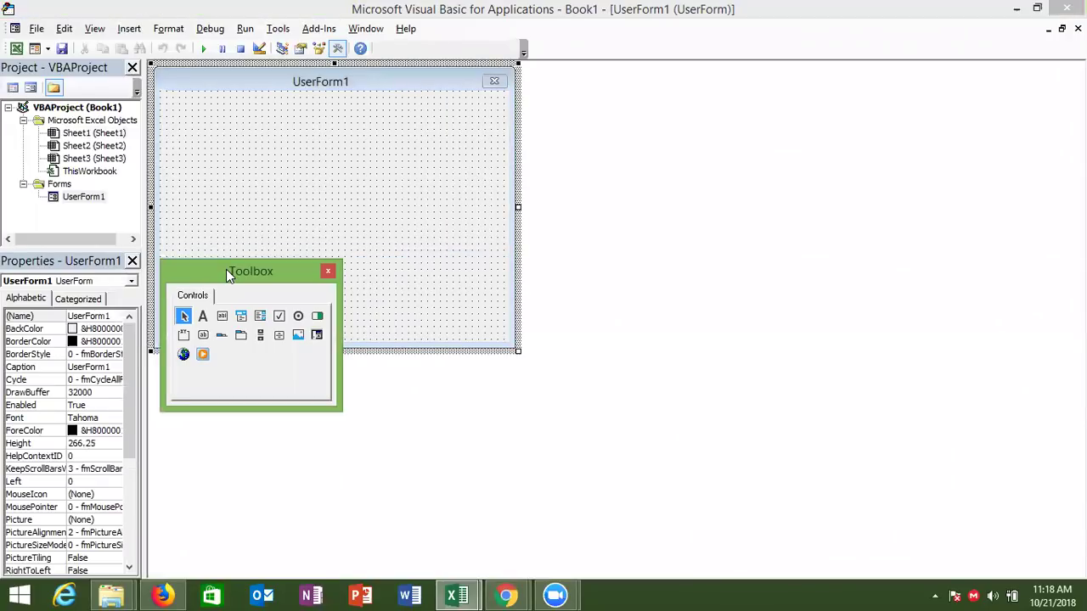
pyautogui.moveTo(226, 269); pyautogui.dragTo(606, 115)
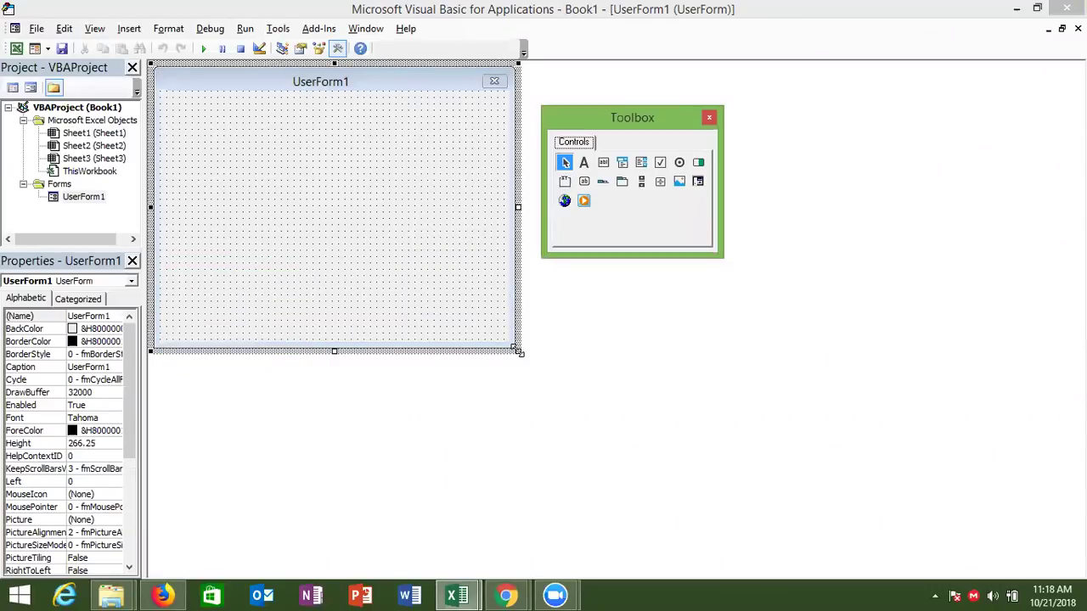
pyautogui.moveTo(516, 349); pyautogui.dragTo(525, 361)
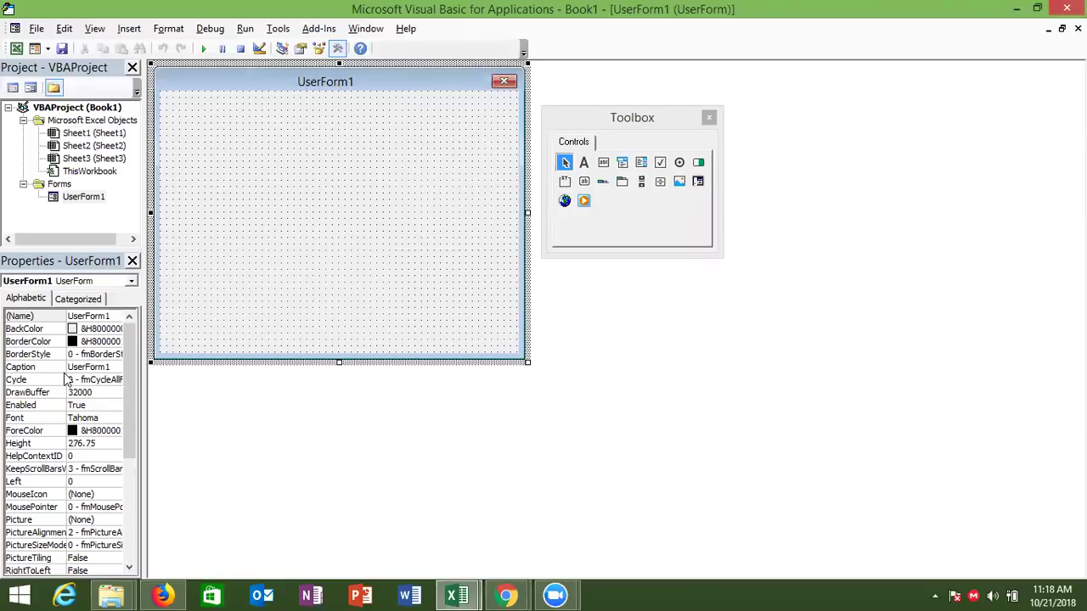
# - Set the UserForm's Caption property to 'Data Entry Sheet'
pyautogui.click(95, 368)
pyautogui.click(52, 369)
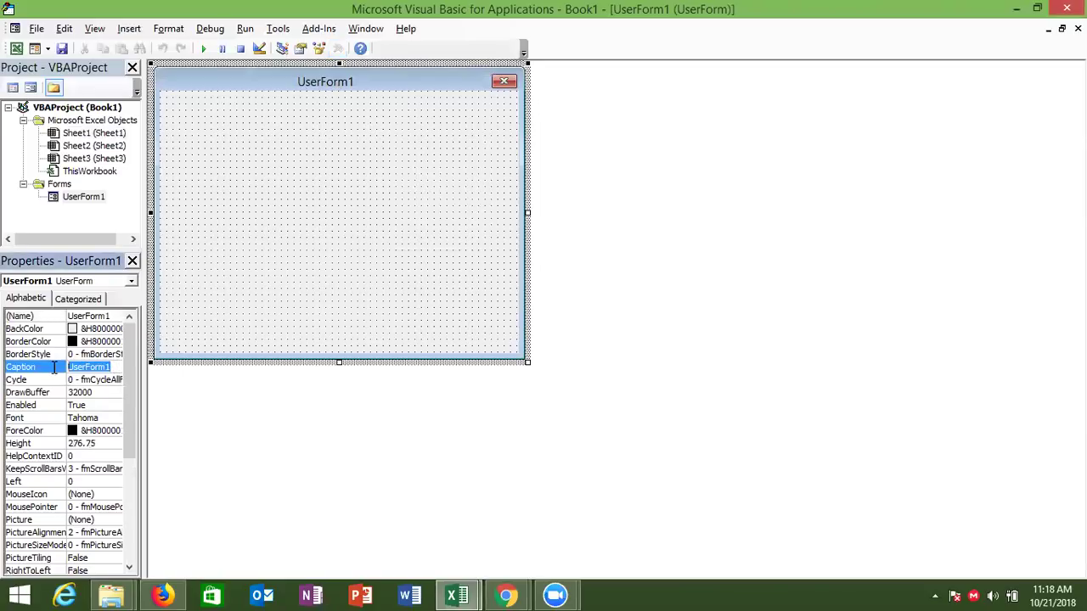
pyautogui.press('BackSpace')
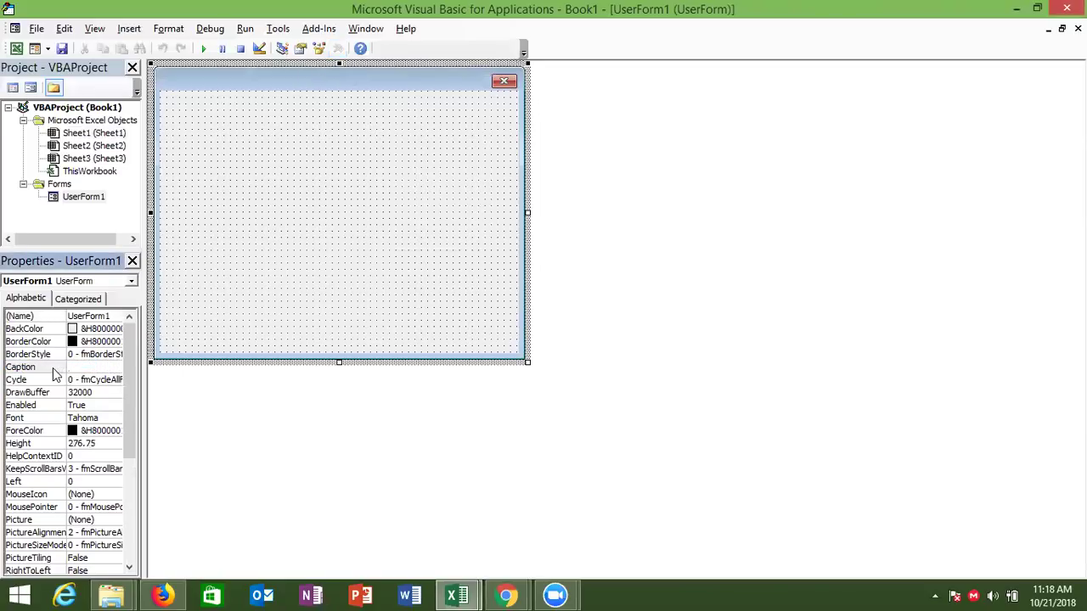
pyautogui.write('Data')
pyautogui.write(' Entry')
pyautogui.write(' Sheet')
pyautogui.click(238, 259)
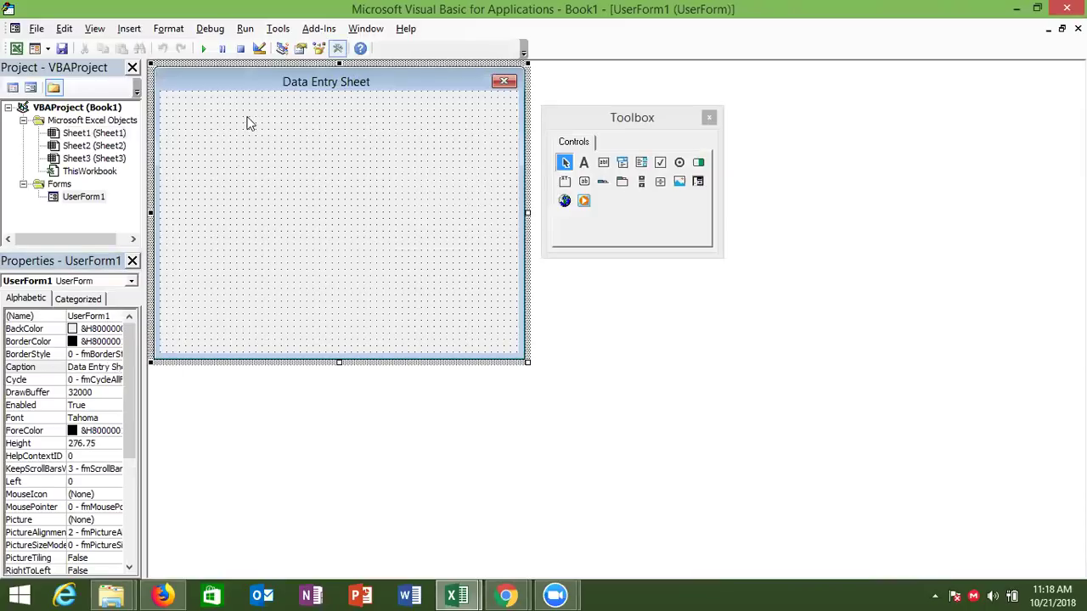
# - Draw a label across the top of the form reading 'Data Entry Form'
pyautogui.click(584, 162)
pyautogui.moveTo(212, 103)
pyautogui.mouseDown()
pyautogui.moveTo(278, 127)
pyautogui.moveTo(468, 145)
pyautogui.mouseUp()
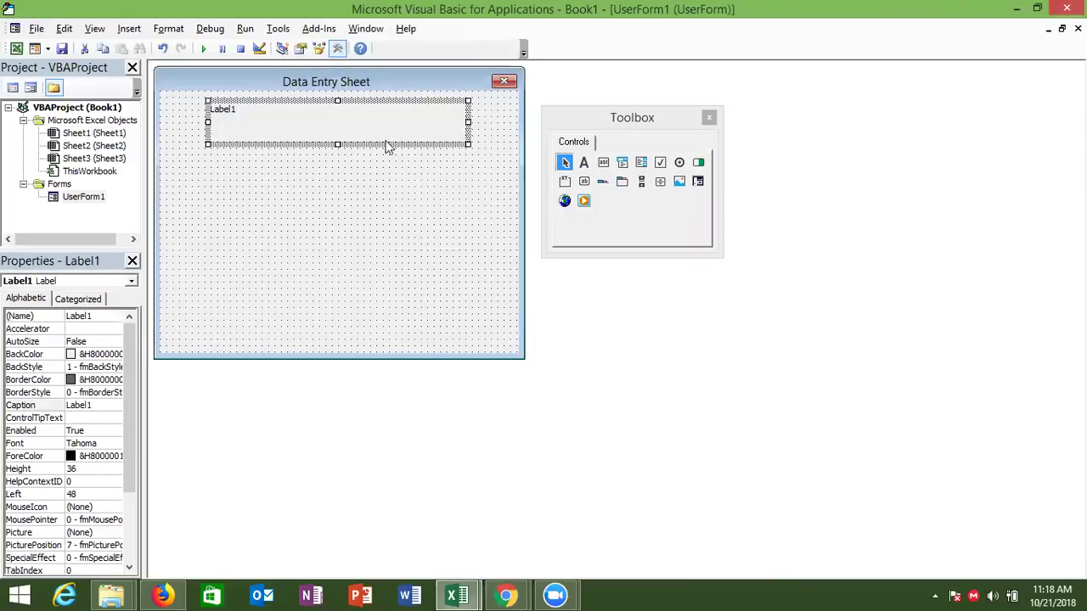
pyautogui.click(362, 127)
pyautogui.press('BackSpace')
pyautogui.press('BackSpace')
pyautogui.press('BackSpace')
pyautogui.press('BackSpace')
pyautogui.press('BackSpace')
pyautogui.press('BackSpace')
pyautogui.write('Data Entry ')
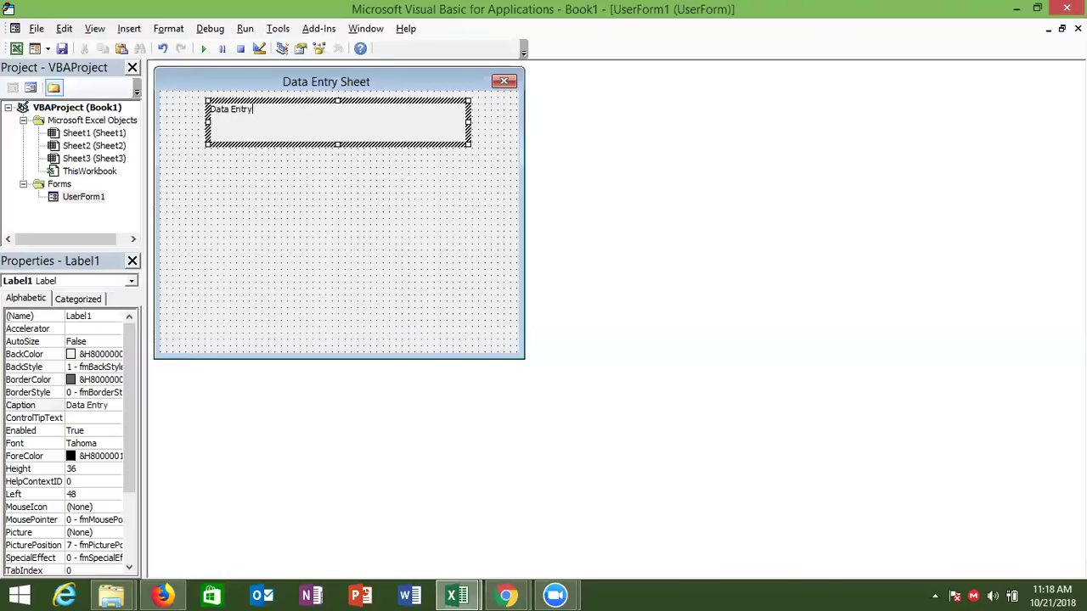
pyautogui.write('For')
pyautogui.write('m')
pyautogui.click(378, 142)
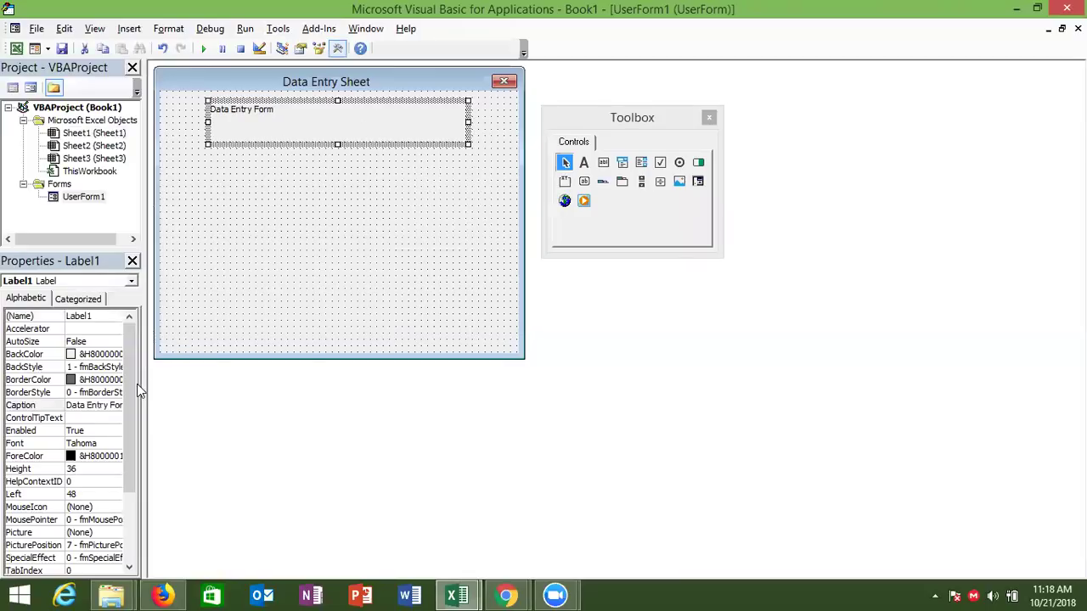
pyautogui.moveTo(132, 389)
pyautogui.mouseDown()
pyautogui.moveTo(130, 430)
pyautogui.moveTo(132, 400)
pyautogui.mouseUp()
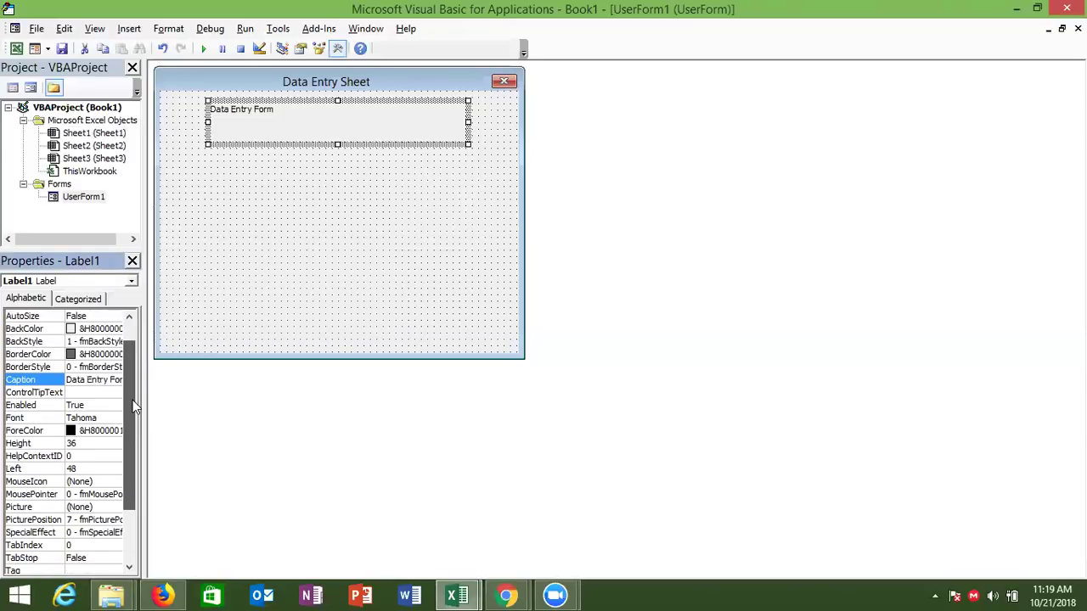
# - Make the title label's font bold at size 16
pyautogui.click(102, 417)
pyautogui.click(113, 418)
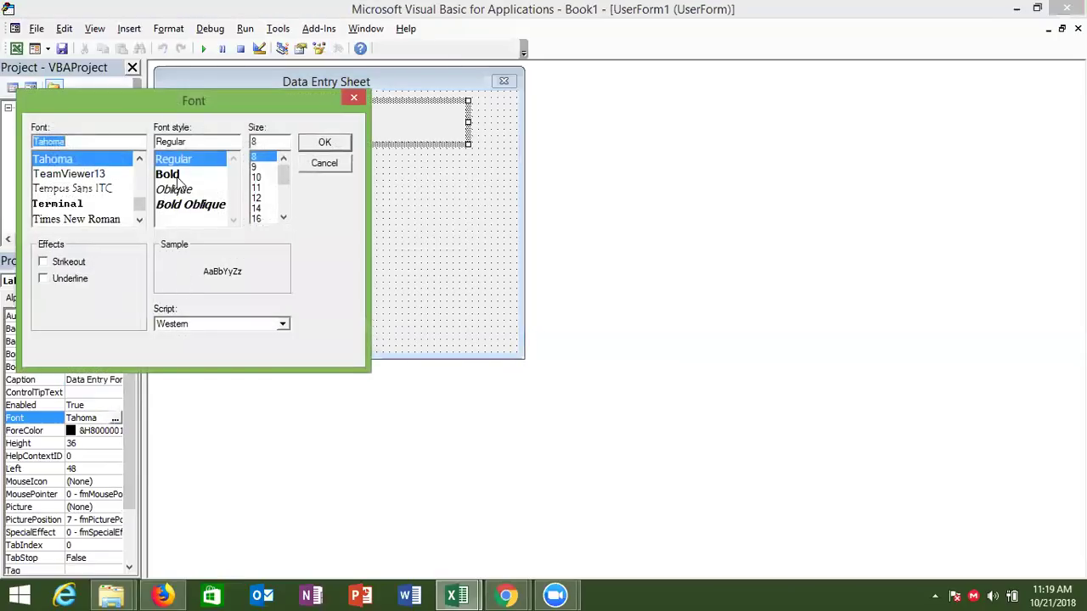
pyautogui.click(178, 179)
pyautogui.click(256, 218)
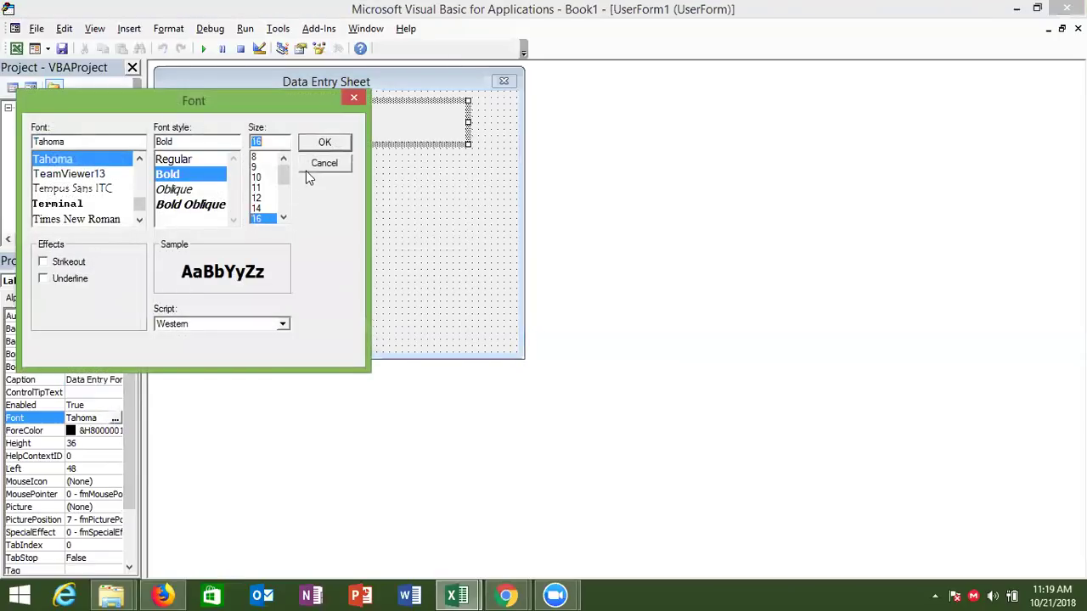
pyautogui.click(323, 147)
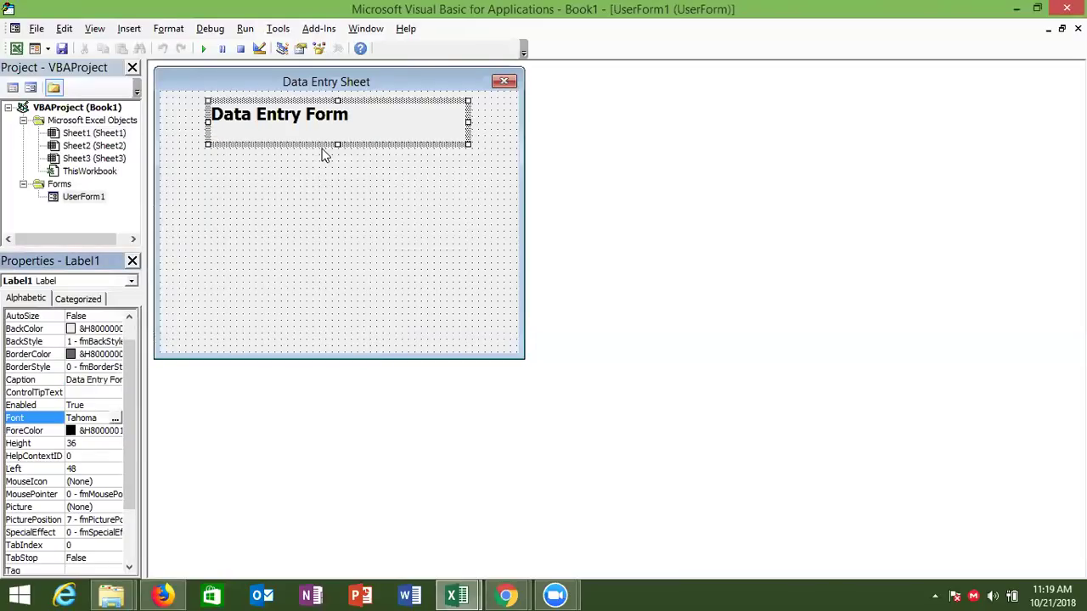
# - Shrink the title label to fit its text and move it toward the centre
pyautogui.moveTo(468, 145); pyautogui.dragTo(366, 132)
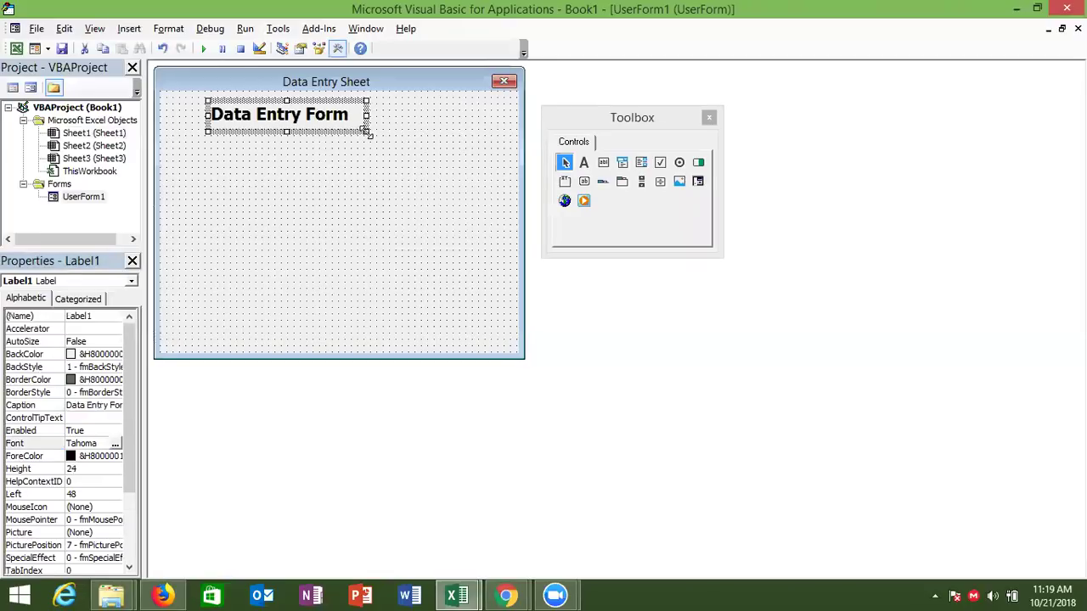
pyautogui.doubleClick(365, 132)
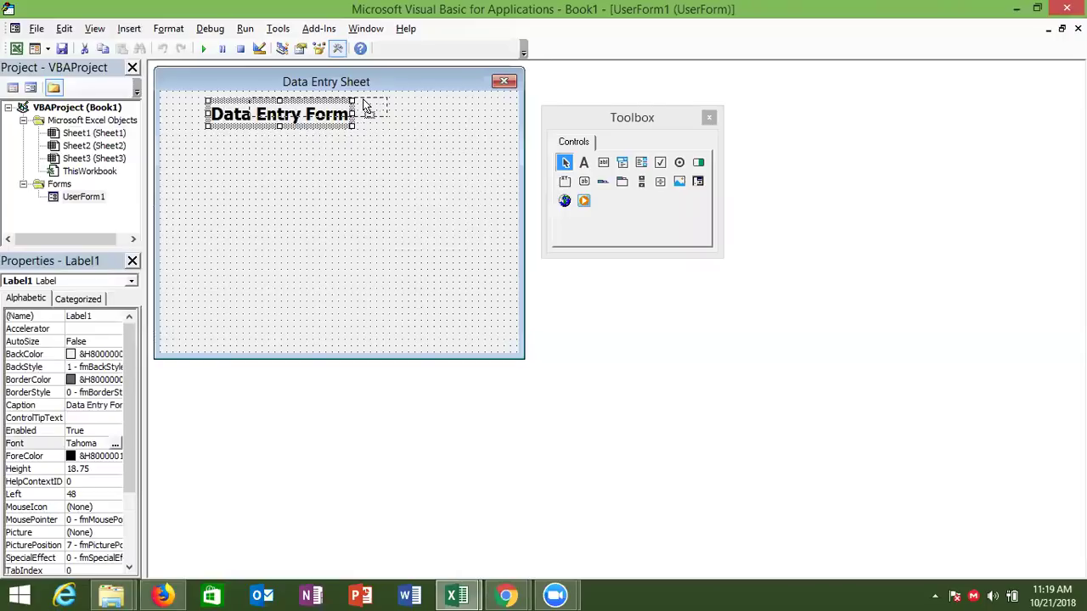
pyautogui.moveTo(366, 104); pyautogui.dragTo(368, 103)
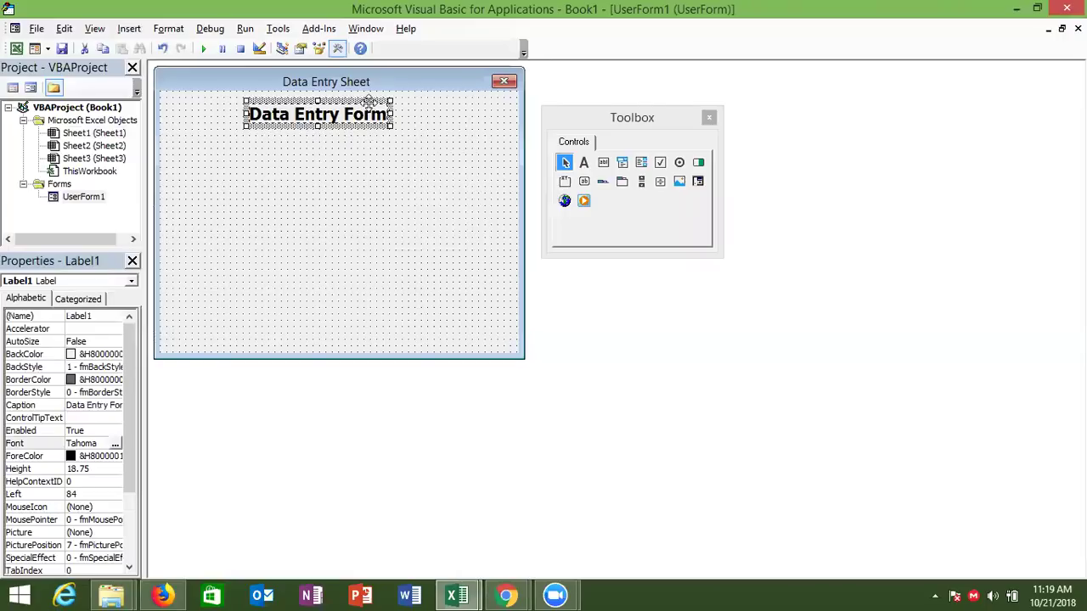
pyautogui.click(352, 157)
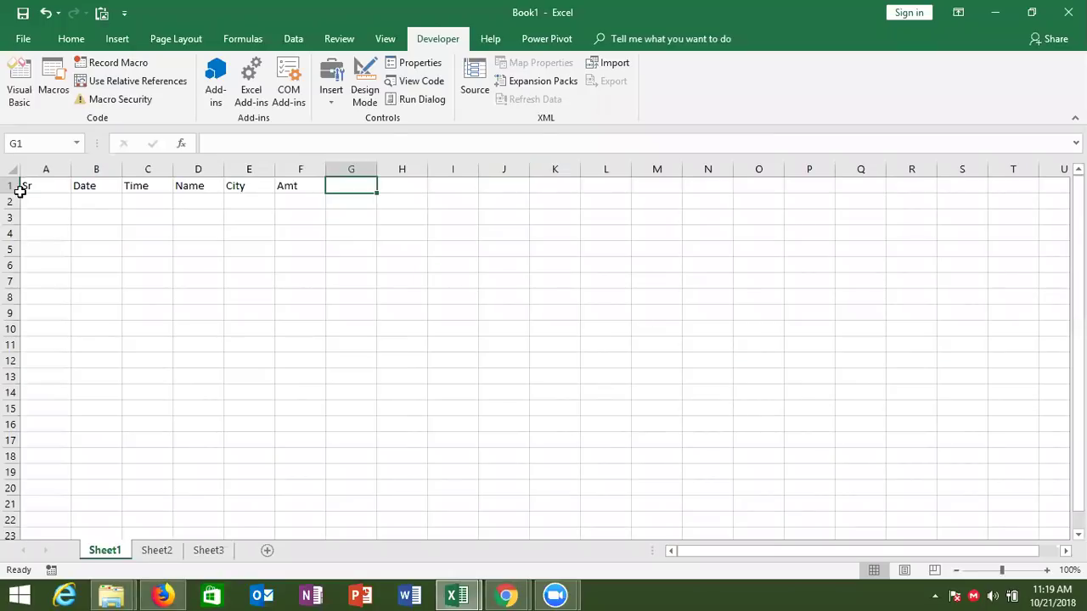
# - Select cells A2 to C2 on Sheet1, then return to the form designer
pyautogui.click(32, 200)
pyautogui.click(87, 199)
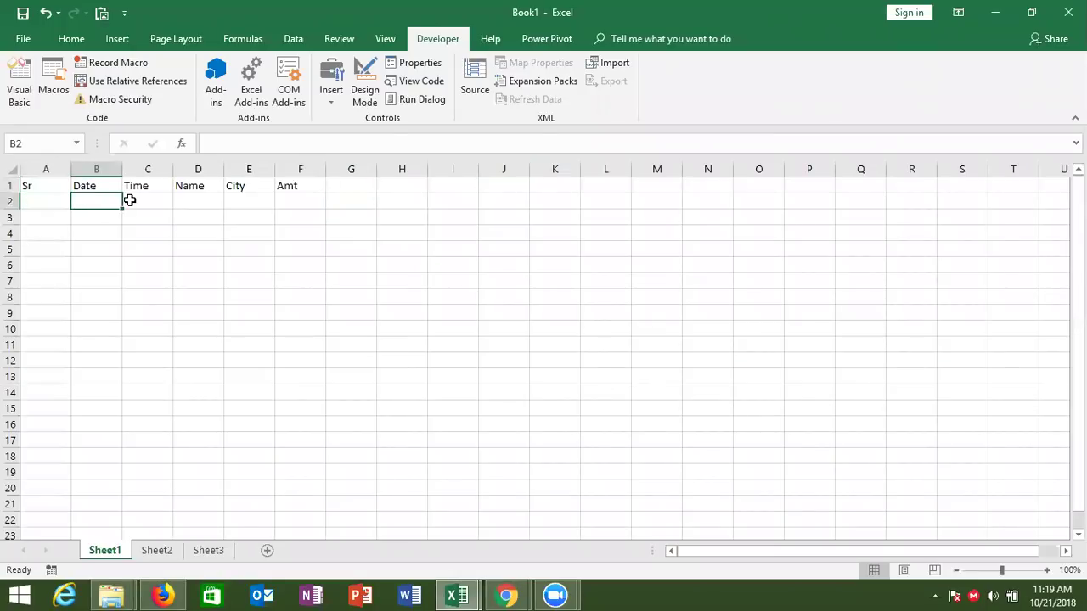
pyautogui.click(129, 200)
pyautogui.hotkey('alt', 'F11')
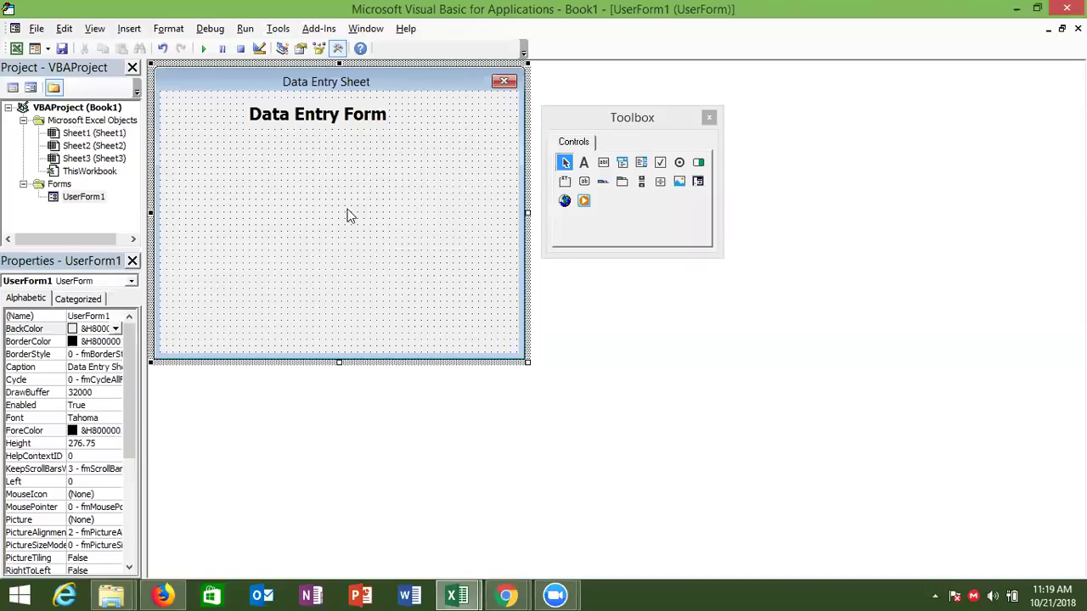
# - Draw Label2 on the left and Label3 on the right beneath the title
pyautogui.click(584, 166)
pyautogui.moveTo(175, 134); pyautogui.dragTo(264, 163)
pyautogui.moveTo(194, 130); pyautogui.dragTo(189, 130)
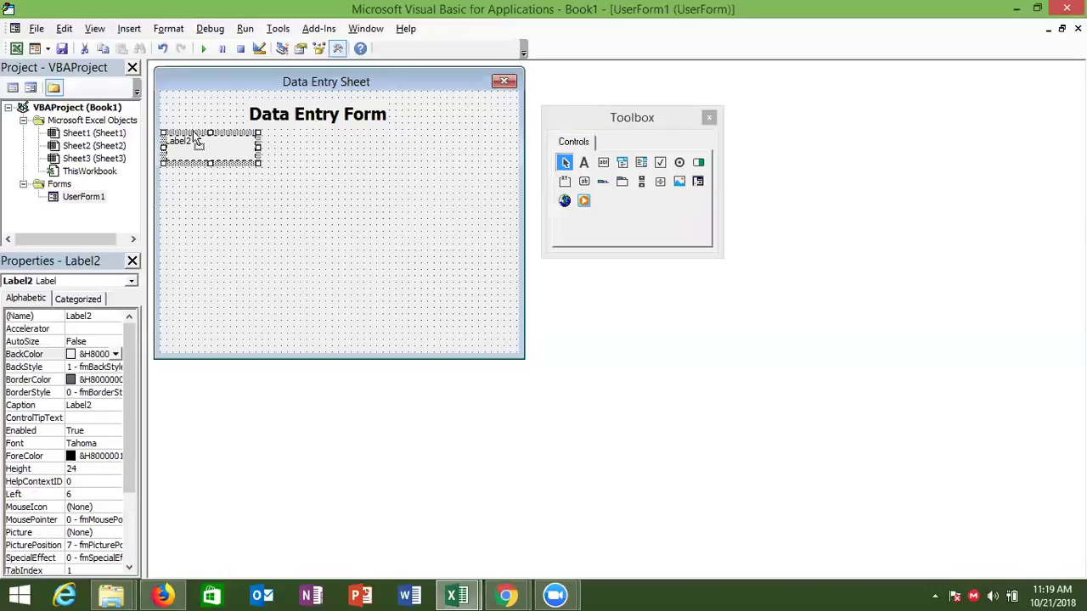
pyautogui.click(583, 164)
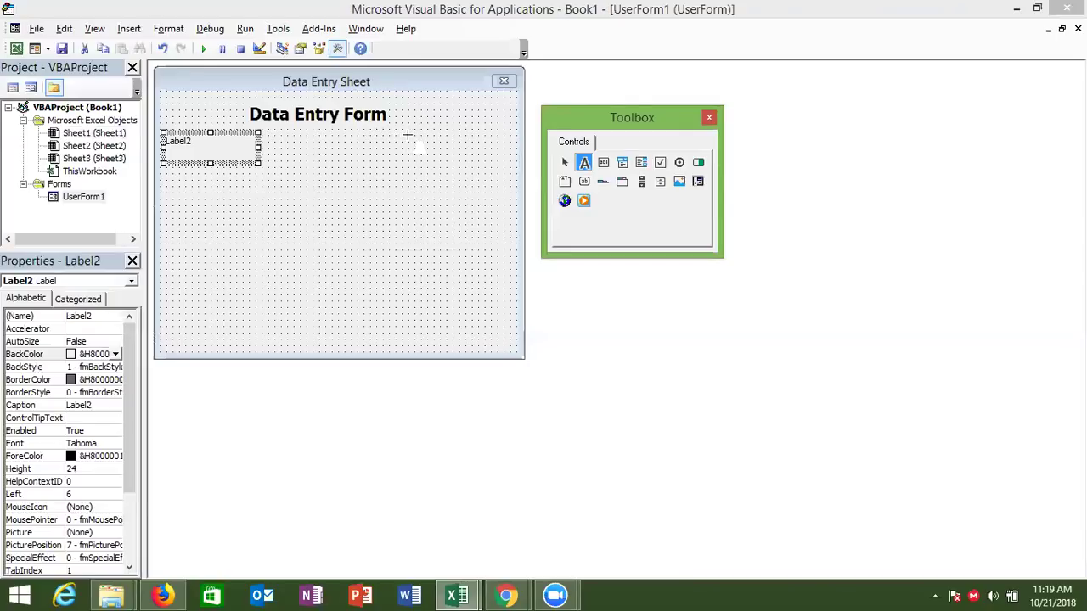
pyautogui.moveTo(403, 130); pyautogui.dragTo(507, 163)
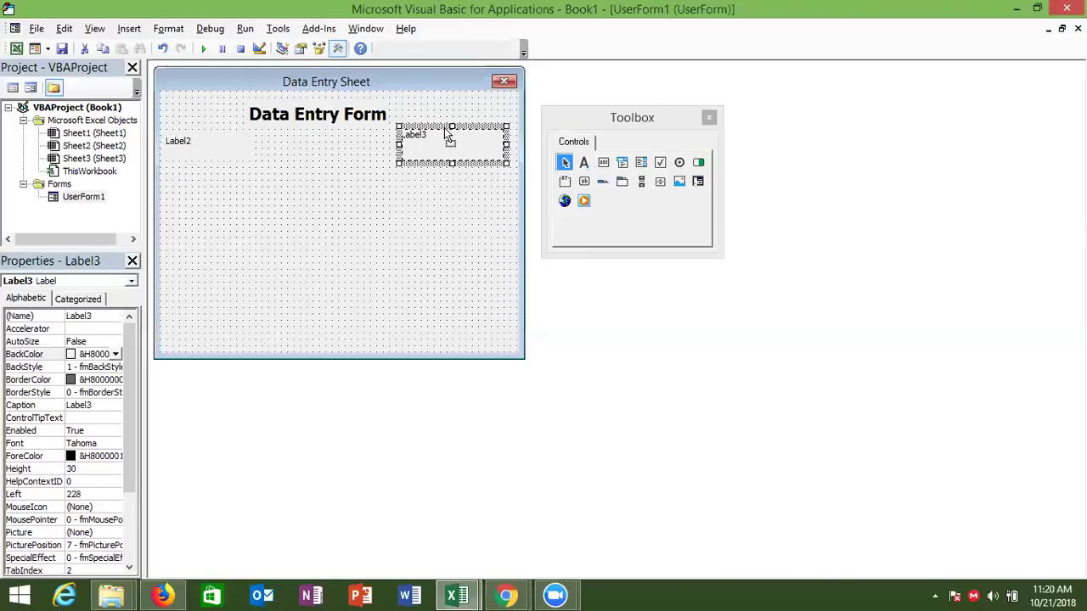
pyautogui.click(407, 199)
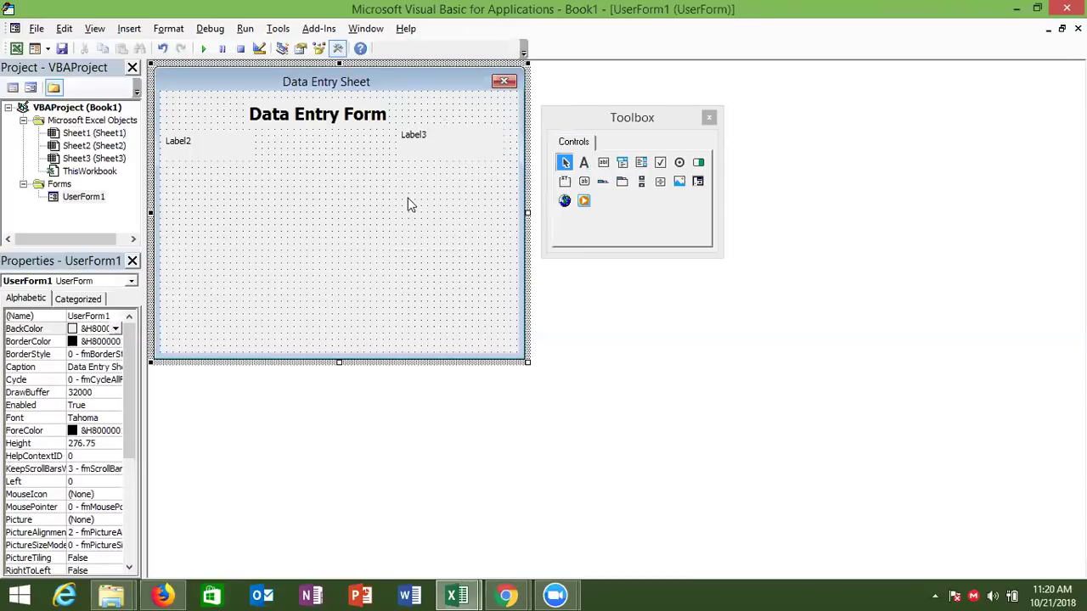
pyautogui.click(424, 162)
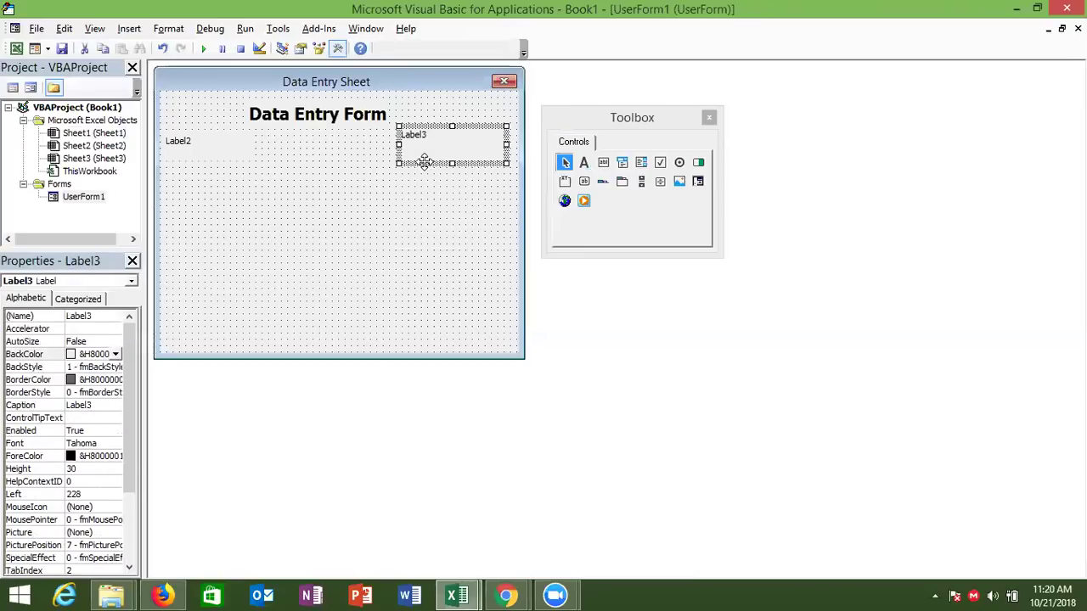
pyautogui.moveTo(424, 168); pyautogui.dragTo(424, 175)
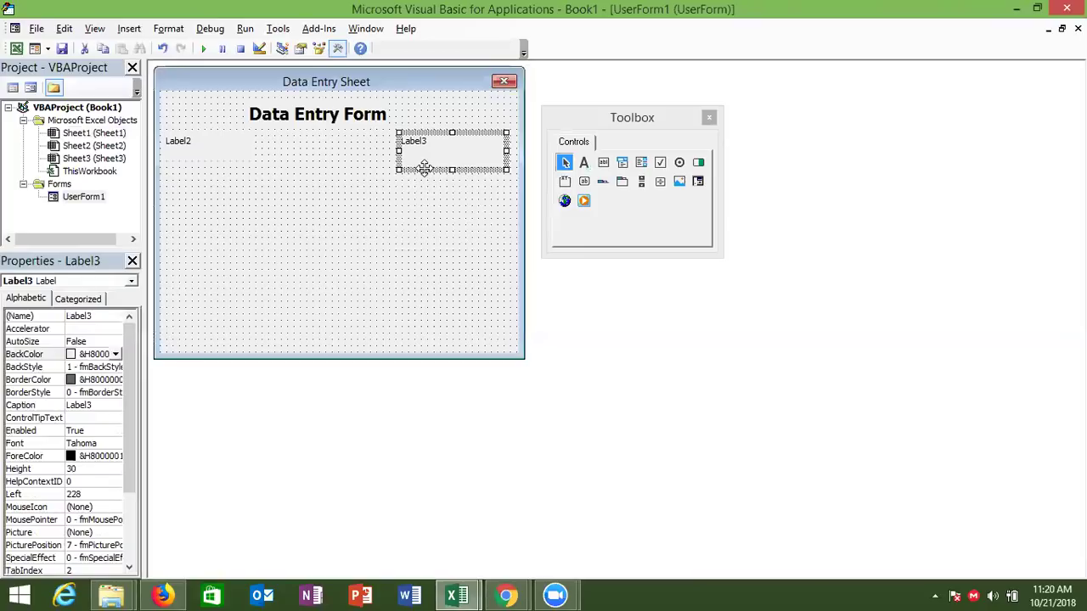
pyautogui.click(402, 207)
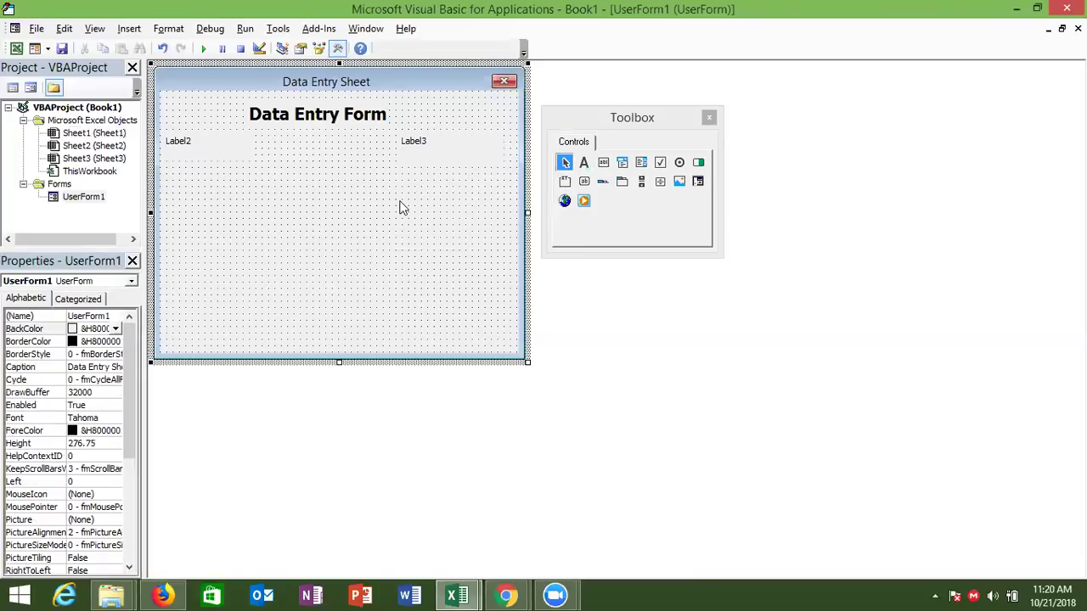
# - Align the tops of Label2 and Label3
pyautogui.click(246, 155)
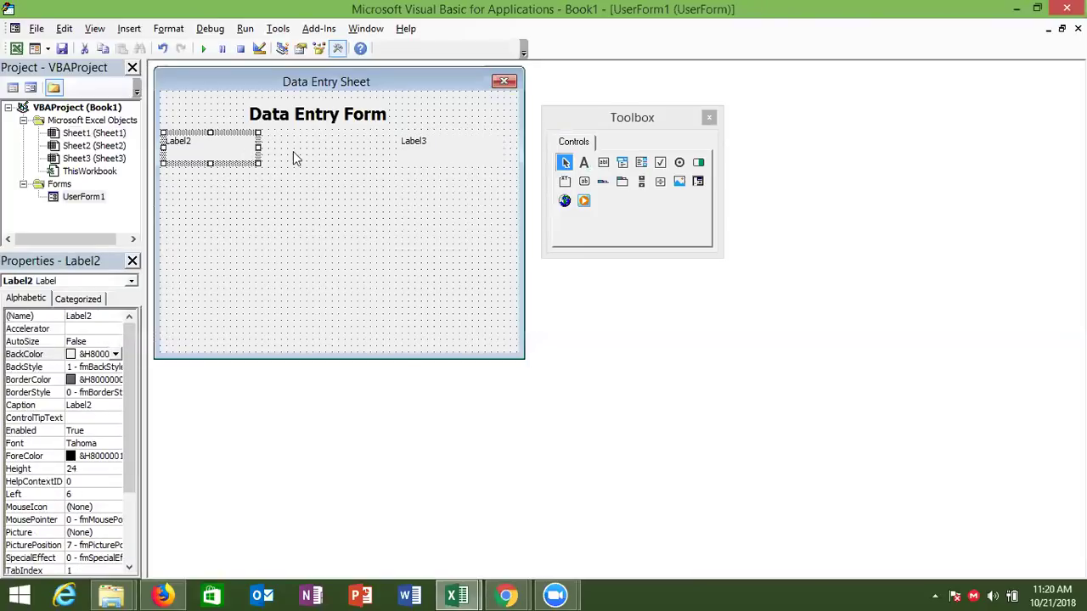
pyautogui.keyDown('ctrl'); pyautogui.click(407, 151); pyautogui.keyUp('ctrl')
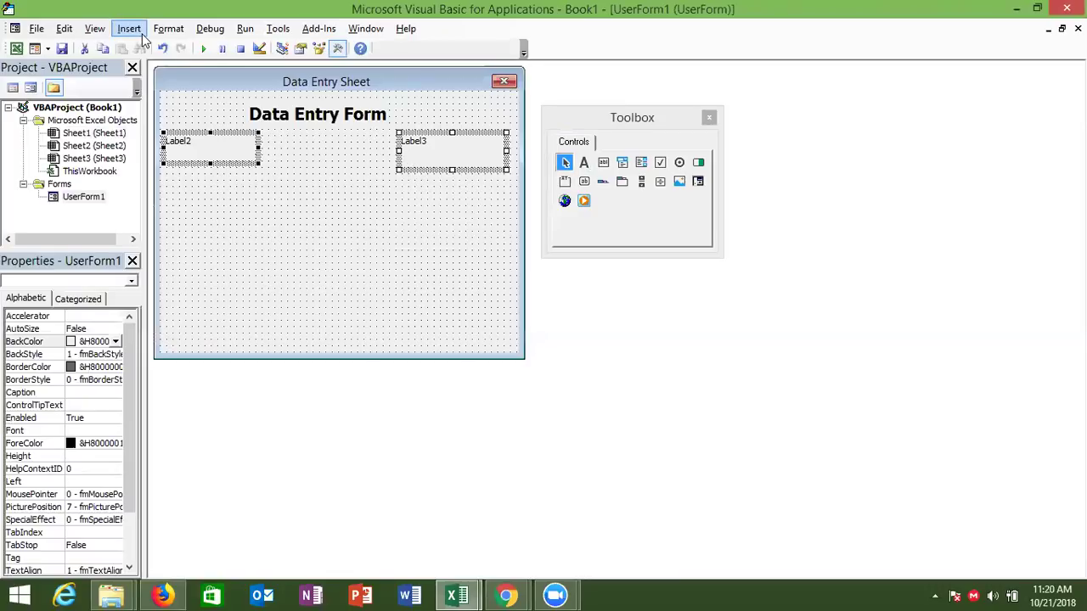
pyautogui.click(168, 29)
pyautogui.moveTo(265, 53)
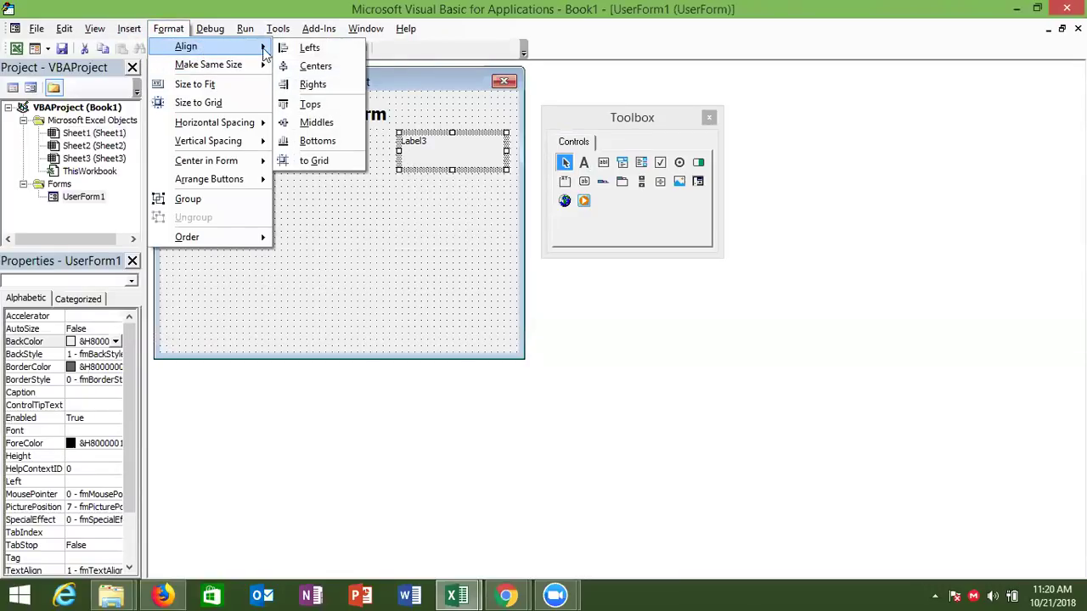
pyautogui.click(306, 105)
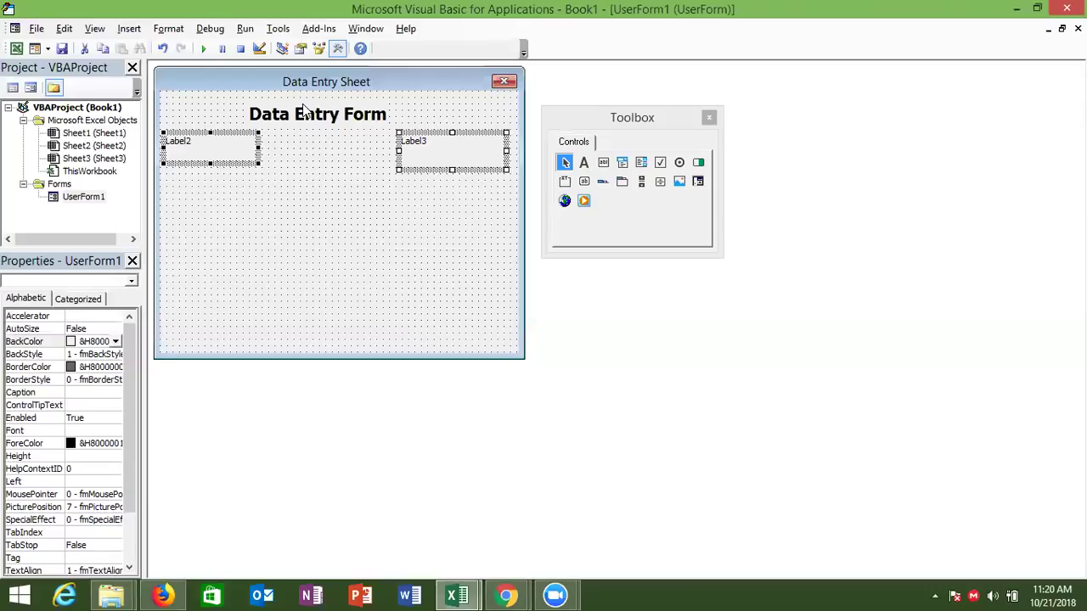
pyautogui.click(299, 190)
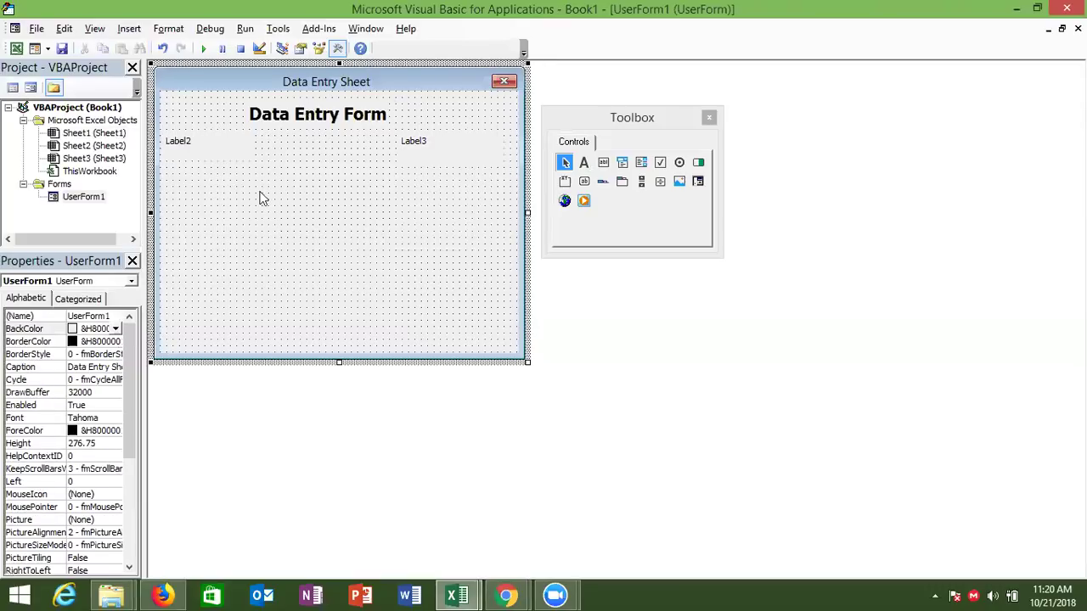
# - Add a Name label with a text box beside it
pyautogui.click(584, 162)
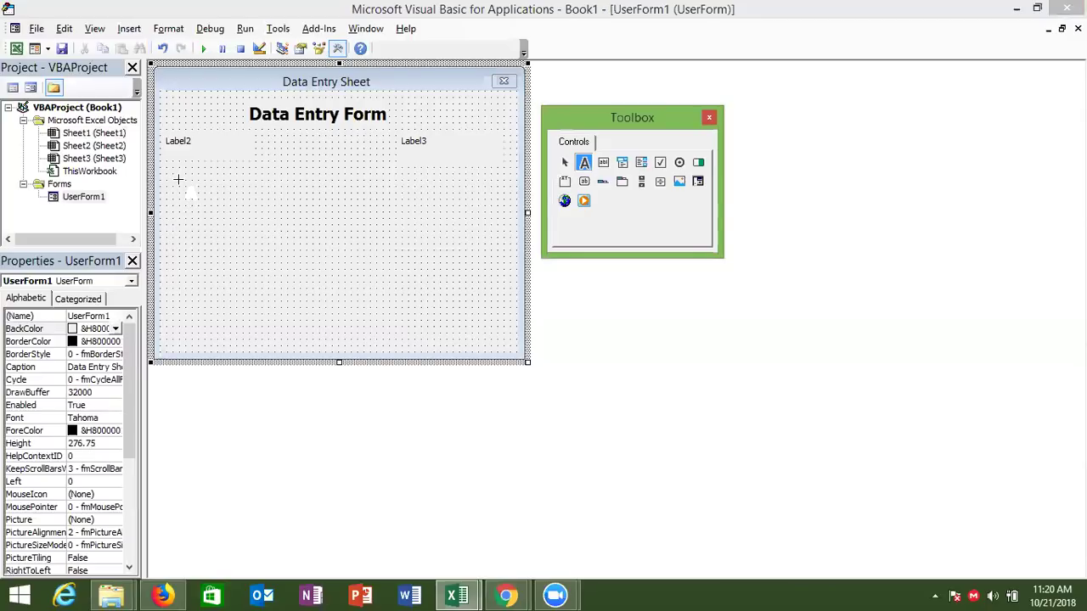
pyautogui.moveTo(173, 181); pyautogui.dragTo(223, 206)
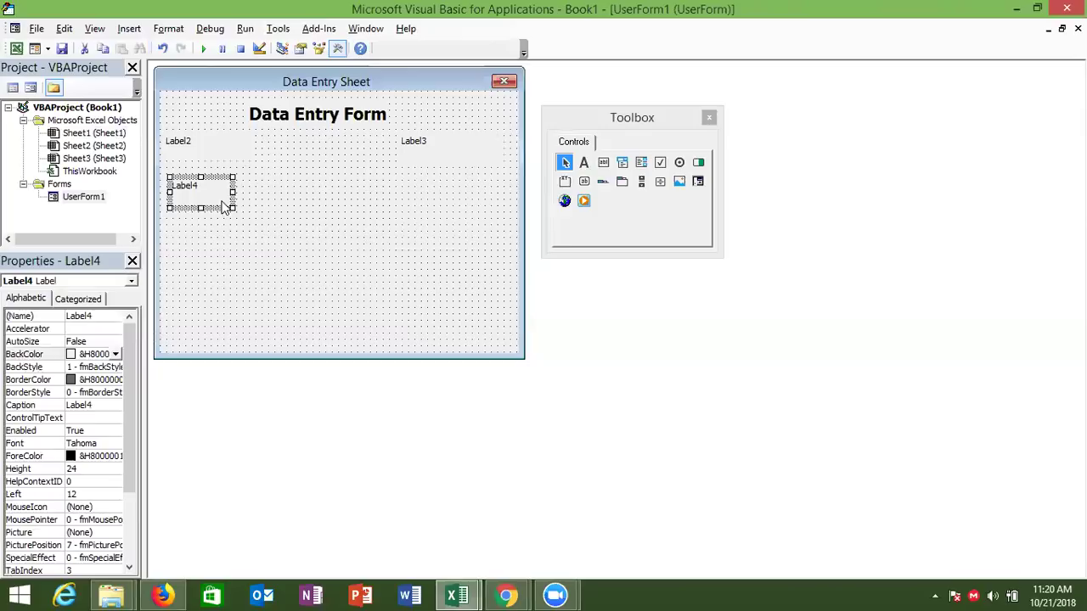
pyautogui.click(224, 201)
pyautogui.press('BackSpace')
pyautogui.press('BackSpace')
pyautogui.press('BackSpace')
pyautogui.press('BackSpace')
pyautogui.press('BackSpace')
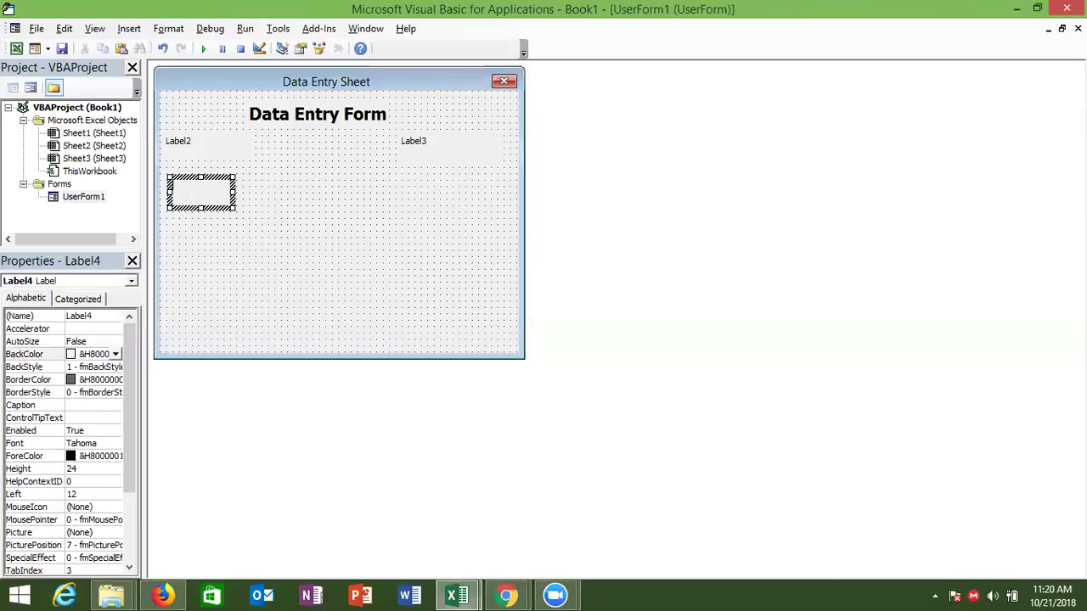
pyautogui.write('Name')
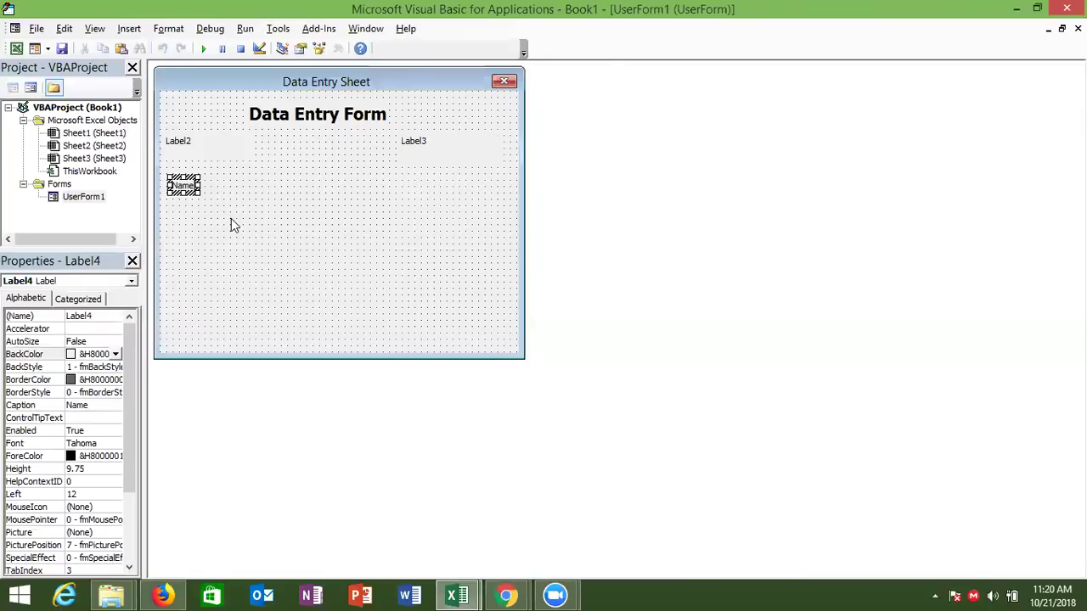
pyautogui.doubleClick(231, 218)
pyautogui.doubleClick(84, 197)
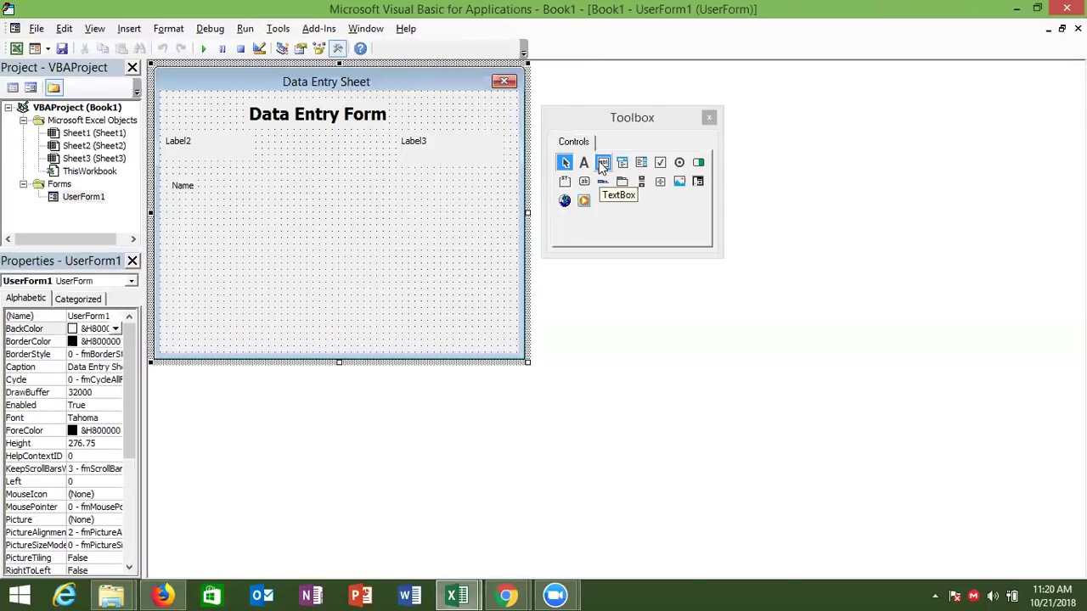
pyautogui.click(603, 163)
pyautogui.moveTo(206, 174); pyautogui.dragTo(467, 202)
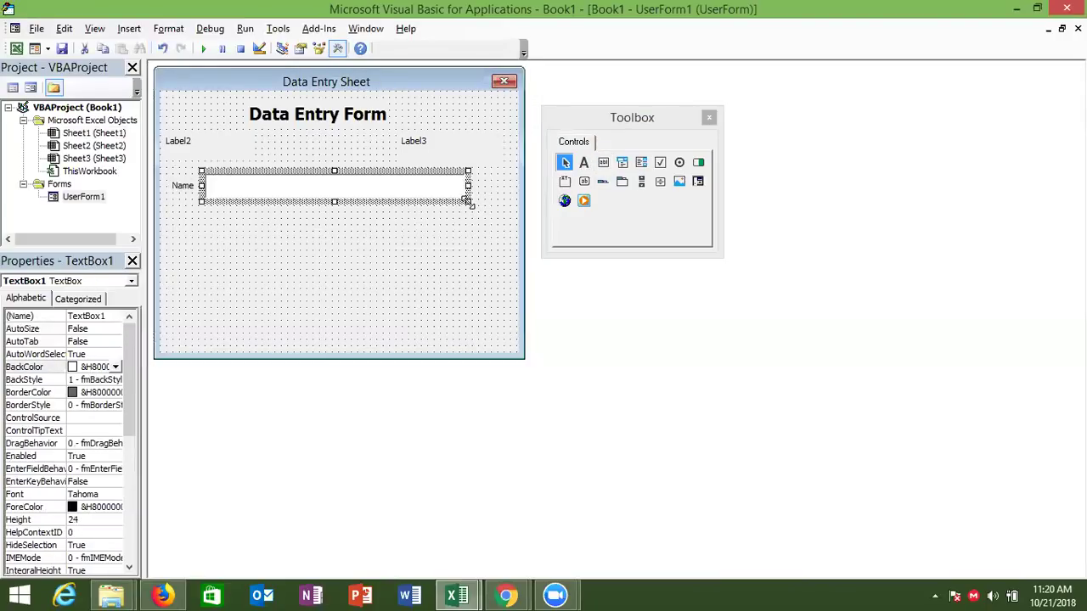
pyautogui.click(458, 240)
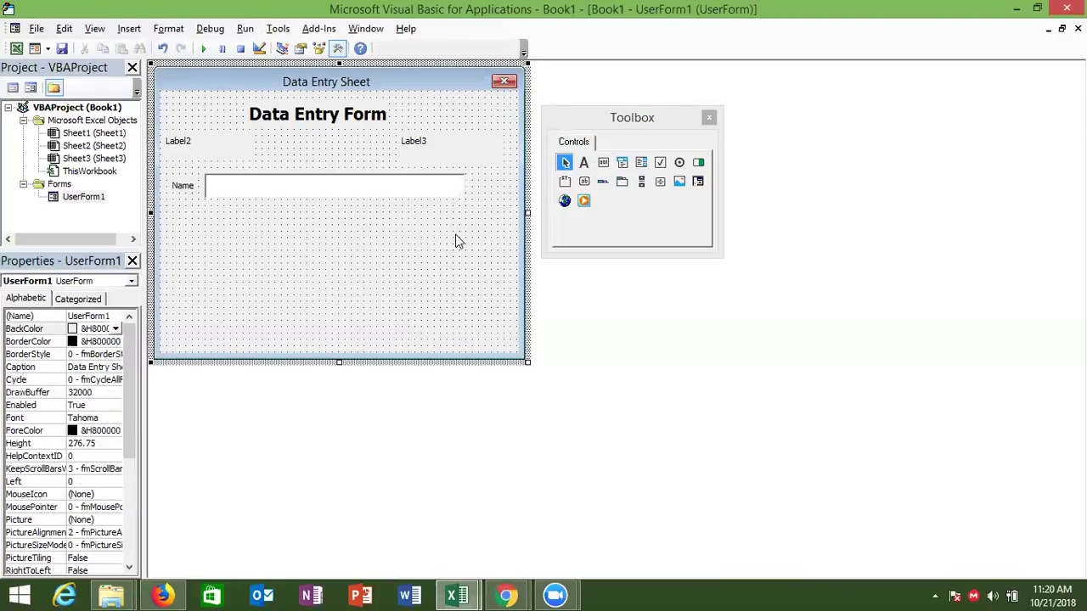
# - Add a City label below Name with a text box beside it
pyautogui.click(583, 162)
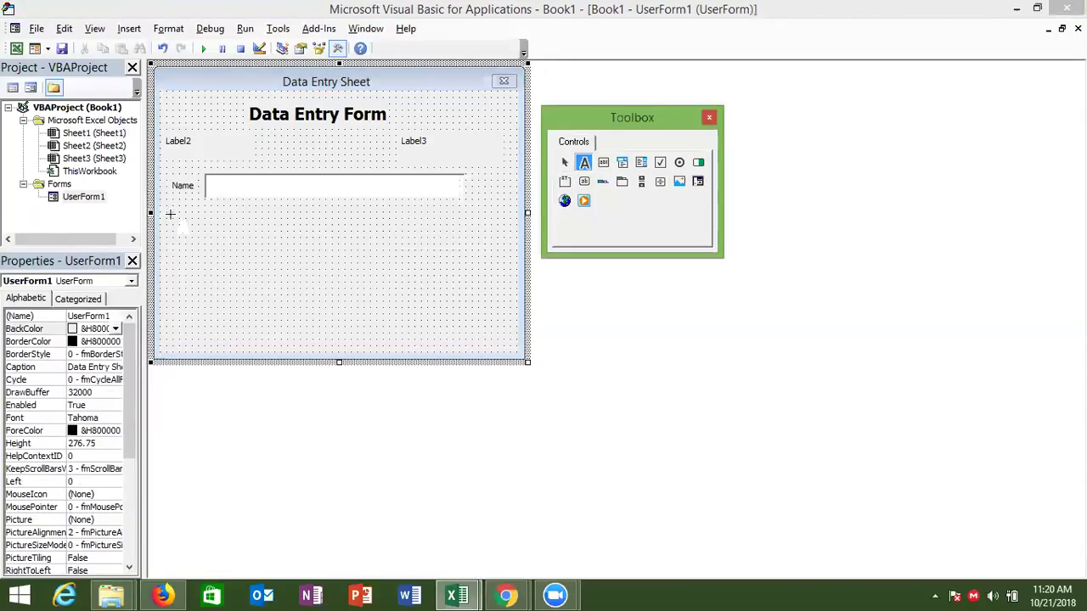
pyautogui.moveTo(169, 223); pyautogui.dragTo(213, 246)
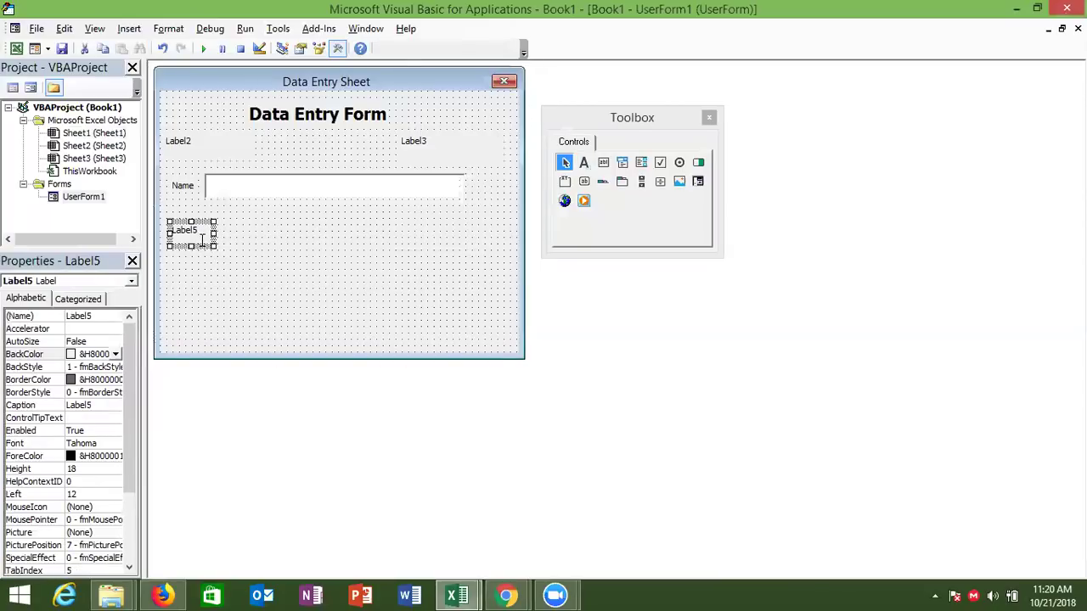
pyautogui.click(203, 239)
pyautogui.press('BackSpace')
pyautogui.press('BackSpace')
pyautogui.press('BackSpace')
pyautogui.write('City')
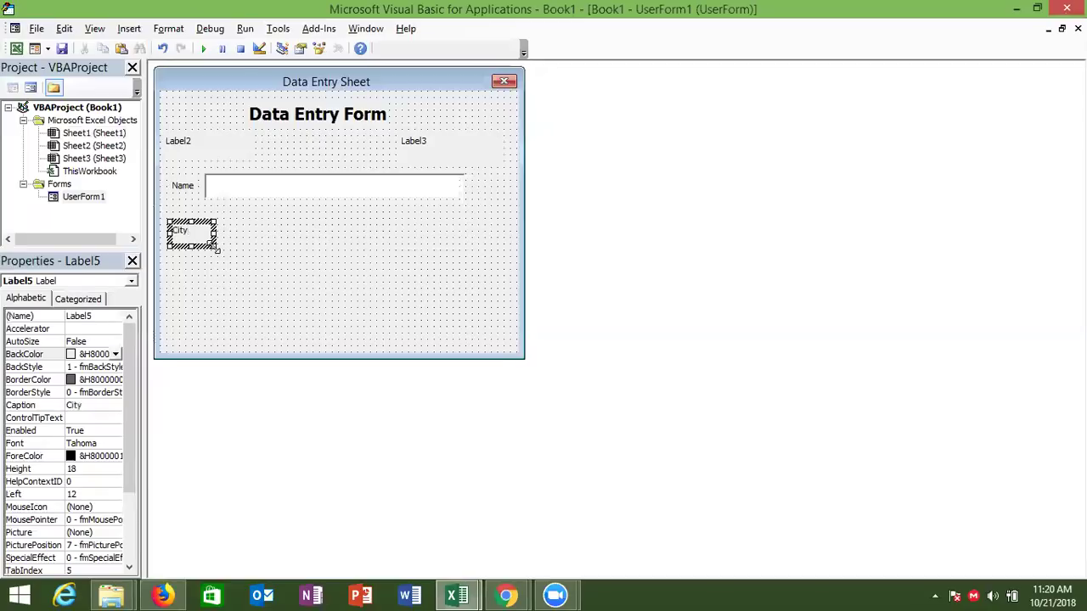
pyautogui.click(215, 252)
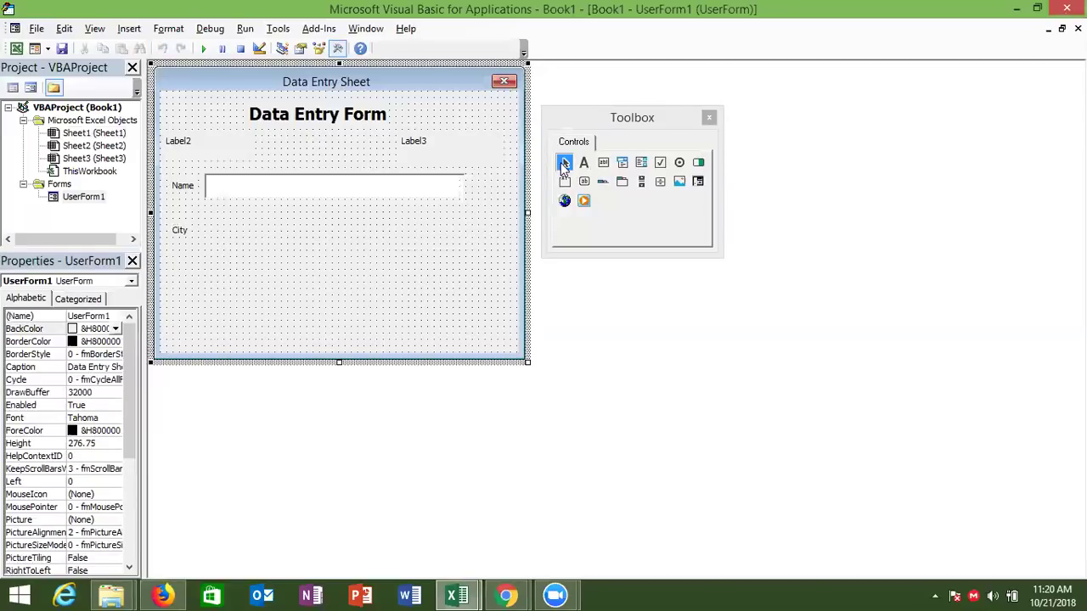
pyautogui.click(602, 162)
pyautogui.moveTo(205, 219); pyautogui.dragTo(464, 245)
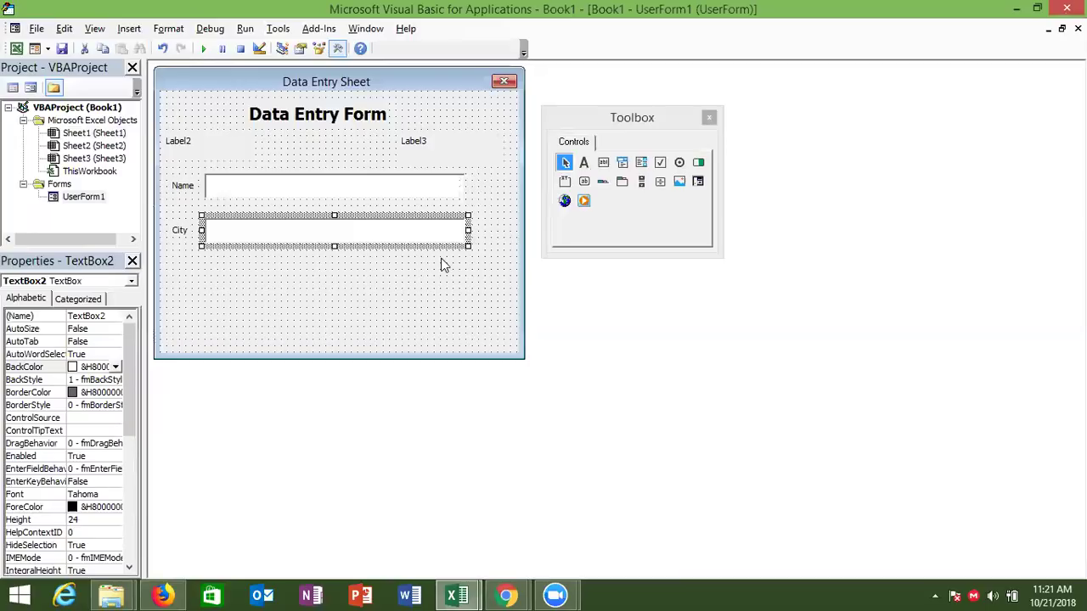
pyautogui.click(440, 275)
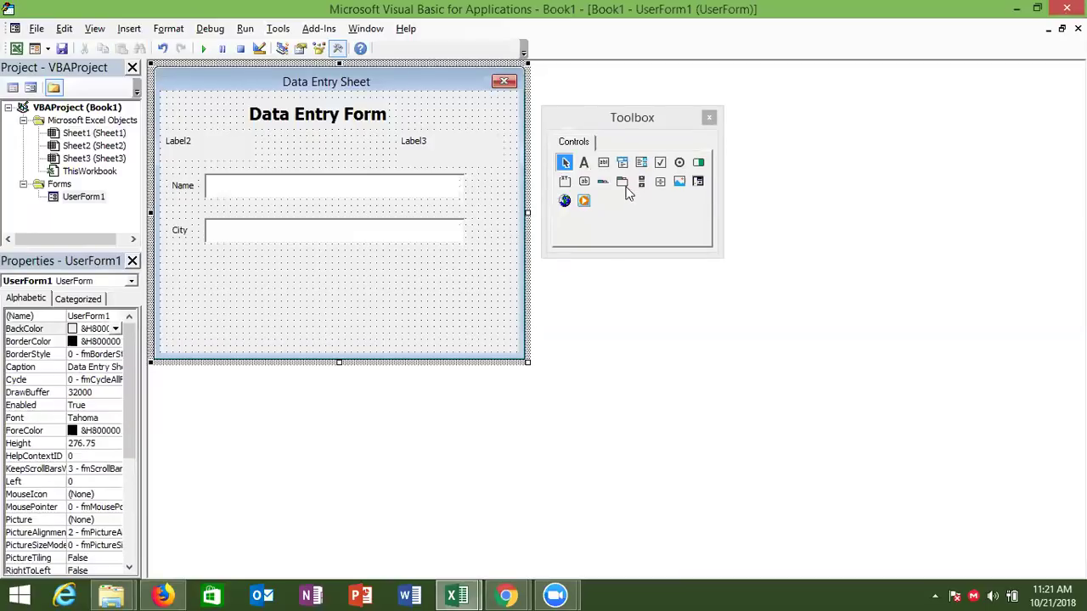
# - Add an Amt label sized to fit, with a short text box beside it
pyautogui.click(586, 165)
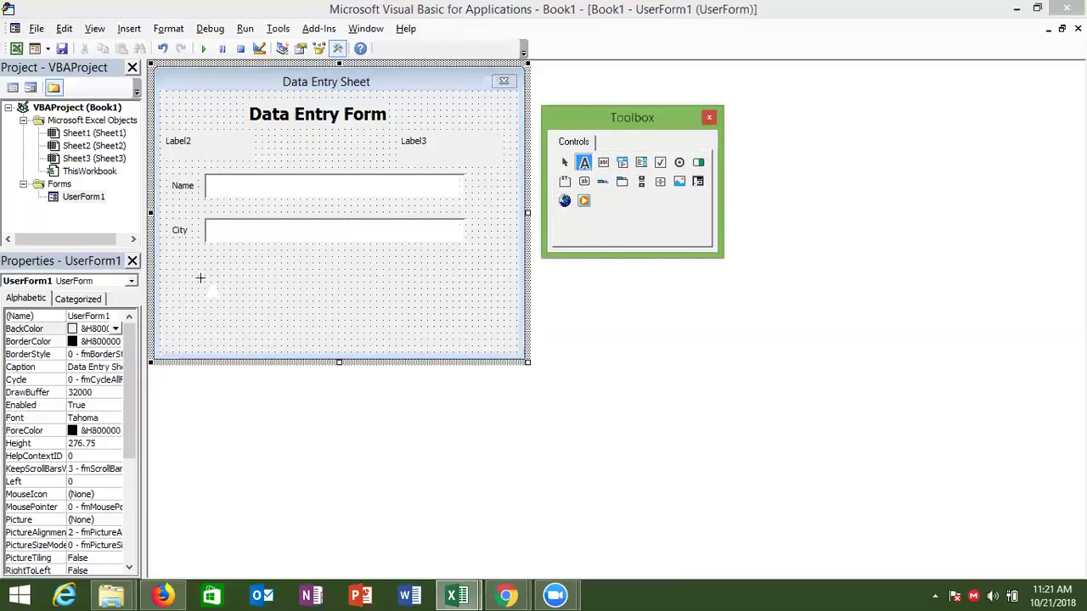
pyautogui.moveTo(170, 264); pyautogui.dragTo(204, 284)
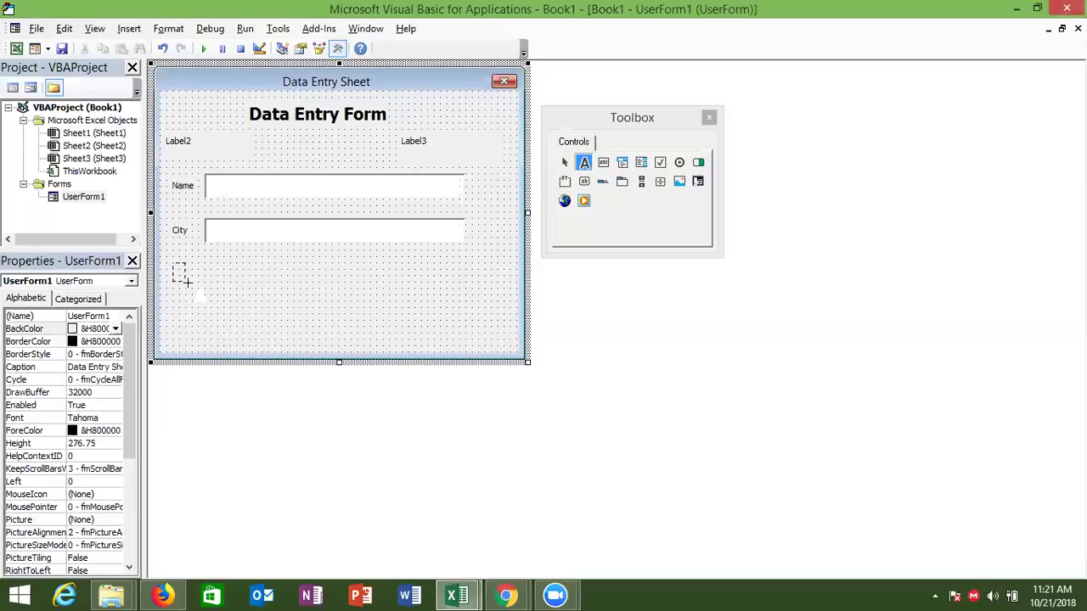
pyautogui.click(204, 285)
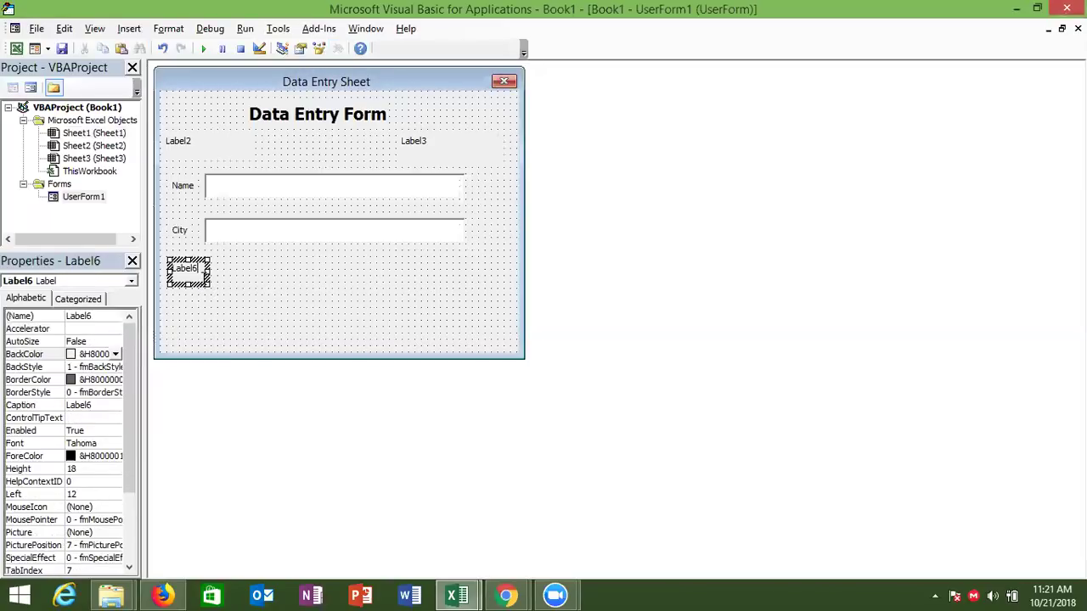
pyautogui.press('BackSpace')
pyautogui.press('BackSpace')
pyautogui.press('BackSpace')
pyautogui.write('Amt')
pyautogui.doubleClick(205, 282)
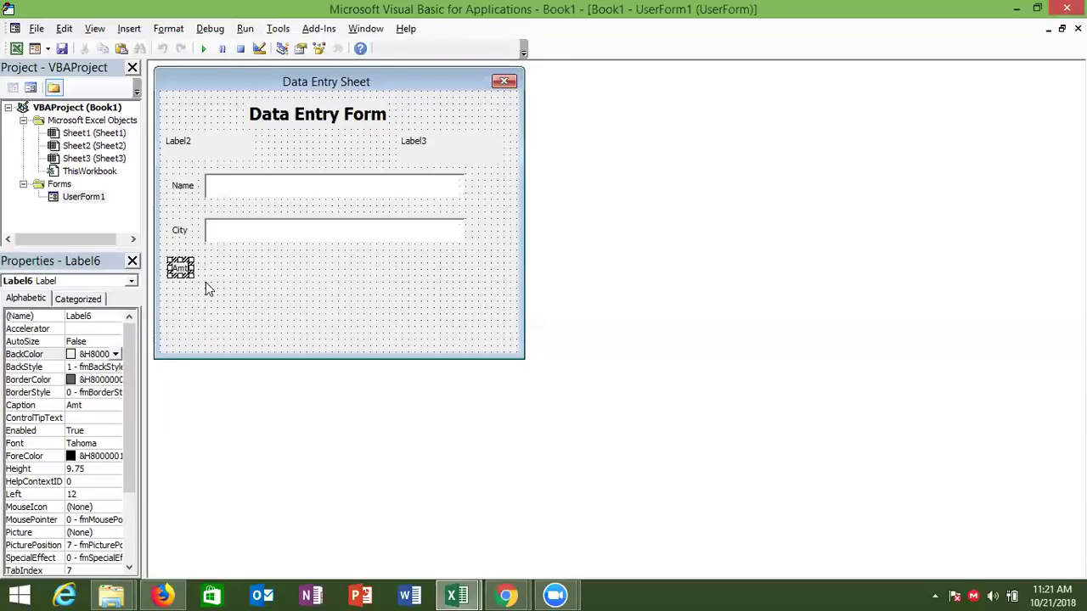
pyautogui.click(215, 289)
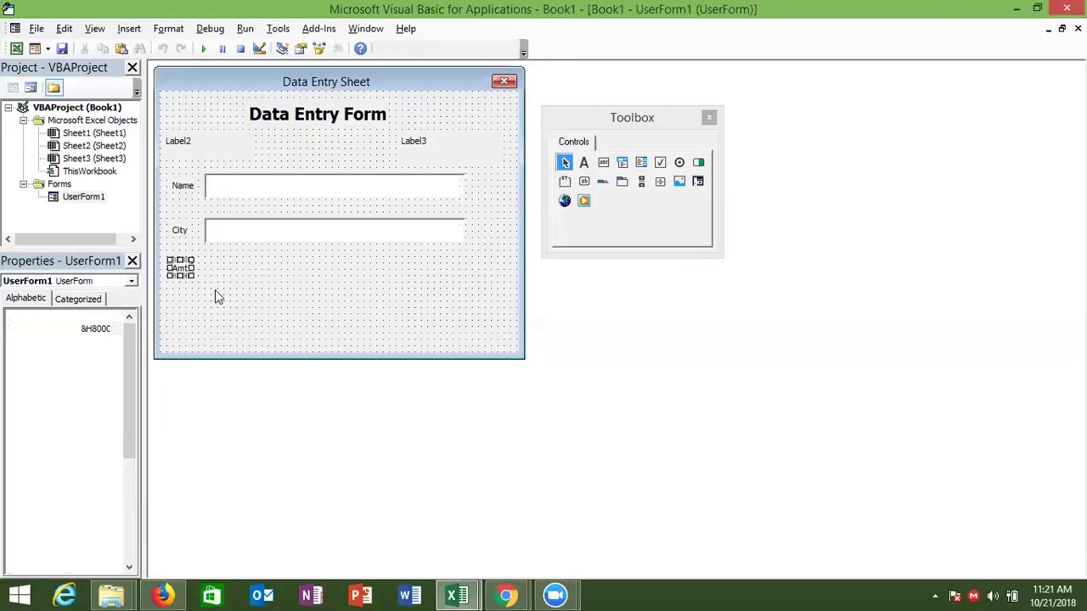
pyautogui.click(603, 165)
pyautogui.moveTo(204, 257); pyautogui.dragTo(283, 282)
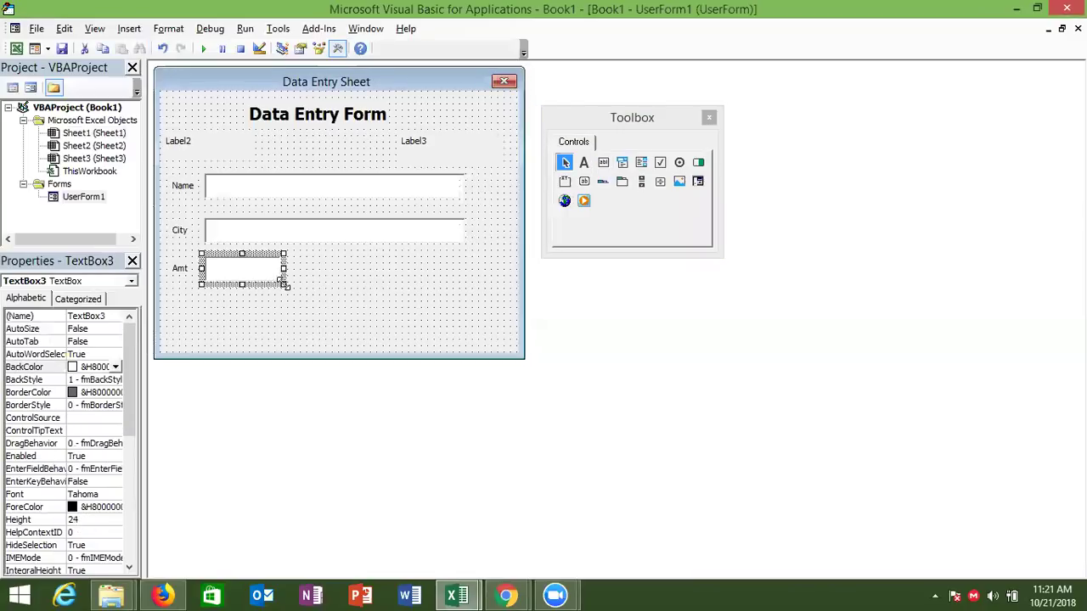
pyautogui.click(364, 297)
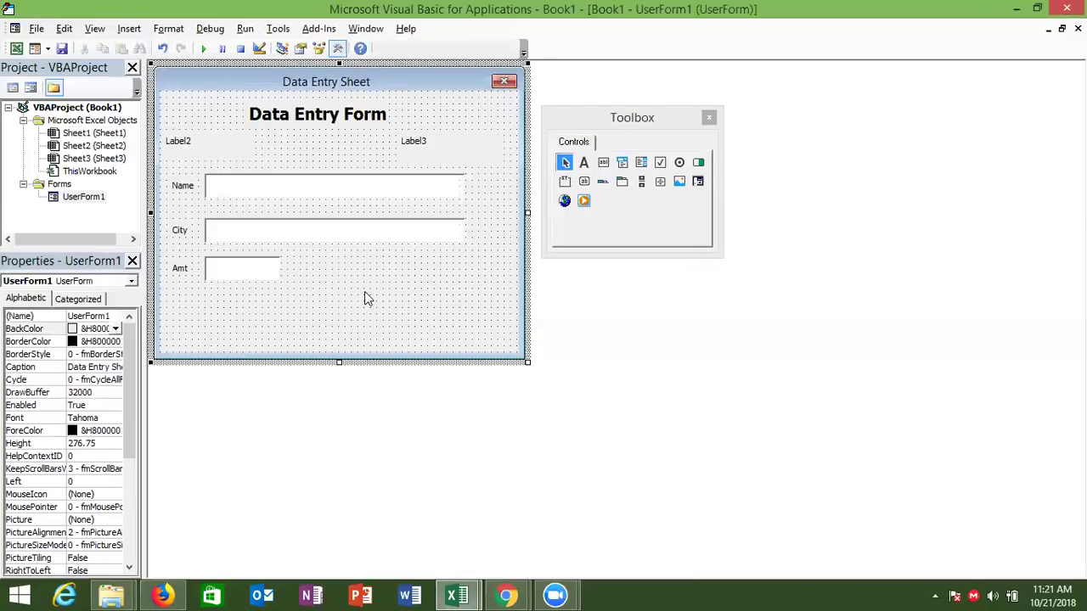
pyautogui.click(584, 182)
# - Draw a command button at the form's lower right captioned OK
pyautogui.moveTo(422, 309); pyautogui.dragTo(499, 336)
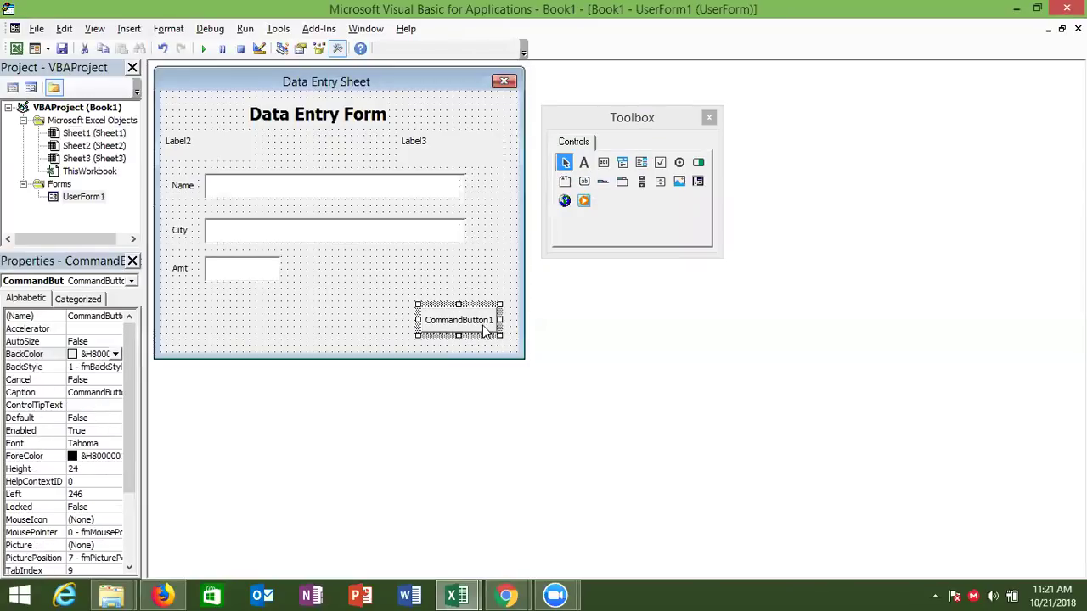
pyautogui.click(484, 331)
pyautogui.press('BackSpace')
pyautogui.press('BackSpace')
pyautogui.press('BackSpace')
pyautogui.press('BackSpace')
pyautogui.press('BackSpace')
pyautogui.press('BackSpace')
pyautogui.press('BackSpace')
pyautogui.press('BackSpace')
pyautogui.press('BackSpace')
pyautogui.press('BackSpace')
pyautogui.write('OK')
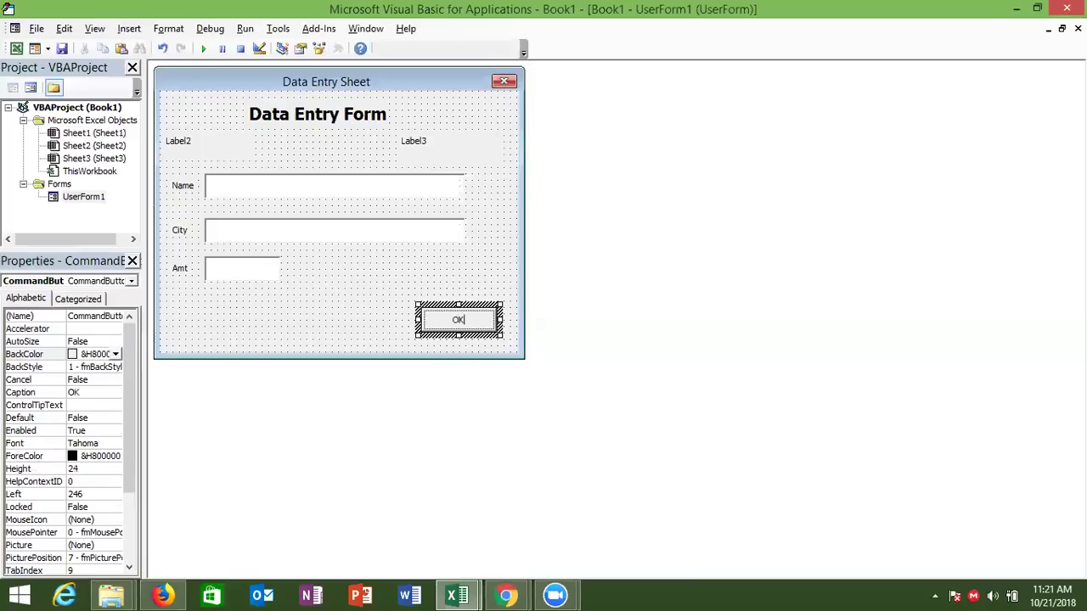
pyautogui.click(382, 326)
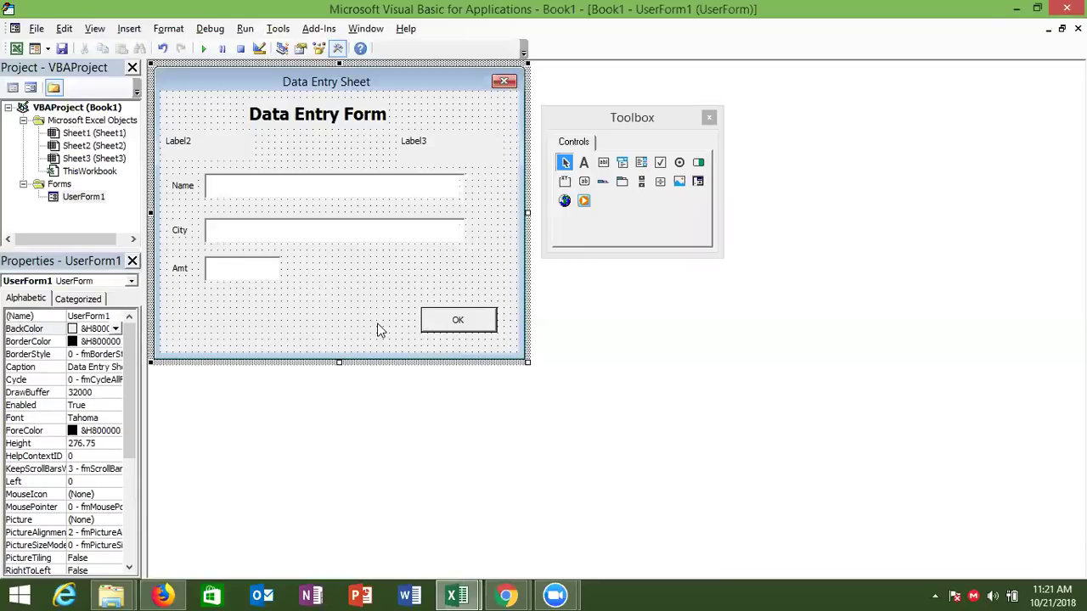
# - Draw a lower-left button captioned Rest, then select it together with OK
pyautogui.click(585, 182)
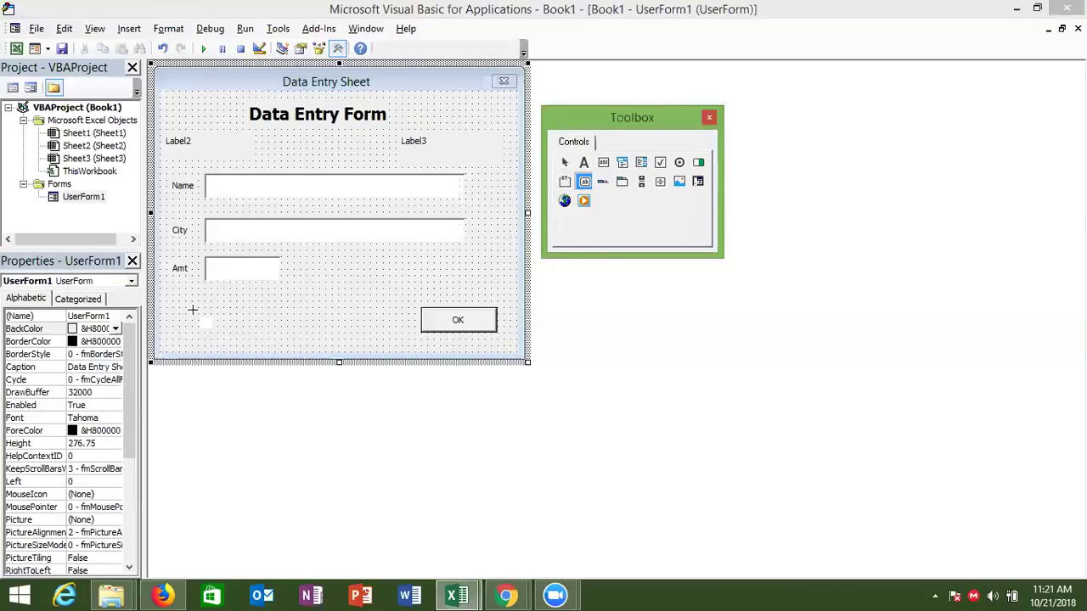
pyautogui.moveTo(179, 314); pyautogui.dragTo(250, 341)
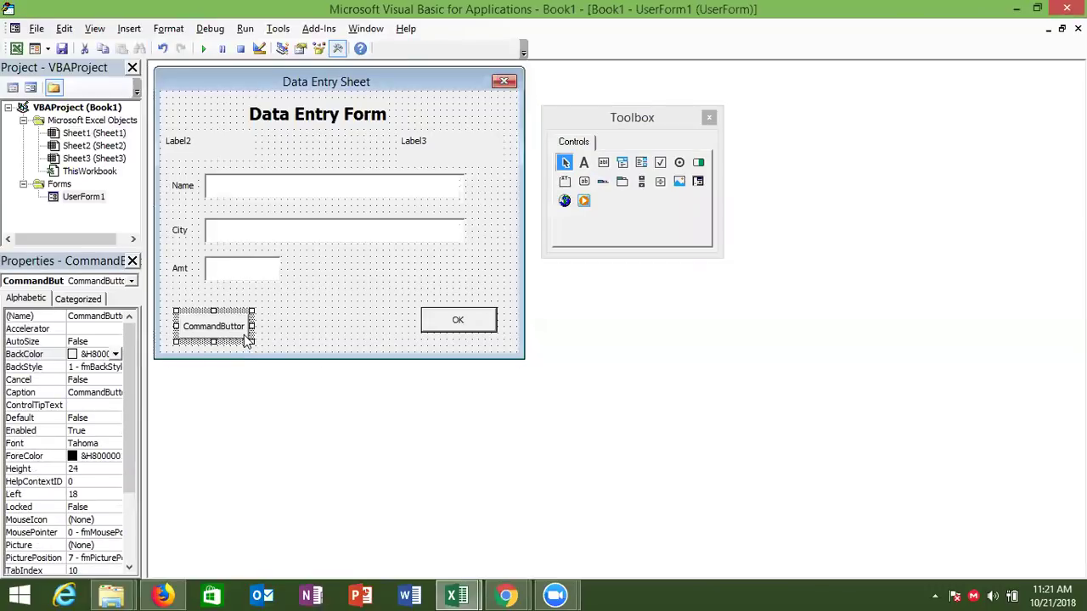
pyautogui.click(246, 338)
pyautogui.press('BackSpace')
pyautogui.press('BackSpace')
pyautogui.press('BackSpace')
pyautogui.press('BackSpace')
pyautogui.press('BackSpace')
pyautogui.press('BackSpace')
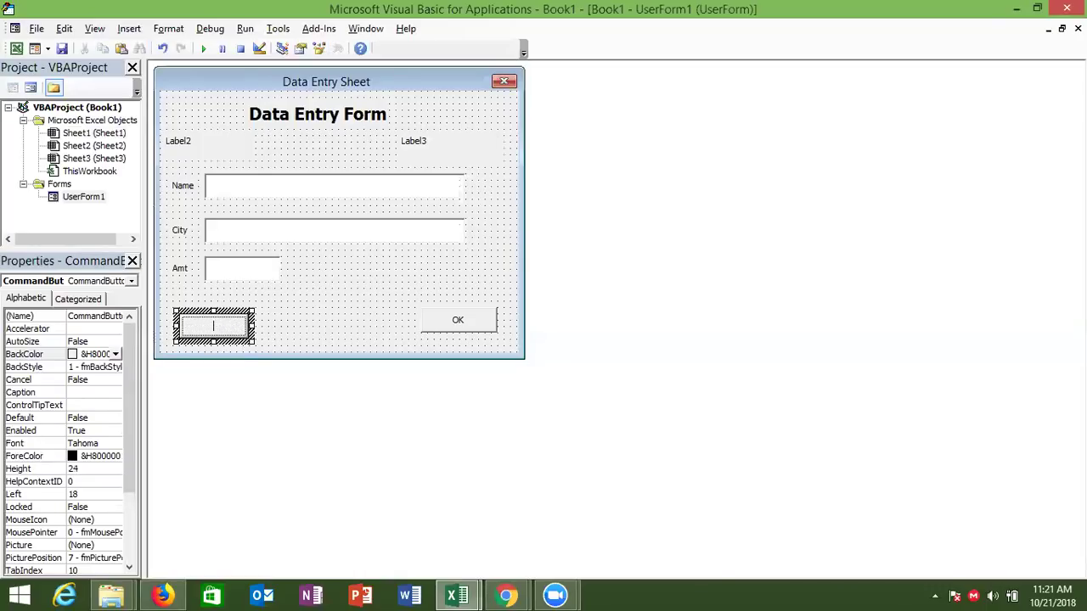
pyautogui.write('st')
pyautogui.click(287, 308)
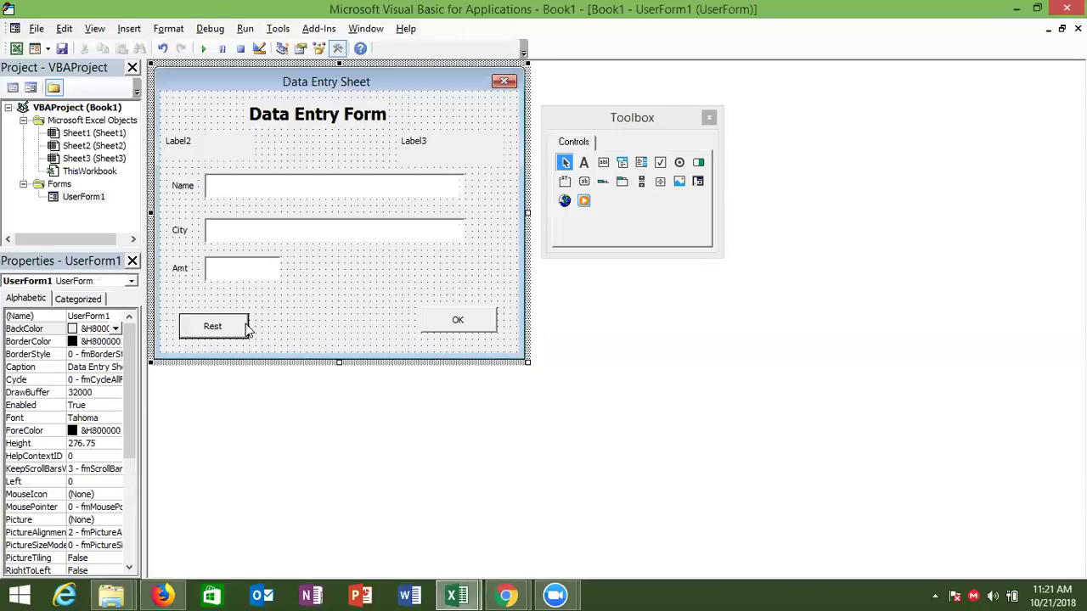
pyautogui.click(246, 329)
pyautogui.keyDown('ctrl'); pyautogui.click(468, 325); pyautogui.keyUp('ctrl')
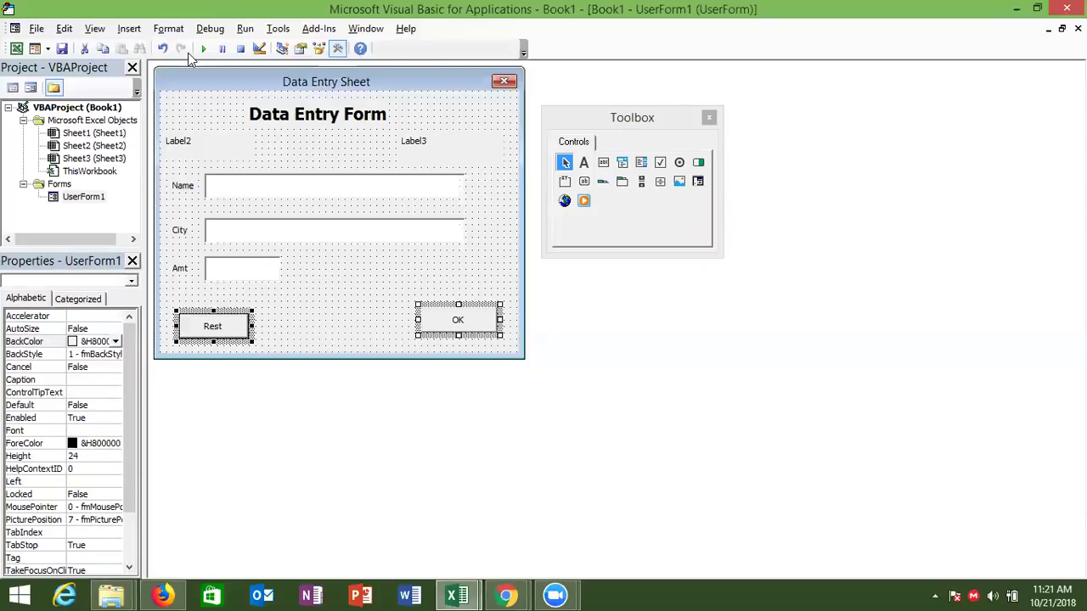
# - Align the tops of the Rest and OK buttons
pyautogui.click(169, 29)
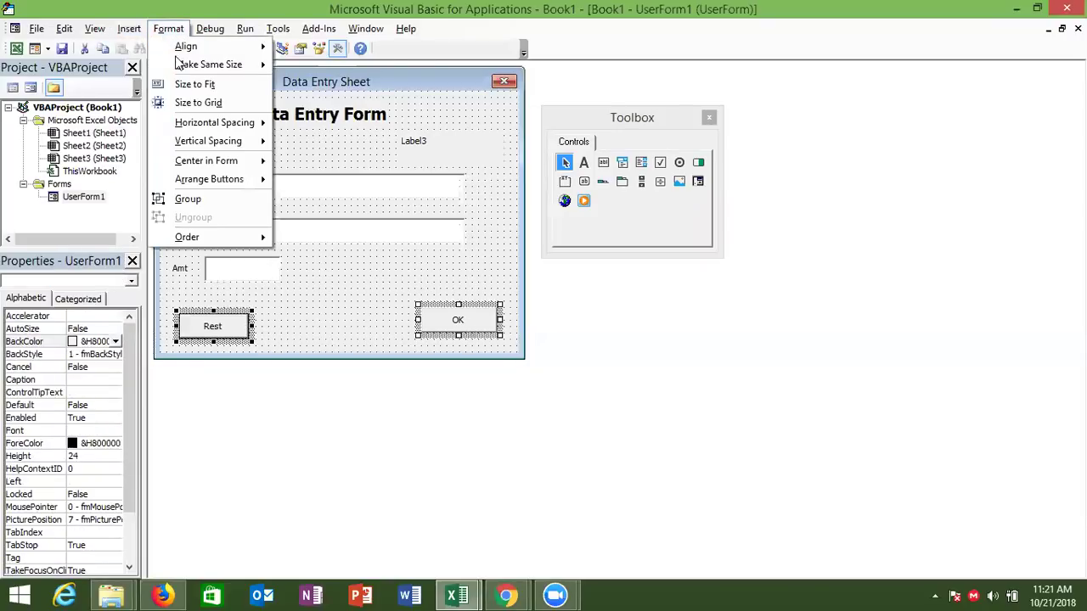
pyautogui.moveTo(207, 46)
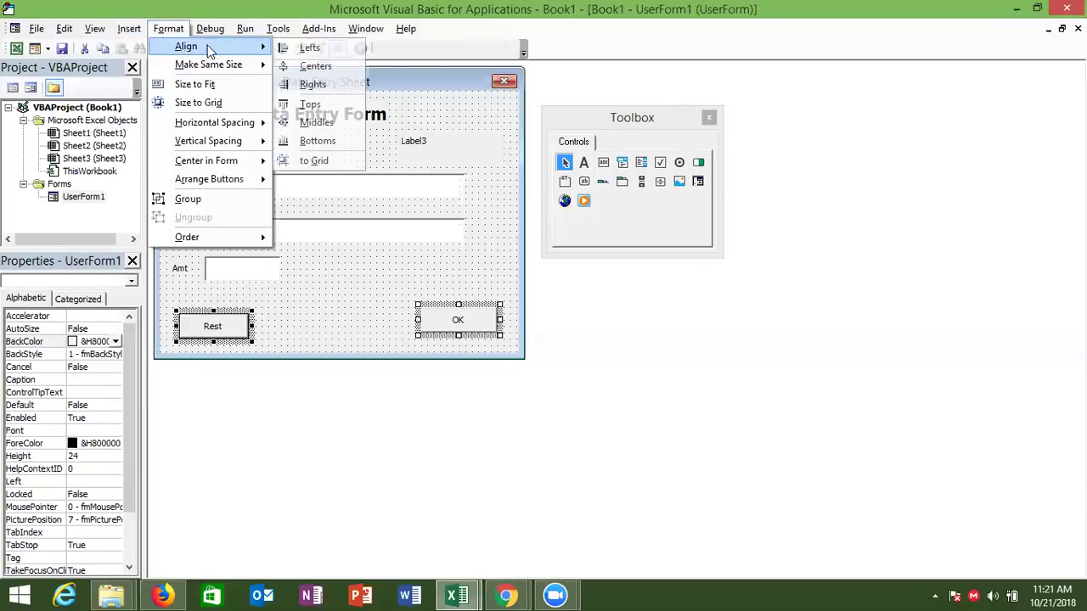
pyautogui.click(297, 105)
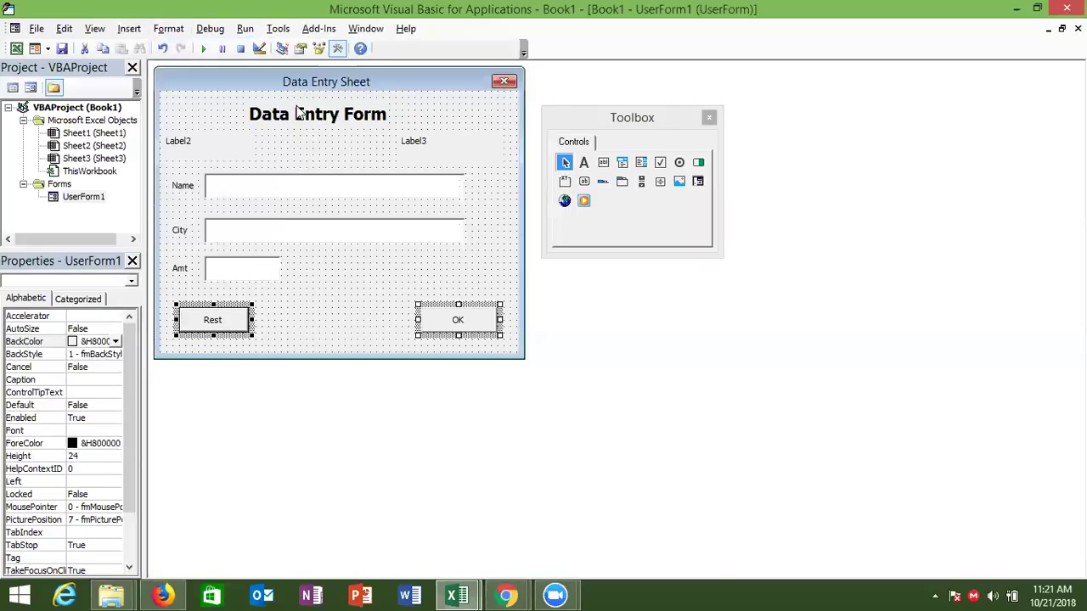
# - Align the Name, City and Amt text boxes on their left edges and equalize their height
pyautogui.click(264, 268)
pyautogui.keyDown('ctrl'); pyautogui.click(256, 233); pyautogui.keyUp('ctrl')
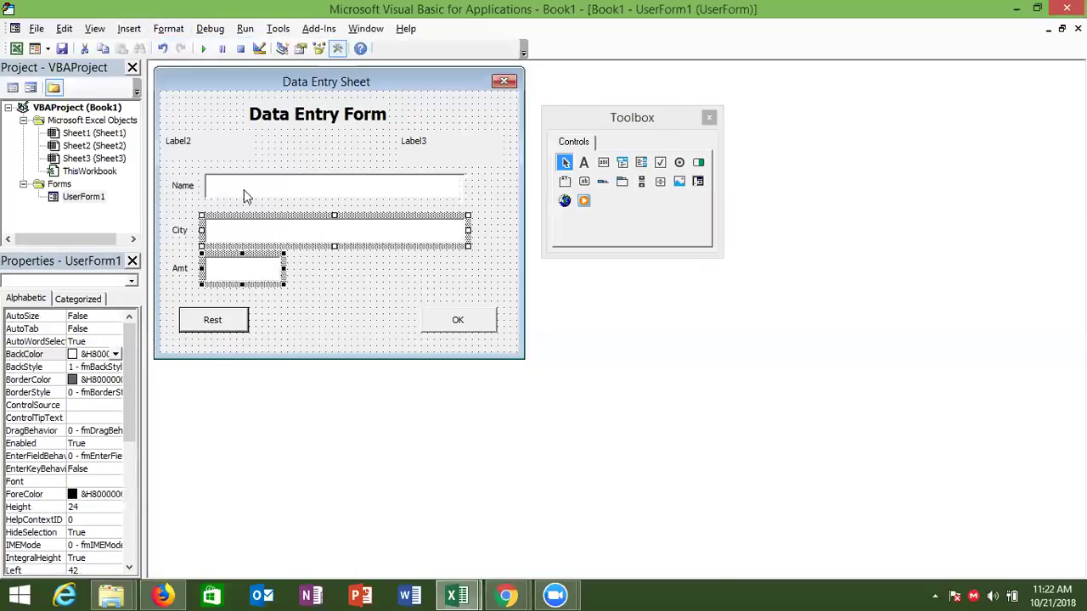
pyautogui.keyDown('ctrl'); pyautogui.click(244, 189); pyautogui.keyUp('ctrl')
pyautogui.click(168, 28)
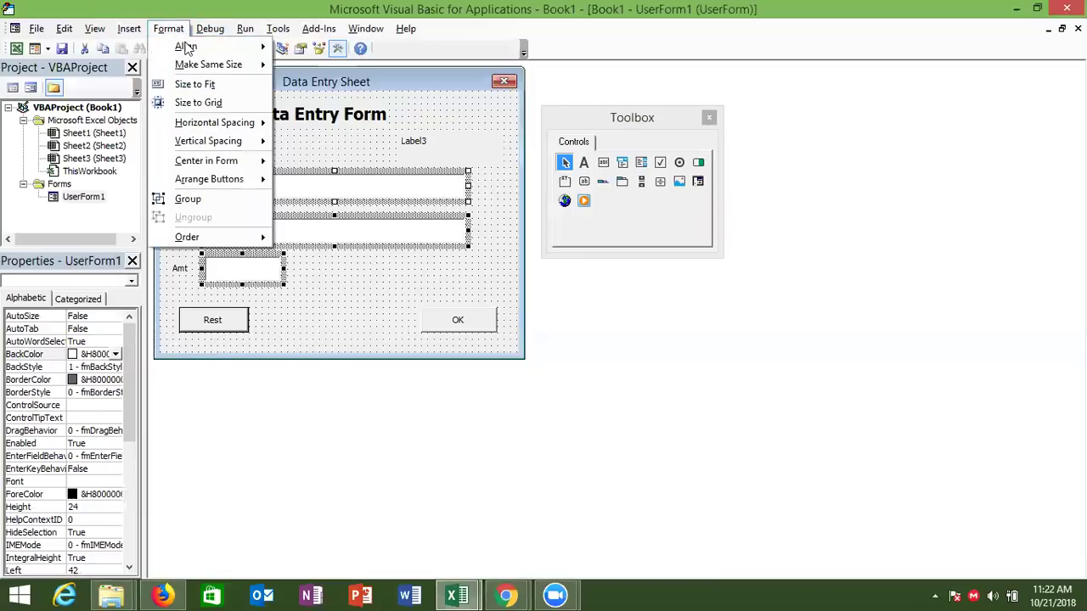
pyautogui.moveTo(186, 47)
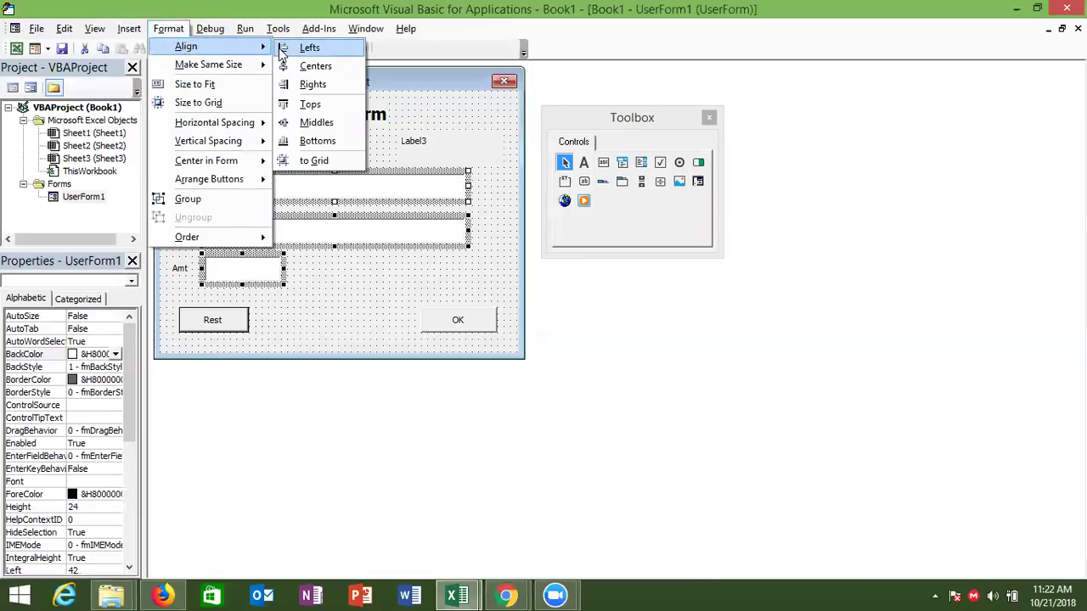
pyautogui.click(281, 49)
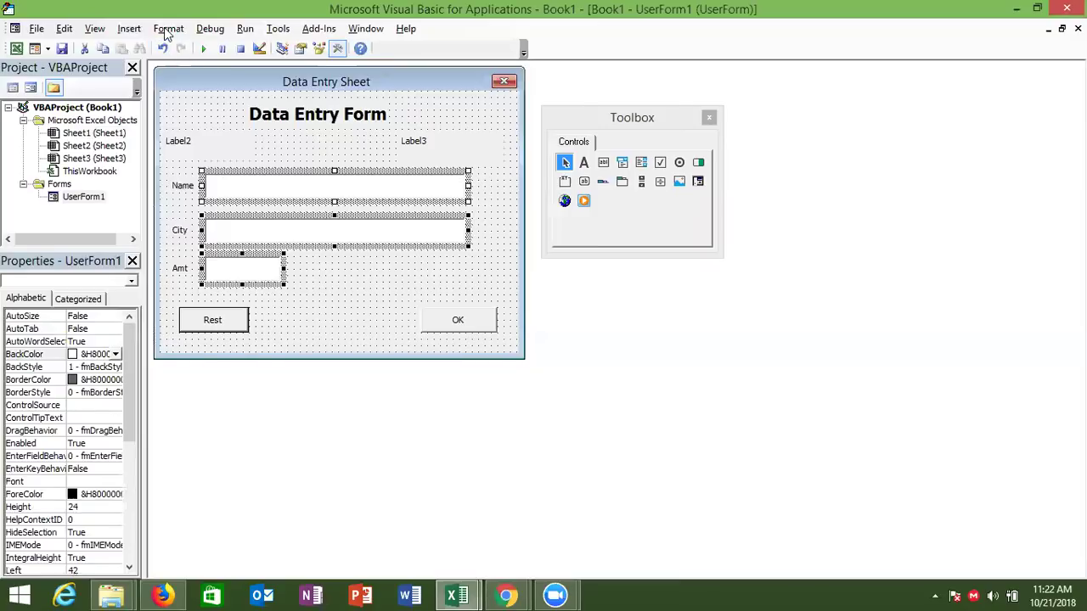
pyautogui.click(168, 34)
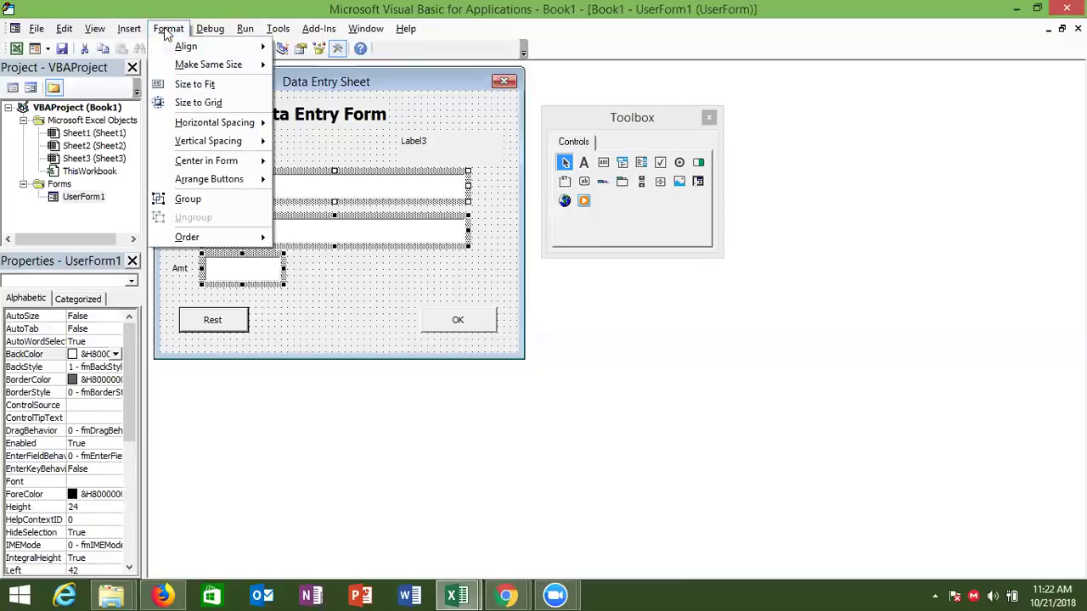
pyautogui.moveTo(183, 70)
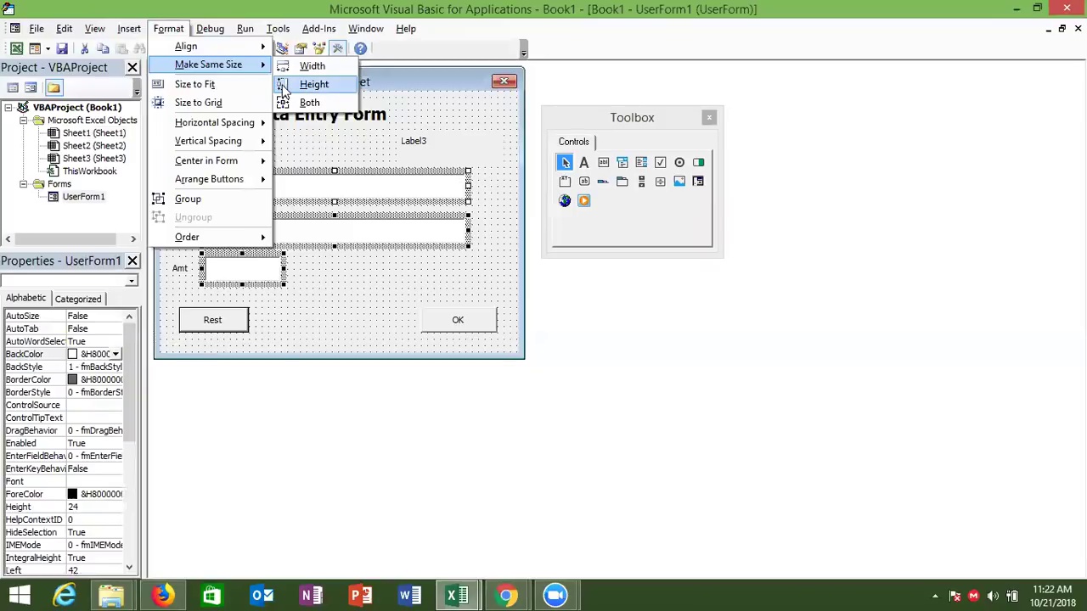
pyautogui.click(282, 83)
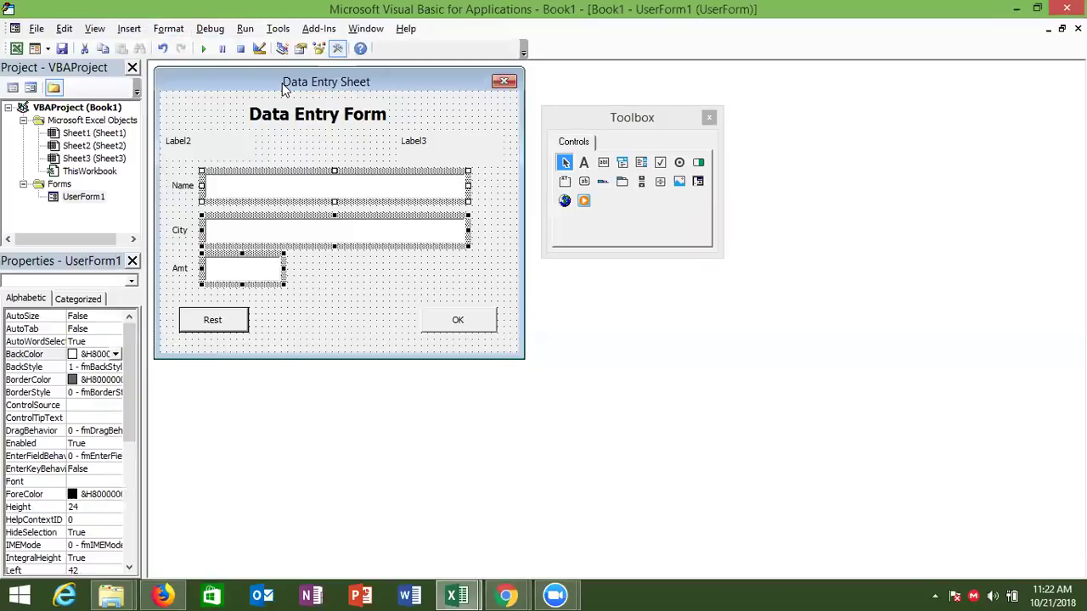
# - Align the Name, City and Amt labels on their left edges
pyautogui.click(183, 189)
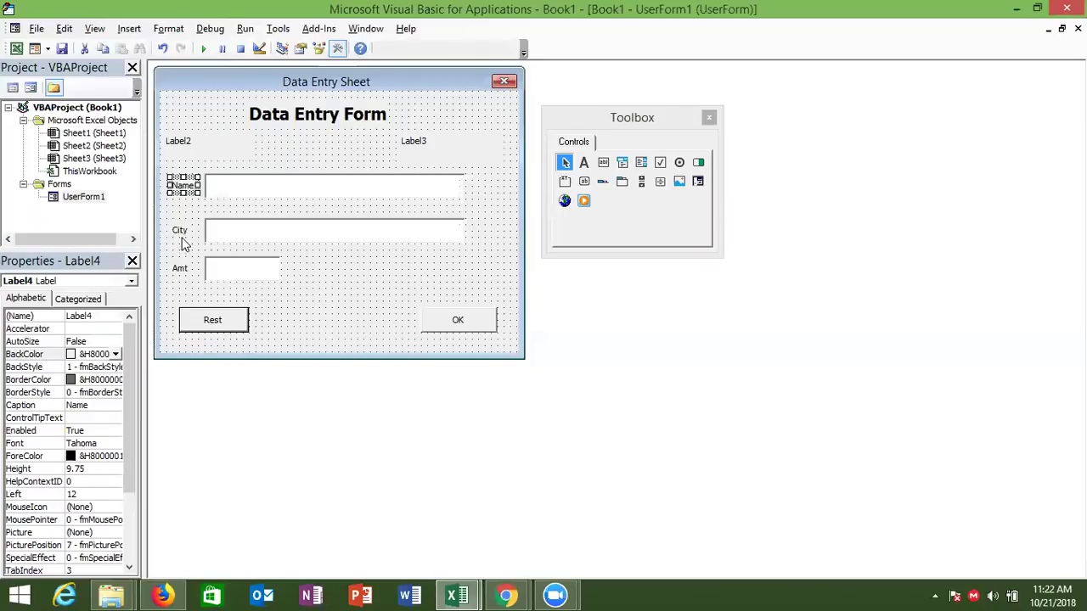
pyautogui.keyDown('ctrl'); pyautogui.click(179, 231); pyautogui.keyUp('ctrl')
pyautogui.keyDown('ctrl'); pyautogui.click(180, 274); pyautogui.keyUp('ctrl')
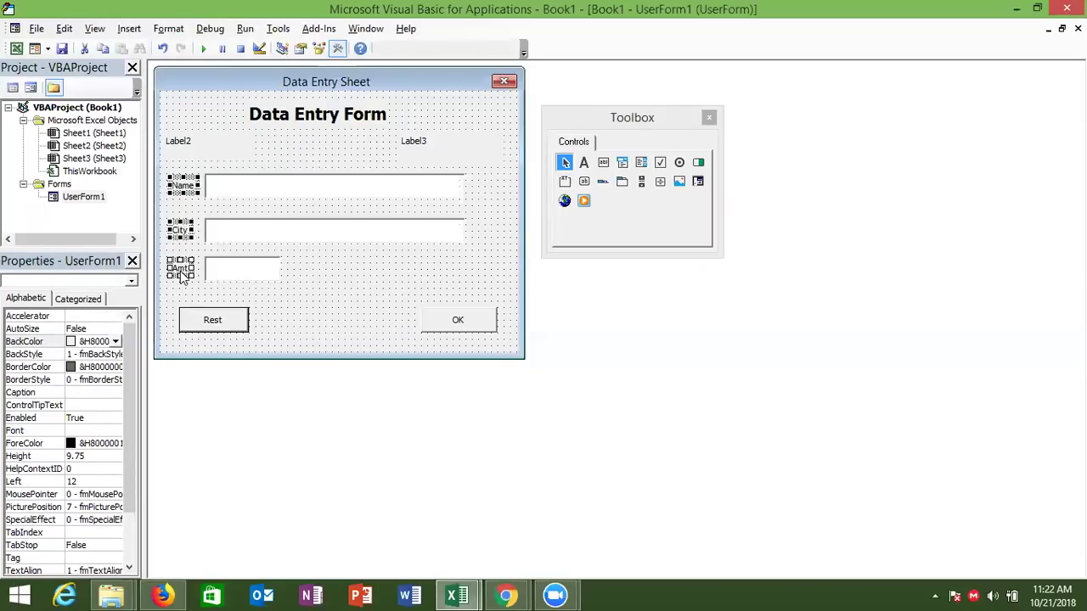
pyautogui.click(168, 29)
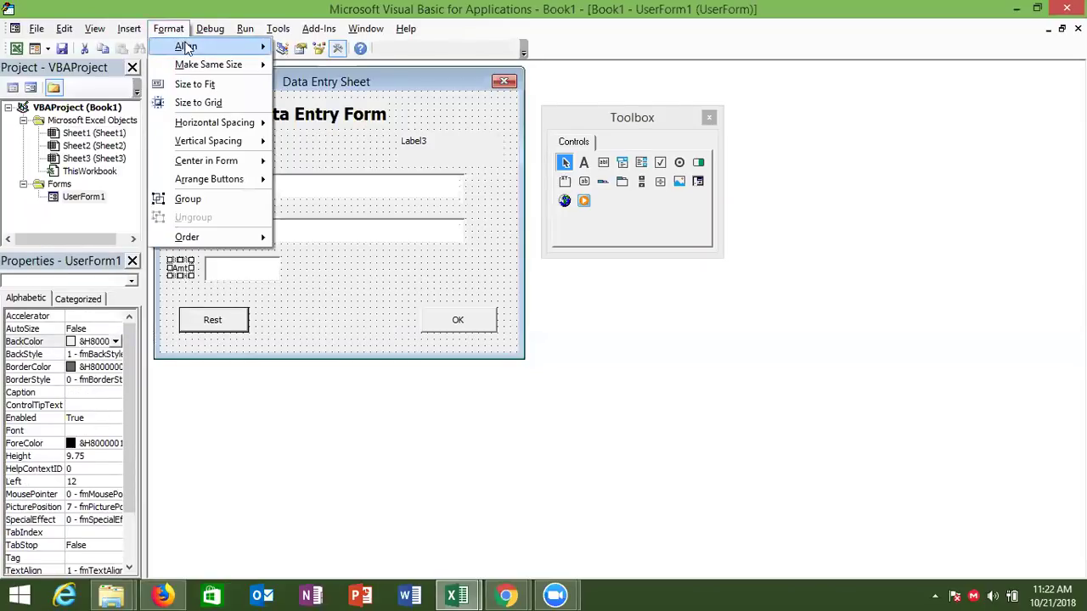
pyautogui.moveTo(187, 47)
pyautogui.click(308, 49)
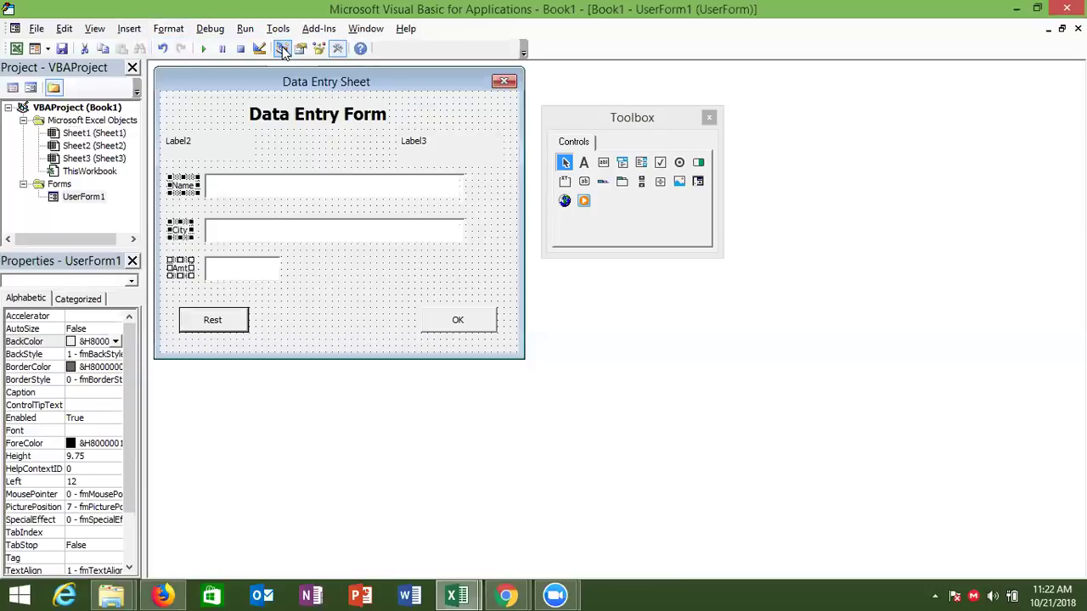
pyautogui.click(329, 293)
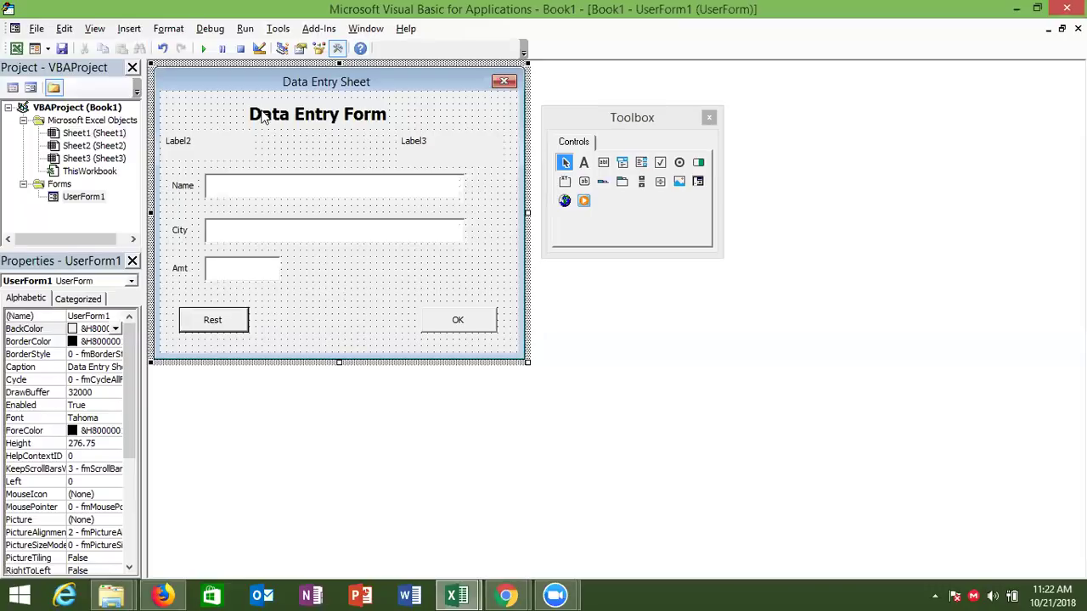
pyautogui.click(204, 49)
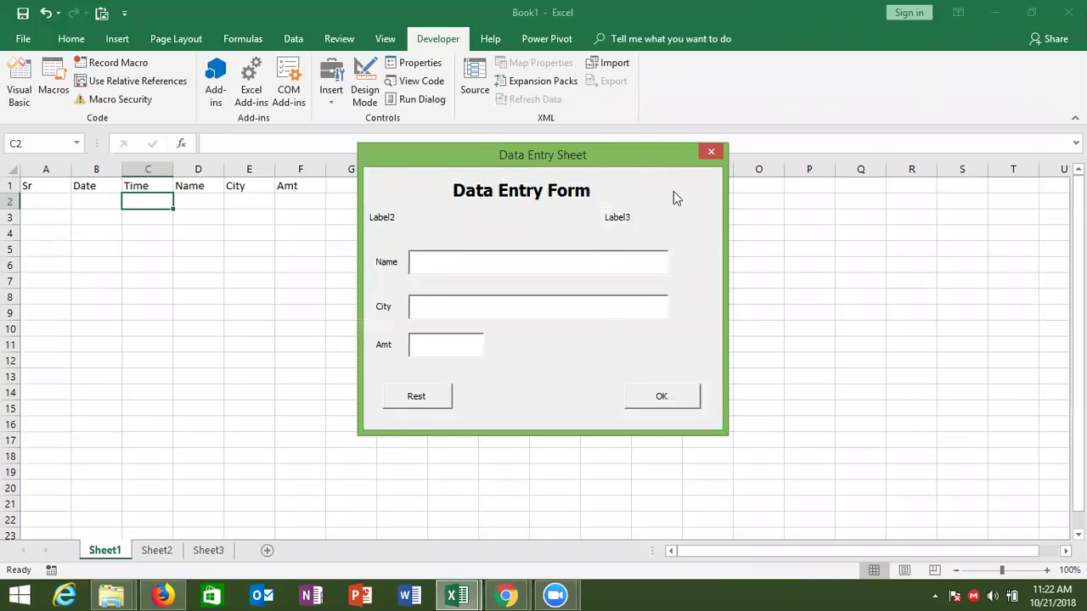
pyautogui.click(710, 153)
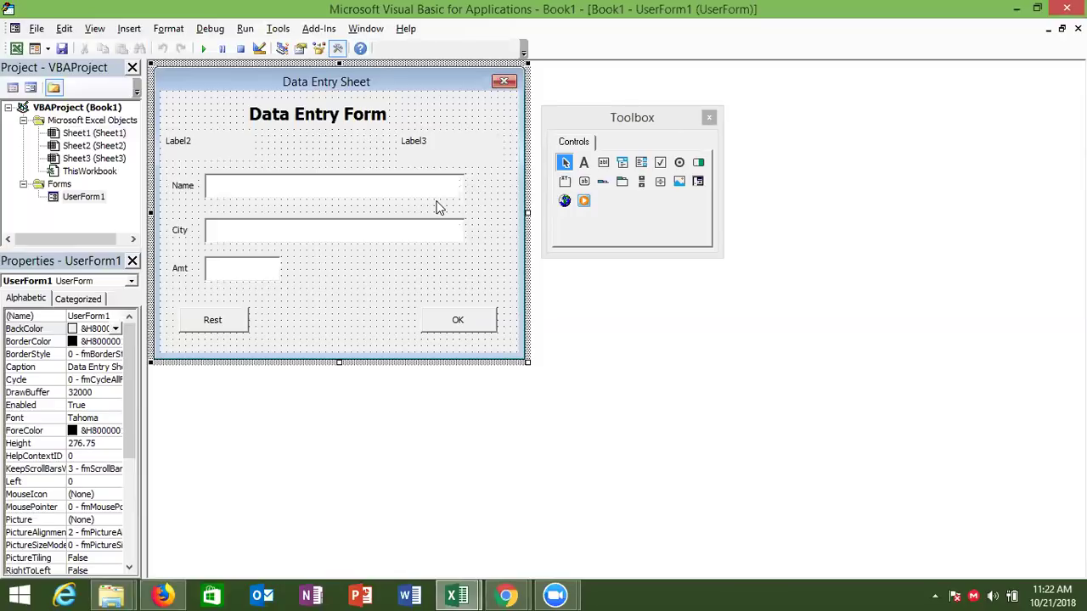
# - Add a UserForm_Initialize procedure from the event list and delete the UserForm_Click stub
pyautogui.doubleClick(412, 279)
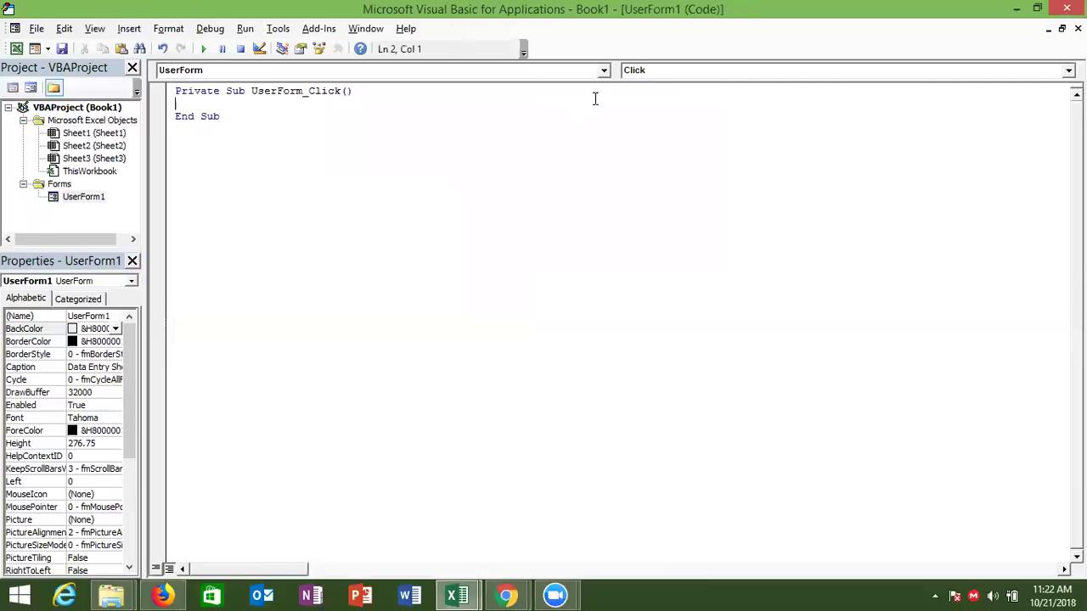
pyautogui.click(641, 72)
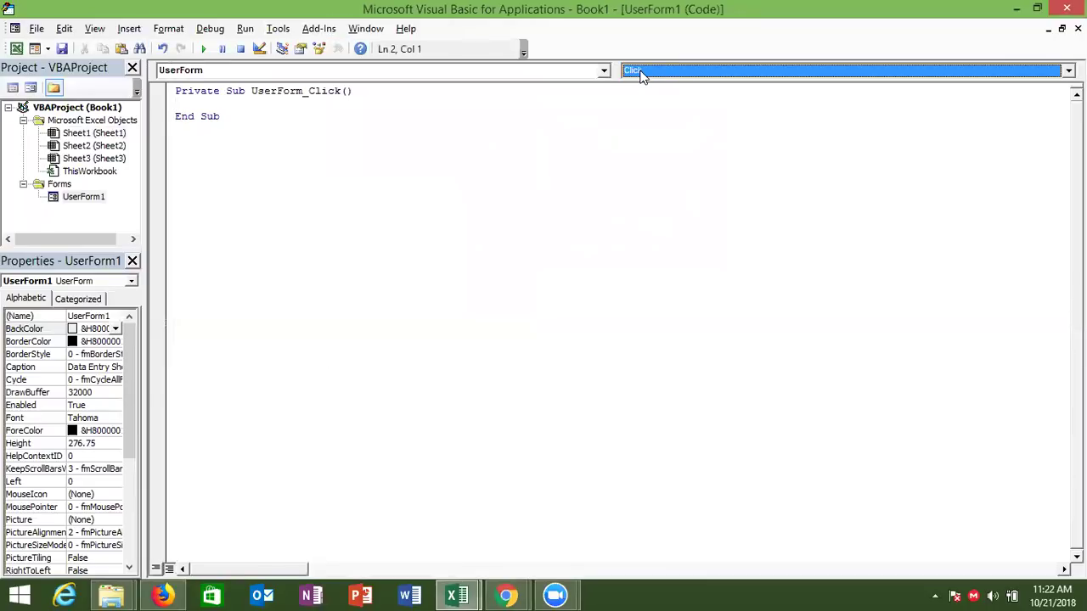
pyautogui.click(642, 76)
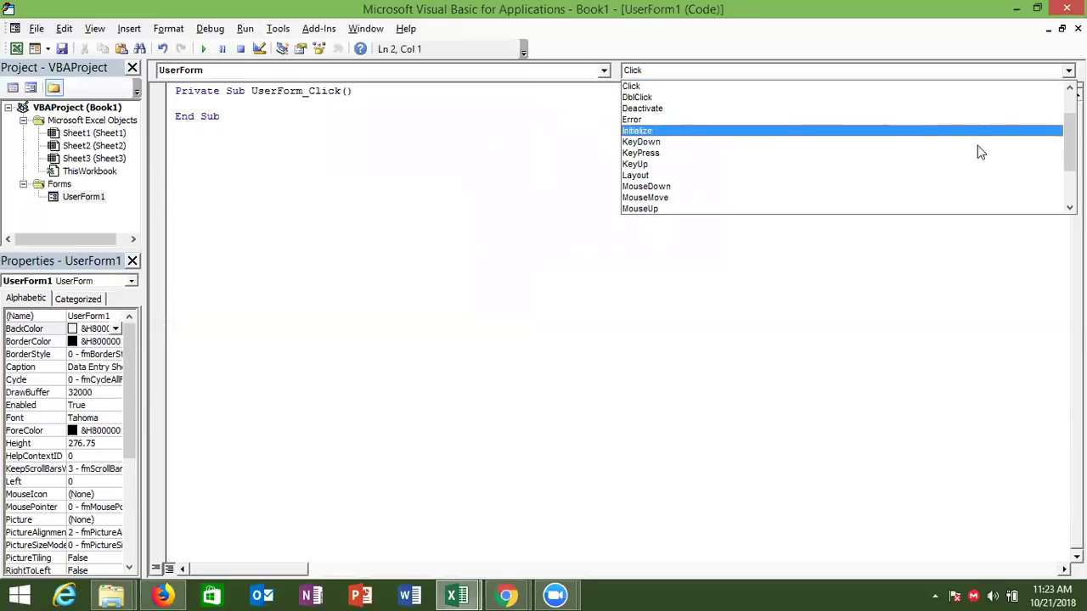
pyautogui.scroll(2, 844, 147)
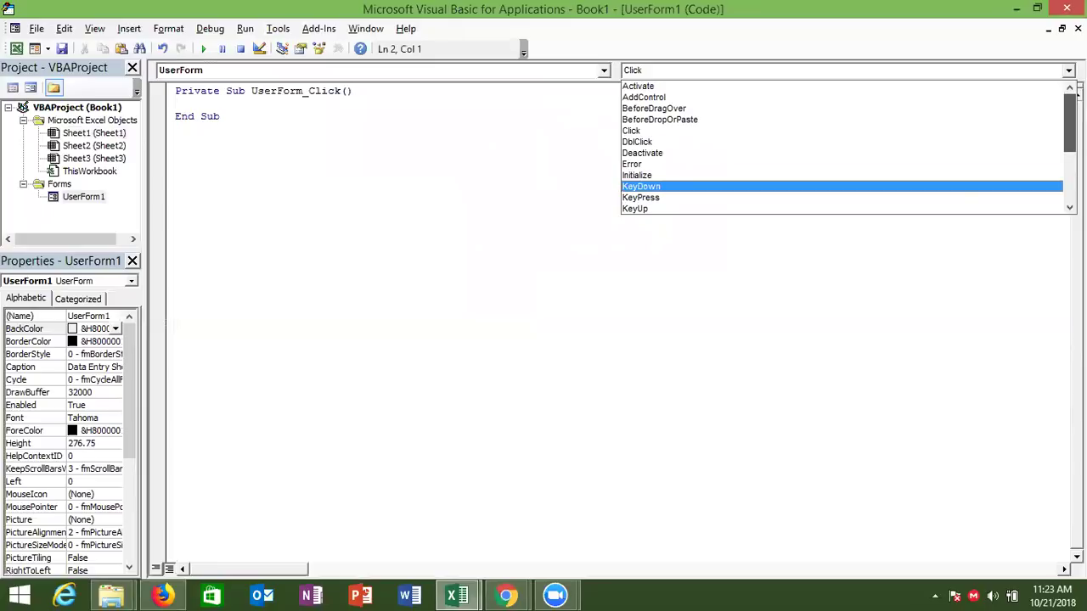
pyautogui.click(765, 175)
pyautogui.moveTo(243, 119); pyautogui.dragTo(172, 85)
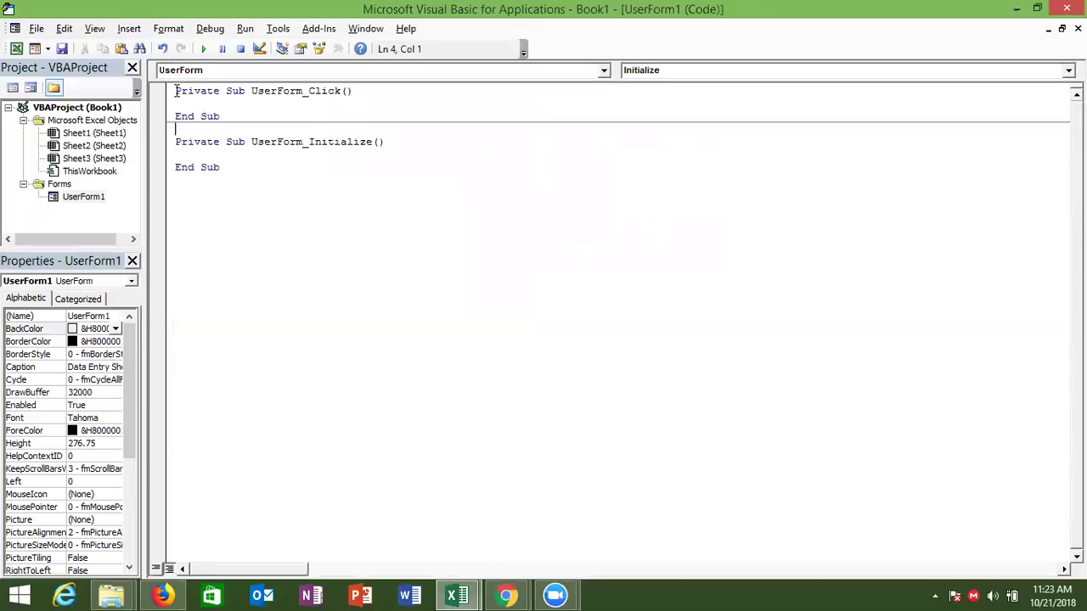
pyautogui.press('Delete')
pyautogui.click(199, 115)
pyautogui.press('Return')
pyautogui.press('Return')
pyautogui.press('Return')
# - Declare Dim id As Long inside UserForm_Initialize
pyautogui.press('Up')
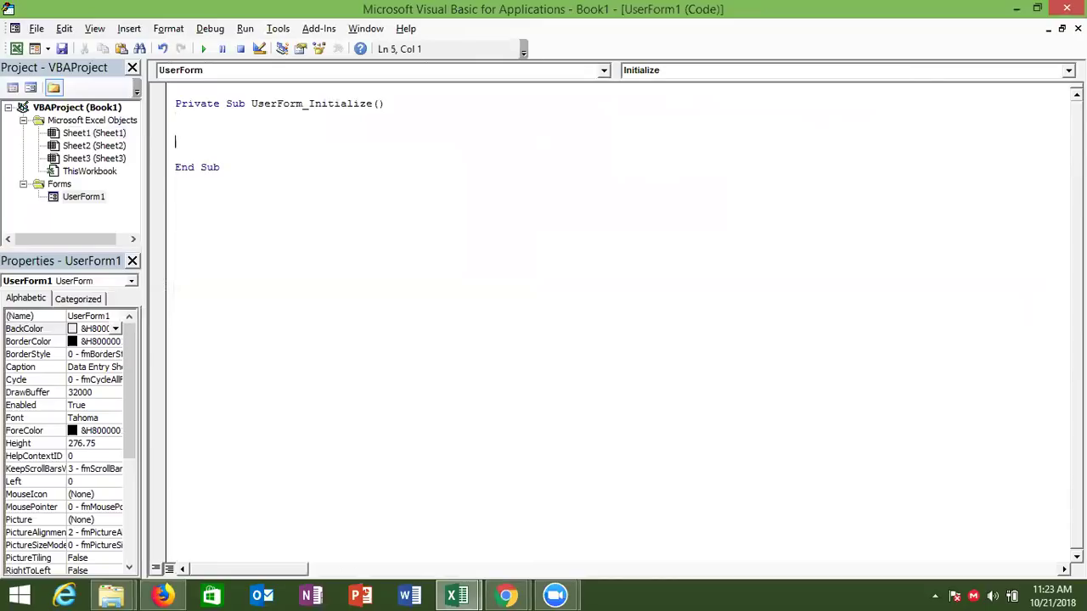
pyautogui.click(175, 128)
pyautogui.write('dim ')
pyautogui.write('id as ')
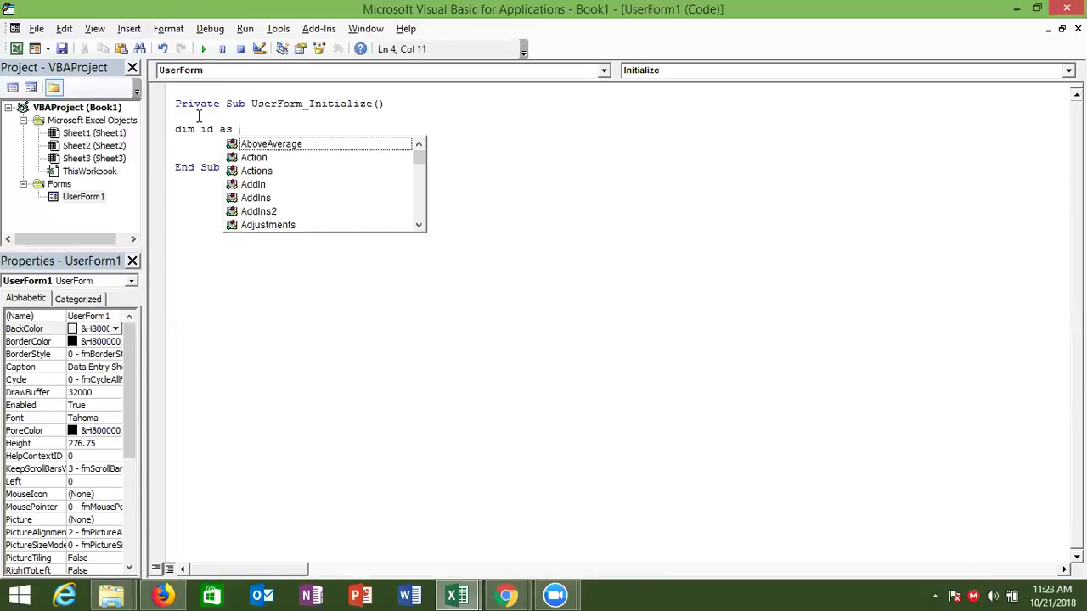
pyautogui.write('long')
pyautogui.press('Return')
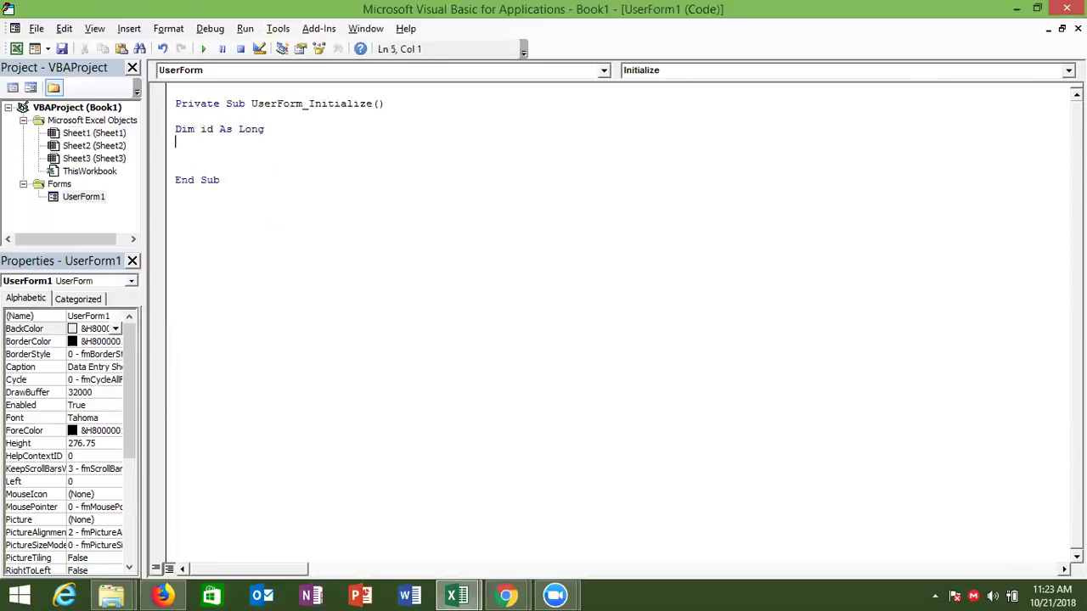
pyautogui.press('Return')
# - Set id = Application.WorksheetFunction.Max(Sheets("Sheet1").Range("A:A"))
pyautogui.write('id=application.wo')
pyautogui.press('Down')
pyautogui.press('Tab')
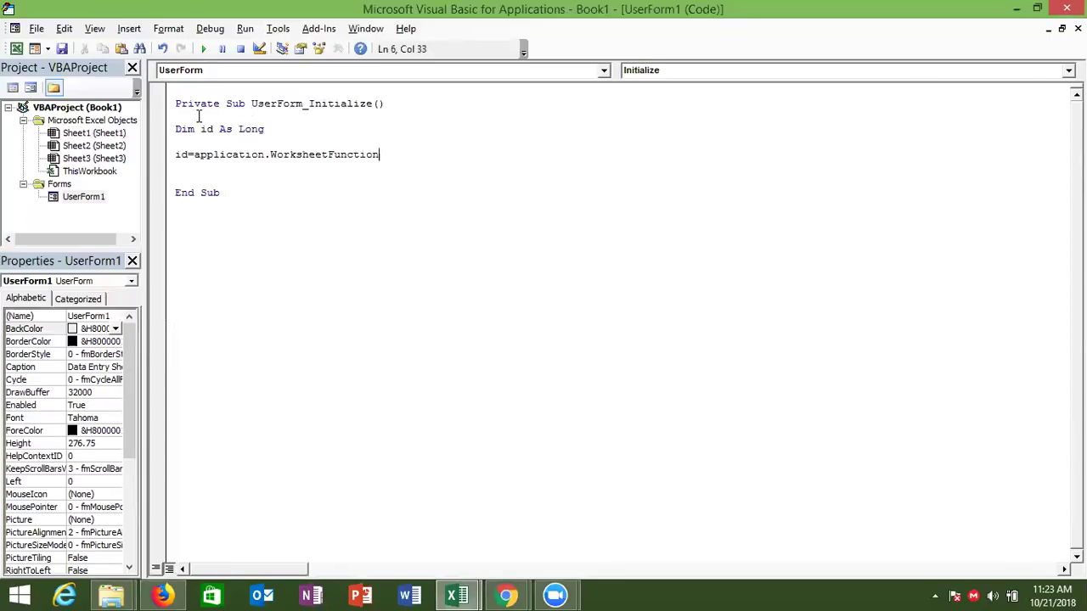
pyautogui.write('.ma')
pyautogui.press('Down')
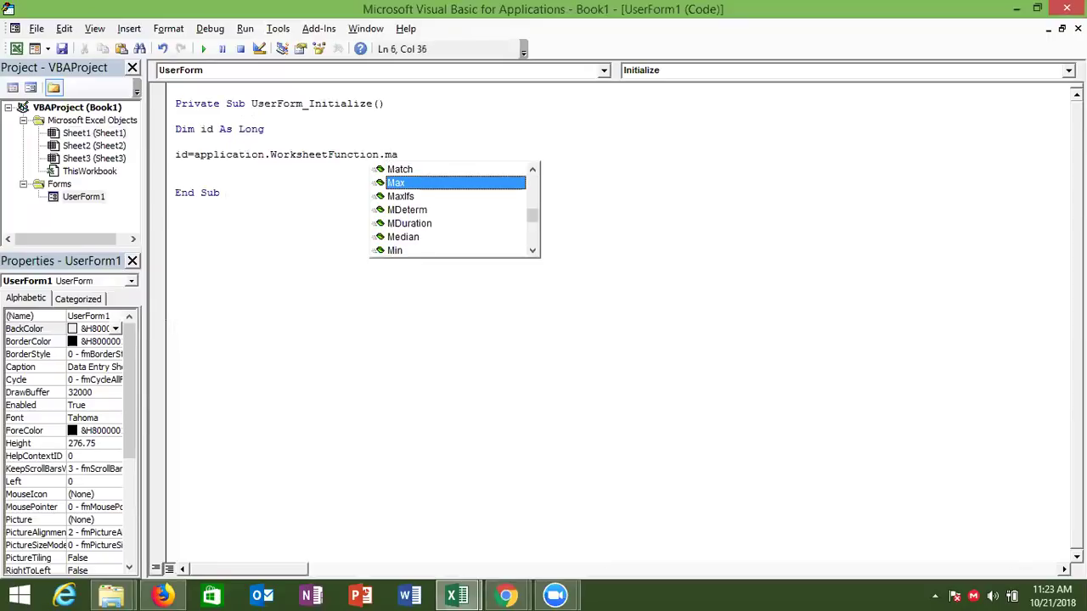
pyautogui.press('Tab')
pyautogui.write('(')
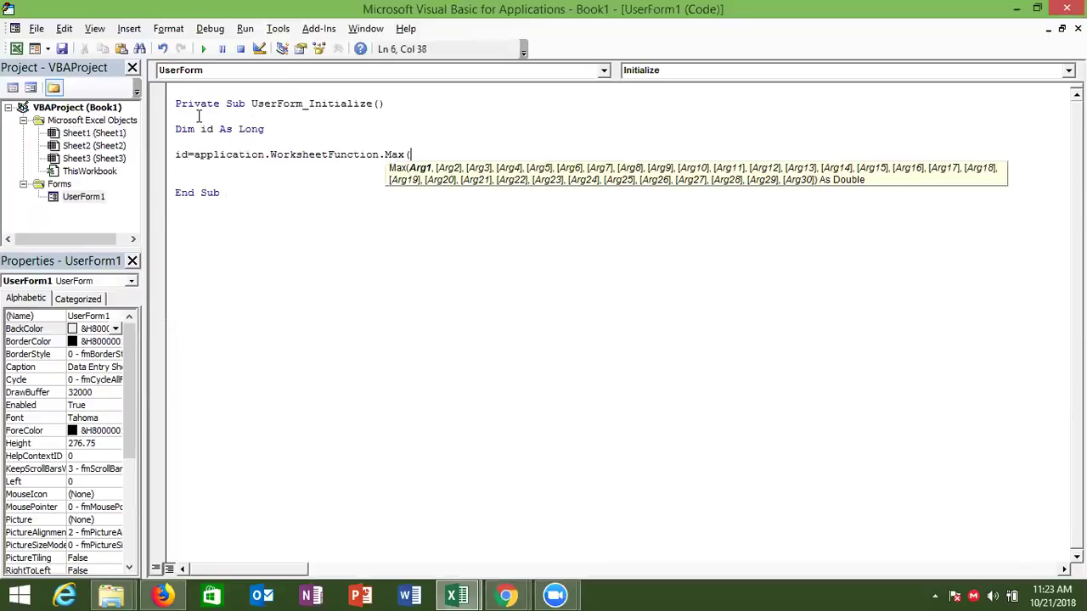
pyautogui.write('sheets(')
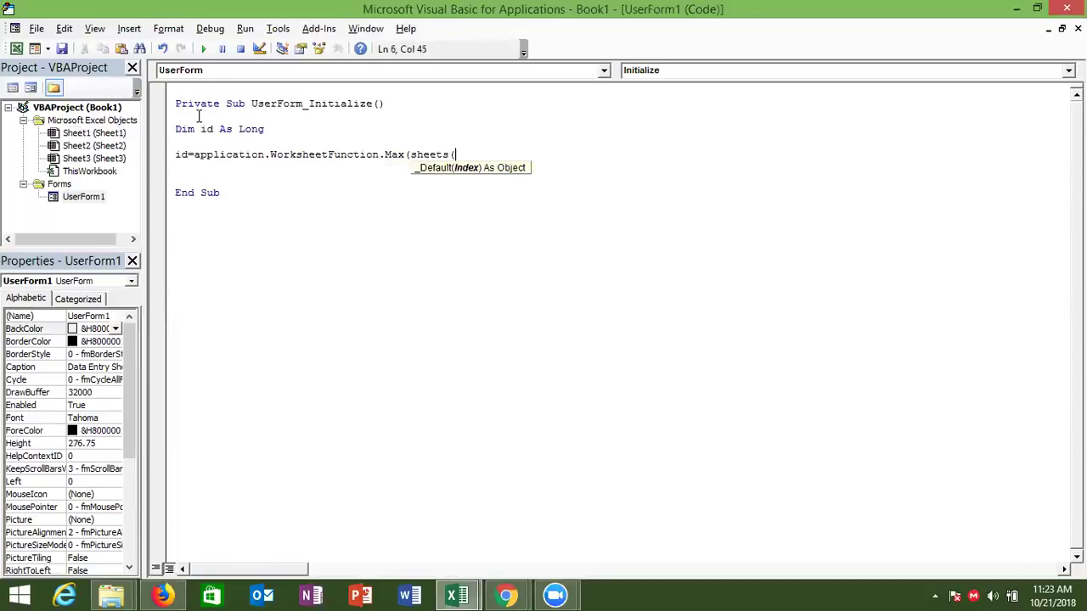
pyautogui.write('"')
pyautogui.write('Sheet')
pyautogui.write('1")')
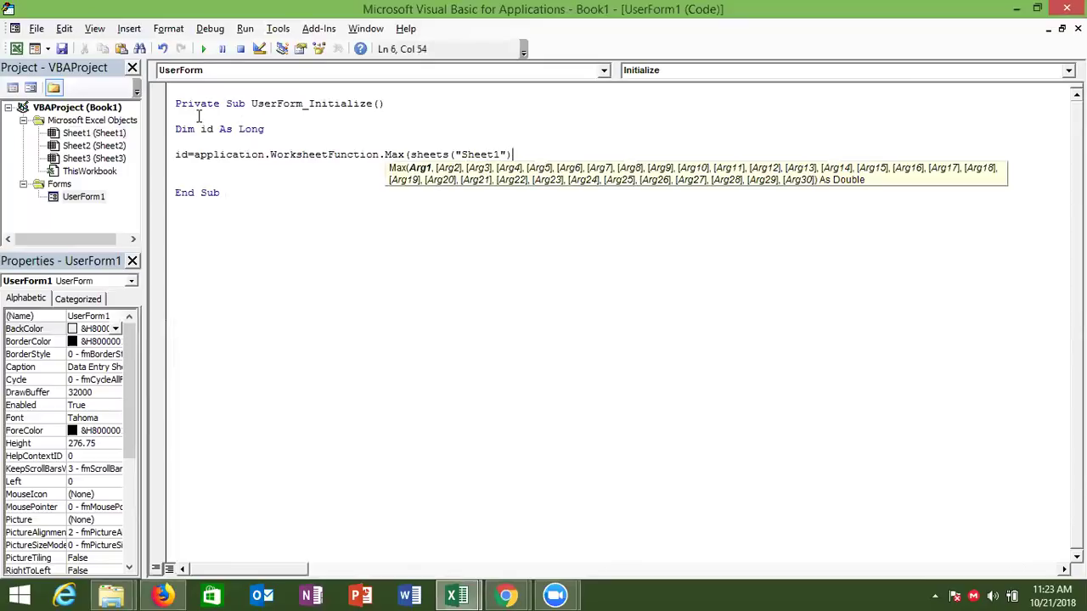
pyautogui.write('.range("A')
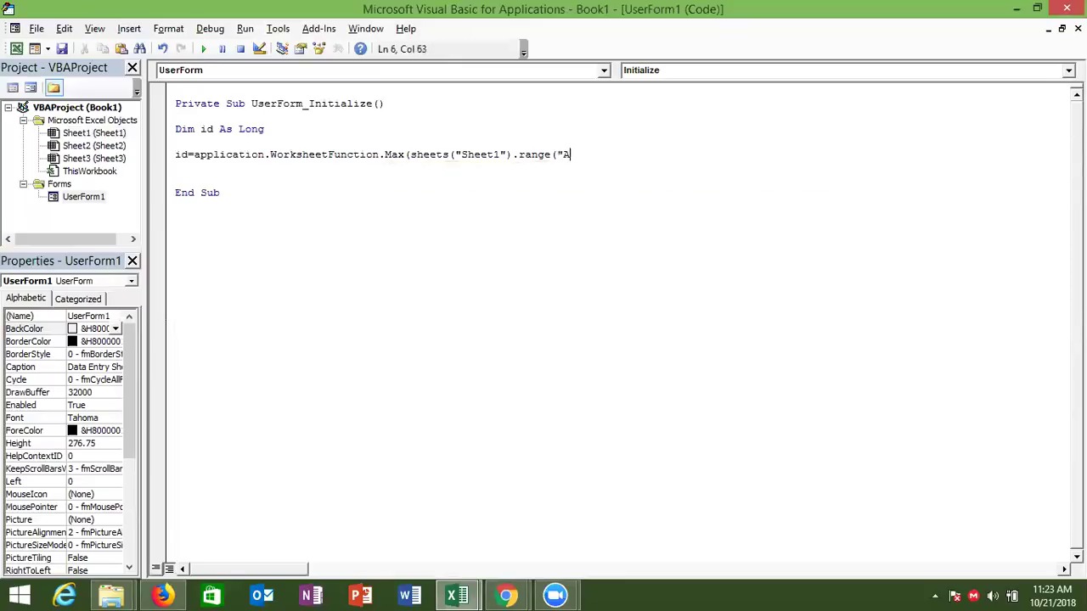
pyautogui.write(':A"')
pyautogui.write('))')
pyautogui.press('Return')
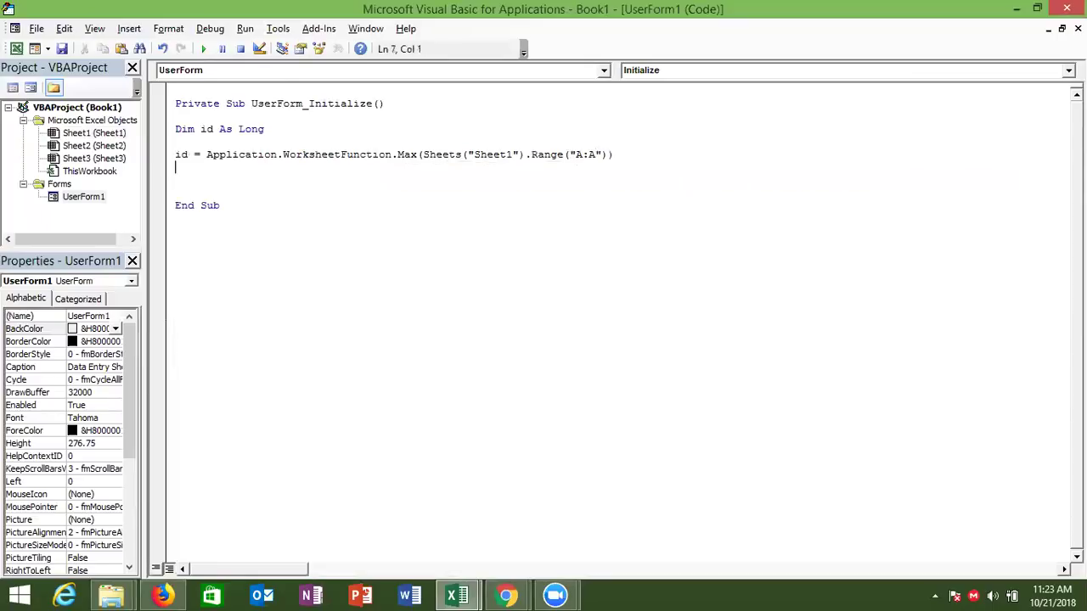
pyautogui.press('Return')
# - Add the line UserForm1.Label2.Caption = "Sr No. - " & ID+1 to the Initialize routine
pyautogui.write('userform1.')
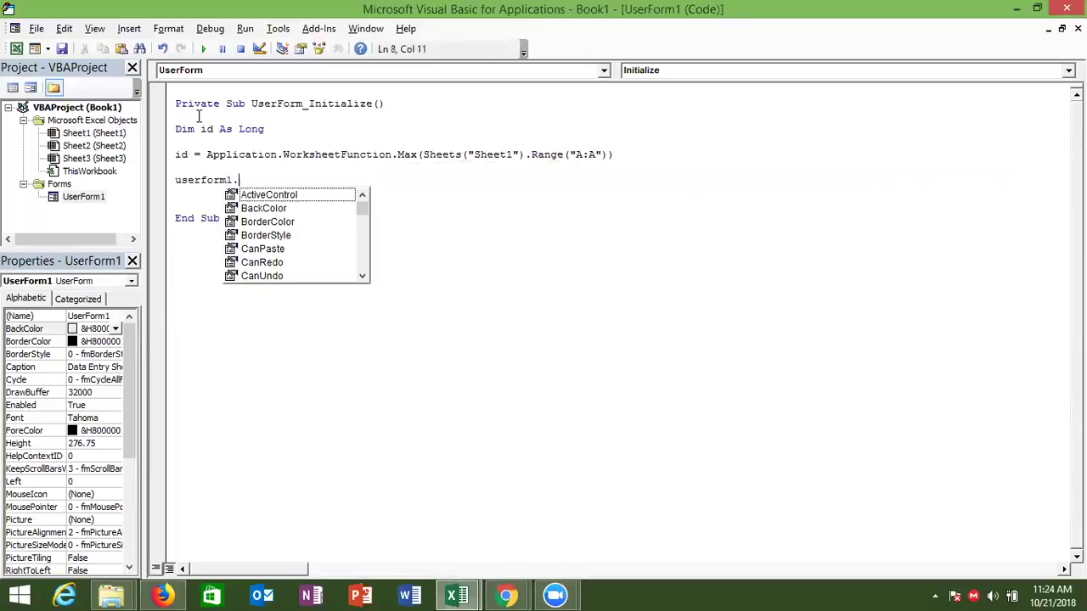
pyautogui.write('lab')
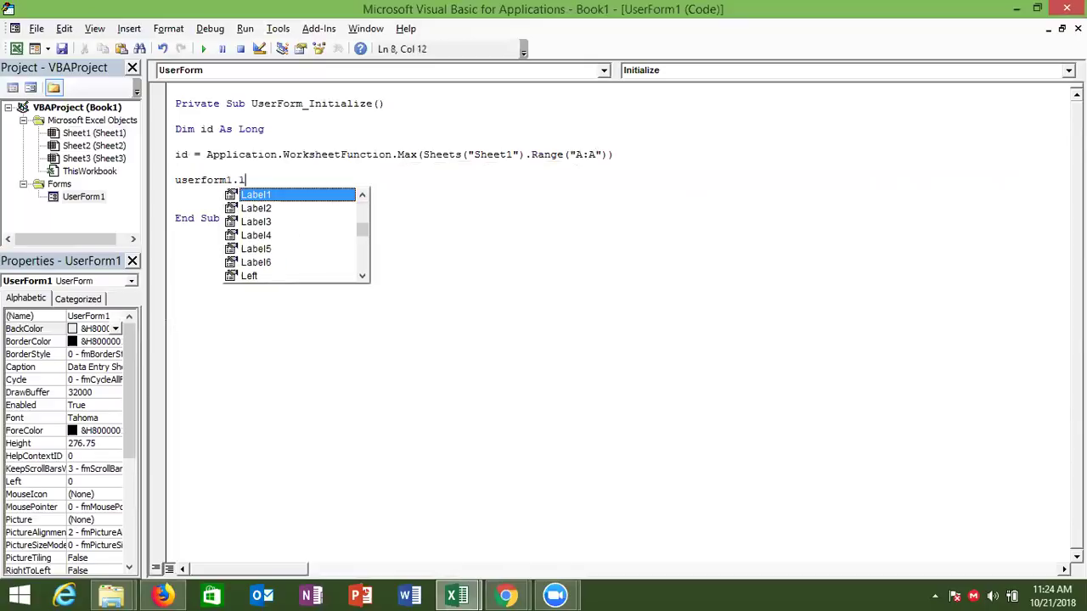
pyautogui.press('Tab')
pyautogui.press('BackSpace')
pyautogui.press('BackSpace')
pyautogui.press('BackSpace')
pyautogui.press('BackSpace')
pyautogui.press('BackSpace')
pyautogui.press('BackSpace')
pyautogui.press('BackSpace')
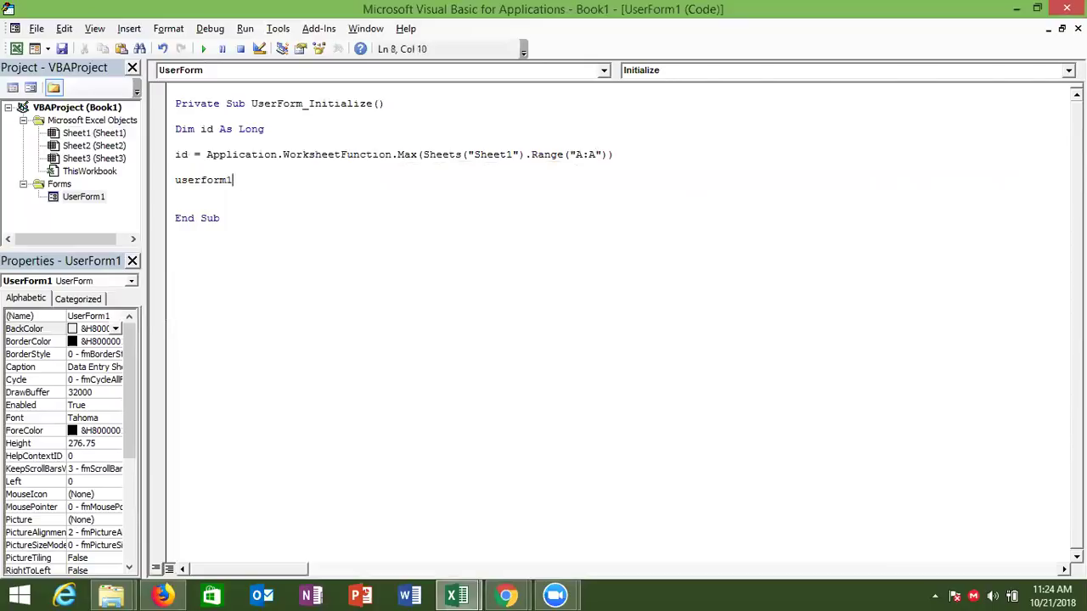
pyautogui.write('.')
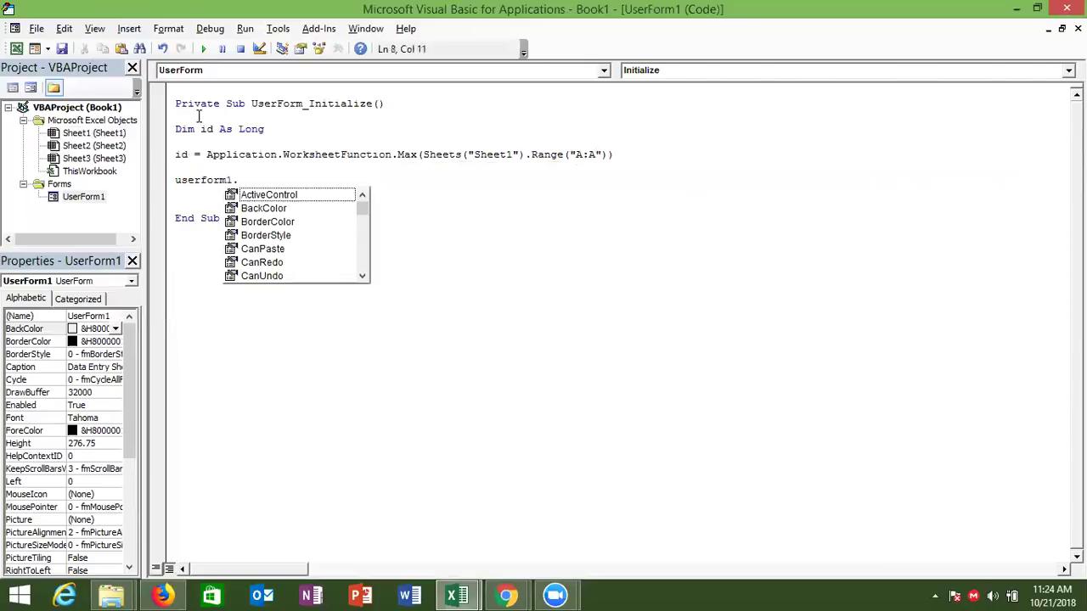
pyautogui.press('BackSpace')
pyautogui.press('BackSpace')
pyautogui.write('1.l')
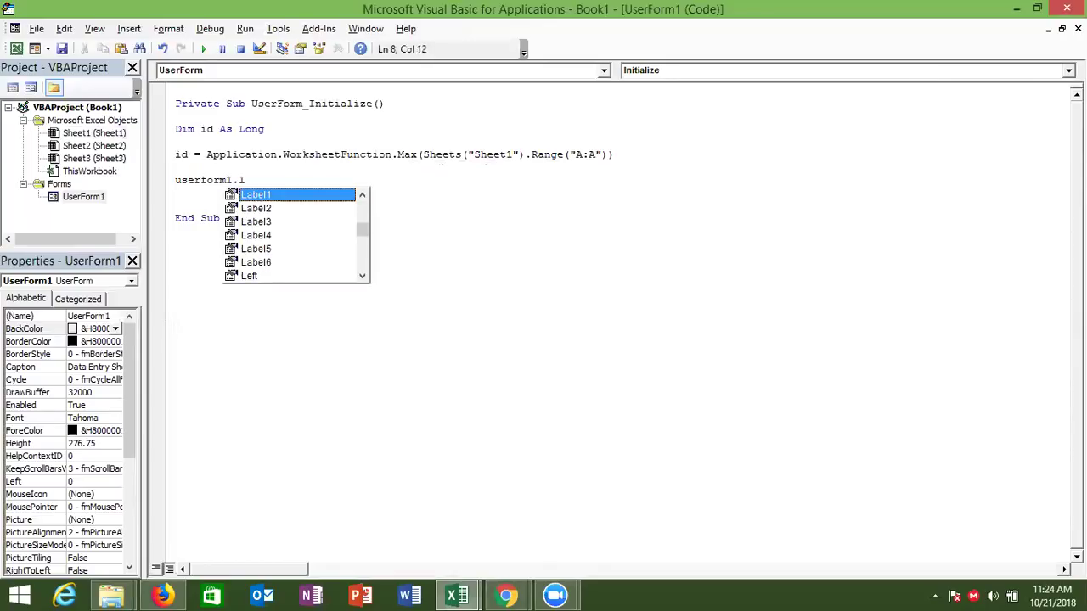
pyautogui.write('abel2')
pyautogui.press('Tab')
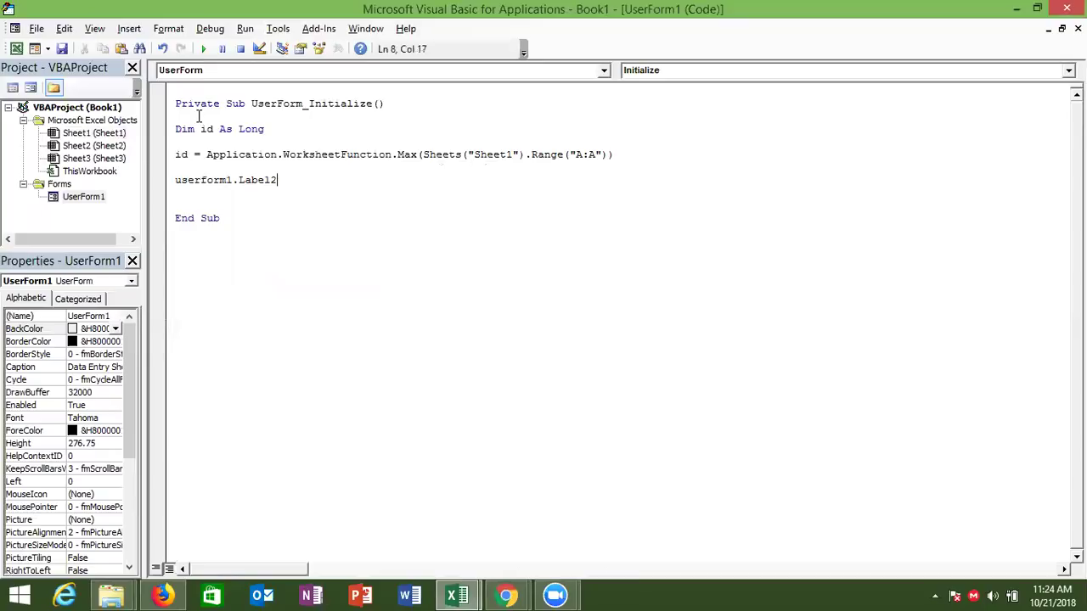
pyautogui.write('.c')
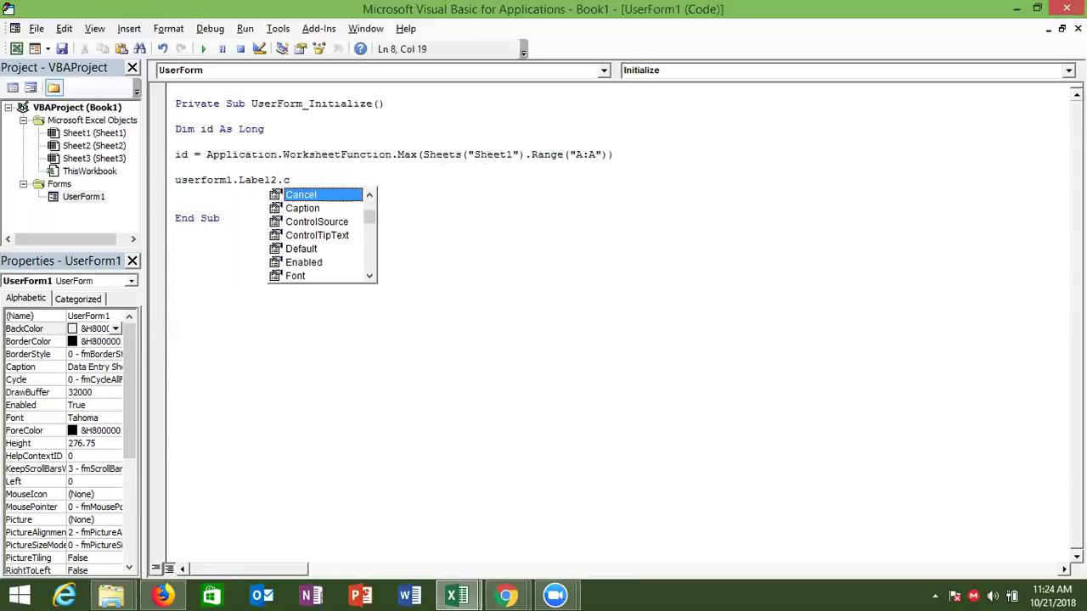
pyautogui.write('ap')
pyautogui.press('Tab')
pyautogui.write('=')
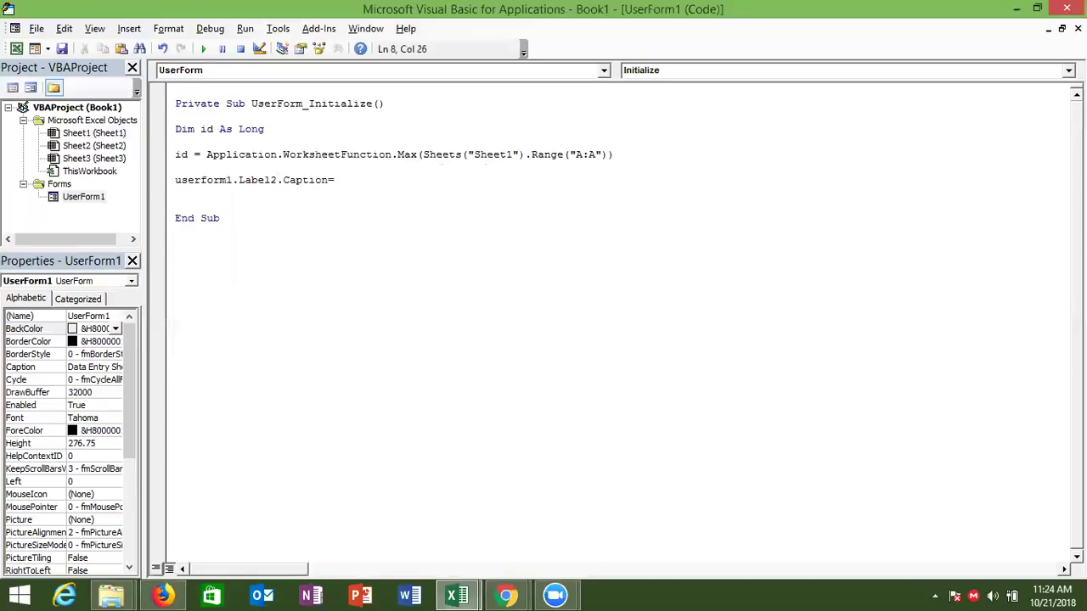
pyautogui.write('"')
pyautogui.press('BackSpace')
pyautogui.write('"')
pyautogui.write('Sr ')
pyautogui.write('No. - " ')
pyautogui.write('& ID+1')
pyautogui.press('Return')
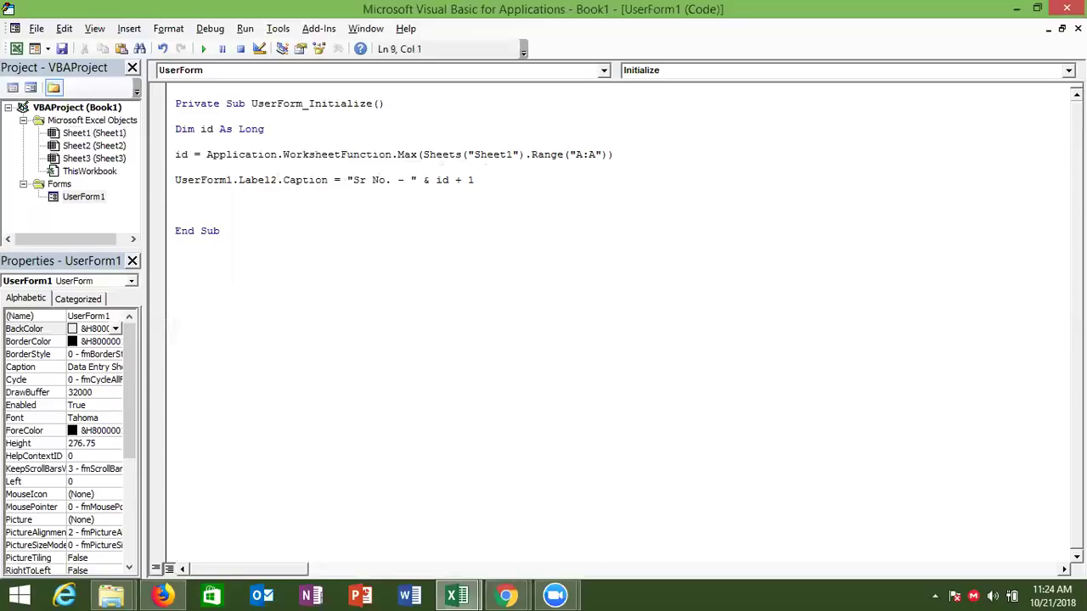
pyautogui.doubleClick(102, 197)
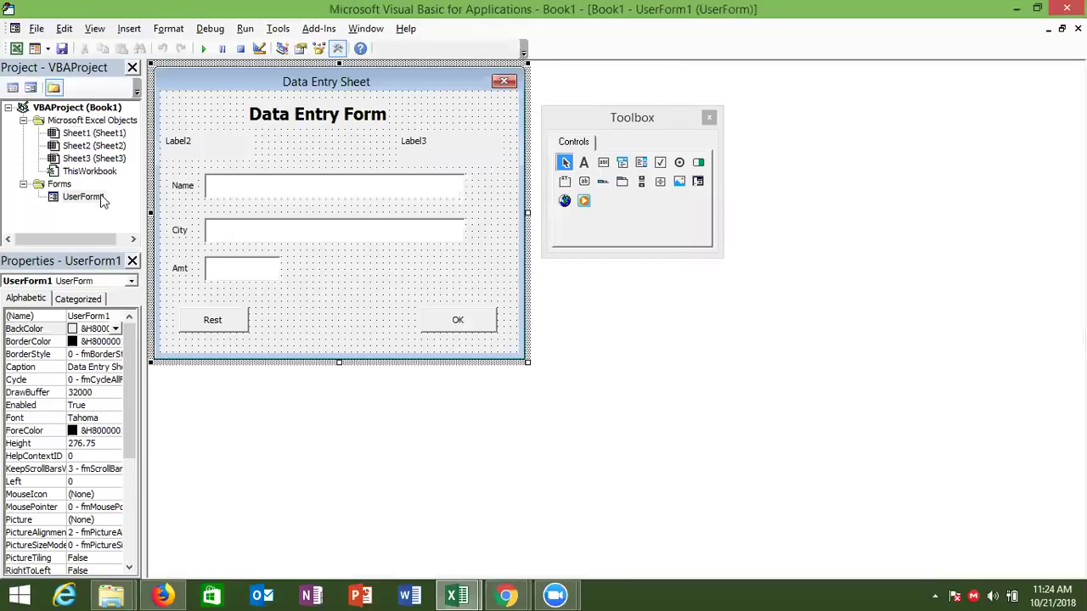
pyautogui.click(204, 50)
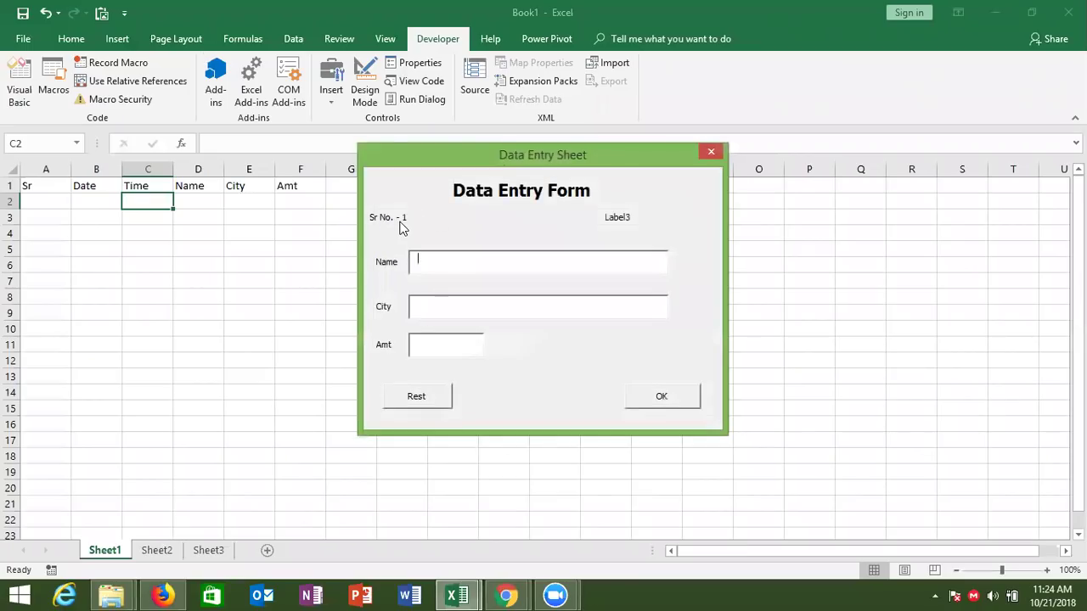
pyautogui.click(711, 151)
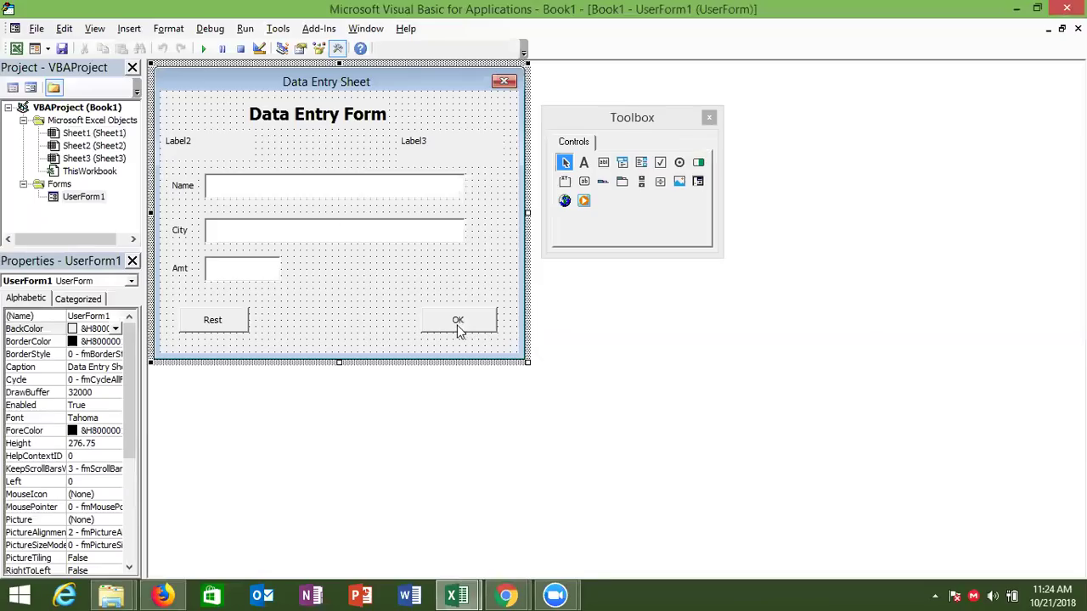
# - Add Me.Label3.Caption = "Date : - " & Date below the Label2 caption line
pyautogui.press('F7')
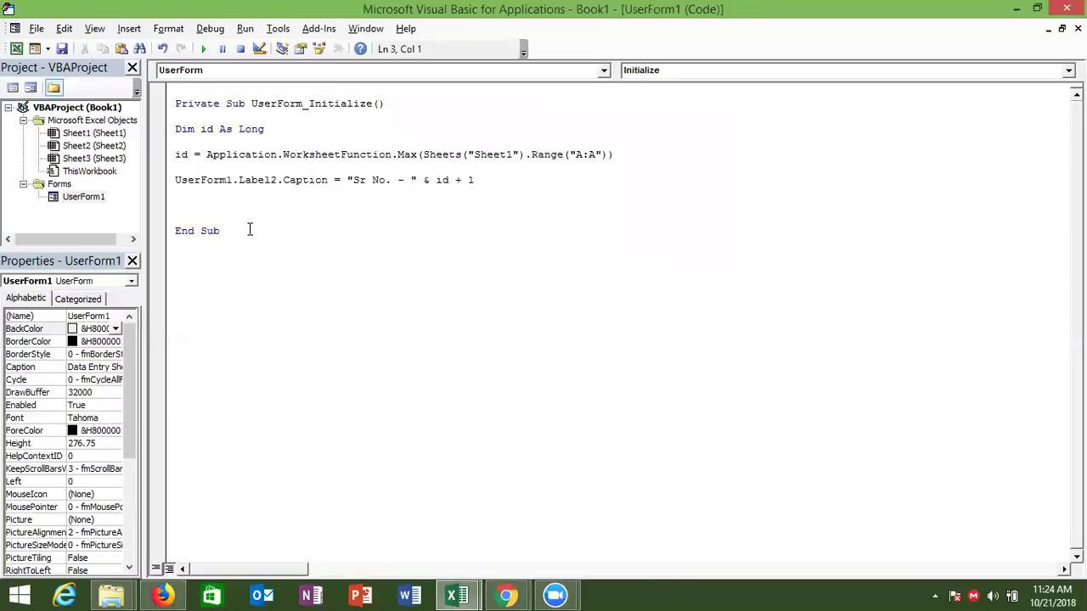
pyautogui.click(215, 204)
pyautogui.write('me.')
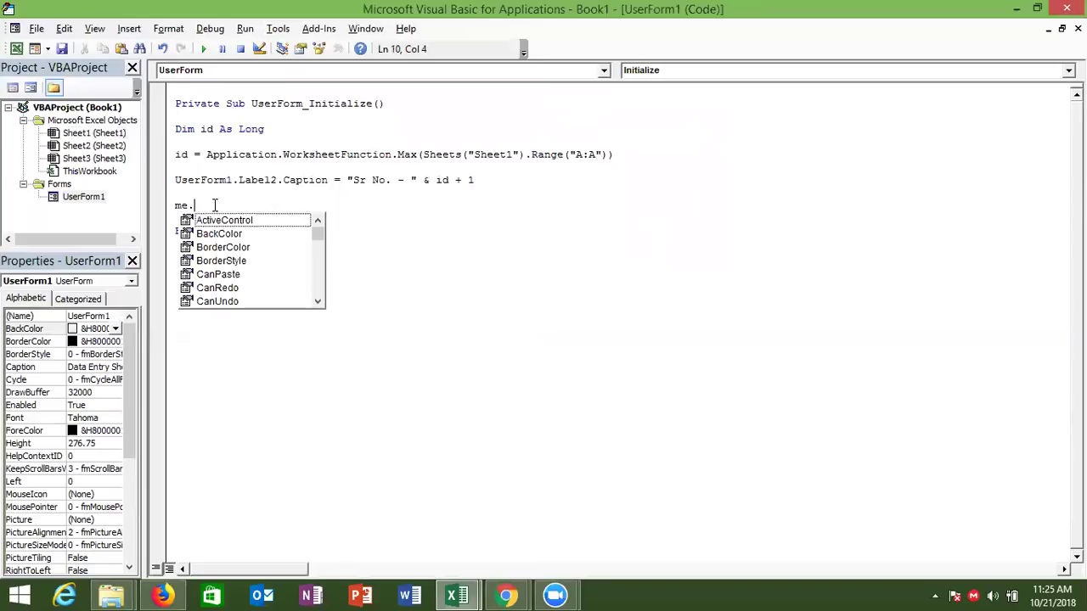
pyautogui.write('l')
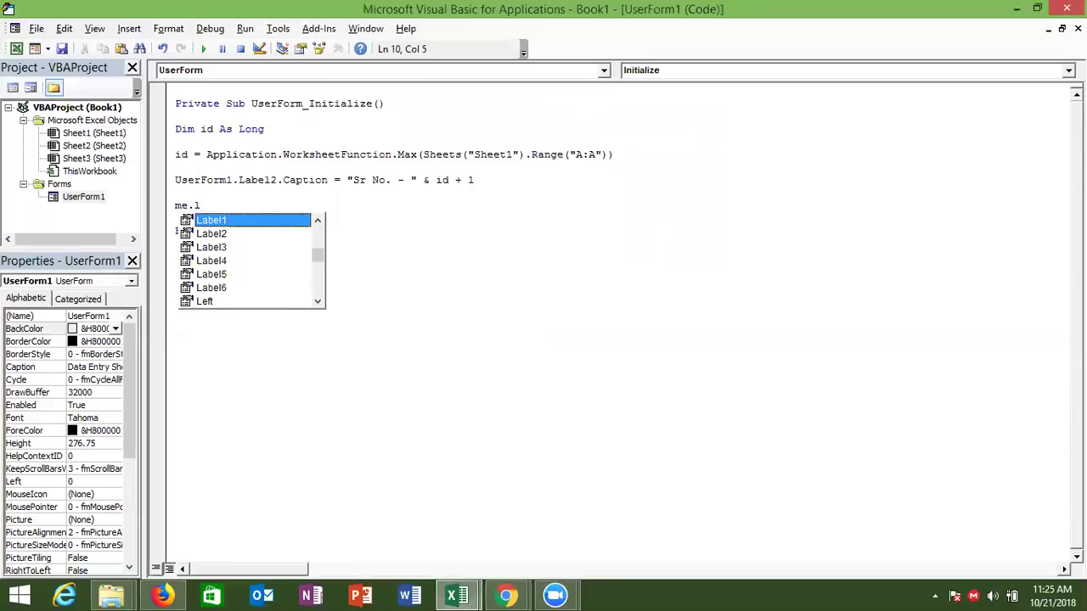
pyautogui.press('Down')
pyautogui.press('Down')
pyautogui.press('Tab')
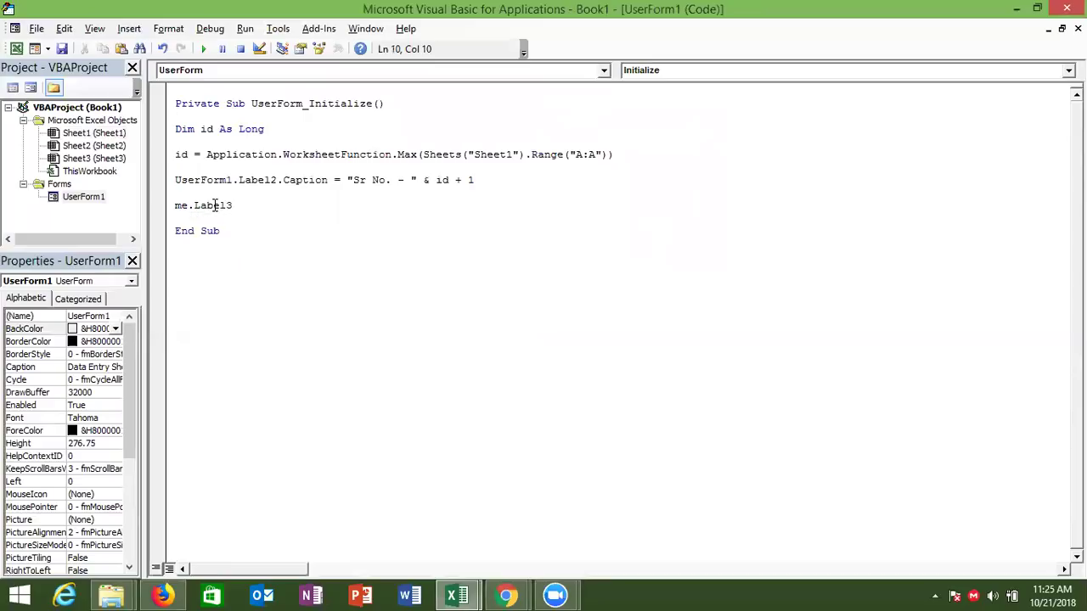
pyautogui.write('.c')
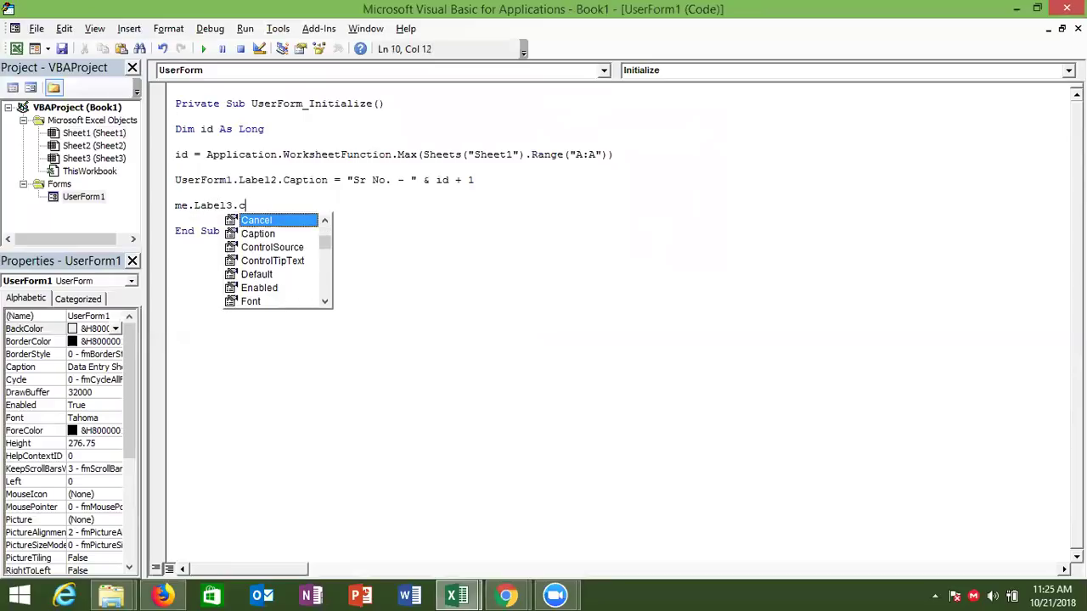
pyautogui.write('a')
pyautogui.press('Tab')
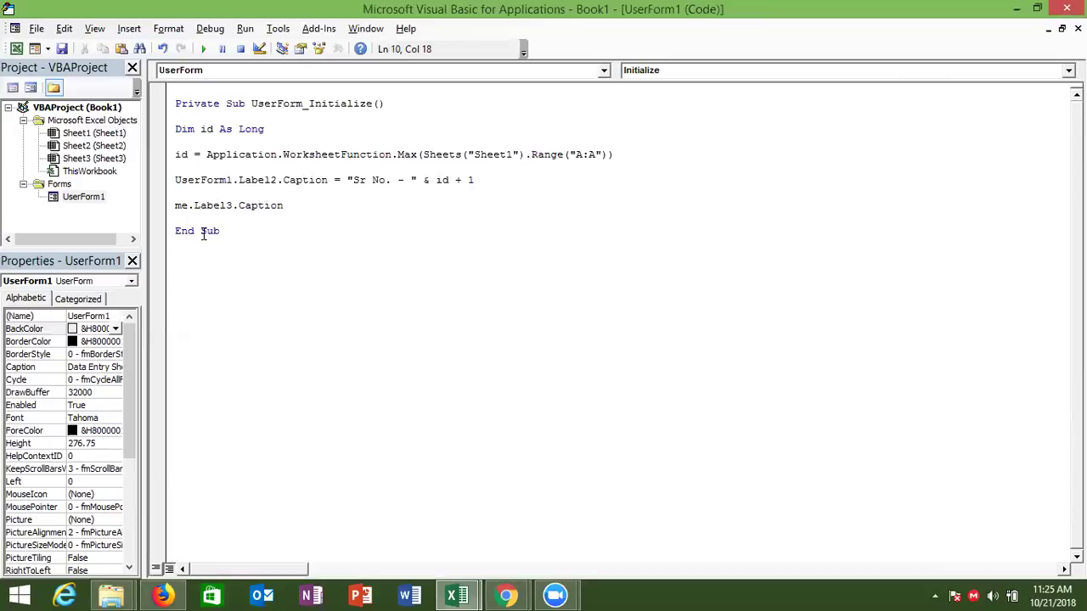
pyautogui.write('=')
pyautogui.write('"Date : - " &date')
pyautogui.click(250, 257)
pyautogui.click(239, 193)
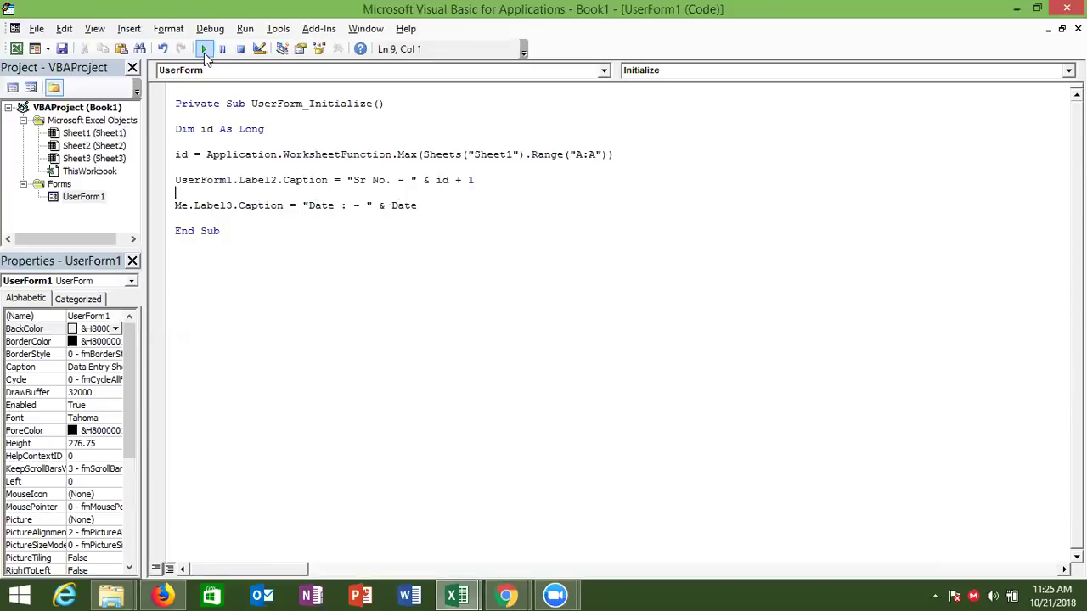
# - Test-run the form, checking it shows Sr No. - 1 and Date : - 10/21/2018, then close it
pyautogui.click(204, 51)
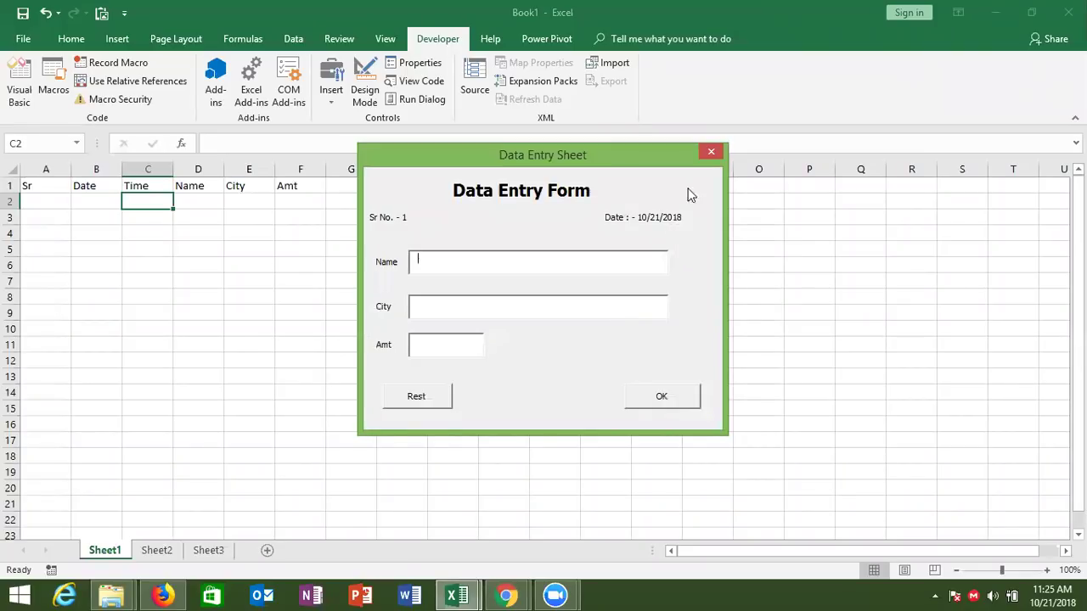
pyautogui.click(710, 151)
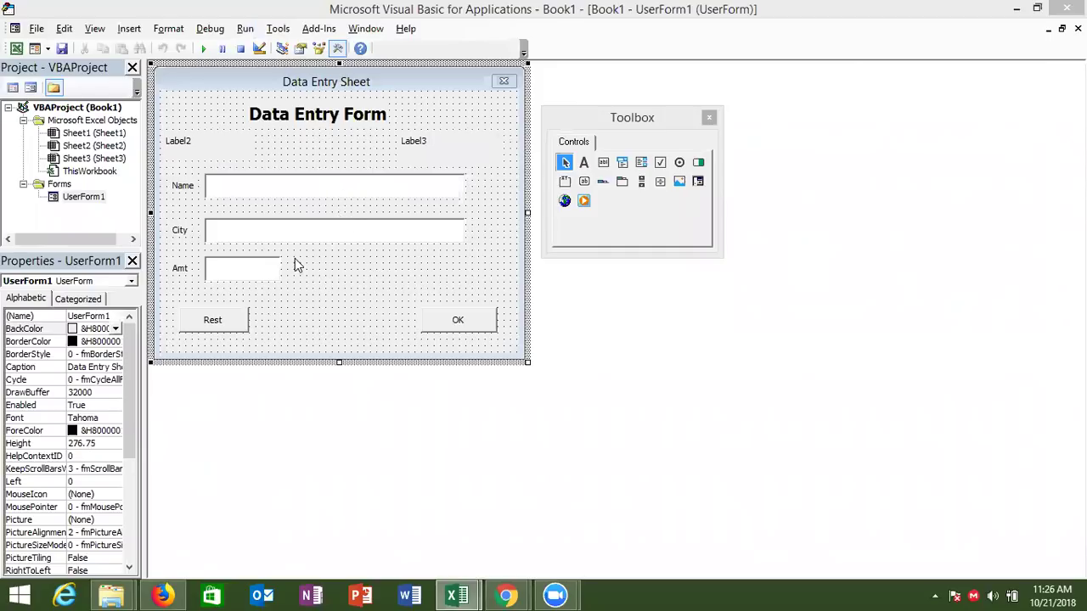
# - Switch to the Excel workbook and return to the UserForm design in the VBA editor
pyautogui.hotkey('alt', 'Tab')
pyautogui.hotkey('alt', 'Tab')
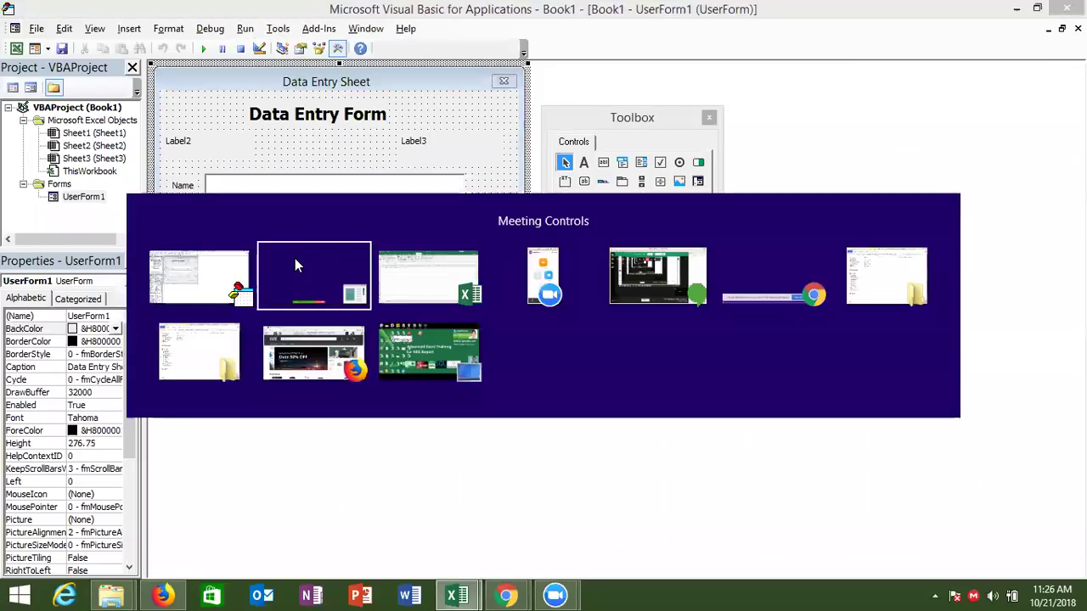
pyautogui.hotkey('alt', 'Tab')
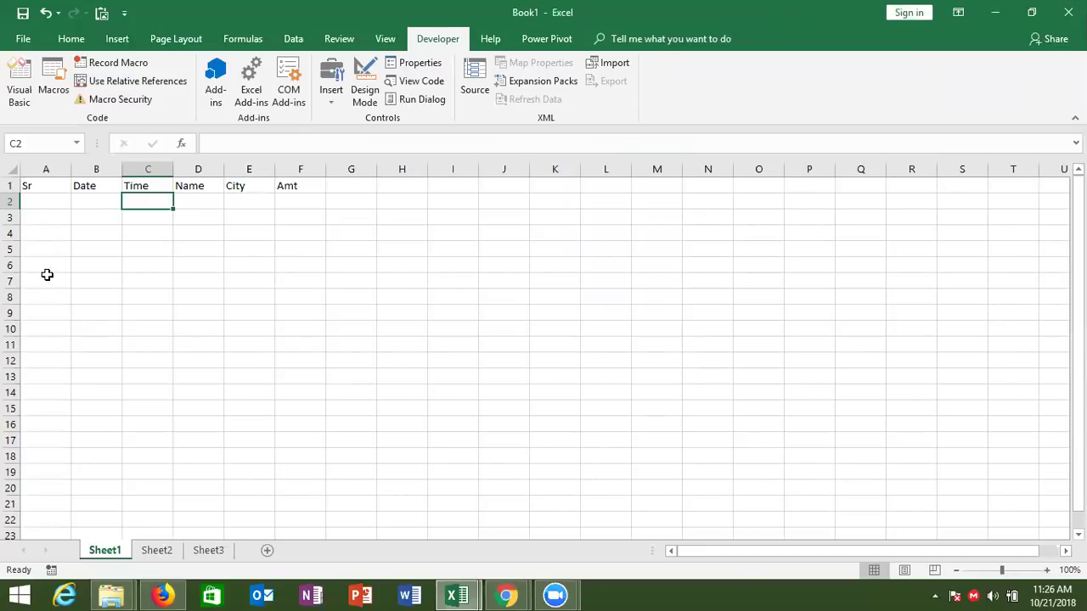
pyautogui.hotkey('alt', 'F11')
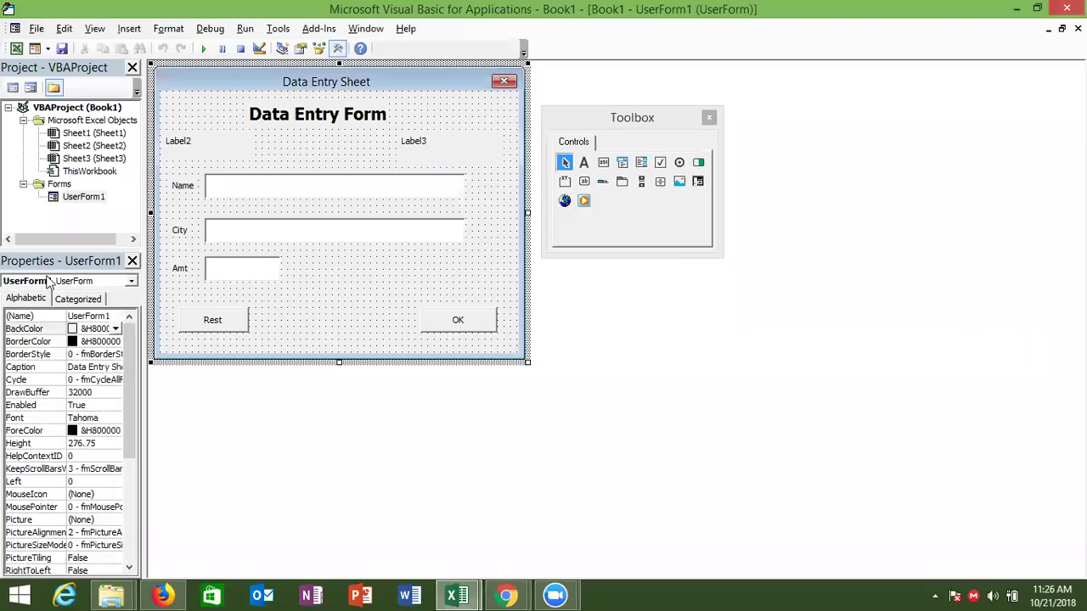
# - Create an empty CommandButton1_Click routine for the OK button, then show the desktop
pyautogui.click(439, 320)
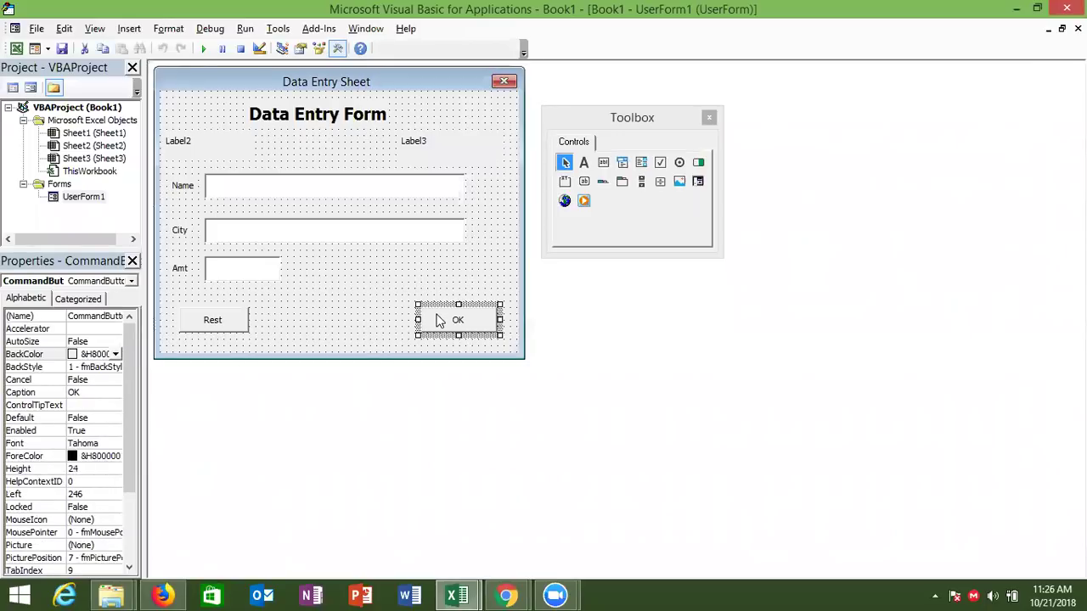
pyautogui.doubleClick(438, 321)
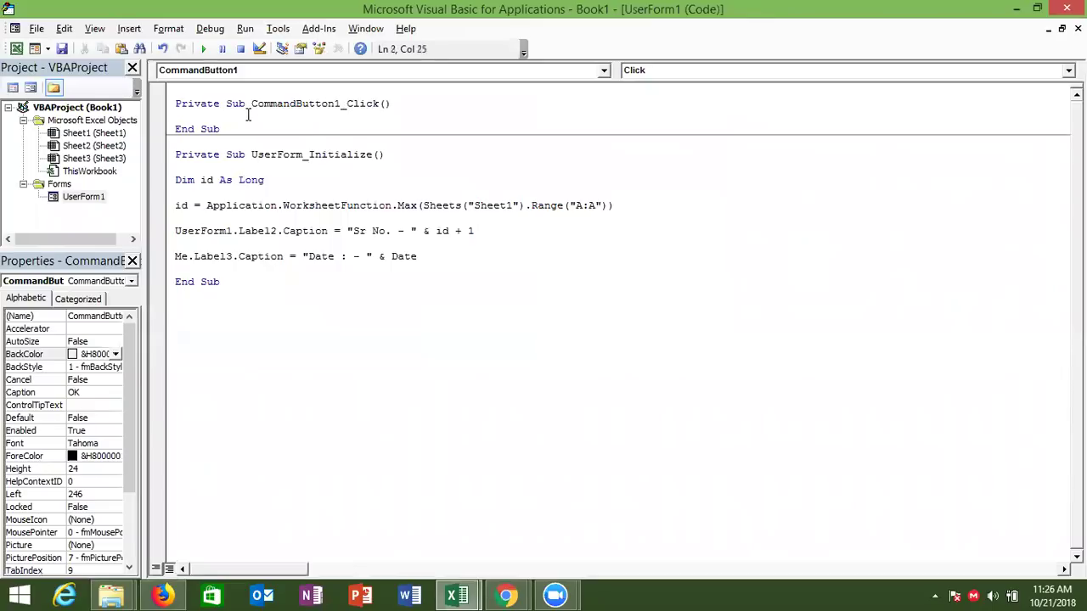
pyautogui.press('Return')
pyautogui.press('Return')
pyautogui.press('Return')
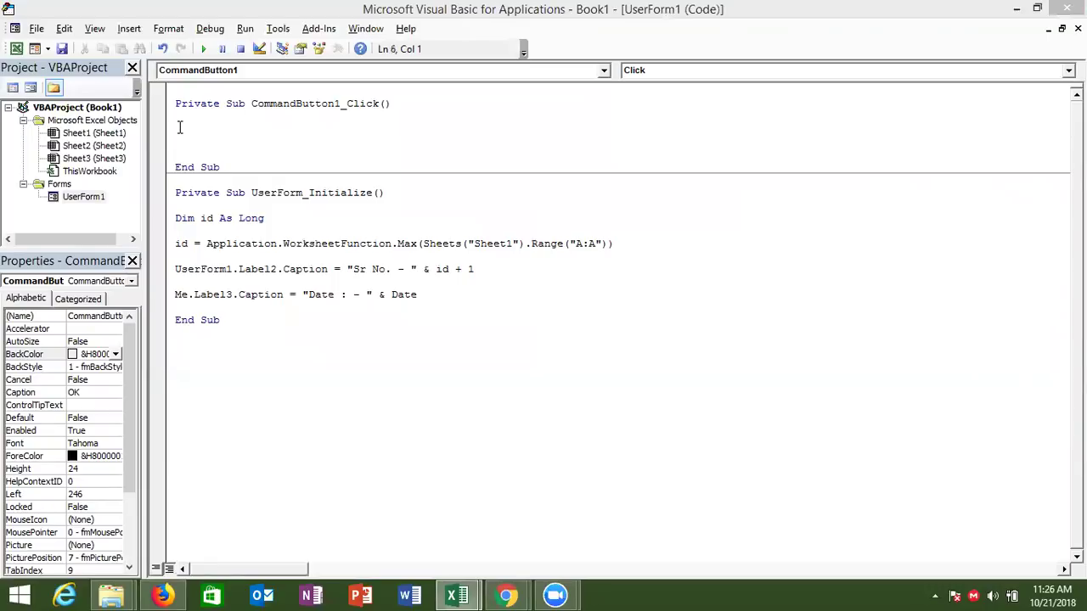
pyautogui.press('super+d')
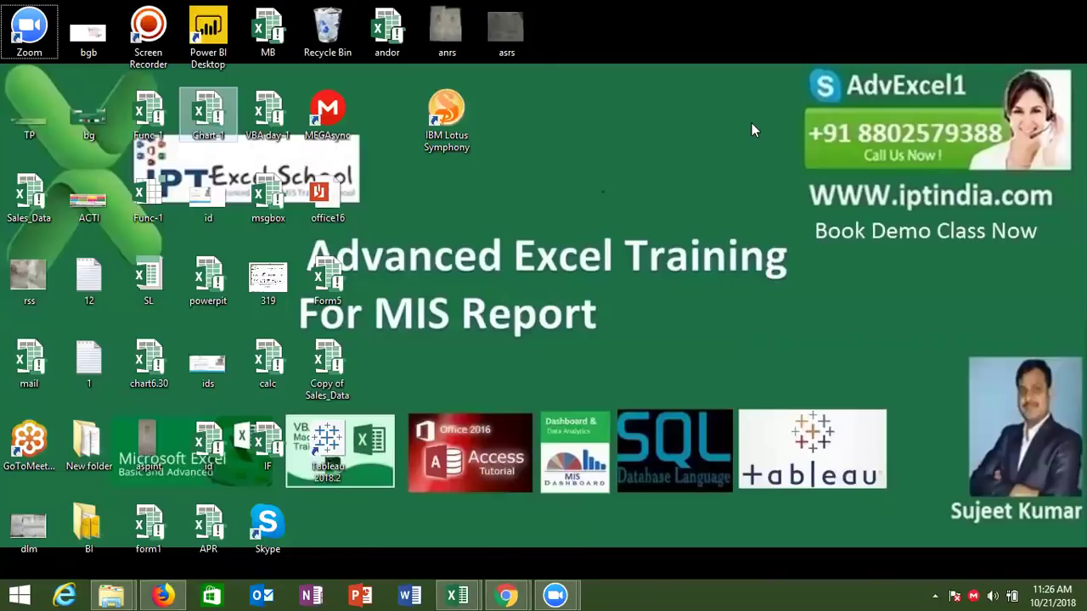
# - Refresh the desktop and close the Firefox window
pyautogui.rightClick(752, 125)
pyautogui.click(799, 171)
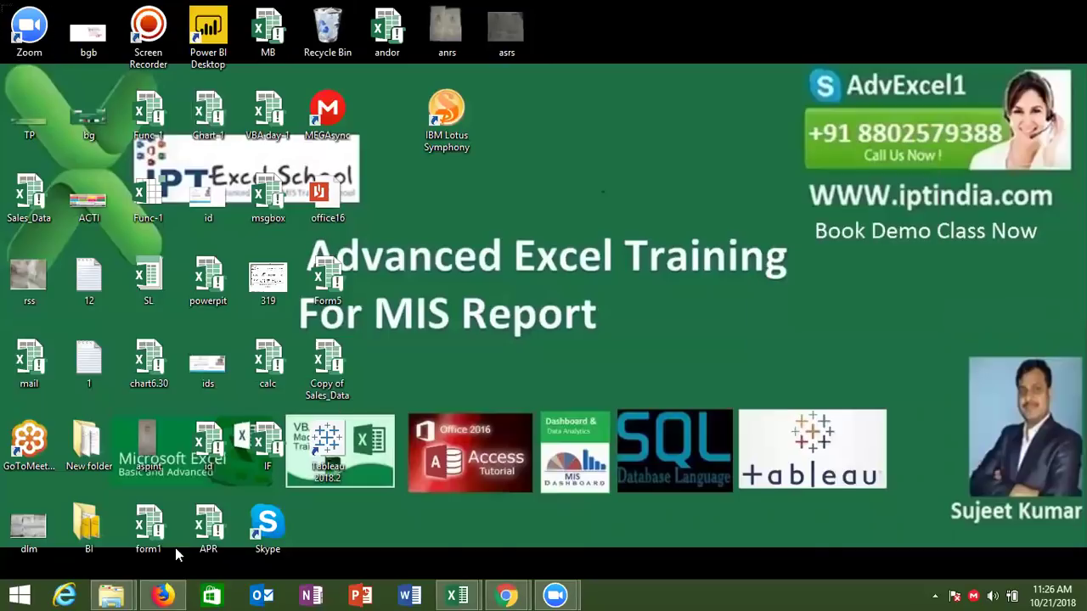
pyautogui.rightClick(162, 595)
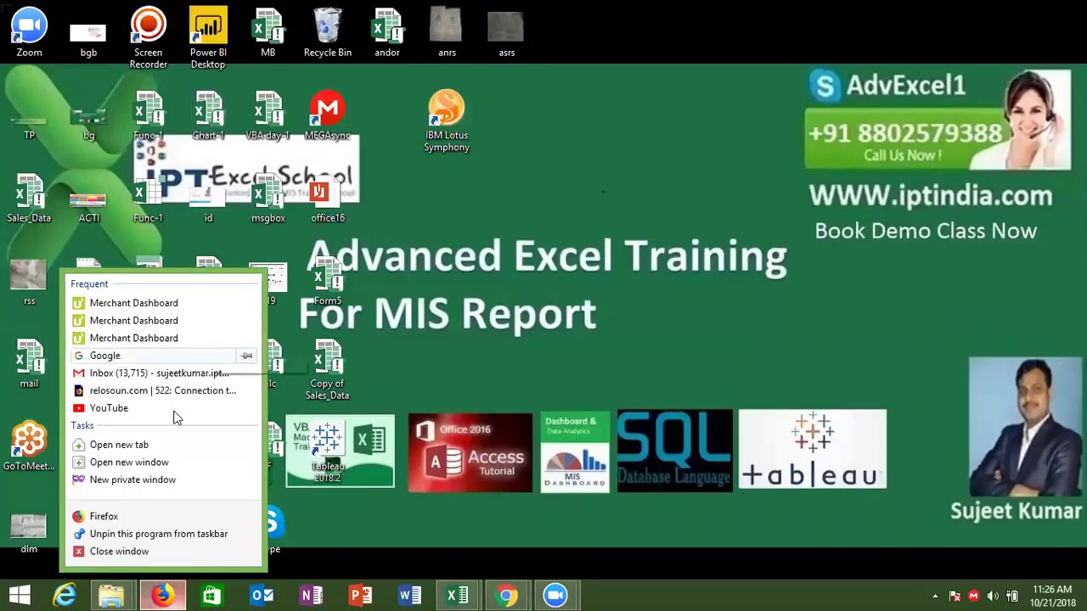
pyautogui.click(155, 555)
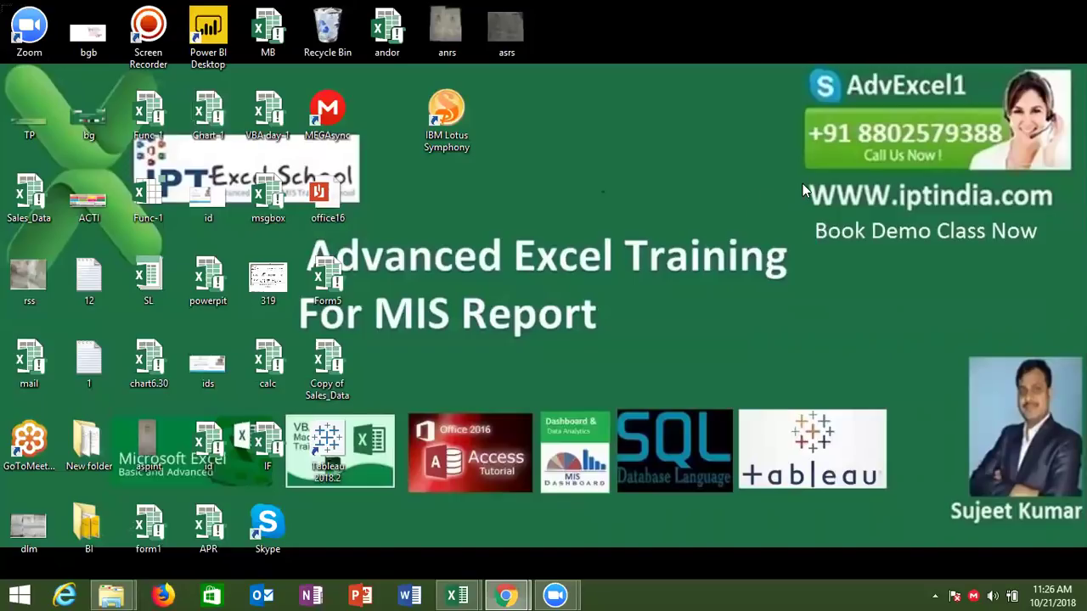
# - Bring the VBA editor back and place the cursor in the OK click routine
pyautogui.moveTo(812, 215); pyautogui.dragTo(1047, 247)
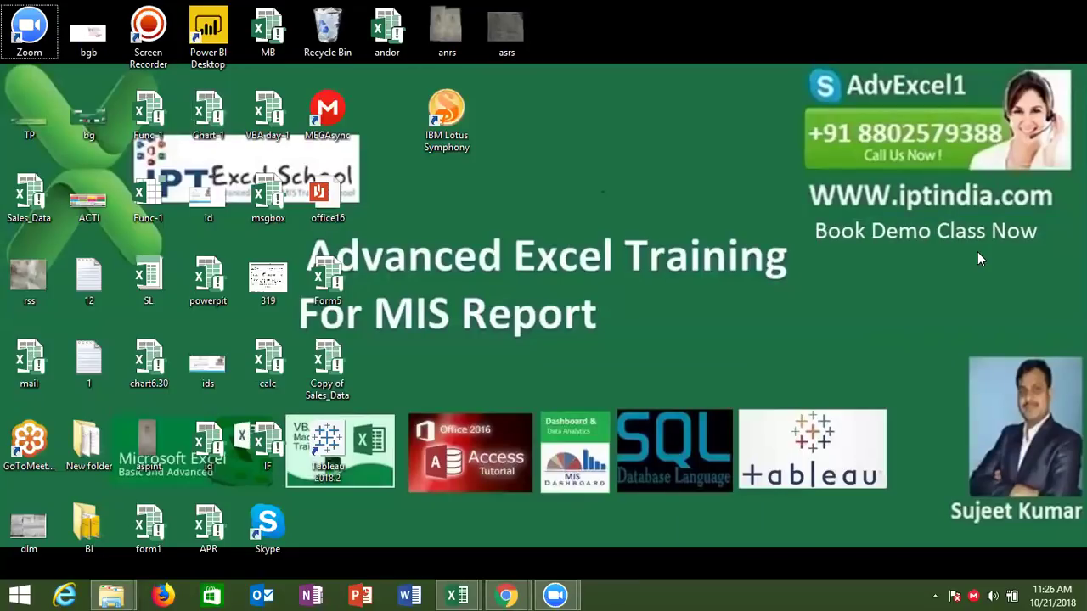
pyautogui.click(480, 587)
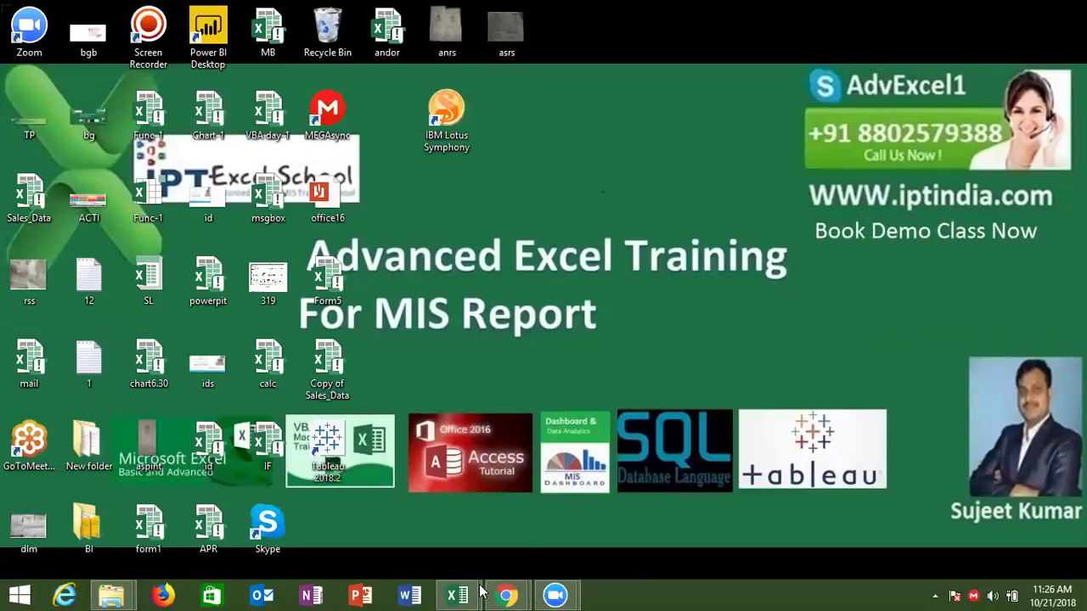
pyautogui.click(478, 592)
pyautogui.click(176, 129)
# - Type sheets("Data").range("A65000").end(xlup).offset(1,0).value = in the OK routine, dismissing the compile error
pyautogui.write('sheets("Data").range("A65000")')
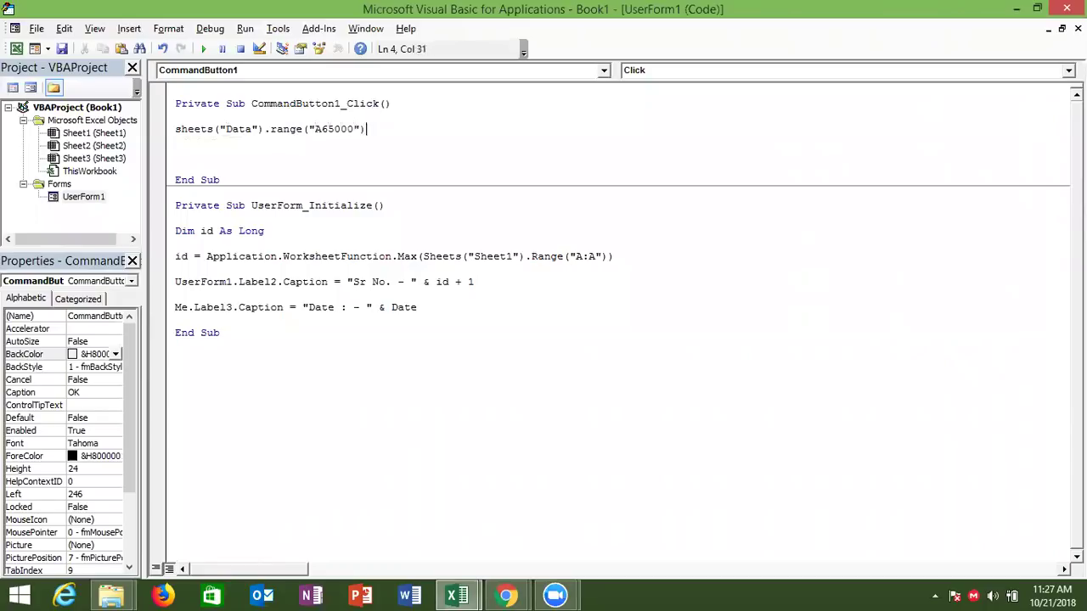
pyautogui.write('.end(xl')
pyautogui.write('up).')
pyautogui.write('offset')
pyautogui.write('(1,0')
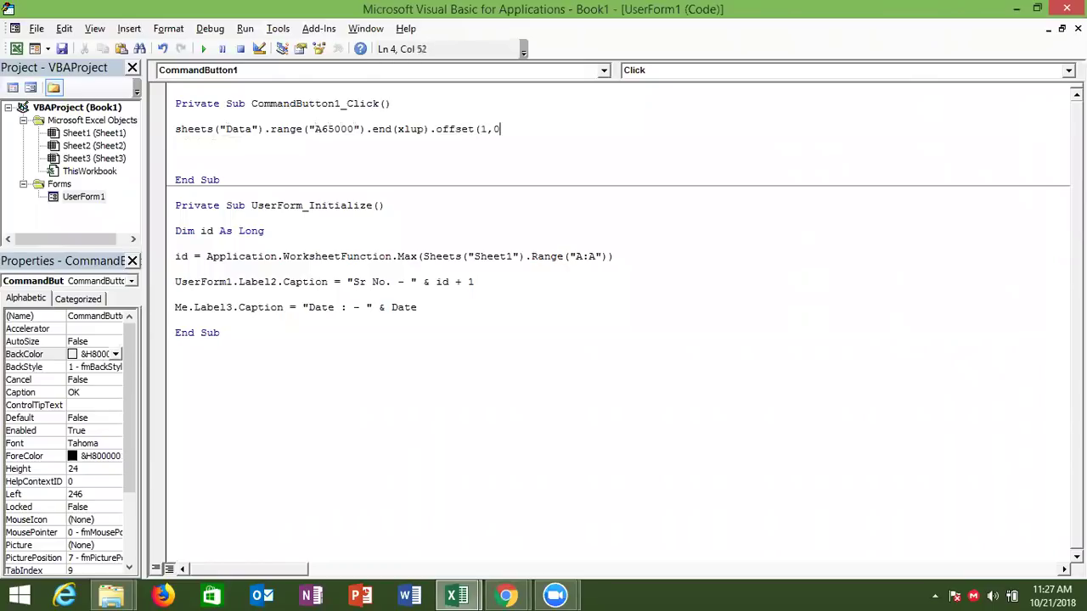
pyautogui.write(').valu')
pyautogui.write('u')
pyautogui.press('BackSpace')
pyautogui.write('e =')
pyautogui.click(220, 183)
pyautogui.press('Return')
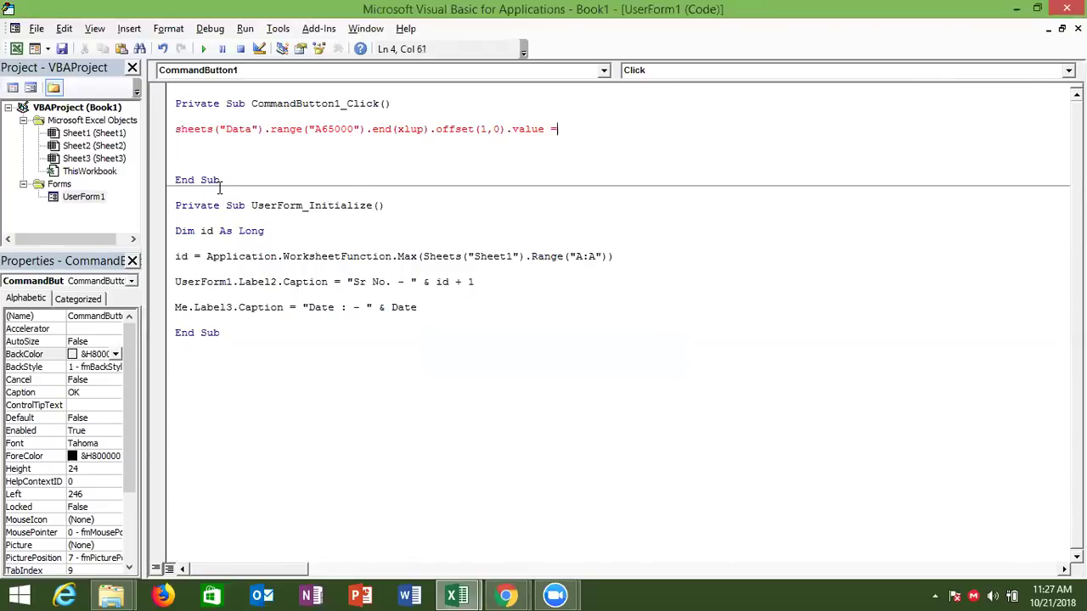
# - Add a blank line at the top of the code
pyautogui.click(245, 281)
pyautogui.click(366, 258)
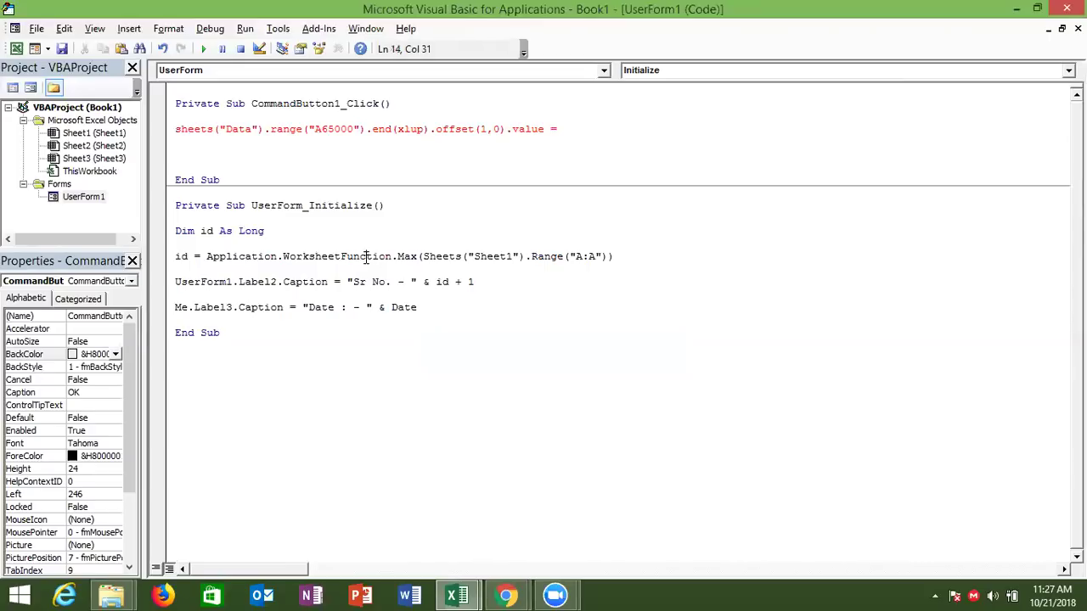
pyautogui.click(199, 93)
pyautogui.press('Return')
pyautogui.press('Return')
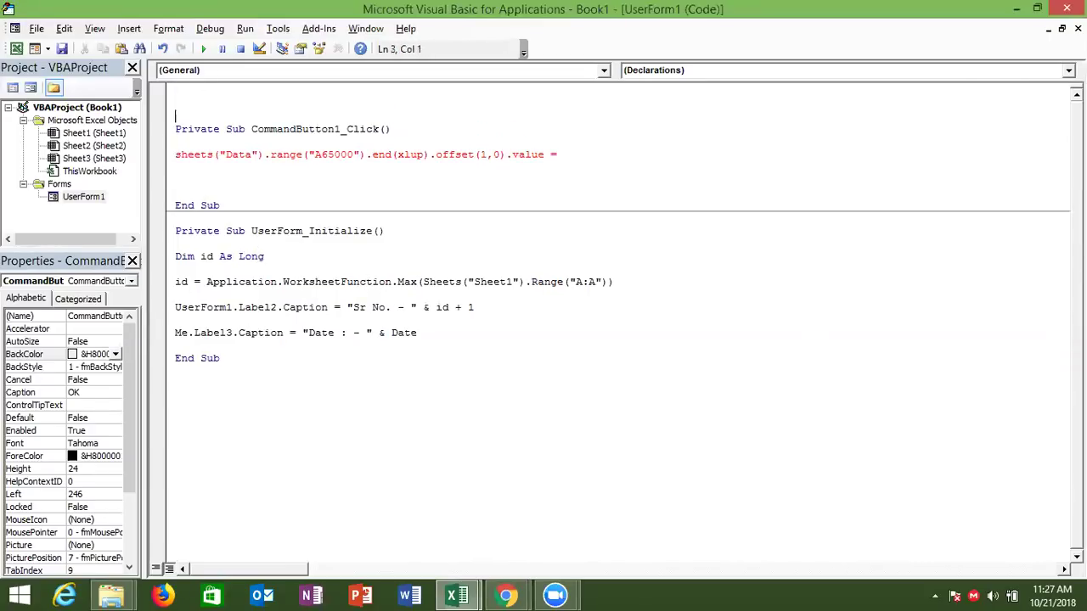
# - Copy the Dim id and Max lines into CommandButton1_Click
pyautogui.click(176, 104)
pyautogui.moveTo(175, 257); pyautogui.dragTo(606, 291)
pyautogui.hotkey('ctrl', 'c')
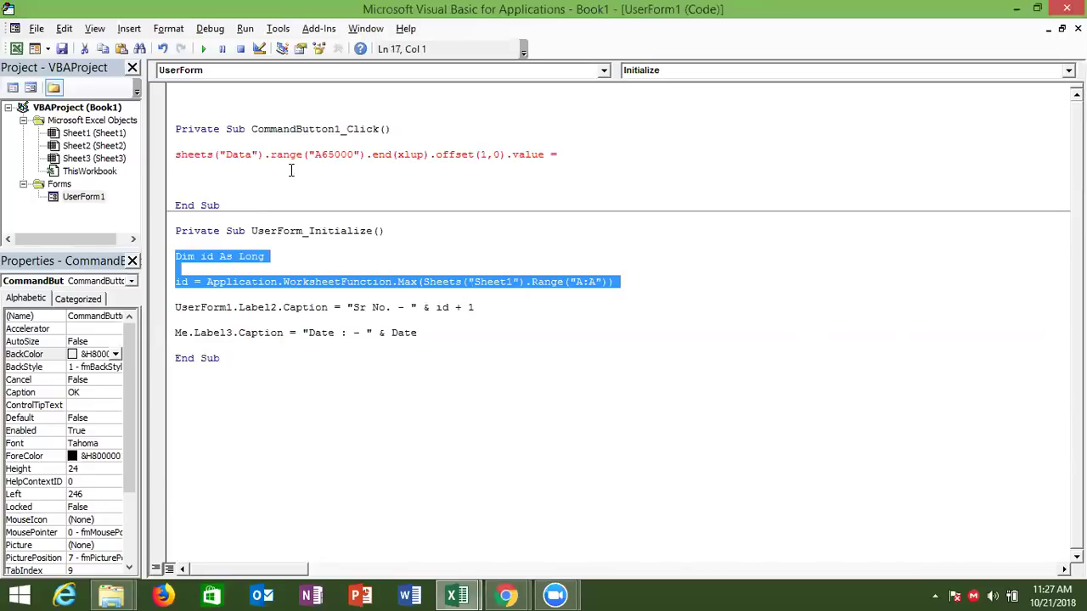
pyautogui.click(179, 142)
pyautogui.press('Return')
pyautogui.click(176, 142)
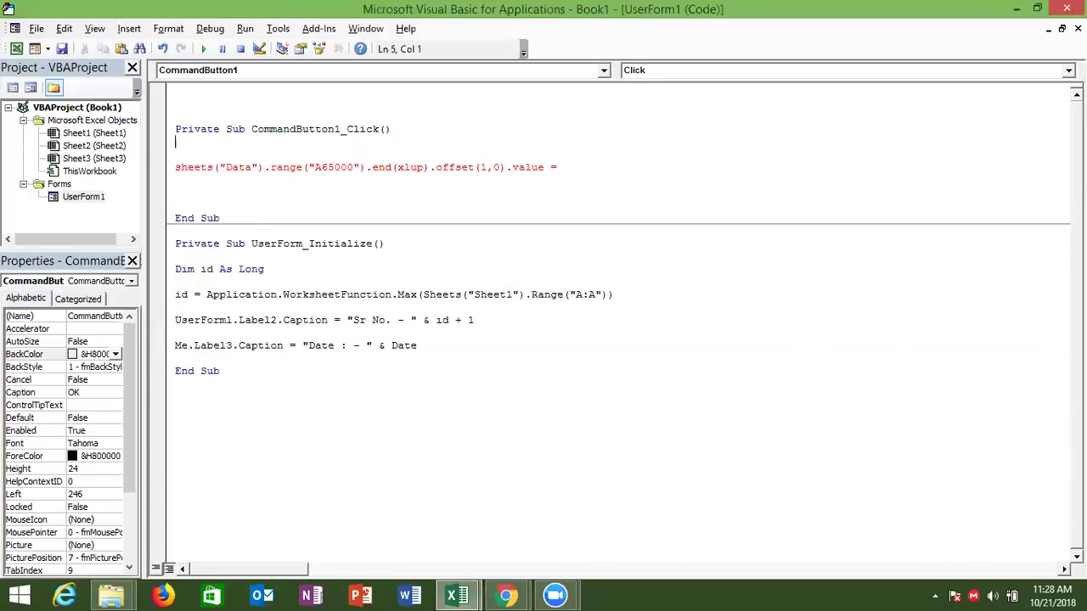
pyautogui.hotkey('ctrl', 'v')
pyautogui.click(636, 170)
pyautogui.write('+1')
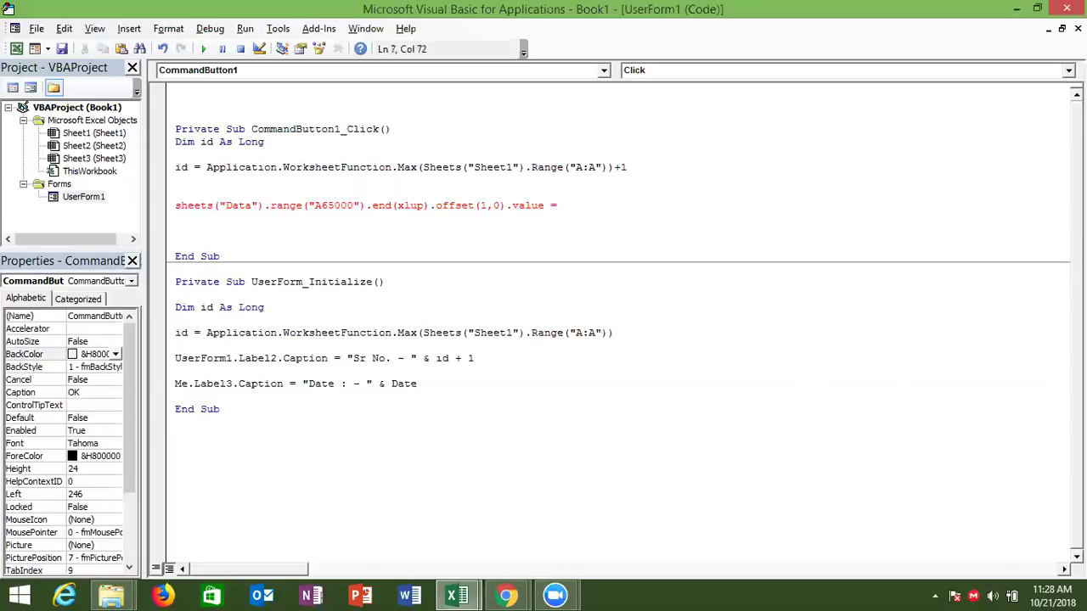
pyautogui.press('BackSpace')
pyautogui.press('BackSpace')
# - Complete the Data assignment line with id + 1
pyautogui.click(610, 199)
pyautogui.click(587, 209)
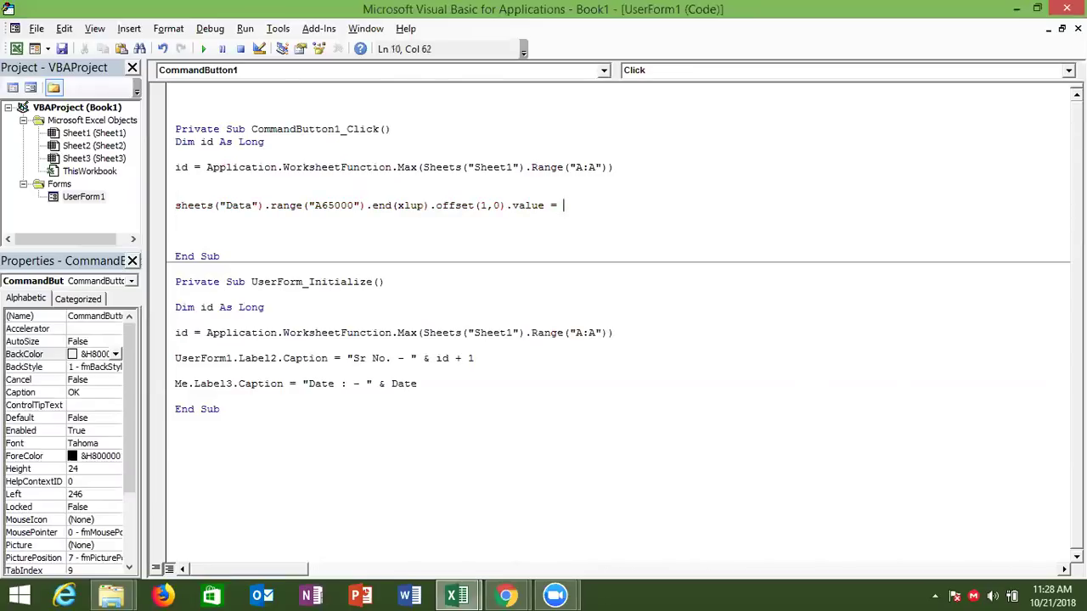
pyautogui.write('id + 1')
pyautogui.press('Return')
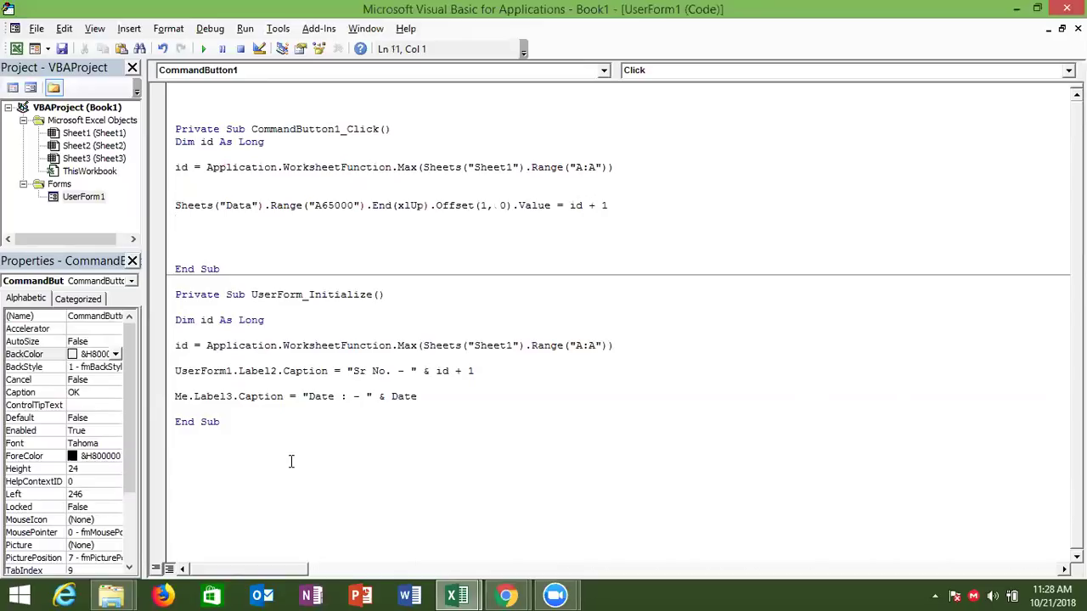
# - Add an empty Function sid() below the last procedure
pyautogui.click(251, 450)
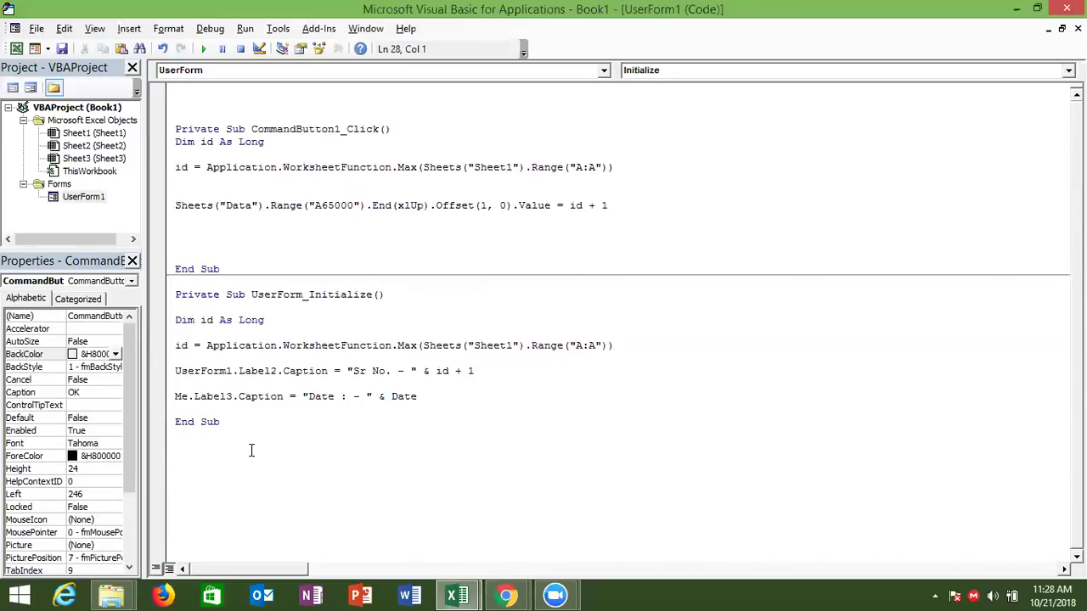
pyautogui.write('function')
pyautogui.write(' i')
pyautogui.press('BackSpace')
pyautogui.write('sid')
pyautogui.write('()')
pyautogui.press('Return')
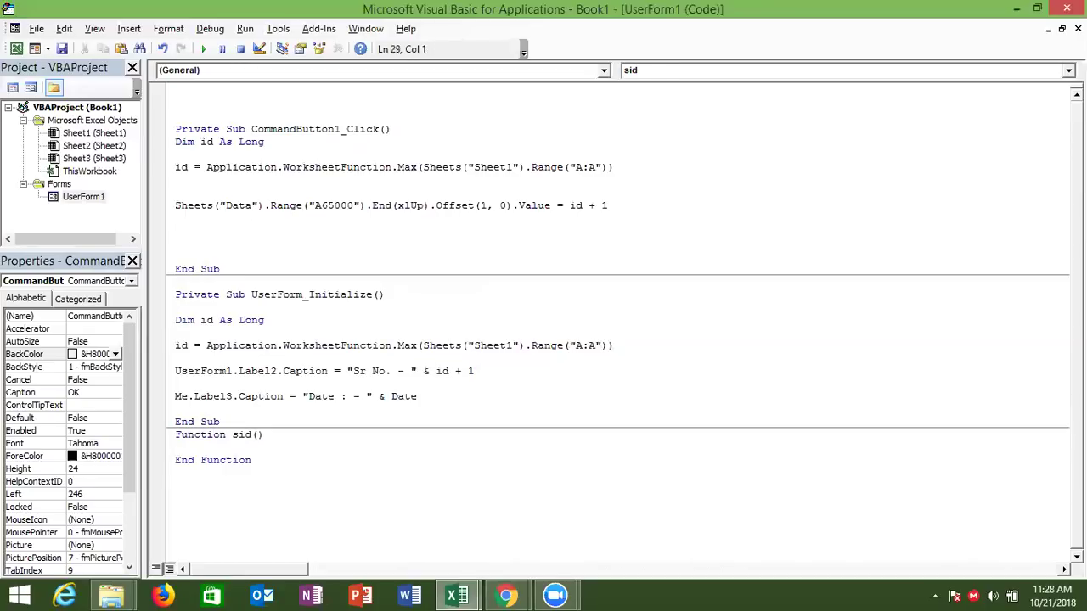
# - Move the id declaration and Max lines from the click routine into Function sid
pyautogui.press('Return')
pyautogui.moveTo(176, 142); pyautogui.dragTo(549, 186)
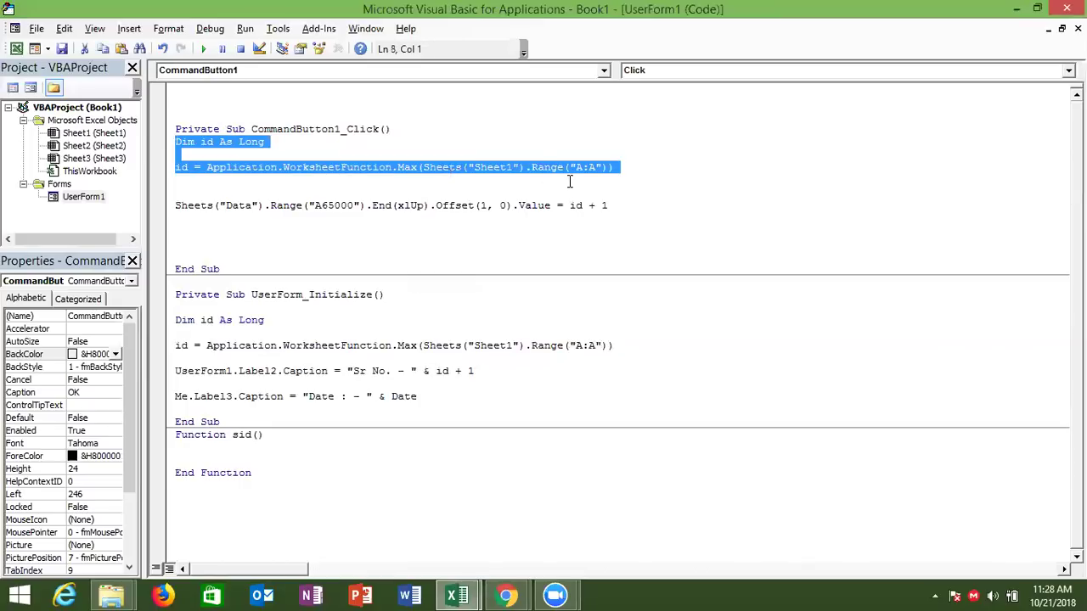
pyautogui.hotkey('ctrl', 'x')
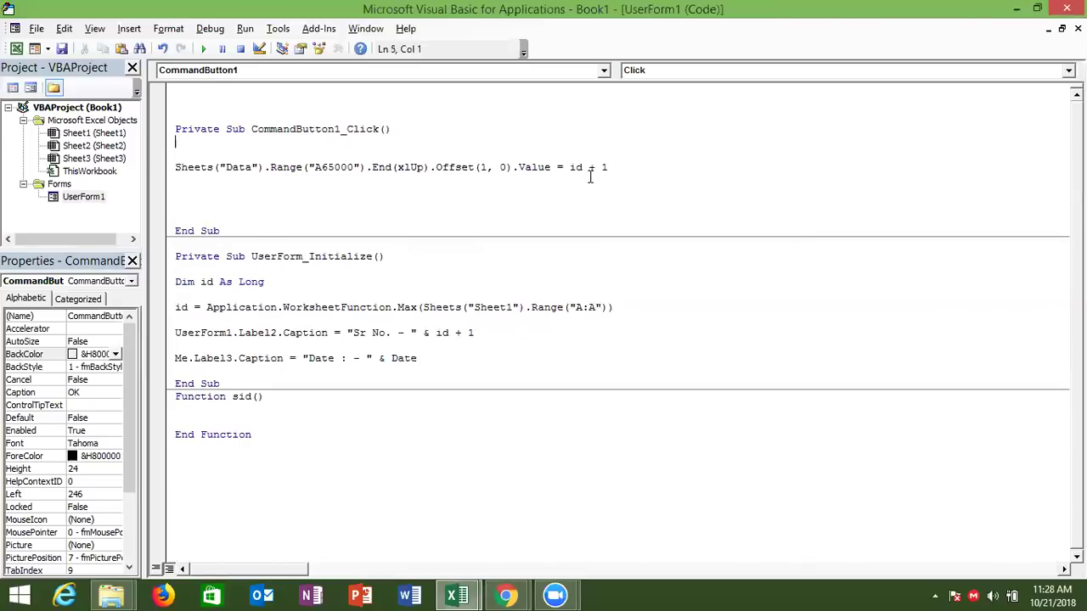
pyautogui.click(189, 420)
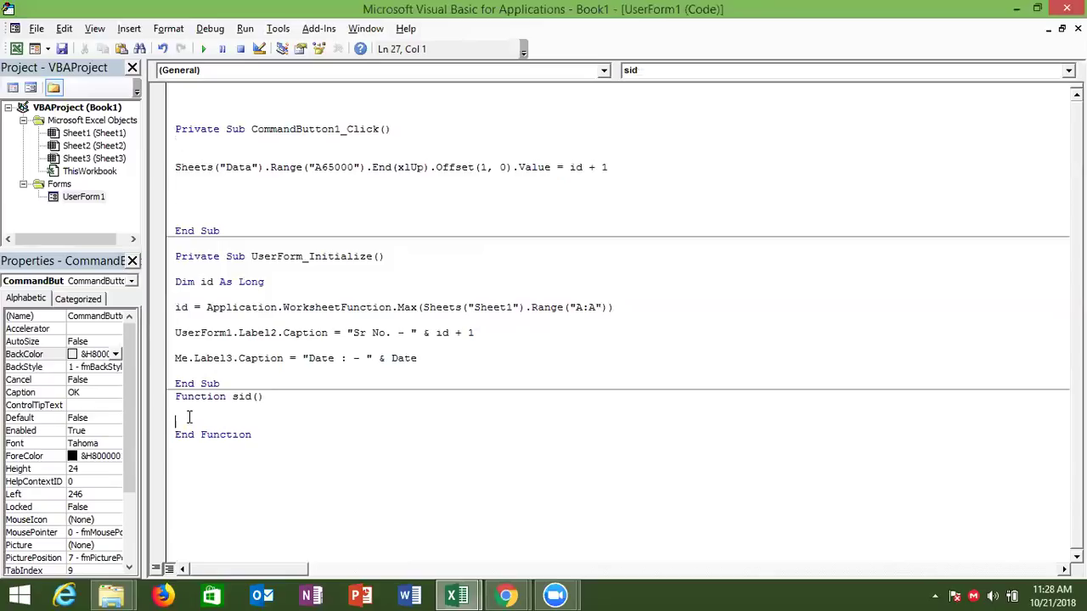
pyautogui.hotkey('ctrl', 'v')
pyautogui.click(294, 474)
# - Delete the id lines from UserForm_Initialize and use sid() + 1 in the Label2 caption
pyautogui.moveTo(276, 412)
pyautogui.mouseDown()
pyautogui.moveTo(632, 295)
pyautogui.moveTo(195, 267)
pyautogui.mouseUp()
pyautogui.click(624, 339)
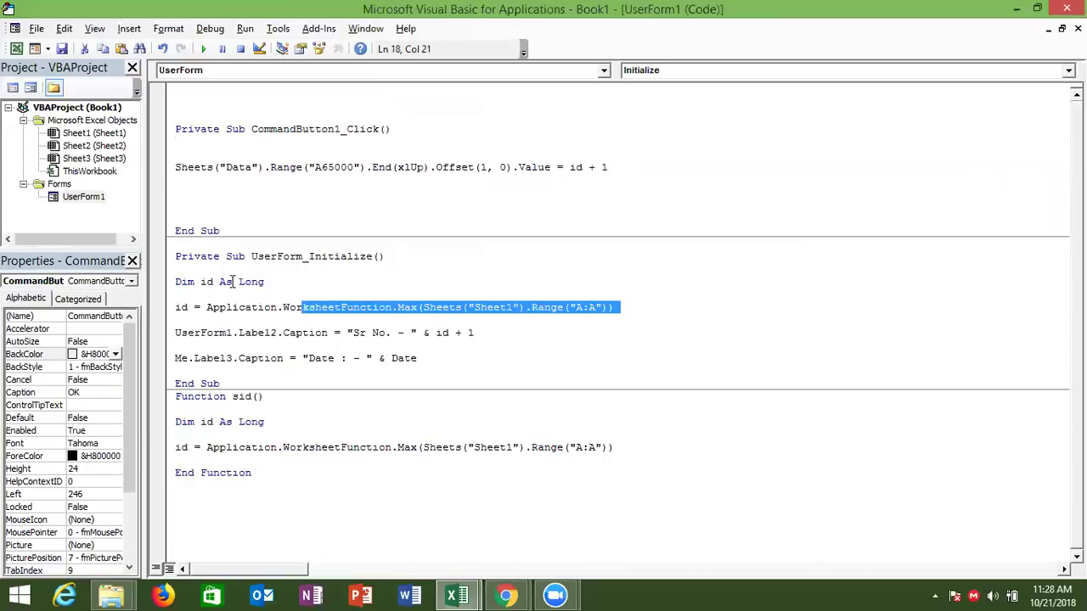
pyautogui.press('Delete')
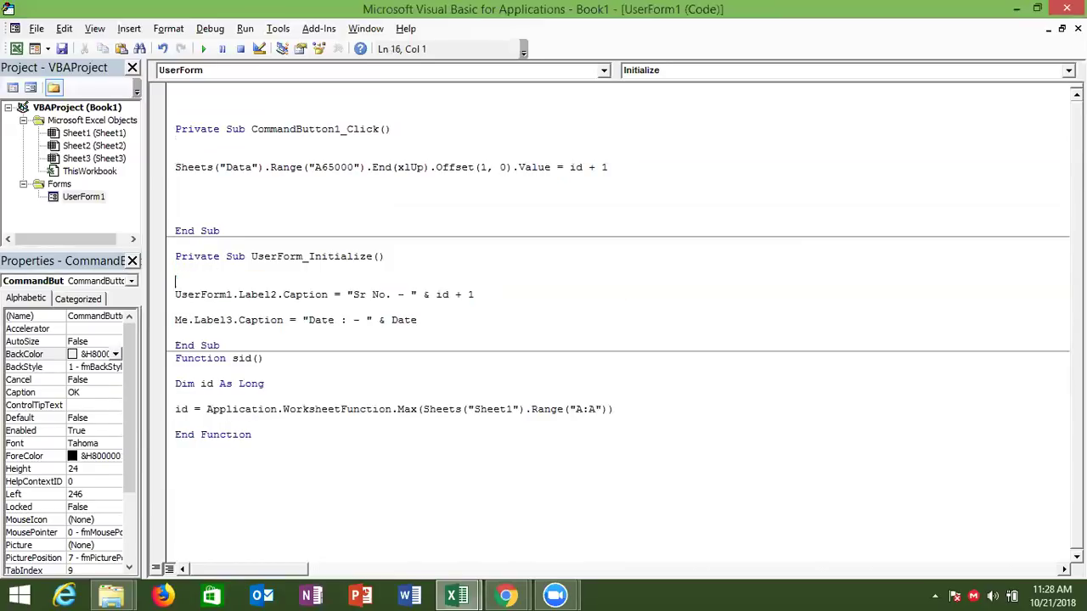
pyautogui.doubleClick(442, 295)
pyautogui.write('sid()')
pyautogui.click(440, 372)
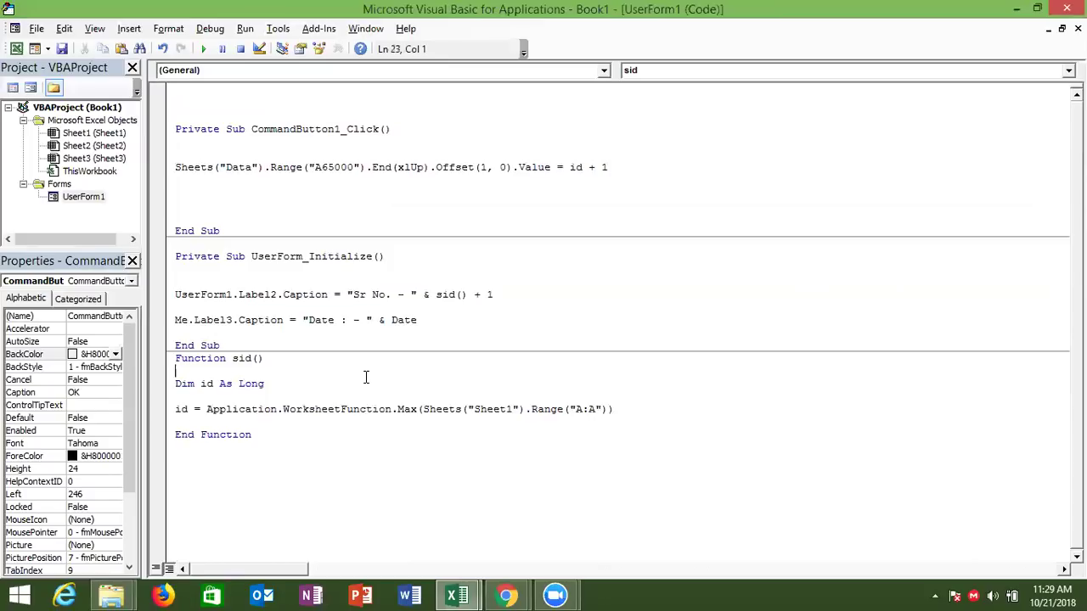
pyautogui.click(415, 224)
pyautogui.press('Up')
pyautogui.press('Up')
pyautogui.press('Up')
pyautogui.press('Up')
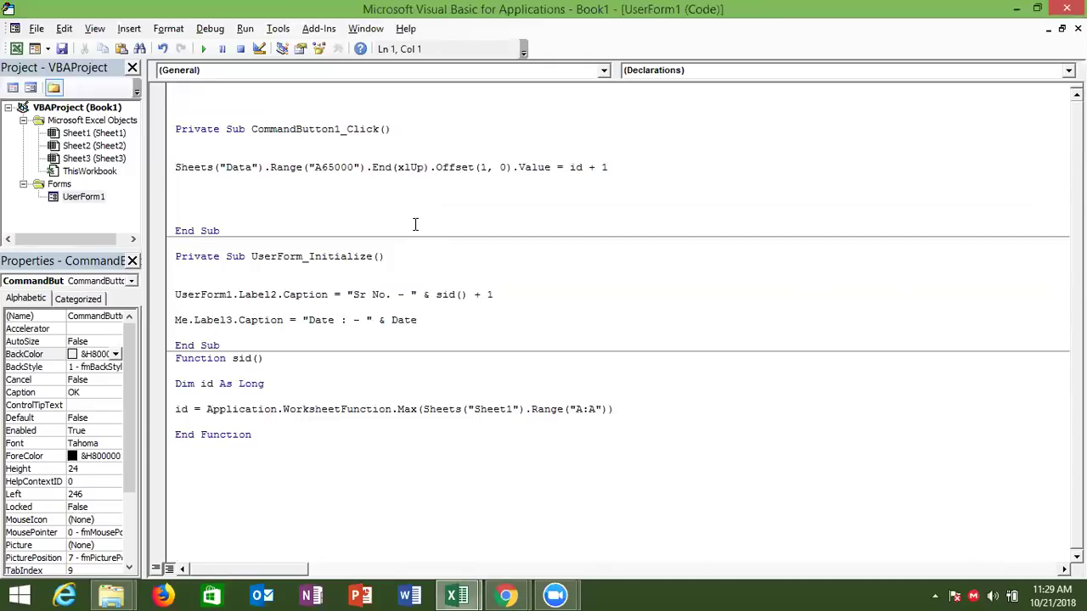
# - Replace id with sid() in the Data assignment line and duplicate that line below
pyautogui.doubleClick(575, 168)
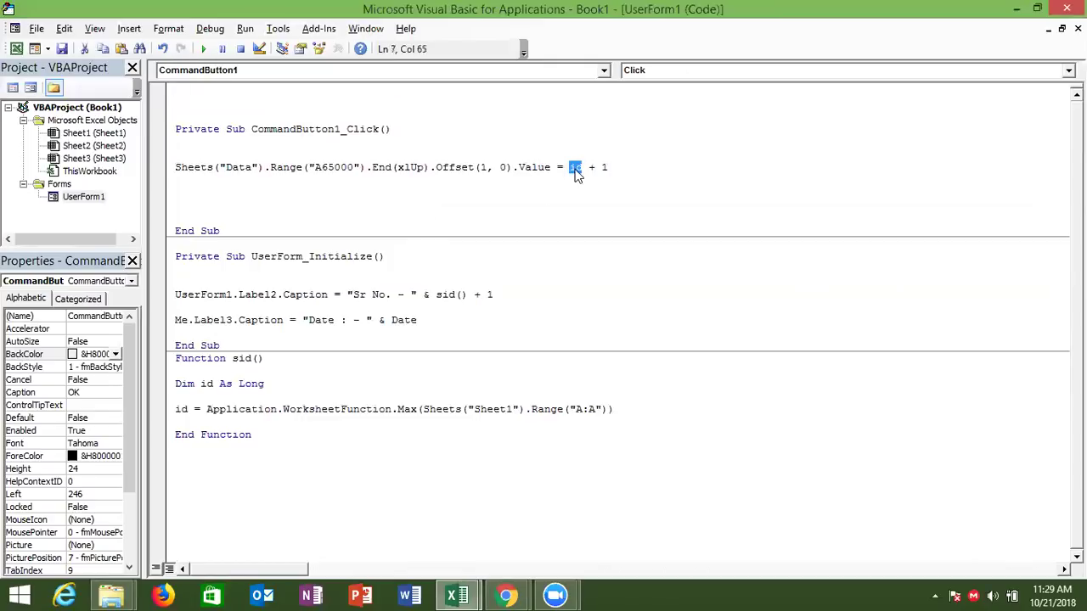
pyautogui.write('si')
pyautogui.write('dd')
pyautogui.write(')')
pyautogui.click(509, 208)
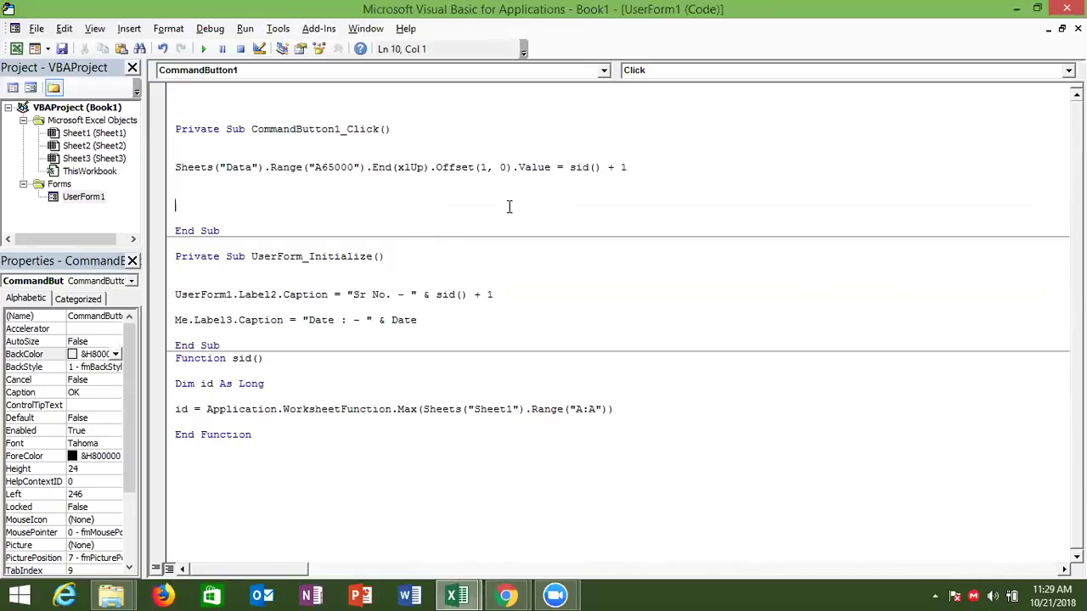
pyautogui.click(321, 183)
pyautogui.hotkey('shift', 'Up')
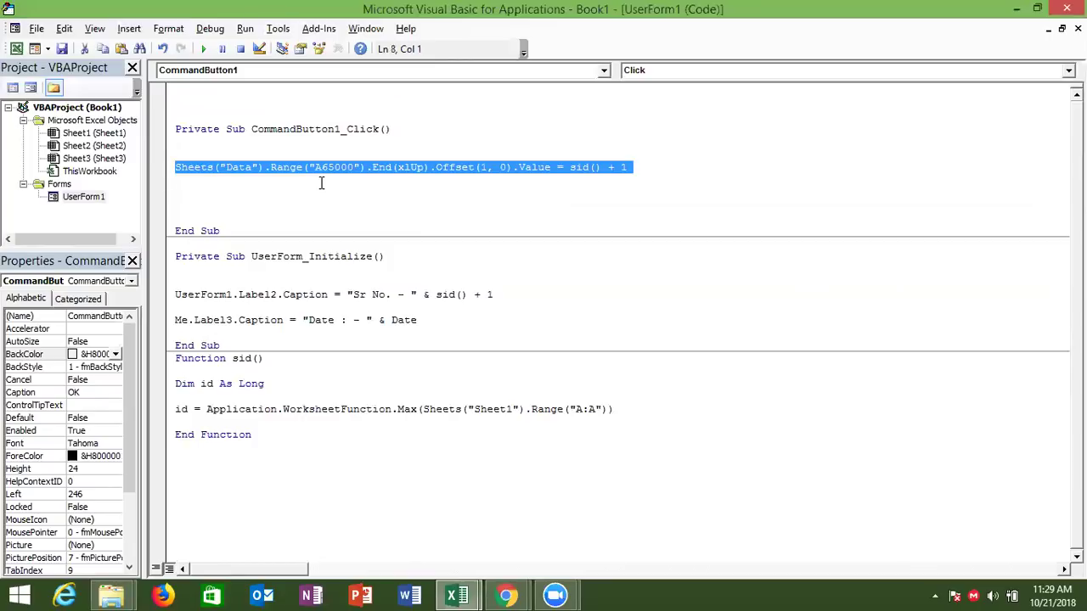
pyautogui.hotkey('ctrl', 'c')
pyautogui.click(321, 182)
pyautogui.hotkey('ctrl', 'v')
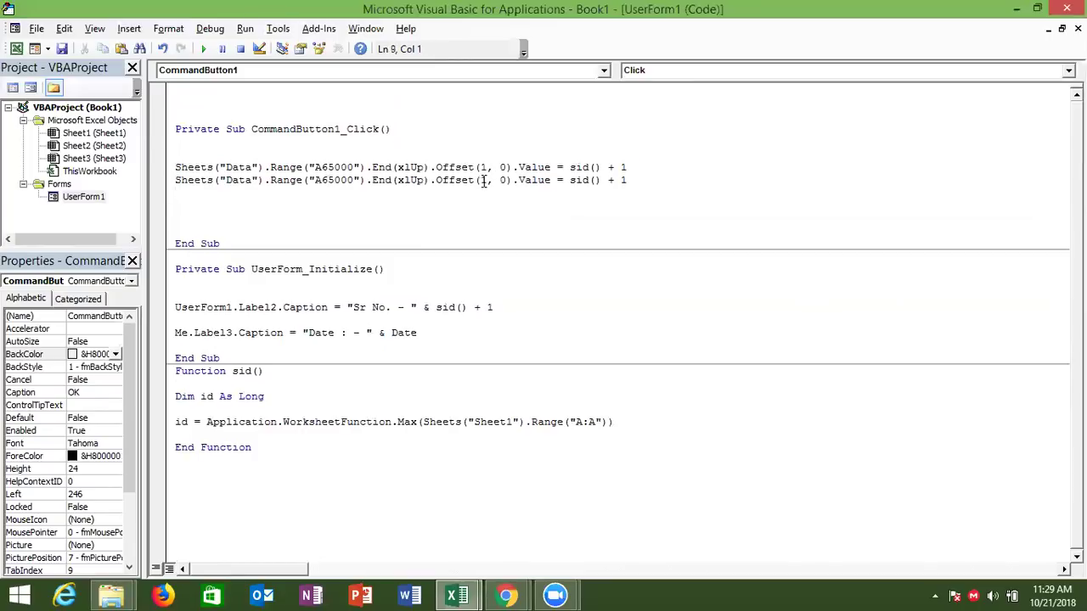
# - Change the copied line's offset from (1,0) to (0,1)
pyautogui.doubleClick(482, 180)
pyautogui.write('0')
pyautogui.hotkey('shift', 'Right')
pyautogui.hotkey('shift', 'Right')
pyautogui.click(501, 180)
pyautogui.press('Delete')
# - Change the second assignment line so it writes Date one column to the right
pyautogui.write('1')
pyautogui.doubleClick(581, 182)
pyautogui.press('Delete')
pyautogui.press('Delete')
pyautogui.write('date')
pyautogui.click(633, 183)
pyautogui.press('BackSpace')
pyautogui.press('BackSpace')
pyautogui.press('BackSpace')
pyautogui.press('BackSpace')
# - Add a line writing Format(Date, "HH:MM:SS") to Offset(0, 2)
pyautogui.press('Return')
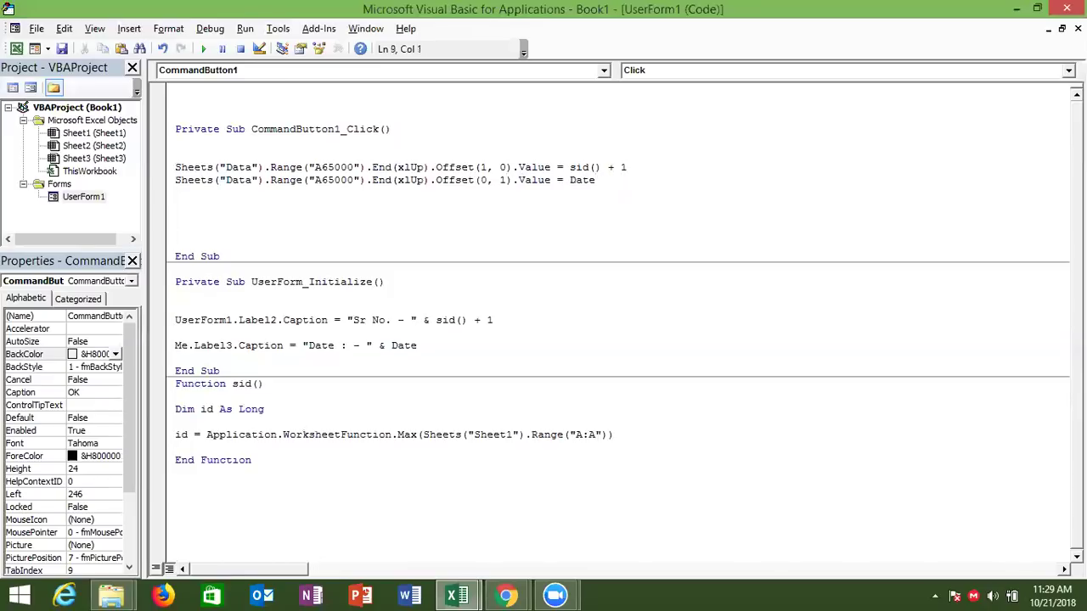
pyautogui.hotkey('shift', 'Down')
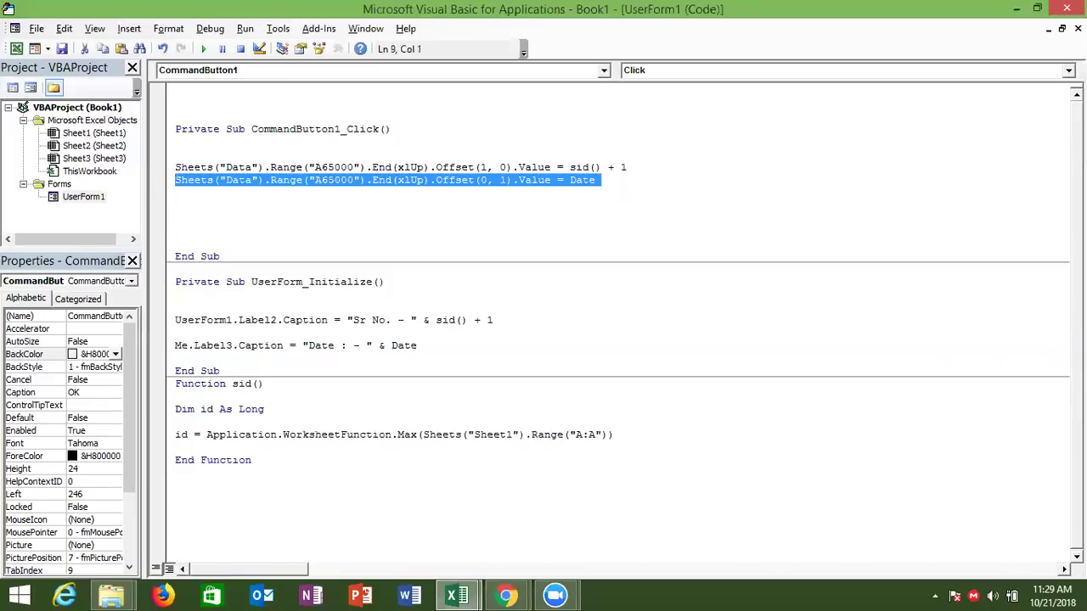
pyautogui.hotkey('ctrl', 'c')
pyautogui.hotkey('ctrl', 'v')
pyautogui.hotkey('ctrl', 'v')
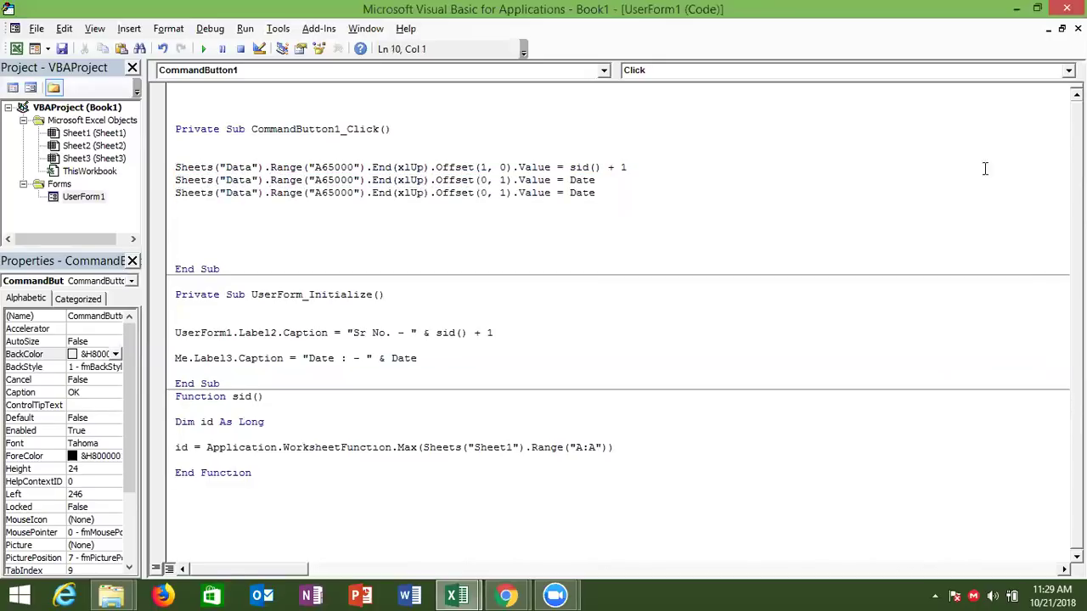
pyautogui.click(507, 193)
pyautogui.press('BackSpace')
pyautogui.write('2')
pyautogui.doubleClick(572, 193)
pyautogui.write('format')
pyautogui.write('(date')
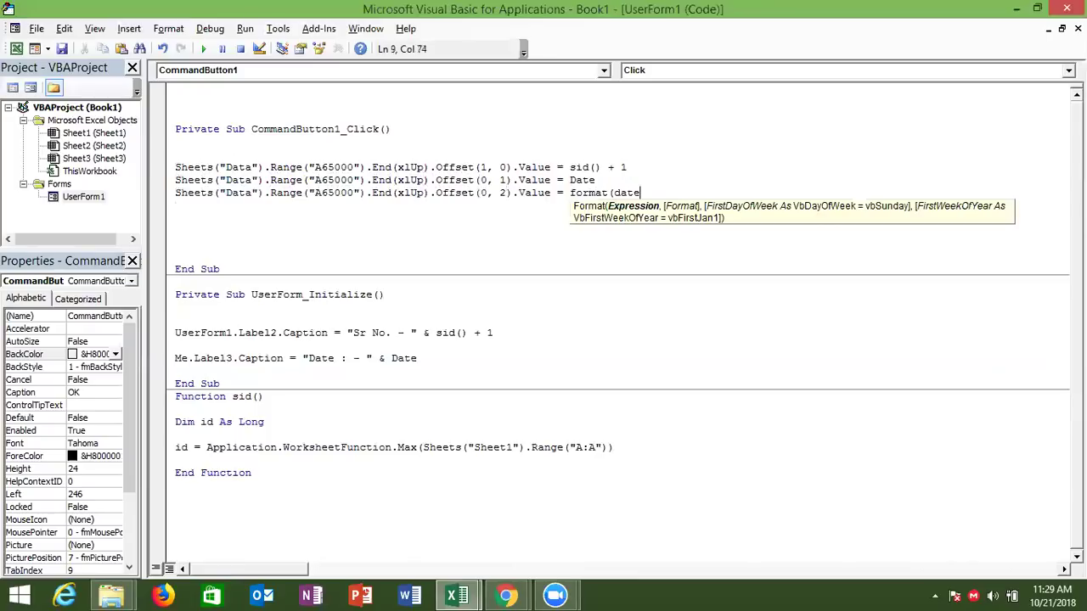
pyautogui.write(',"')
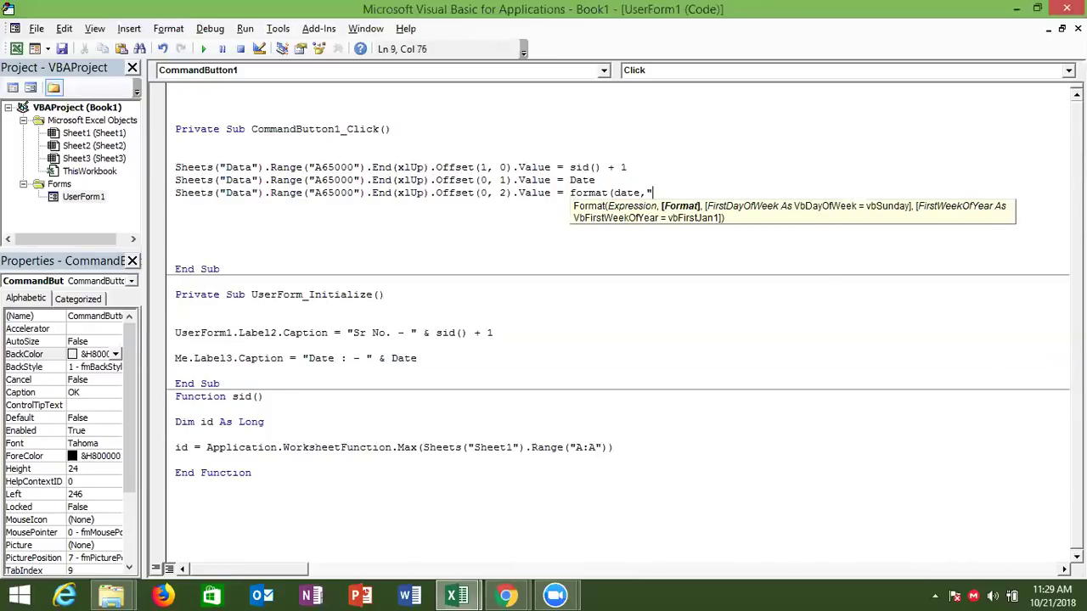
pyautogui.write('HH:MM:SS")')
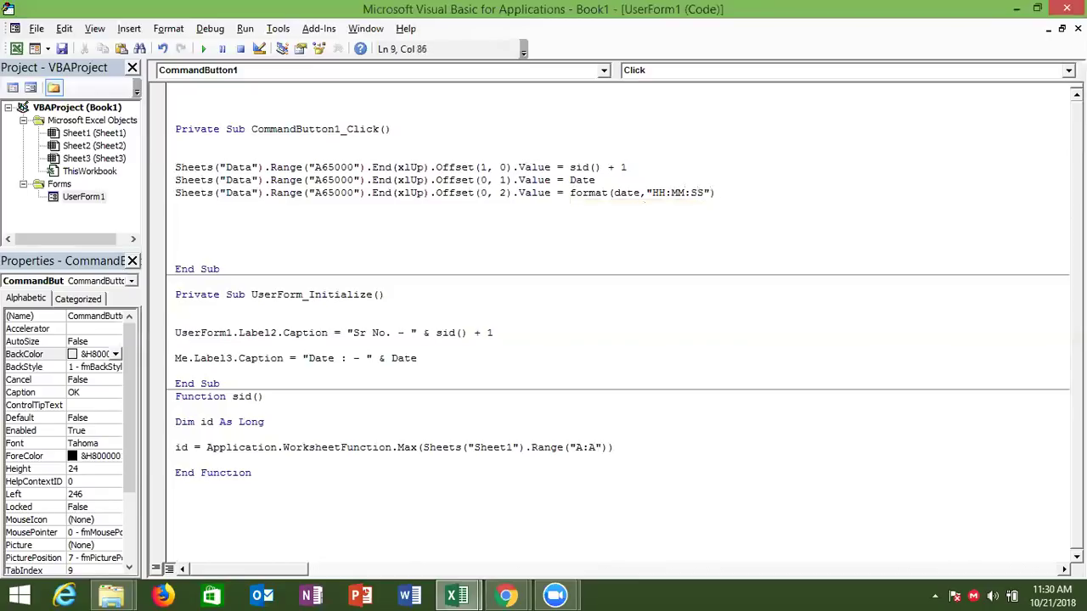
pyautogui.press('Return')
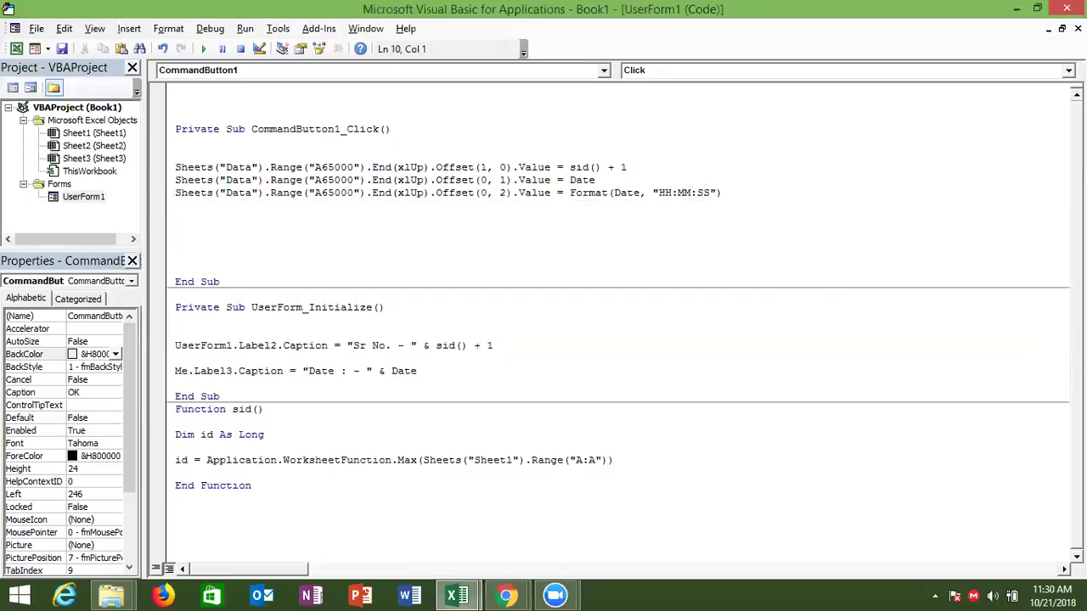
pyautogui.click(175, 193)
# - Add a pasted save line whose value is Me.TextBox1.Value
pyautogui.click(176, 205)
pyautogui.hotkey('ctrl', 'v')
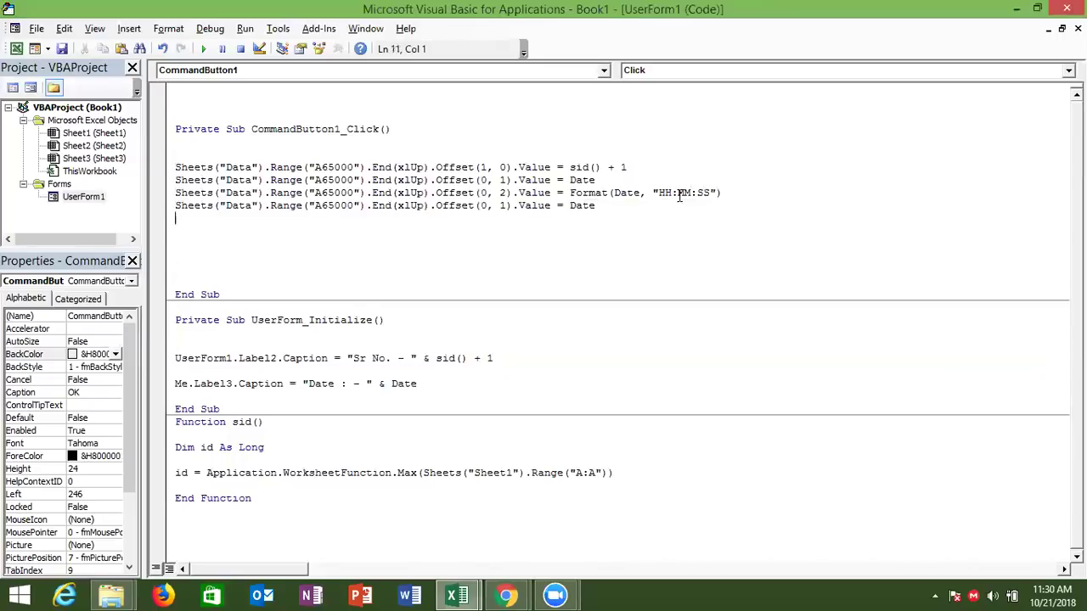
pyautogui.doubleClick(586, 207)
pyautogui.press('BackSpace')
pyautogui.write('me.')
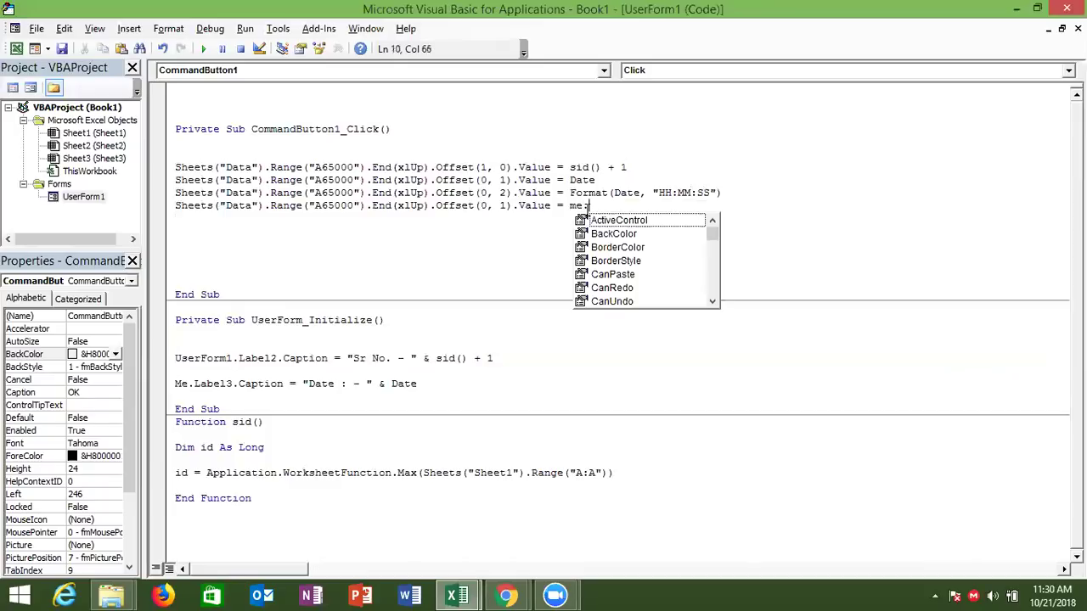
pyautogui.write('te')
pyautogui.press('Tab')
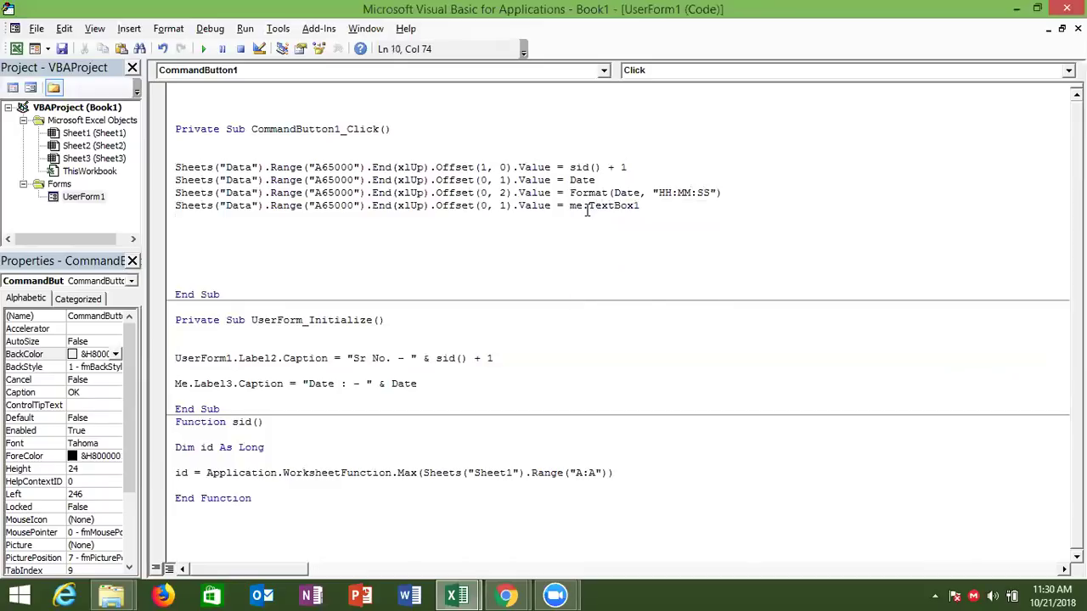
pyautogui.write('.v')
pyautogui.press('Return')
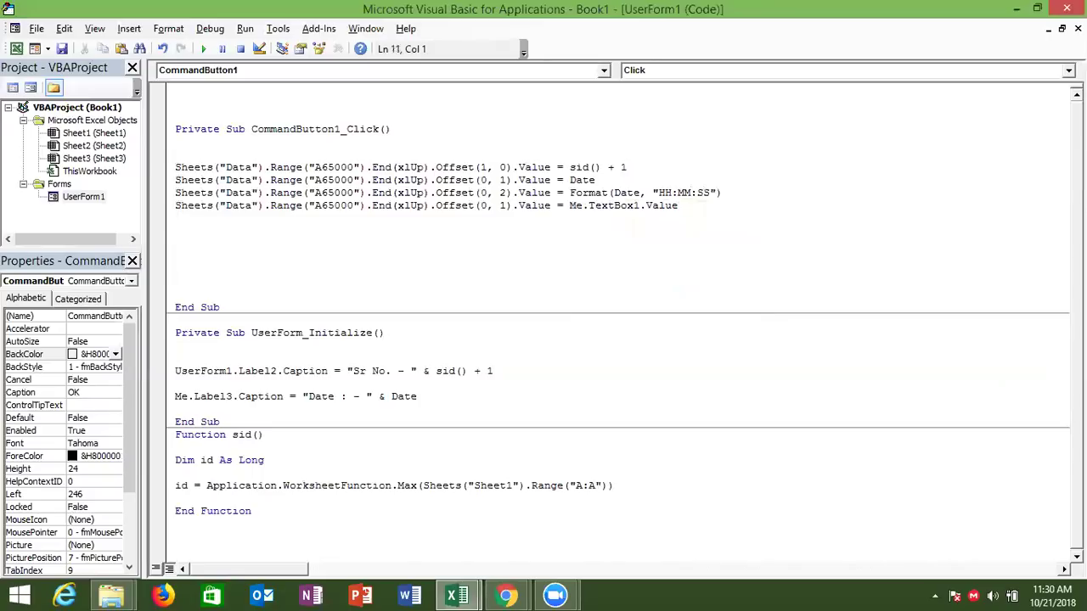
# - Duplicate the save line, giving TextBox1 Offset 3 and the copy TextBox2 at Offset 4
pyautogui.hotkey('shift', 'Up')
pyautogui.hotkey('ctrl', 'c')
pyautogui.hotkey('ctrl', 'v')
pyautogui.hotkey('ctrl', 'v')
pyautogui.click(513, 204)
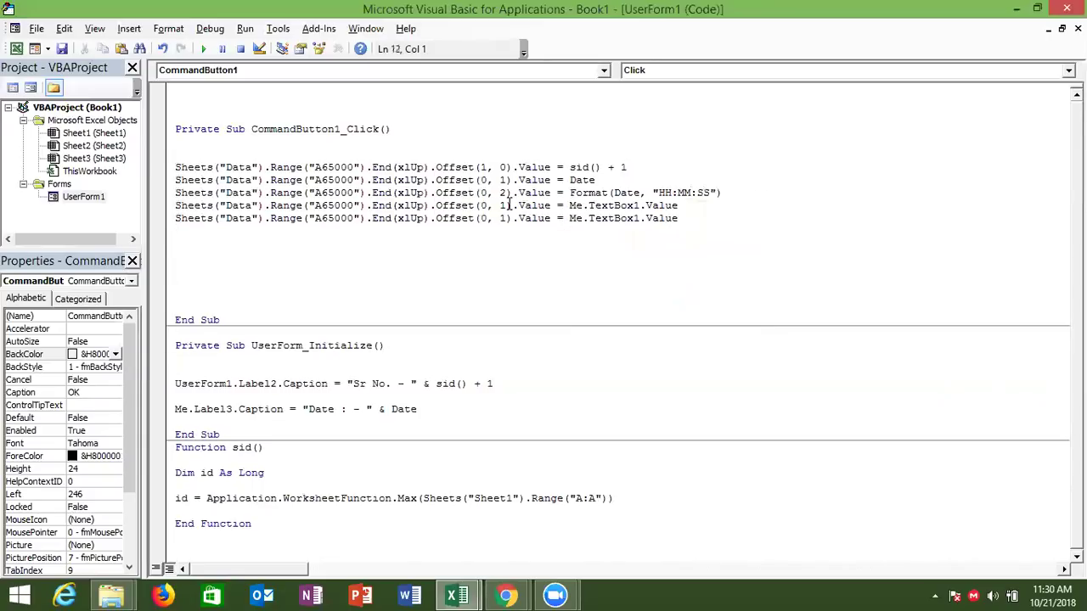
pyautogui.press('BackSpace')
pyautogui.write('3')
pyautogui.click(638, 218)
pyautogui.press('BackSpace')
pyautogui.write('2')
pyautogui.click(507, 218)
pyautogui.press('Delete')
pyautogui.write('4')
# - Add a third save line writing TextBox3 to Offset 5
pyautogui.click(176, 231)
pyautogui.hotkey('ctrl', 'v')
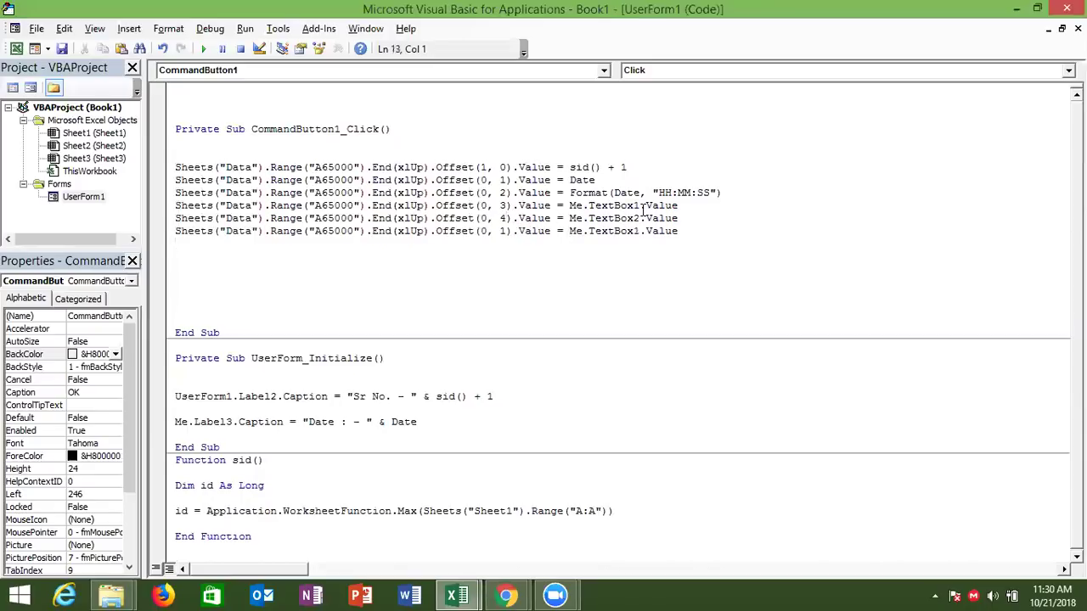
pyautogui.doubleClick(503, 231)
pyautogui.write('5')
pyautogui.click(640, 231)
pyautogui.press('BackSpace')
pyautogui.write('3')
# - Begin a MsgBox "Data SAVED line just before End Sub
pyautogui.click(532, 272)
pyautogui.press('Return')
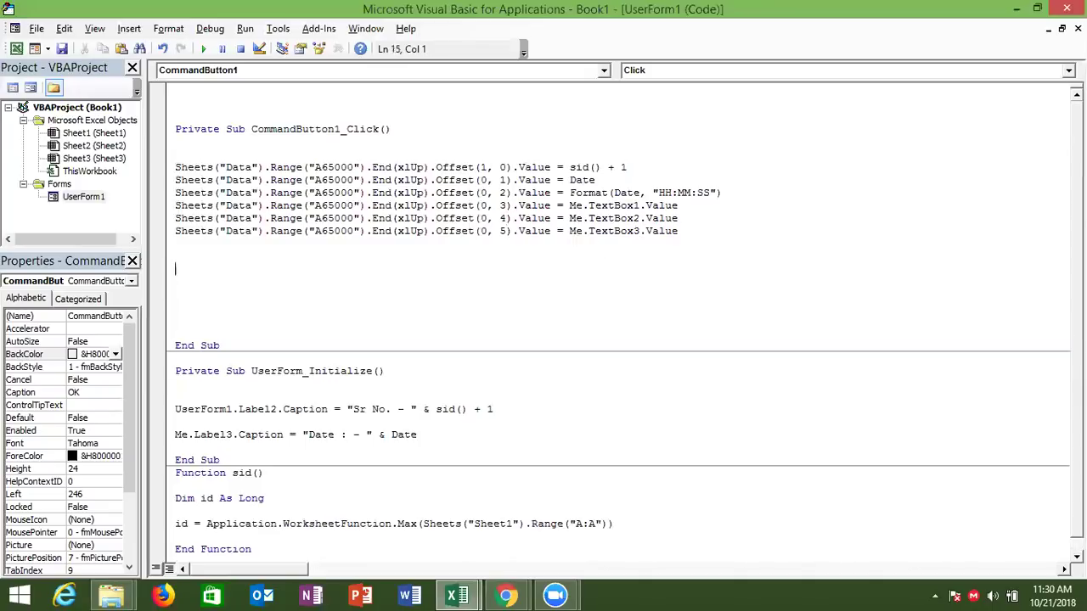
pyautogui.write('msgbox ')
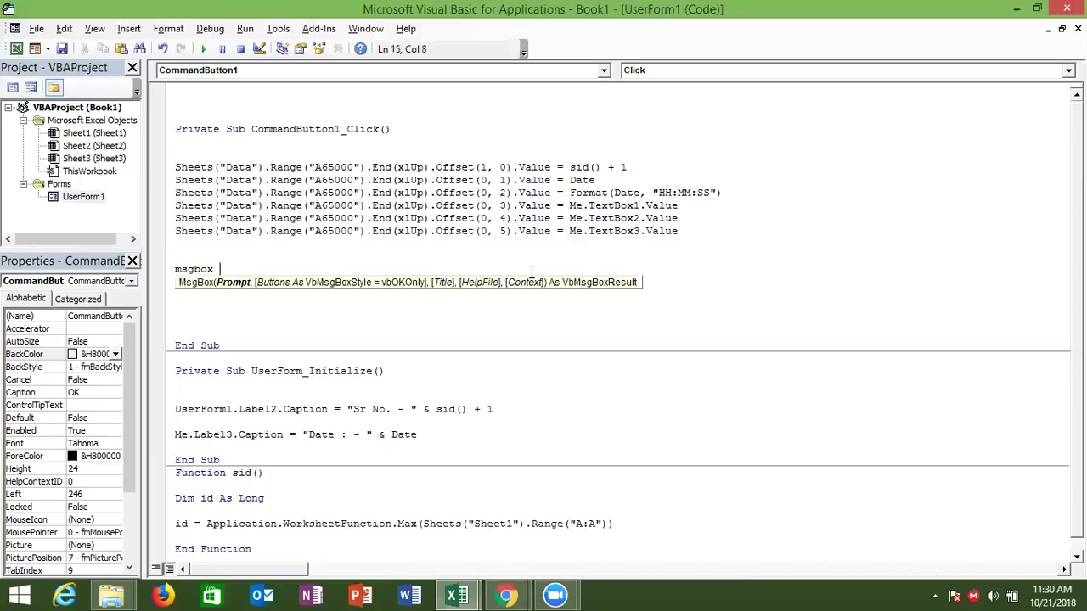
pyautogui.write('"Data ')
pyautogui.write('SAVED')
# - Correct the message so the line reads MsgBox "Data Saved"
pyautogui.press('BackSpace')
pyautogui.press('BackSpace')
pyautogui.press('BackSpace')
pyautogui.press('BackSpace')
pyautogui.write('aved"')
pyautogui.press('Return')
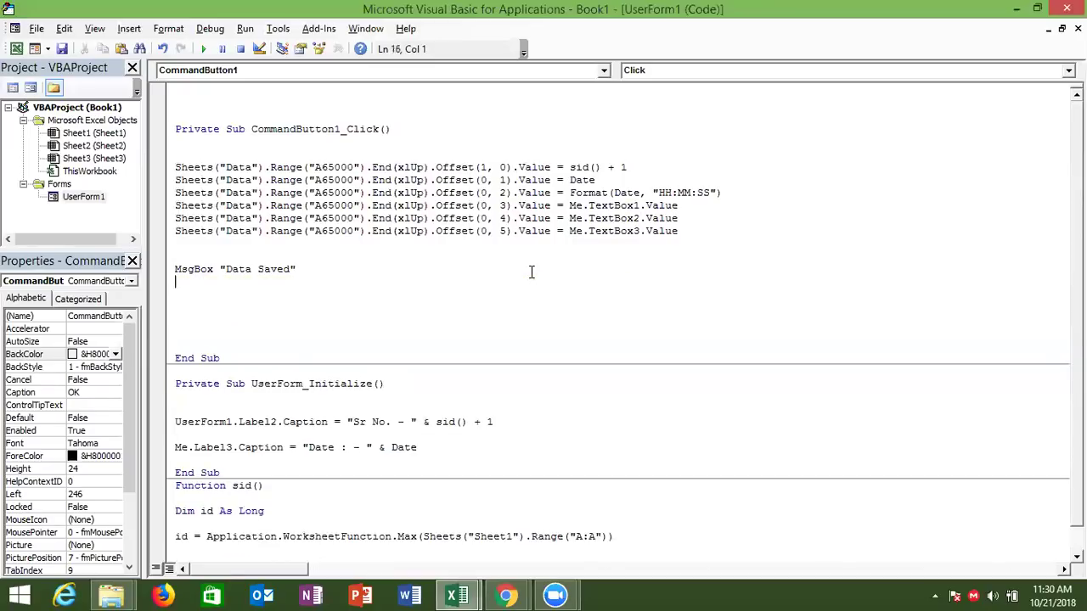
# - Add the line Me.TextBox1.Value = "" to clear the first text box
pyautogui.press('Return')
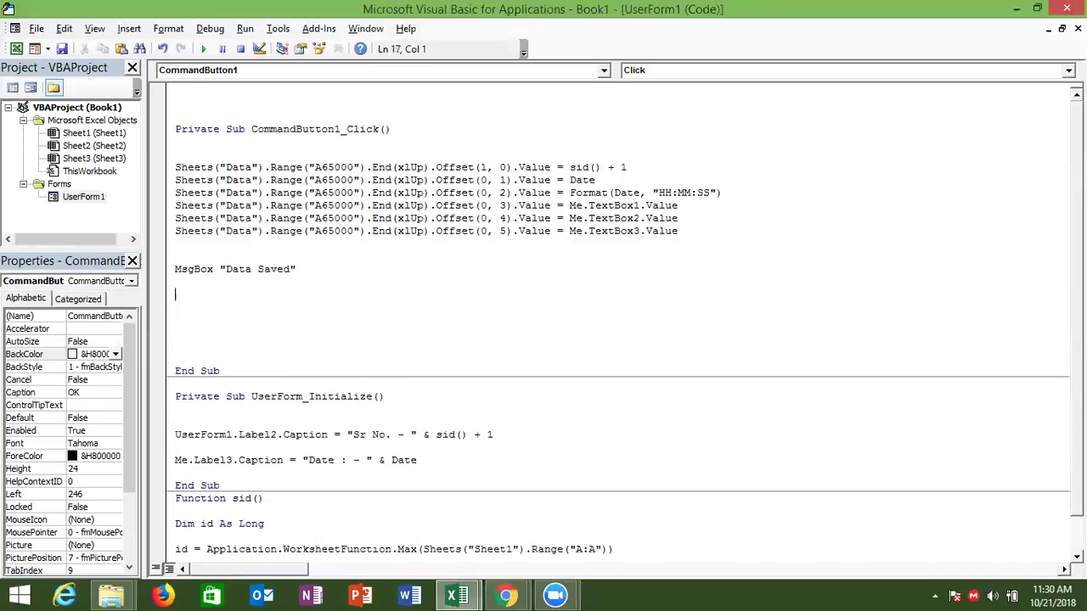
pyautogui.write('me.')
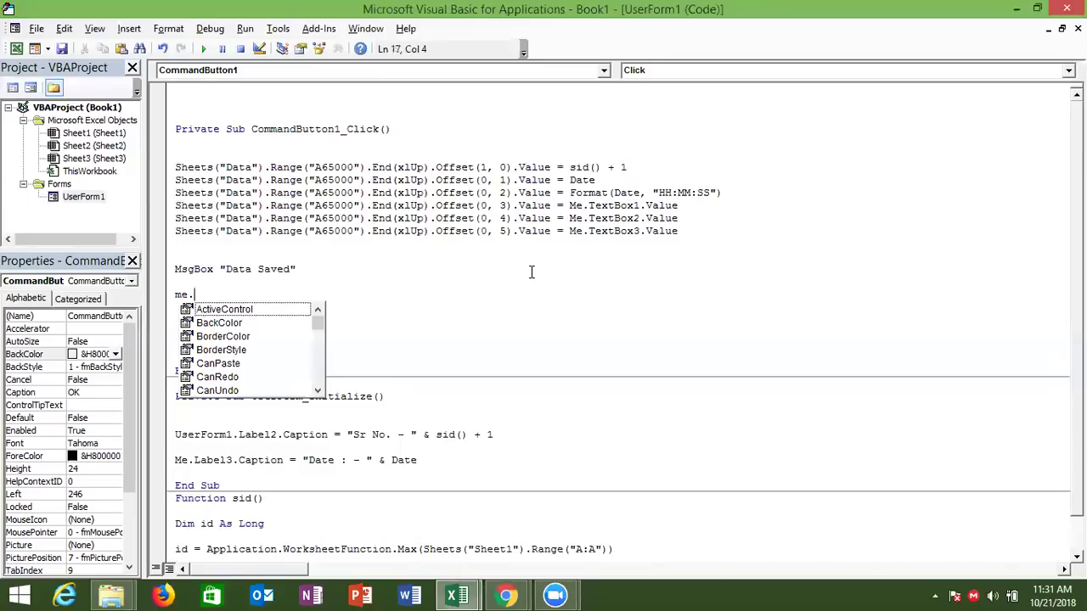
pyautogui.write('te')
pyautogui.press('Tab')
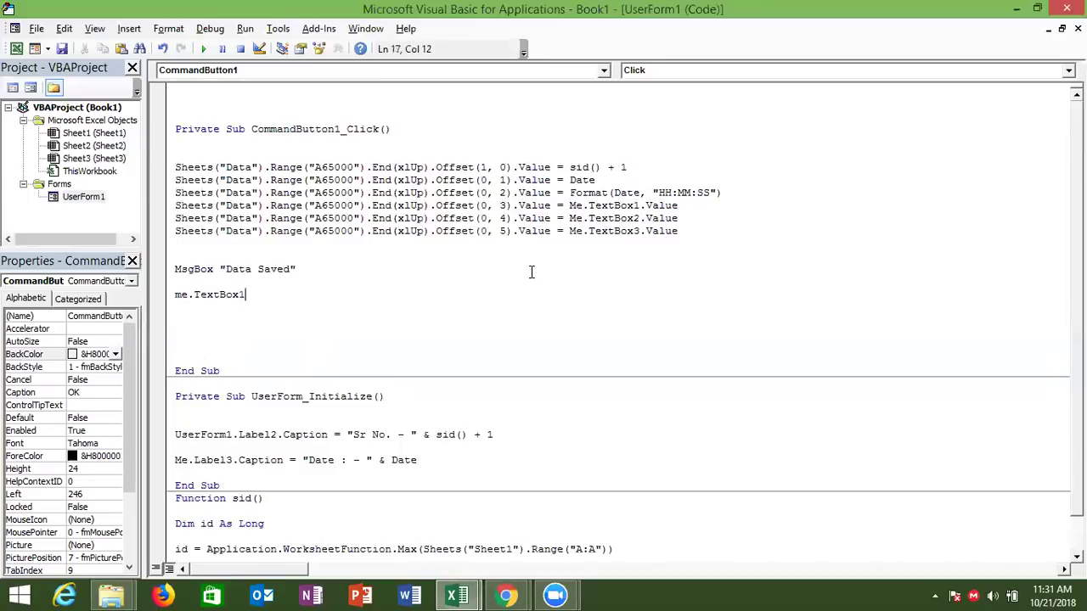
pyautogui.write('.v')
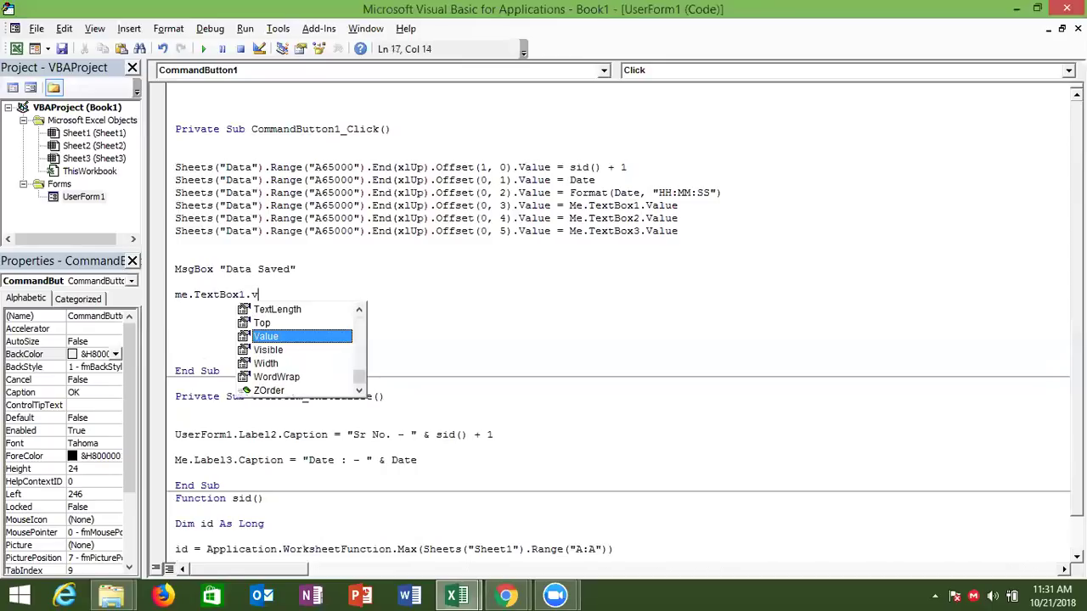
pyautogui.press('Tab')
pyautogui.write('= "')
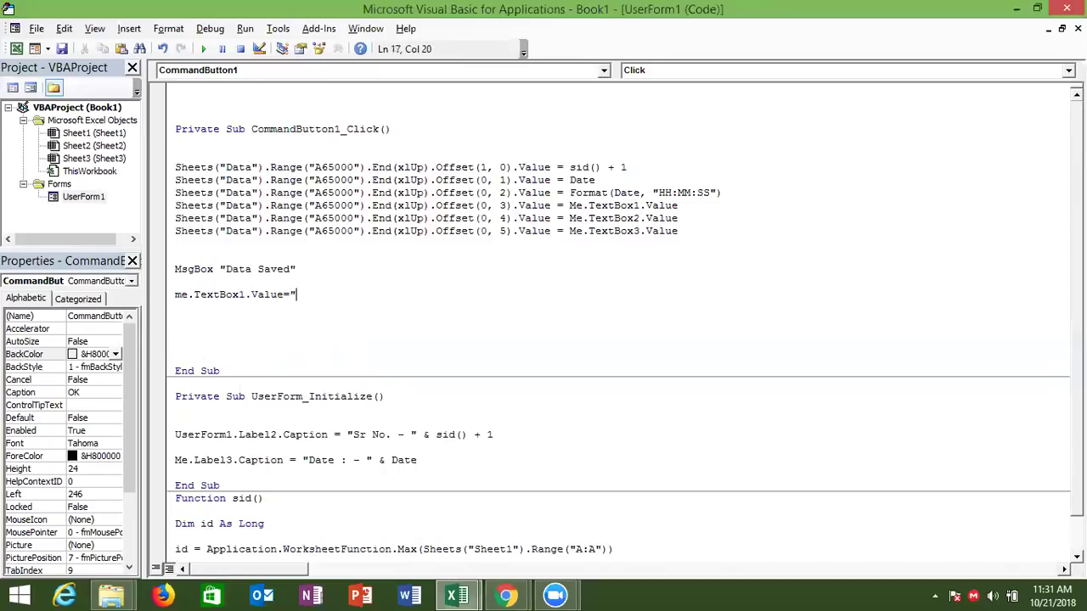
pyautogui.write('"')
pyautogui.press('Return')
# - Duplicate the clearing line twice, changing the copies to TextBox2 and TextBox3
pyautogui.hotkey('shift', 'Up')
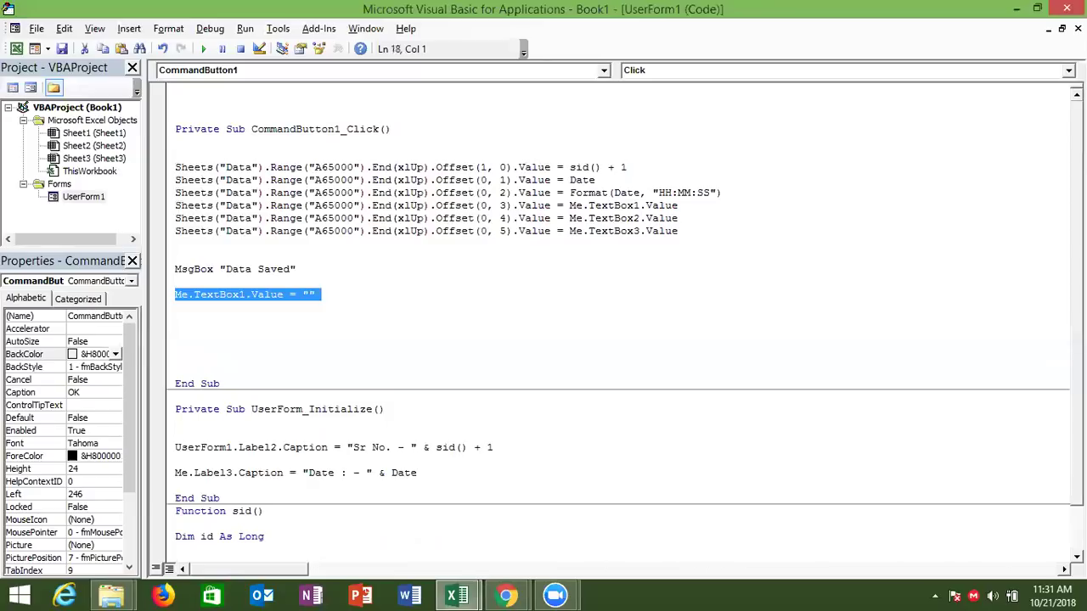
pyautogui.hotkey('ctrl', 'c')
pyautogui.hotkey('ctrl', 'v')
pyautogui.hotkey('ctrl', 'v')
pyautogui.hotkey('ctrl', 'v')
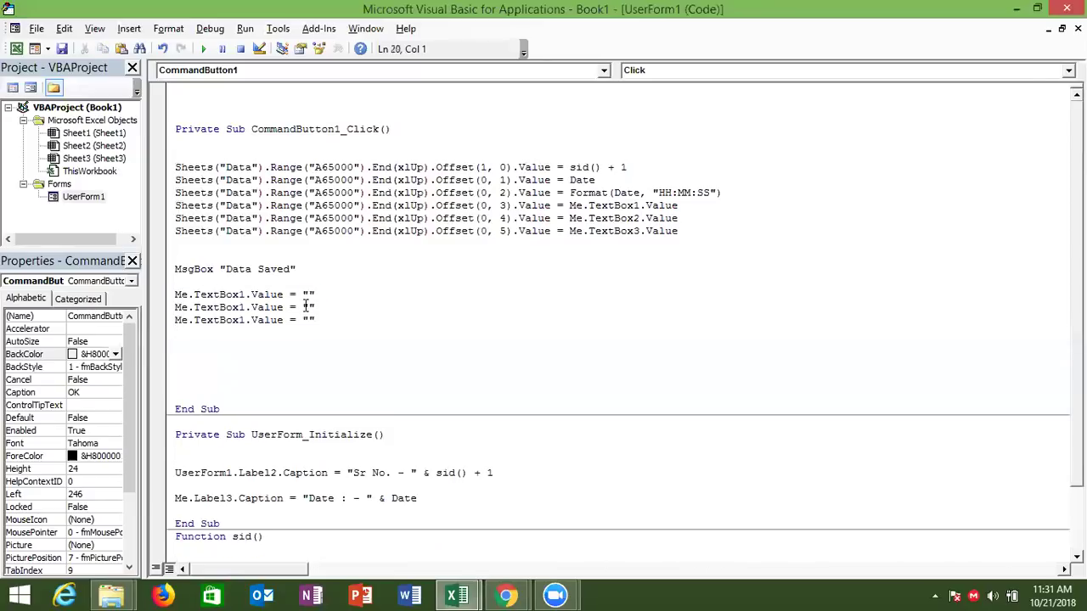
pyautogui.click(245, 306)
pyautogui.press('BackSpace')
pyautogui.write('2')
pyautogui.click(243, 320)
pyautogui.press('BackSpace')
pyautogui.write('3')
pyautogui.click(234, 338)
# - Run UserForm1, submit a test name, city and amount 5462, then debug the error 9
pyautogui.doubleClick(89, 200)
pyautogui.click(203, 51)
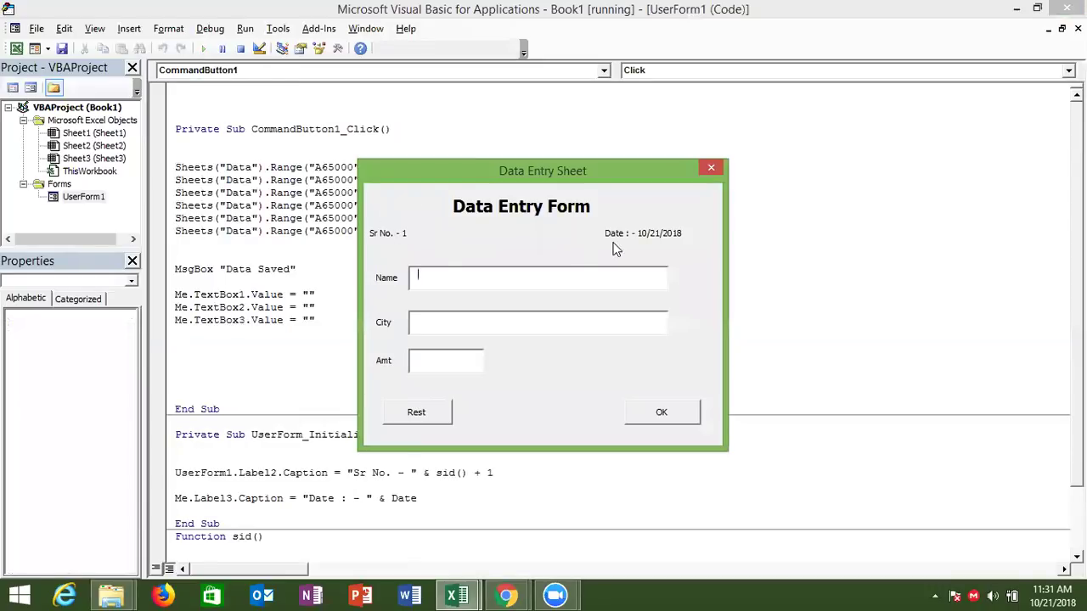
pyautogui.write('Puja')
pyautogui.write('Delhi')
pyautogui.click(443, 363)
pyautogui.write('5462')
pyautogui.click(650, 419)
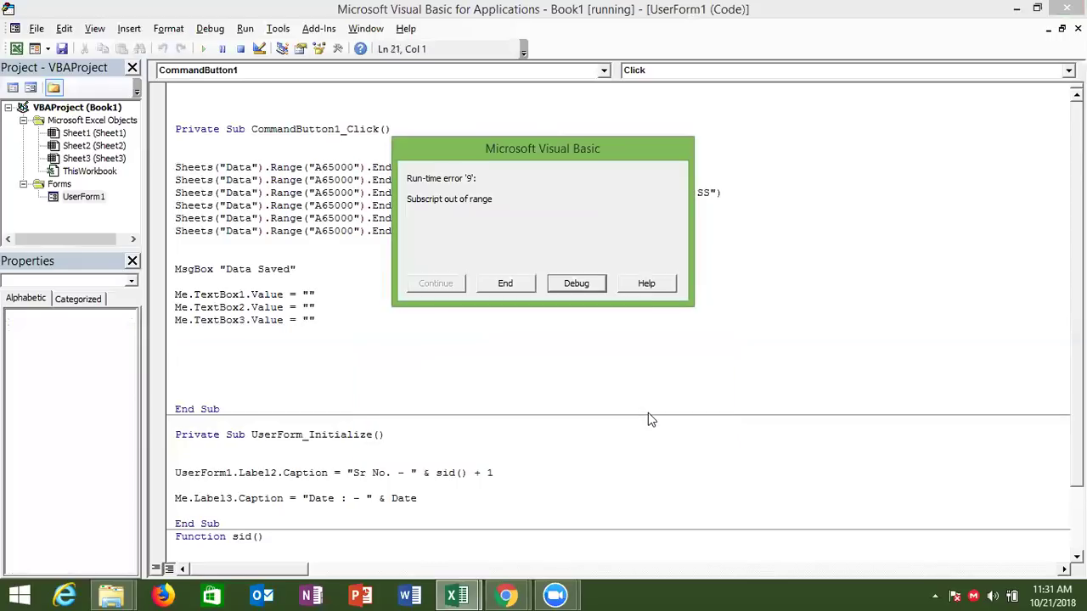
pyautogui.click(586, 287)
pyautogui.moveTo(586, 201)
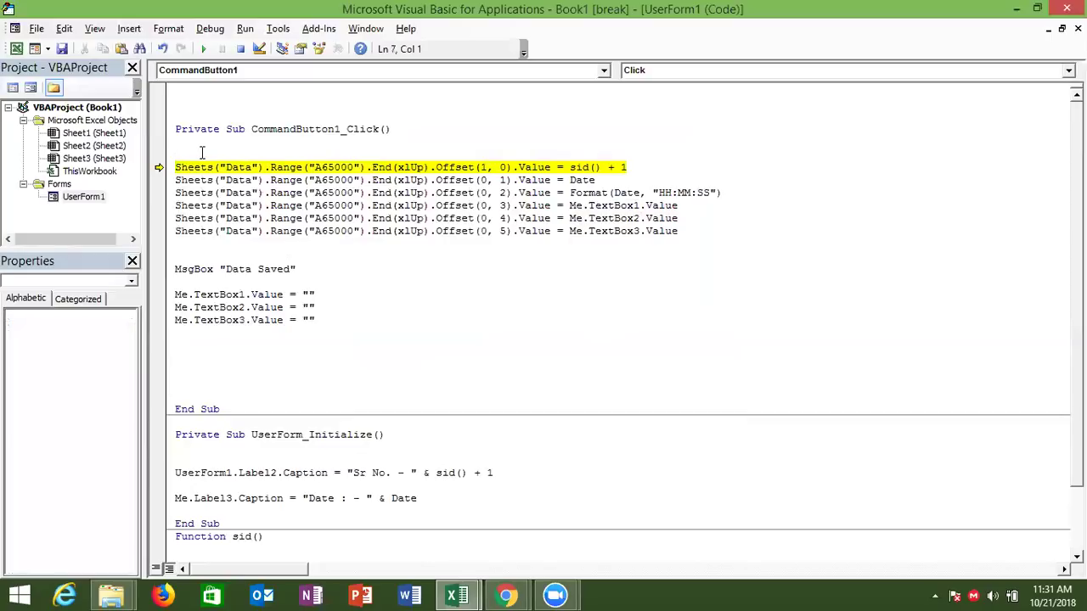
# - Change the flagged line's sheet name from "Data" to "sheet1"
pyautogui.doubleClick(236, 170)
pyautogui.write('sheets')
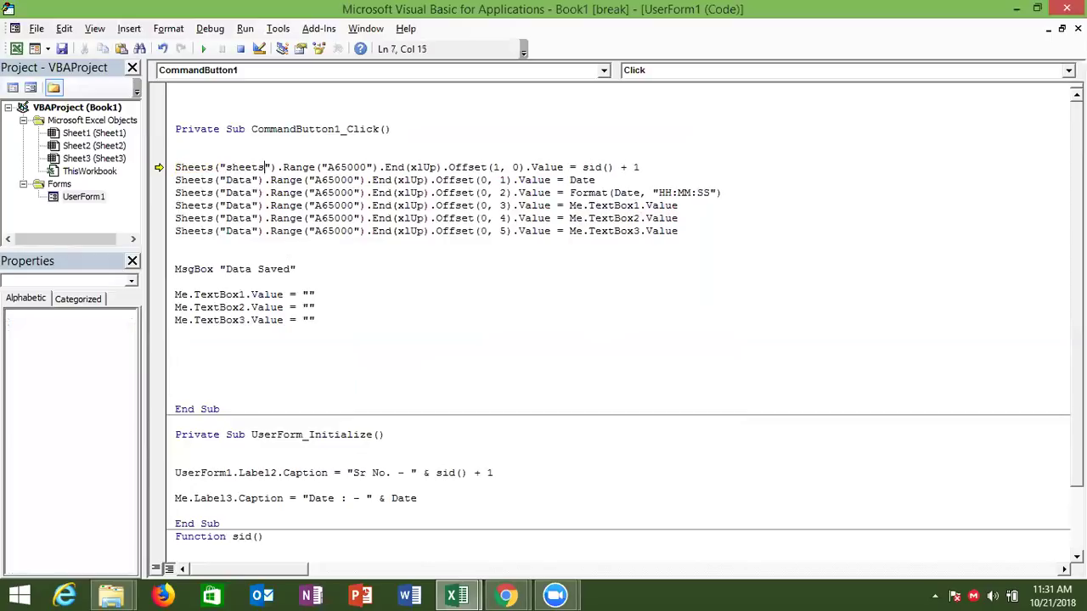
pyautogui.write('1')
pyautogui.click(259, 170)
pyautogui.press('Delete')
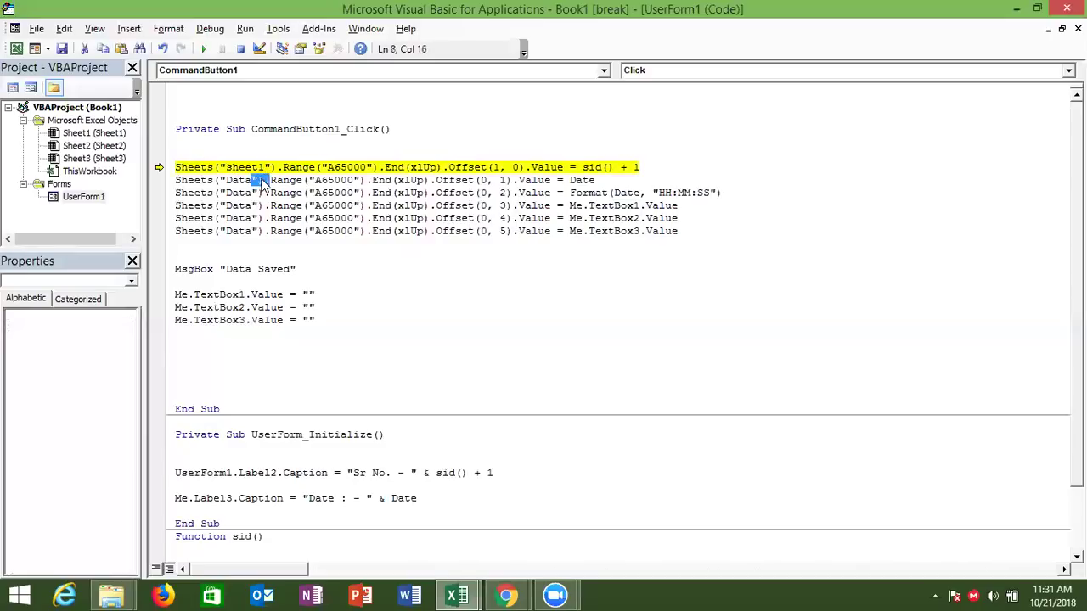
pyautogui.moveTo(265, 167); pyautogui.dragTo(230, 167)
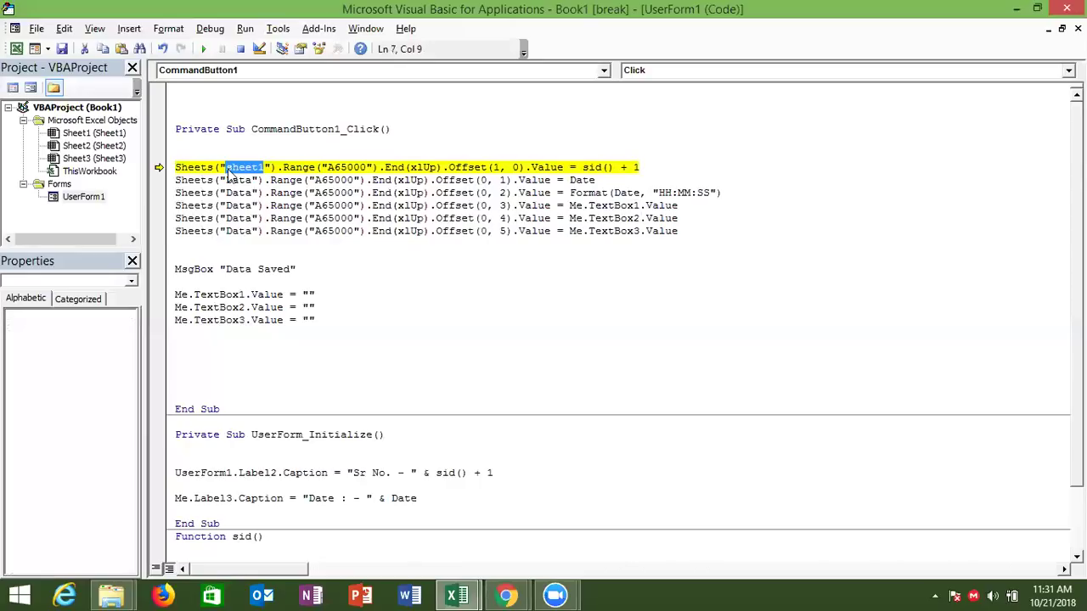
# - Paste "sheet1" over "Data" in the remaining five save lines
pyautogui.click(235, 183)
pyautogui.doubleClick(235, 183)
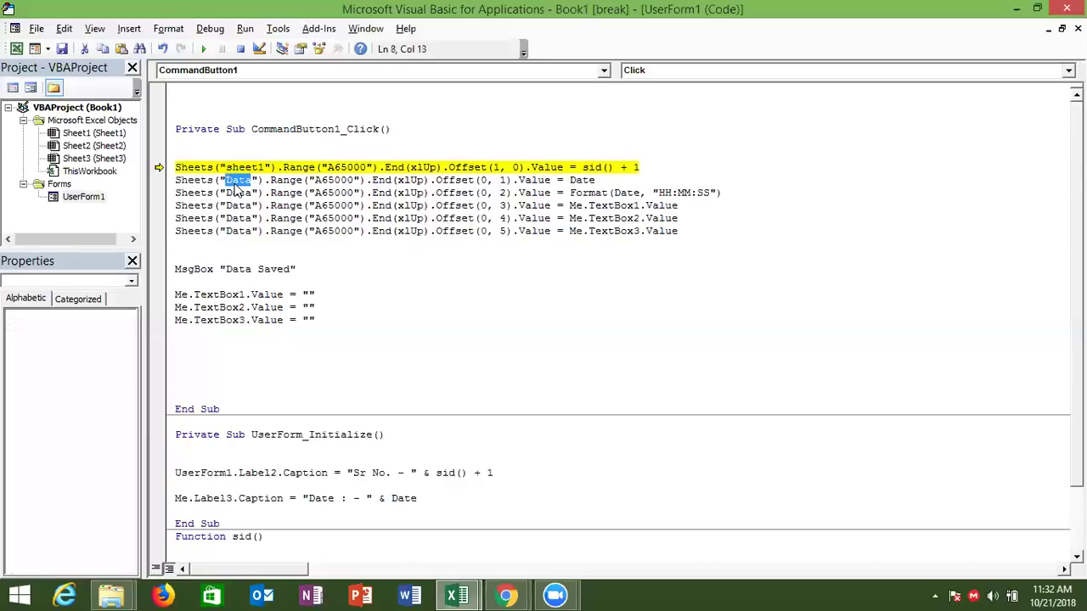
pyautogui.hotkey('ctrl', 'v')
pyautogui.doubleClick(239, 193)
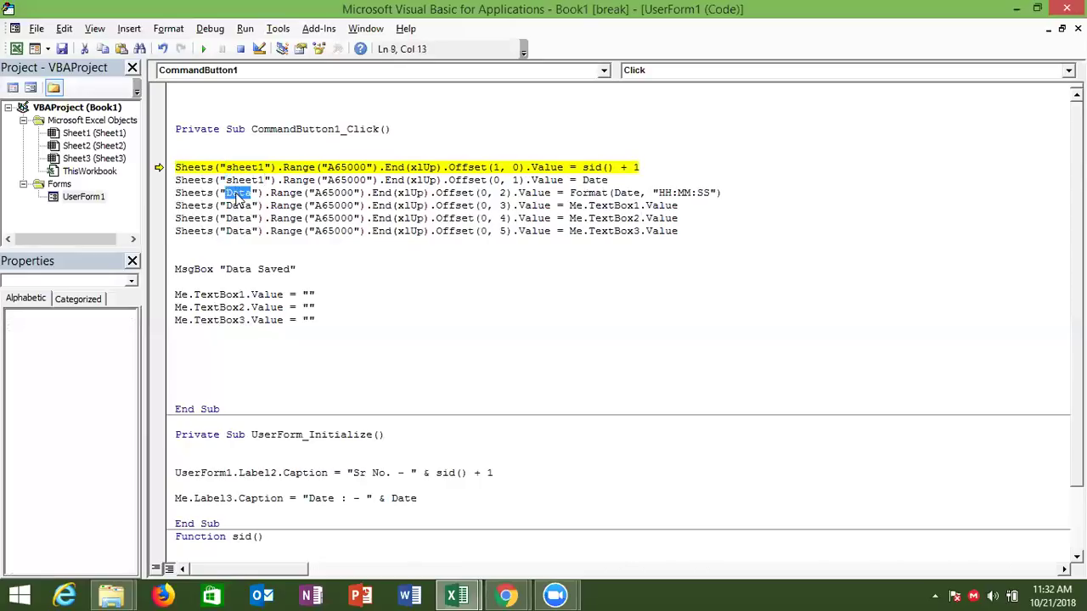
pyautogui.hotkey('ctrl', 'v')
pyautogui.click(239, 208)
pyautogui.doubleClick(240, 208)
pyautogui.hotkey('ctrl', 'v')
pyautogui.click(240, 218)
pyautogui.doubleClick(241, 219)
pyautogui.hotkey('ctrl', 'v')
pyautogui.doubleClick(239, 231)
pyautogui.hotkey('ctrl', 'v')
pyautogui.click(250, 245)
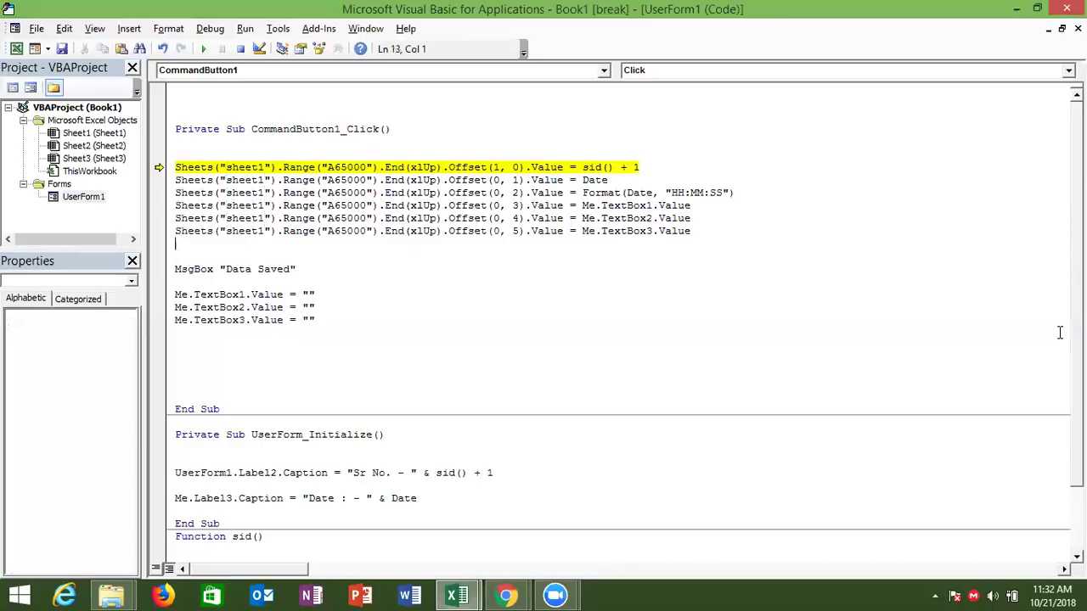
# - Check the sheet name used in the sid() function, then return to the Click code
pyautogui.scroll(-1, 646, 476)
pyautogui.scroll(-1, 594, 518)
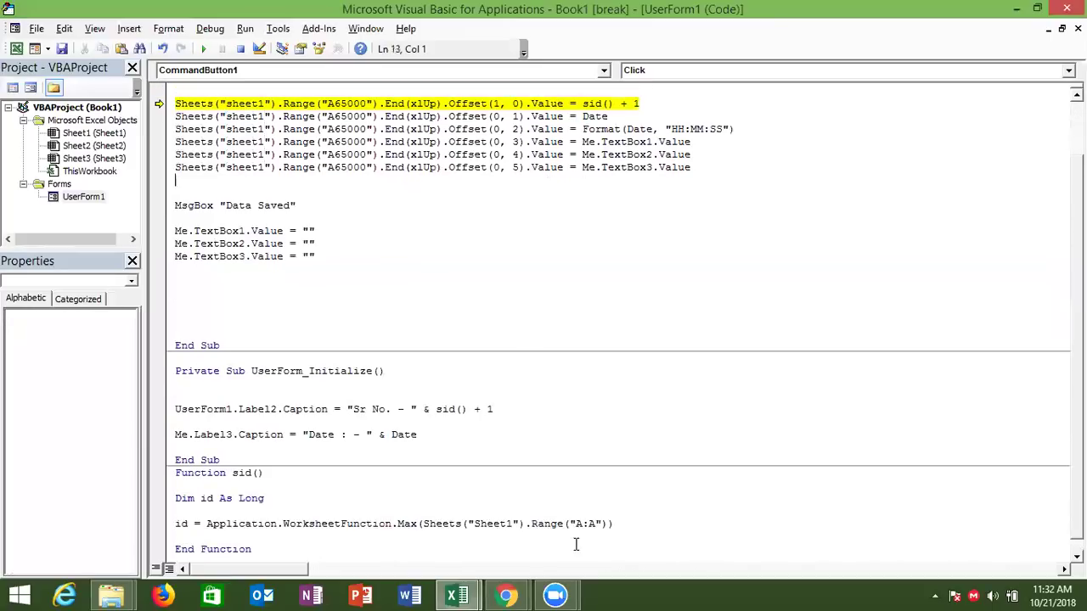
pyautogui.click(495, 523)
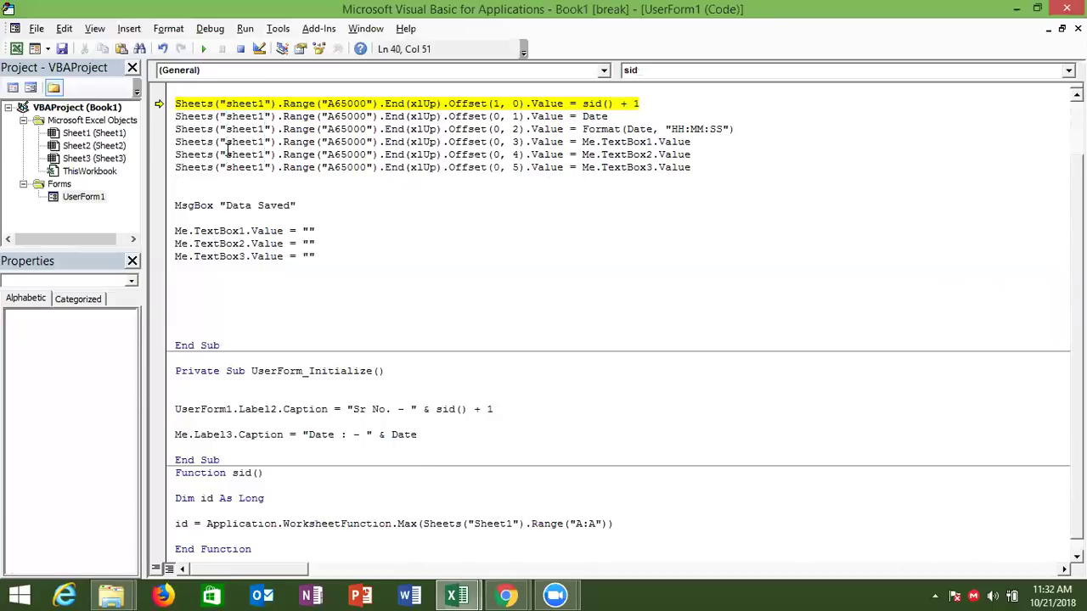
pyautogui.click(233, 142)
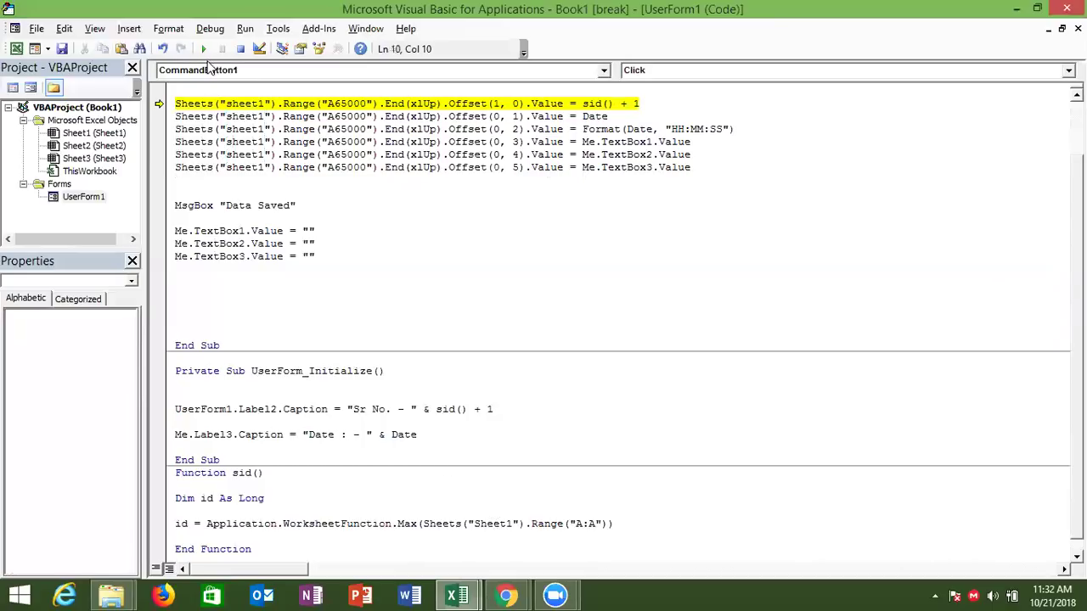
# - Resume the paused run and acknowledge the Data Saved message
pyautogui.click(203, 50)
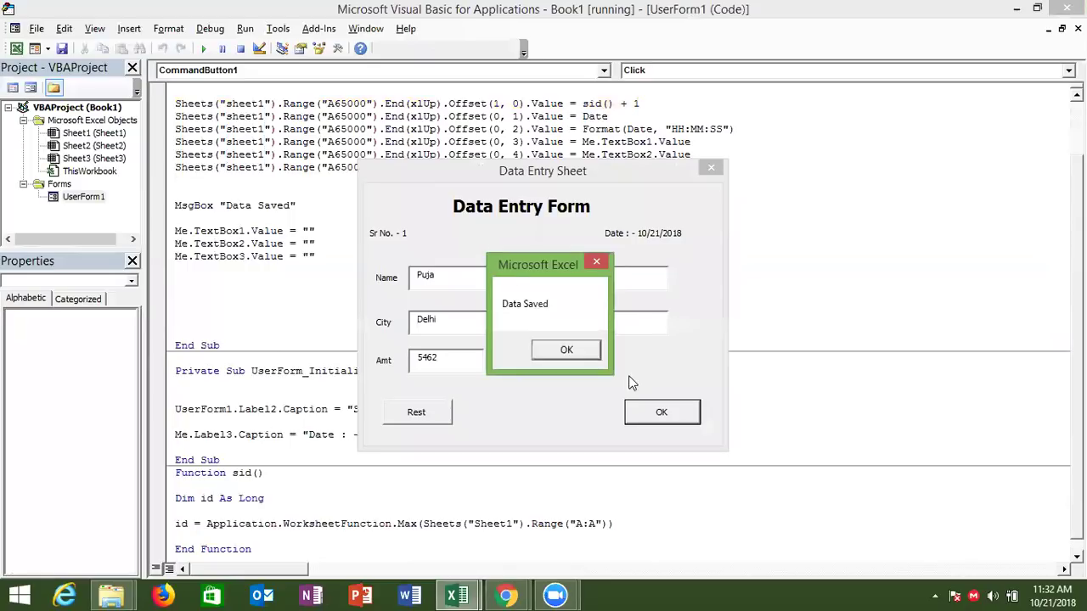
pyautogui.click(567, 351)
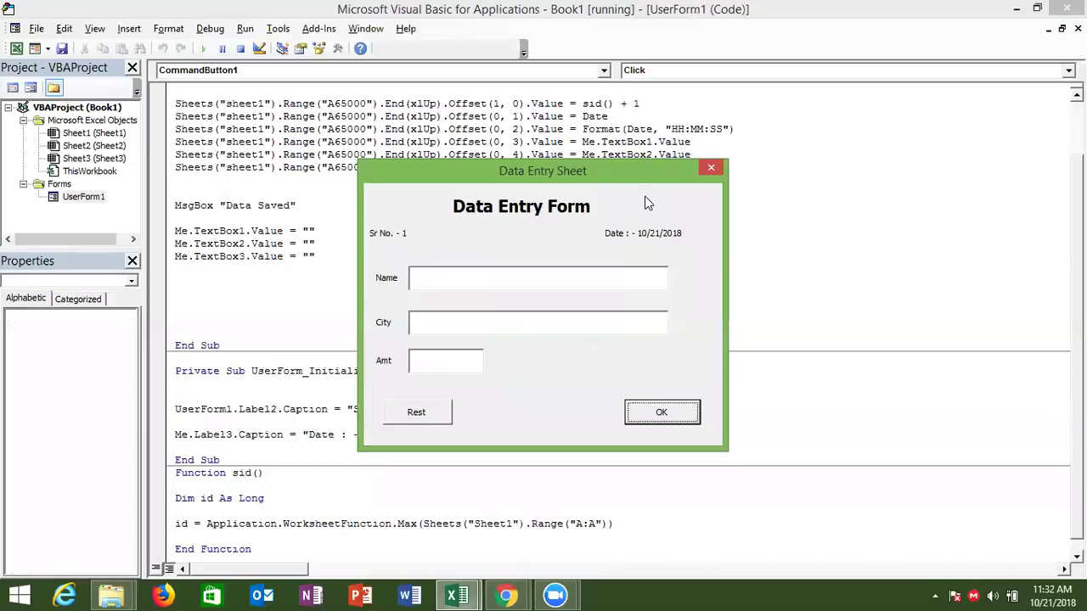
# - Restart the data entry form, then switch to Excel and check Sheet2, Sheet3 and Sheet1
pyautogui.click(710, 169)
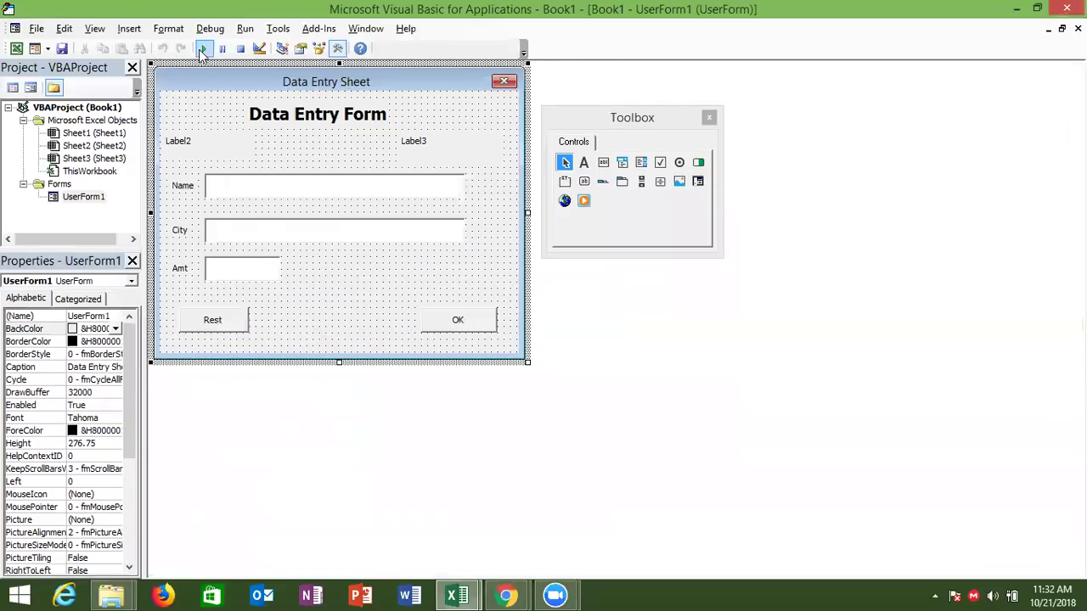
pyautogui.click(203, 49)
pyautogui.hotkey('alt', 'F11')
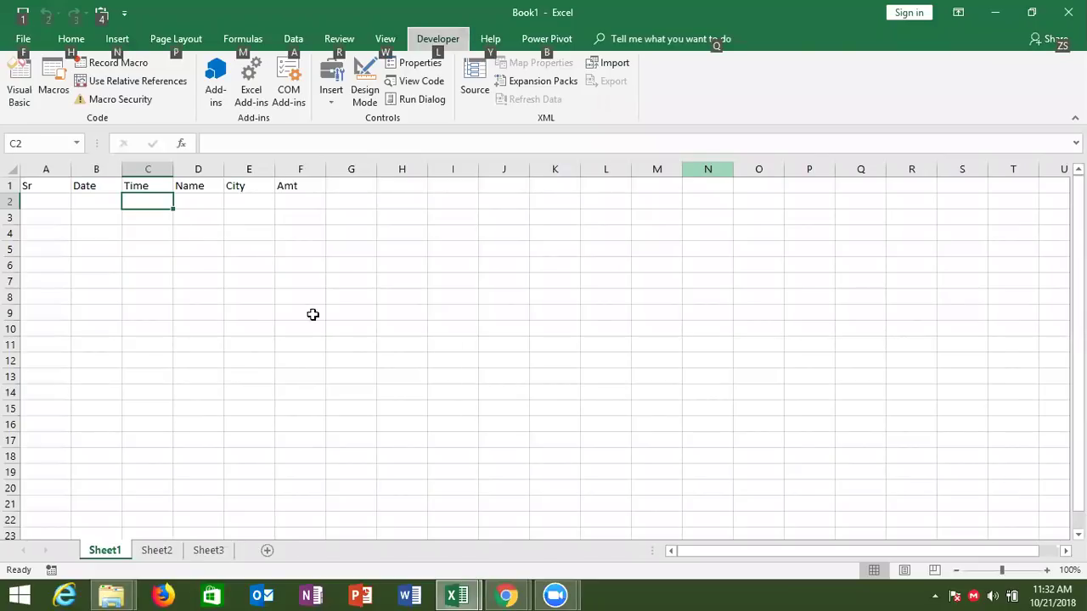
pyautogui.click(157, 550)
pyautogui.click(208, 550)
pyautogui.click(105, 550)
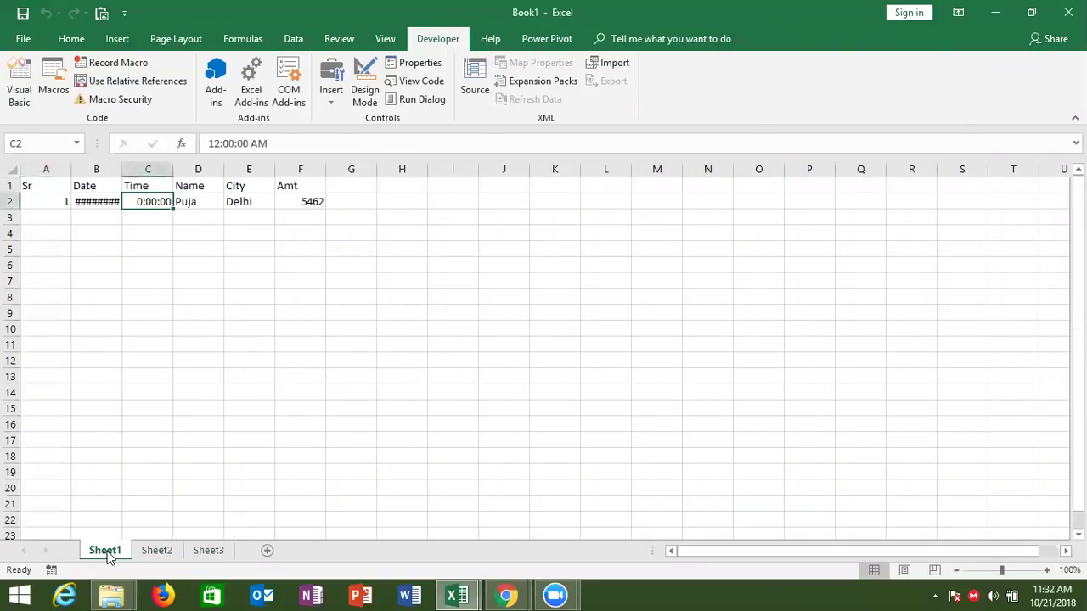
# - Autofit column B so 10/21/2018 shows, then inspect cells C2, B2 and A2
pyautogui.doubleClick(121, 169)
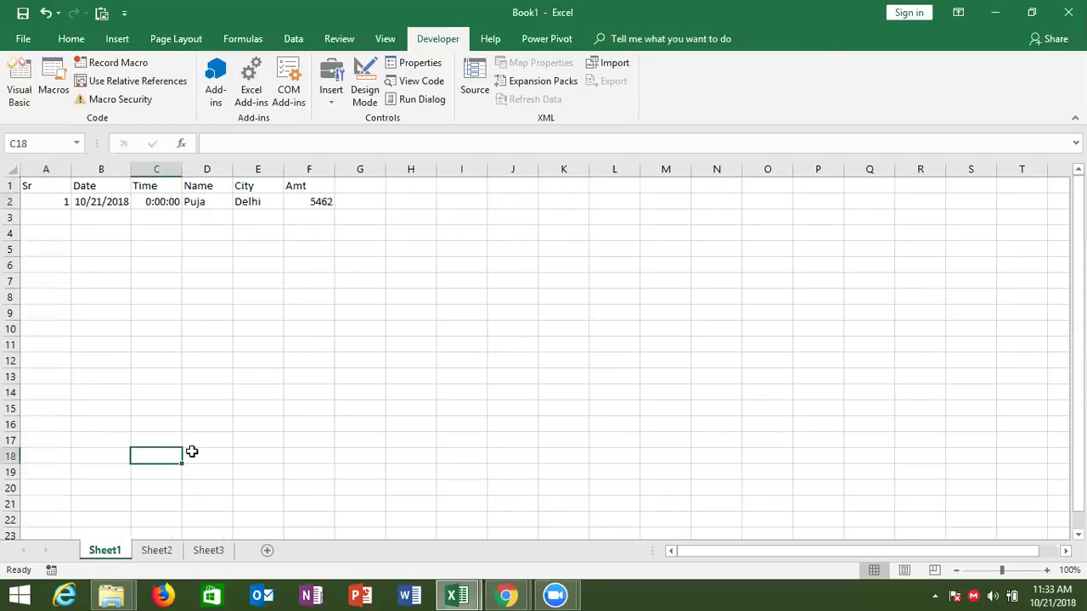
pyautogui.click(170, 211)
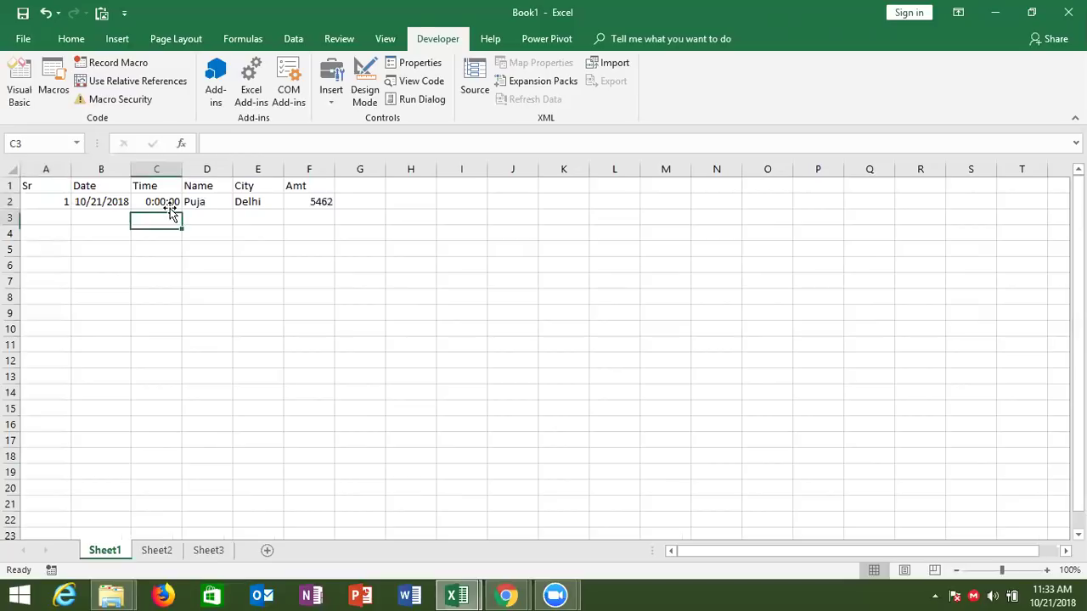
pyautogui.click(166, 198)
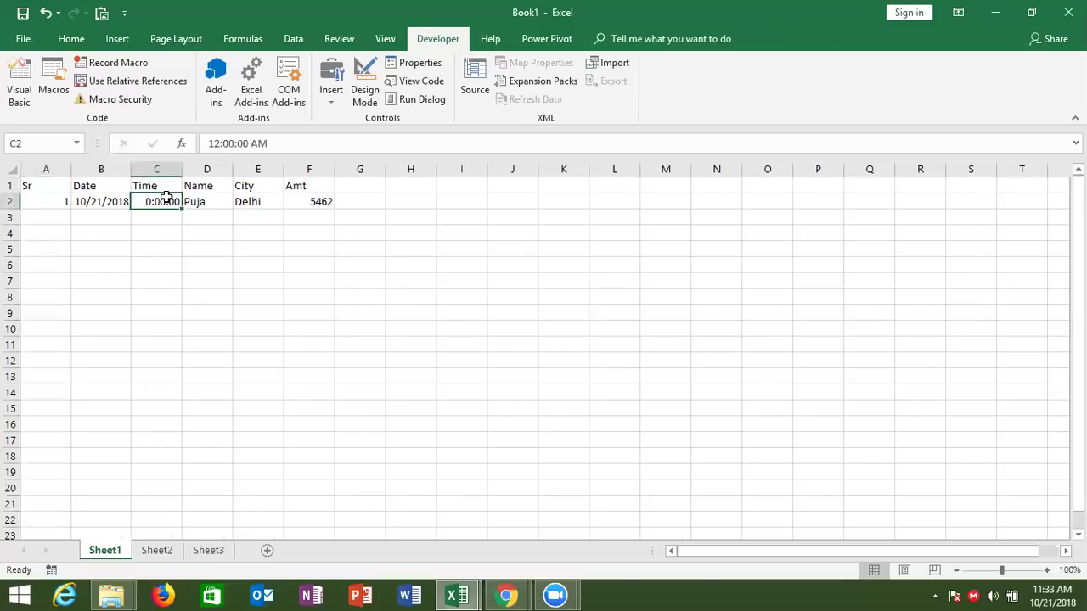
pyautogui.click(113, 202)
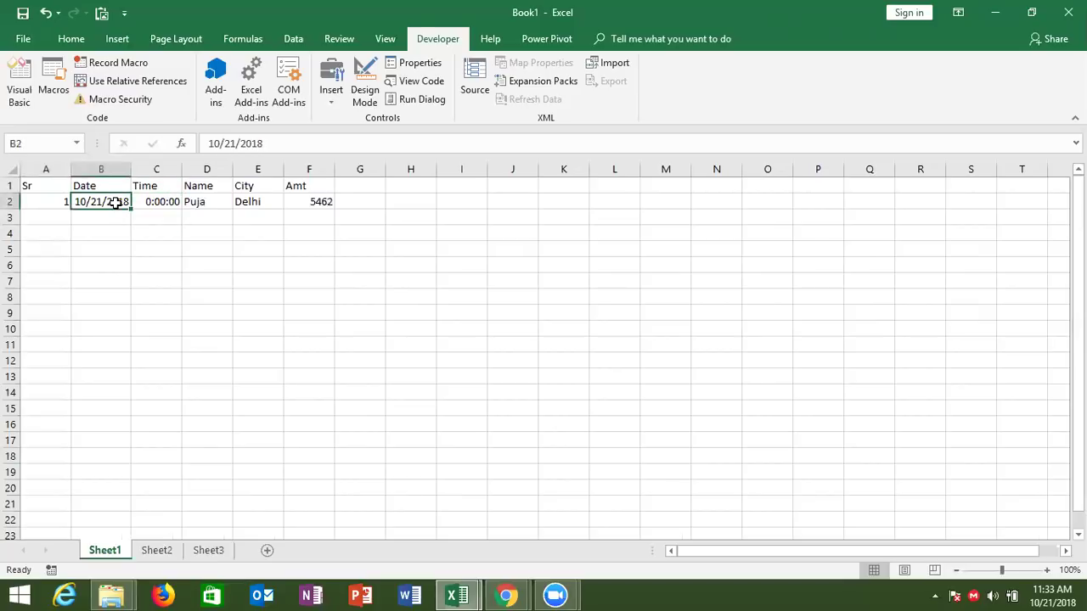
pyautogui.click(58, 202)
# - In the OK button's Click code, replace Date with Now in the time Format line
pyautogui.hotkey('alt', 'F11')
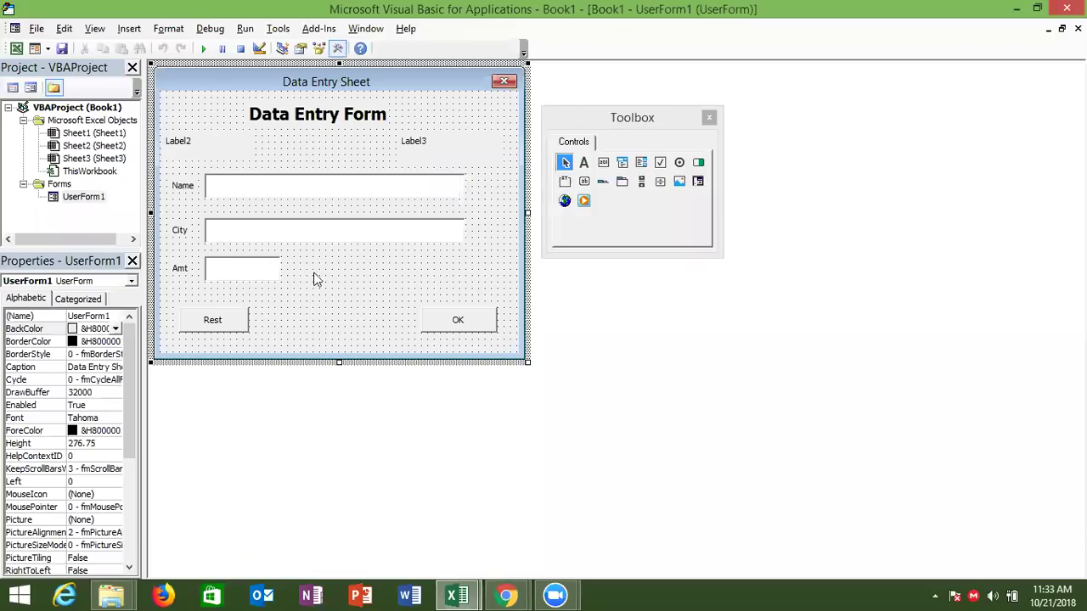
pyautogui.click(450, 318)
pyautogui.doubleClick(451, 318)
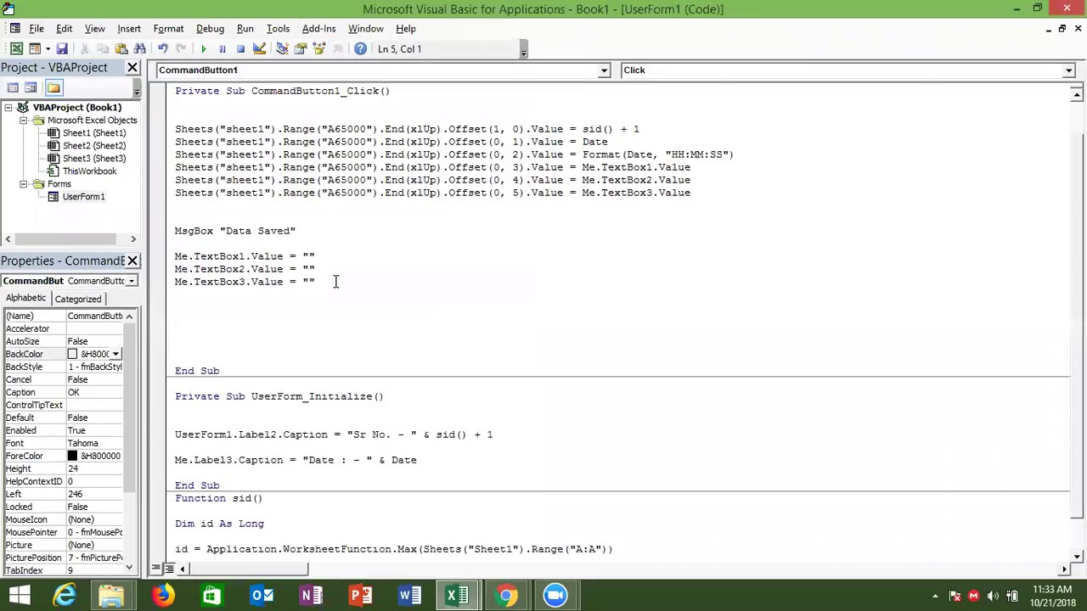
pyautogui.doubleClick(639, 155)
pyautogui.write('now')
pyautogui.click(618, 208)
# - Review the code module and run the userform from VBA
pyautogui.click(493, 226)
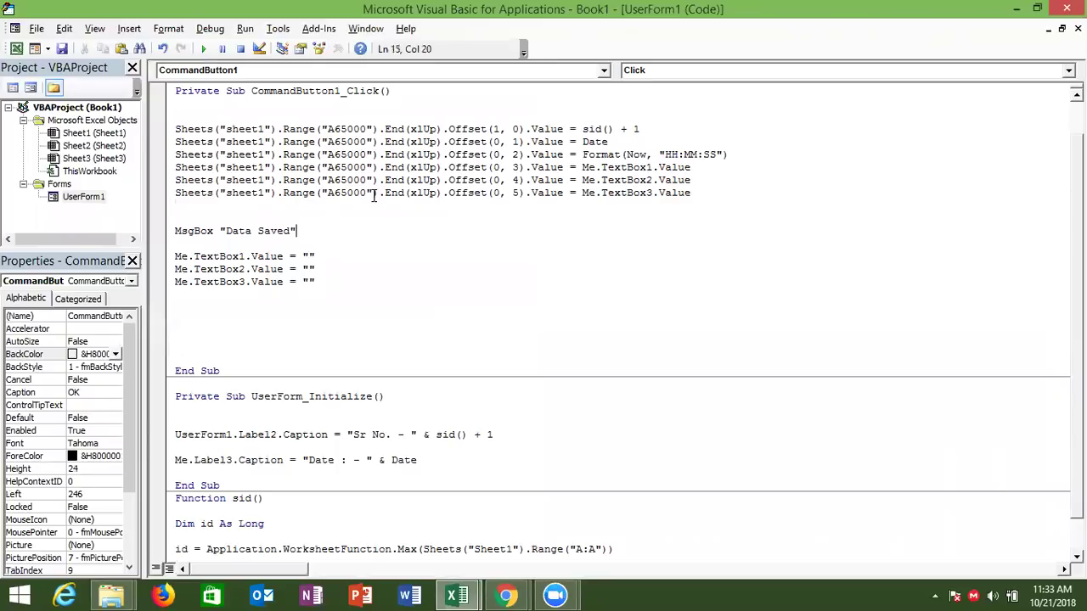
pyautogui.press('Up')
pyautogui.hotkey('ctrl', 'Home')
pyautogui.press('Down')
pyautogui.press('Down')
pyautogui.press('Down')
pyautogui.press('Down')
pyautogui.press('Down')
pyautogui.press('Down')
pyautogui.press('Down')
pyautogui.press('Down')
pyautogui.press('Down')
pyautogui.press('Down')
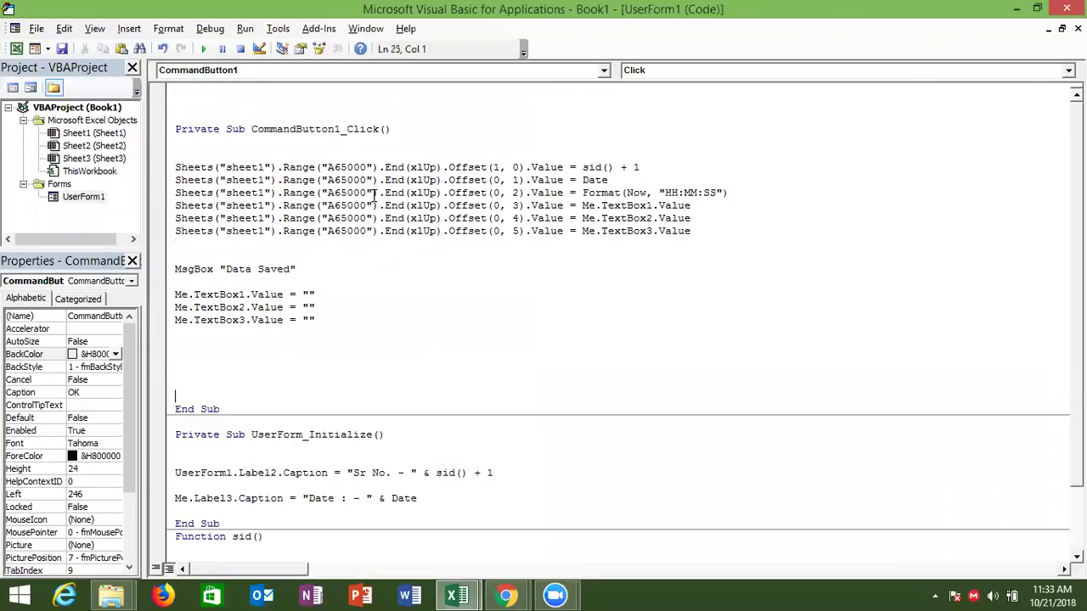
pyautogui.hotkey('ctrl', 'End')
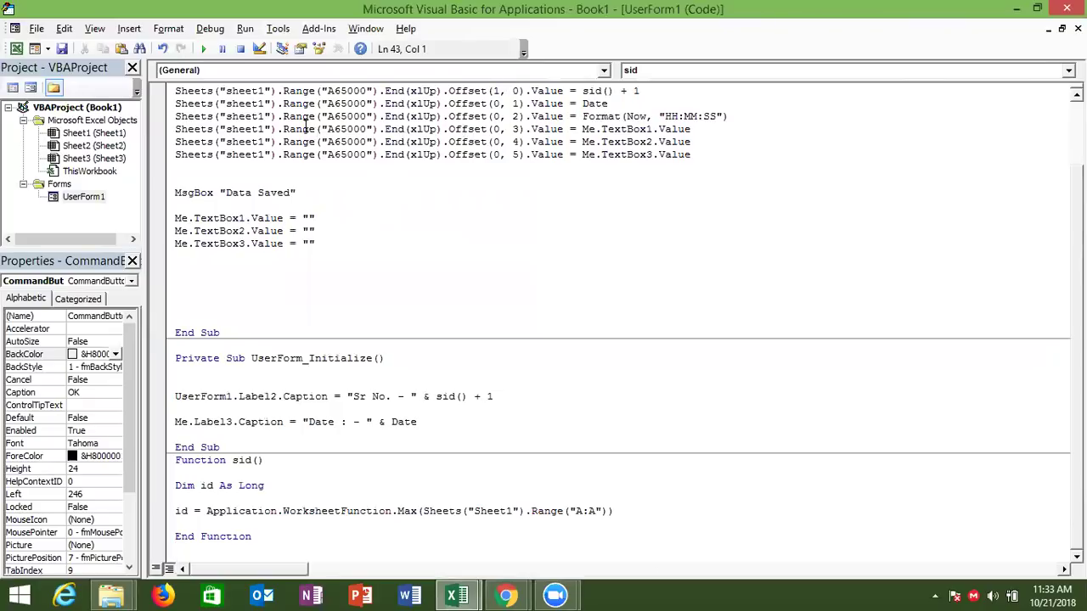
pyautogui.click(203, 50)
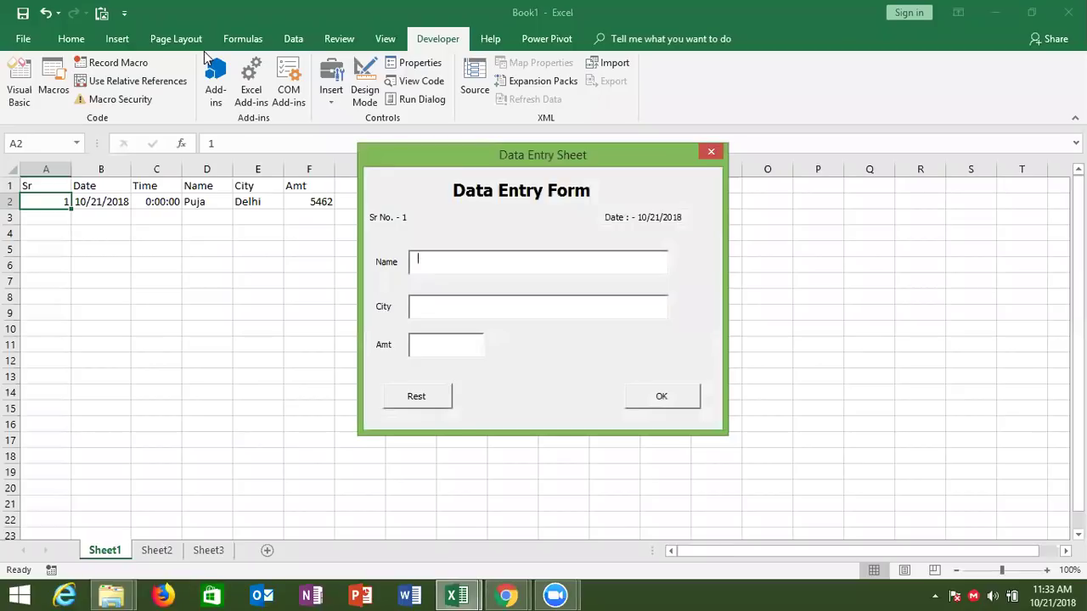
# - Stop the form and review the sid call in the Label2 caption line of the form code
pyautogui.click(717, 157)
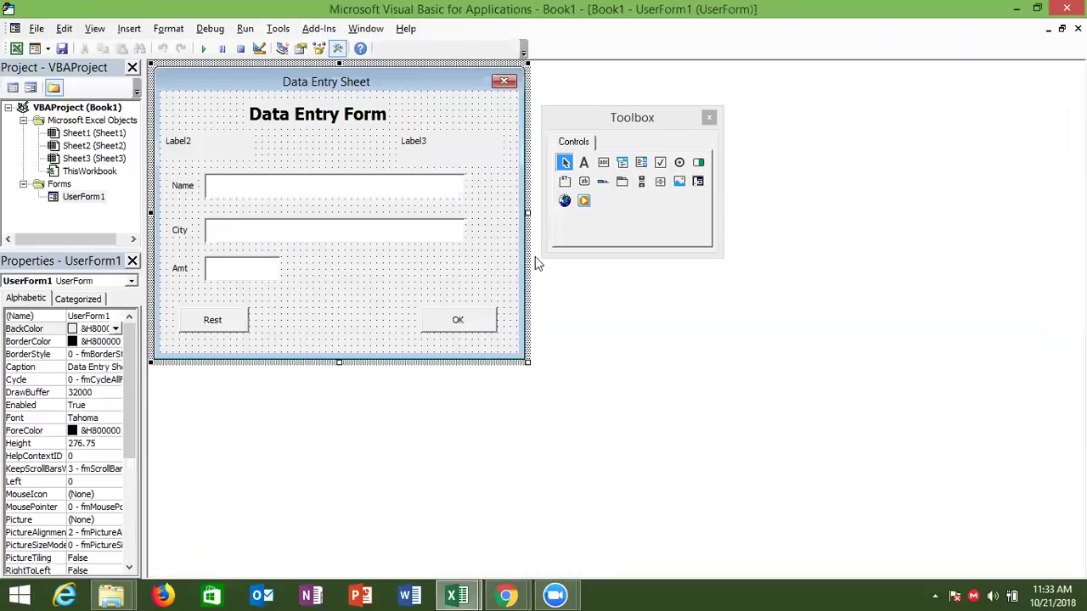
pyautogui.press('F7')
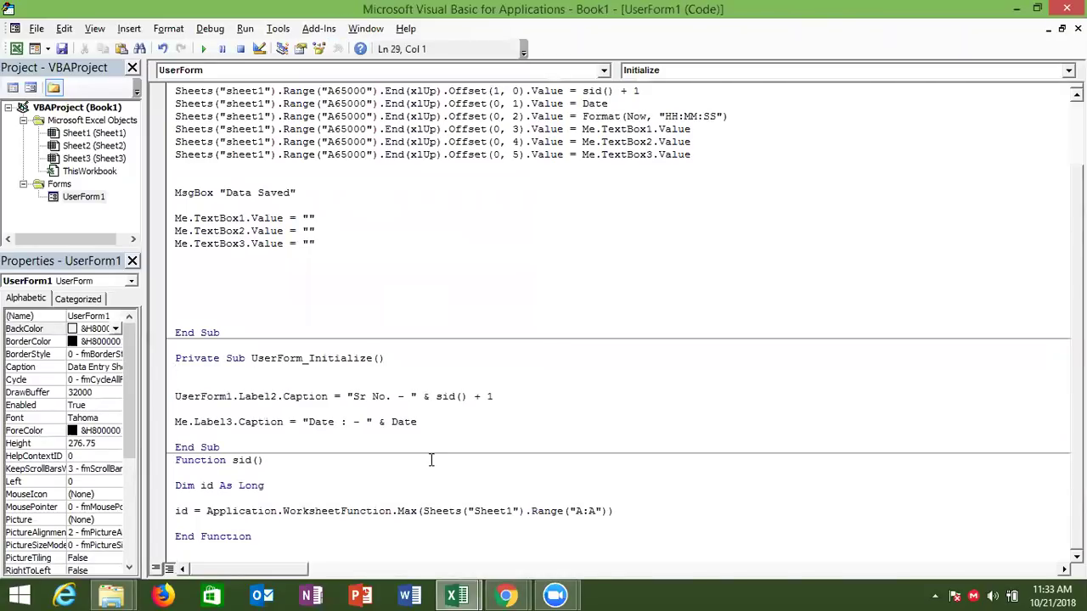
pyautogui.click(425, 536)
pyautogui.doubleClick(304, 400)
pyautogui.doubleClick(360, 399)
pyautogui.click(438, 403)
pyautogui.doubleClick(443, 396)
# - Change id to sid on the sid function's Max assignment line
pyautogui.doubleClick(180, 513)
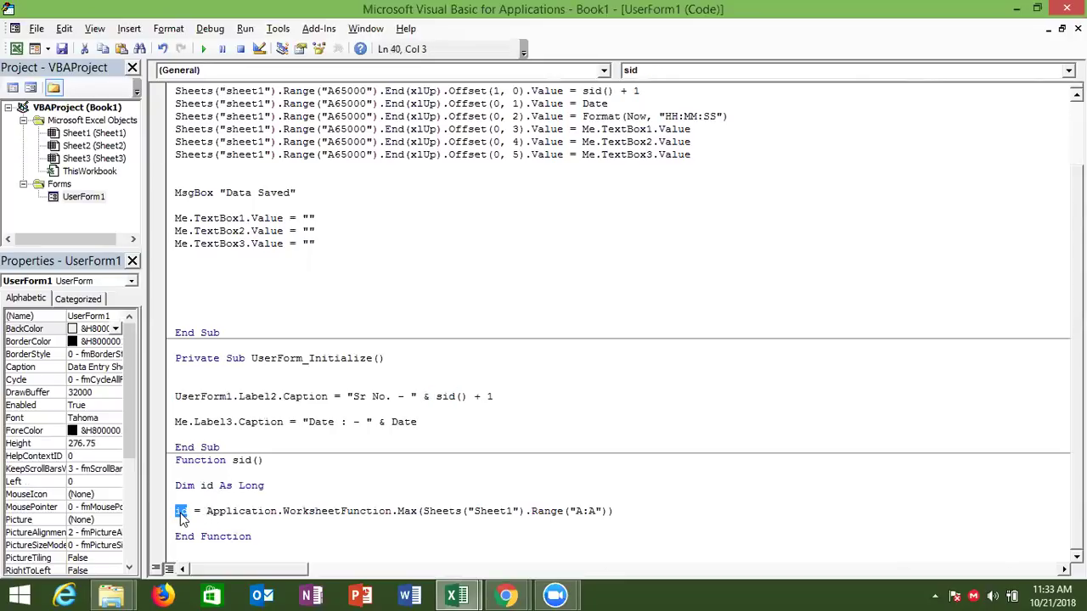
pyautogui.write('sid')
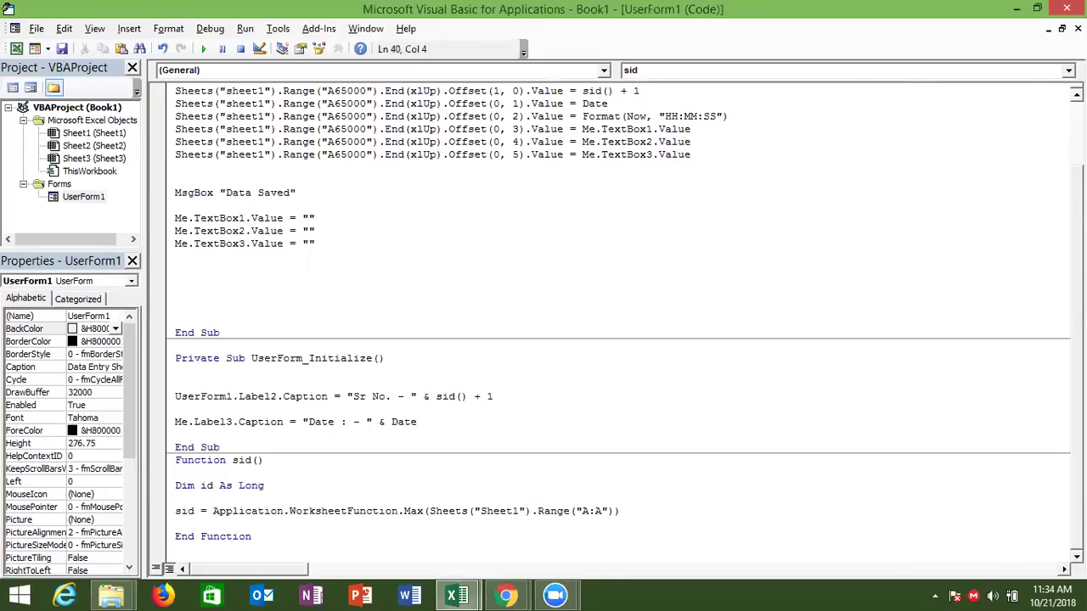
pyautogui.click(229, 529)
pyautogui.click(271, 192)
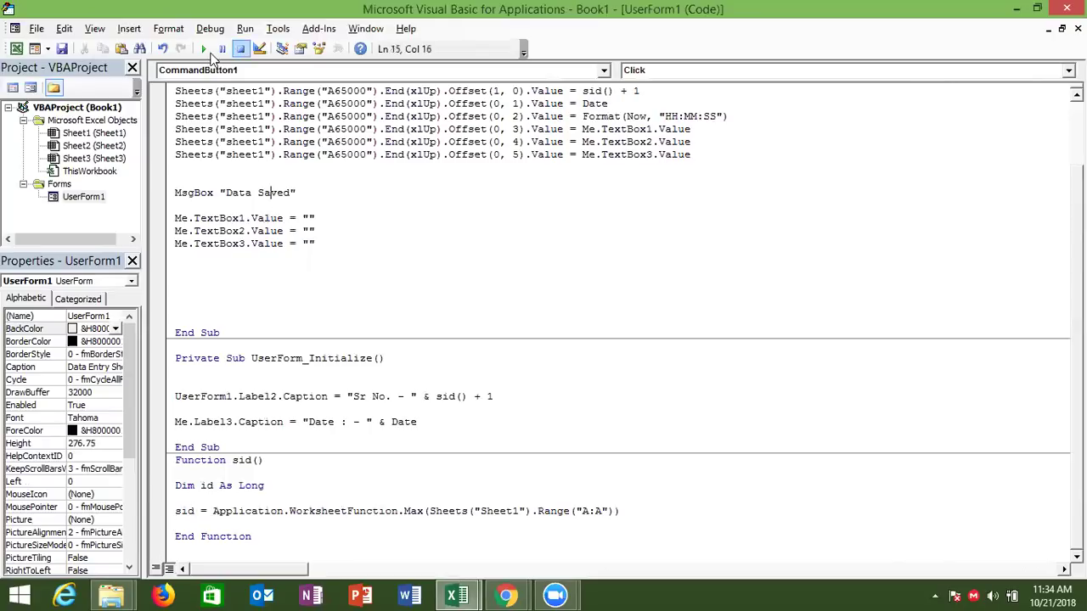
# - Run the form to test the serial number, then stop it
pyautogui.click(263, 384)
pyautogui.click(204, 49)
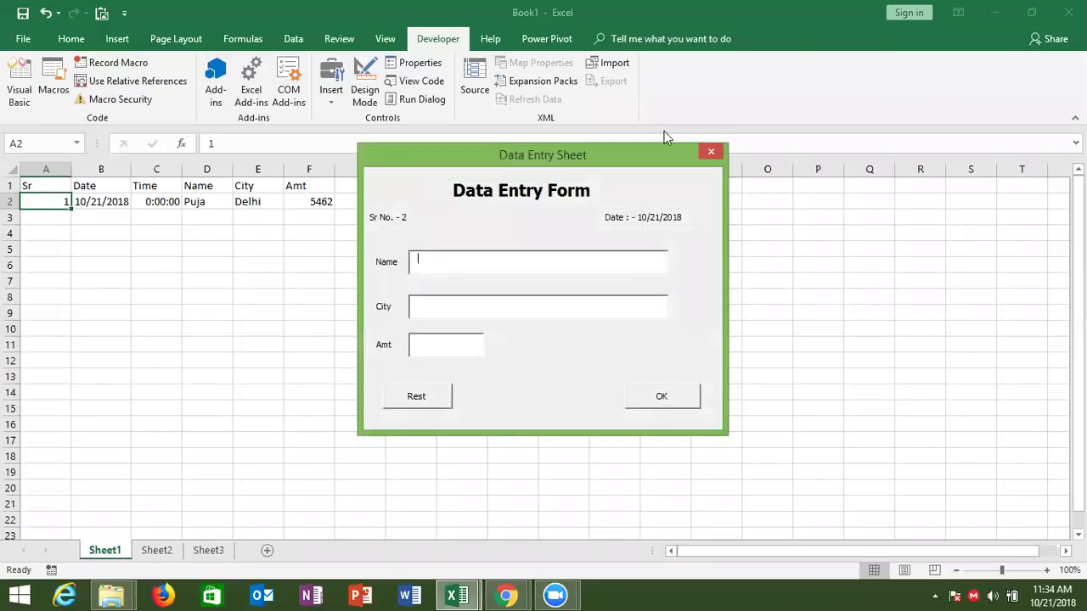
pyautogui.click(710, 155)
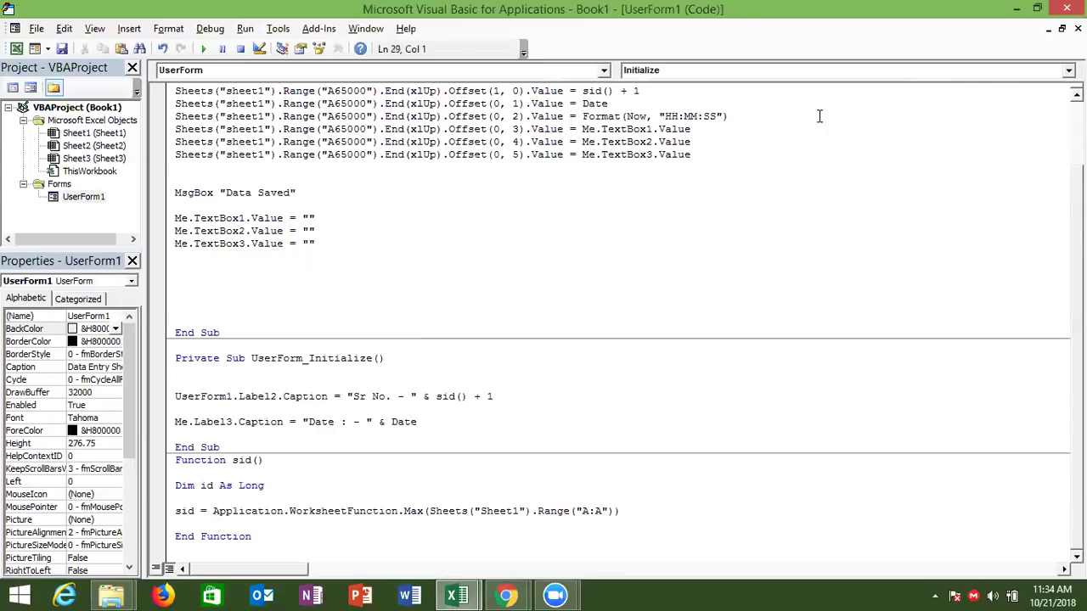
pyautogui.doubleClick(1077, 94)
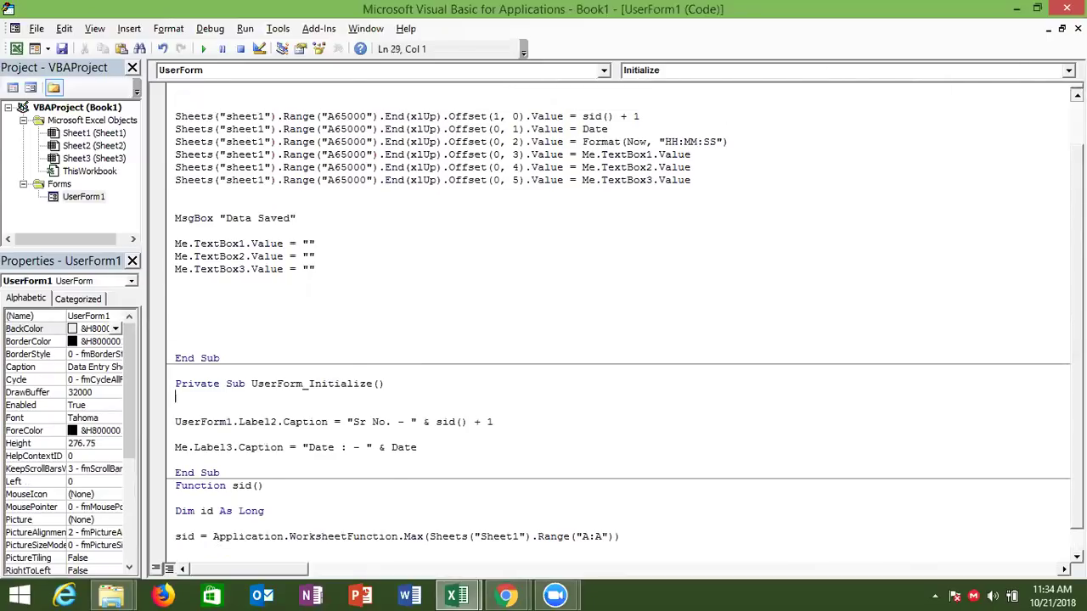
# - In Excel, enter 2 in cell A3 as a test, then clear it
pyautogui.hotkey('alt', 'F11')
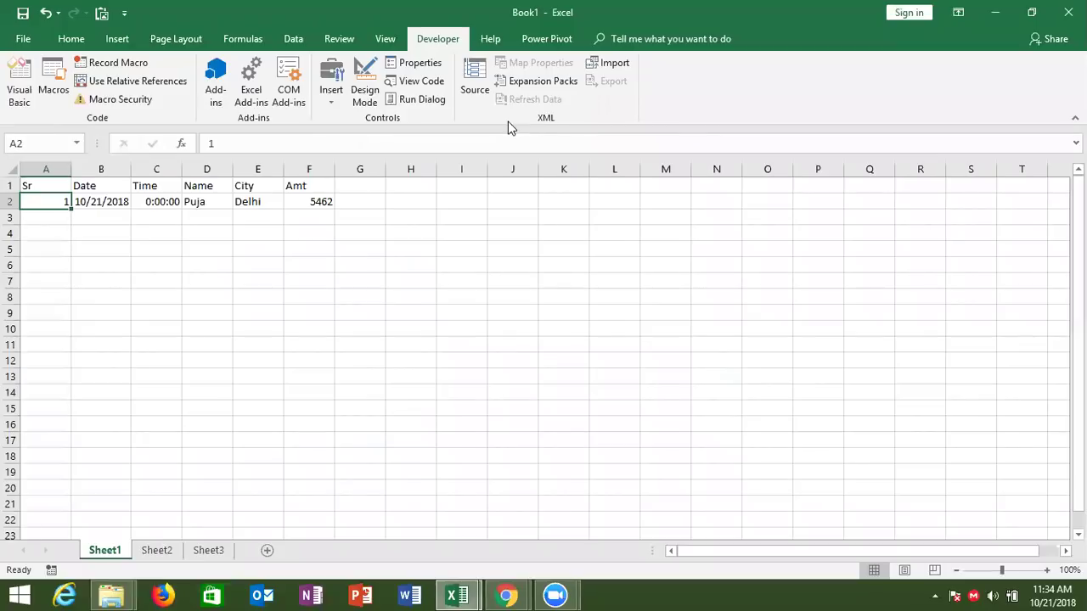
pyautogui.click(51, 219)
pyautogui.write('2')
pyautogui.press('Return')
pyautogui.click(51, 219)
pyautogui.press('Tab')
pyautogui.press('Tab')
pyautogui.press('Tab')
pyautogui.press('Tab')
pyautogui.press('Tab')
pyautogui.press('Tab')
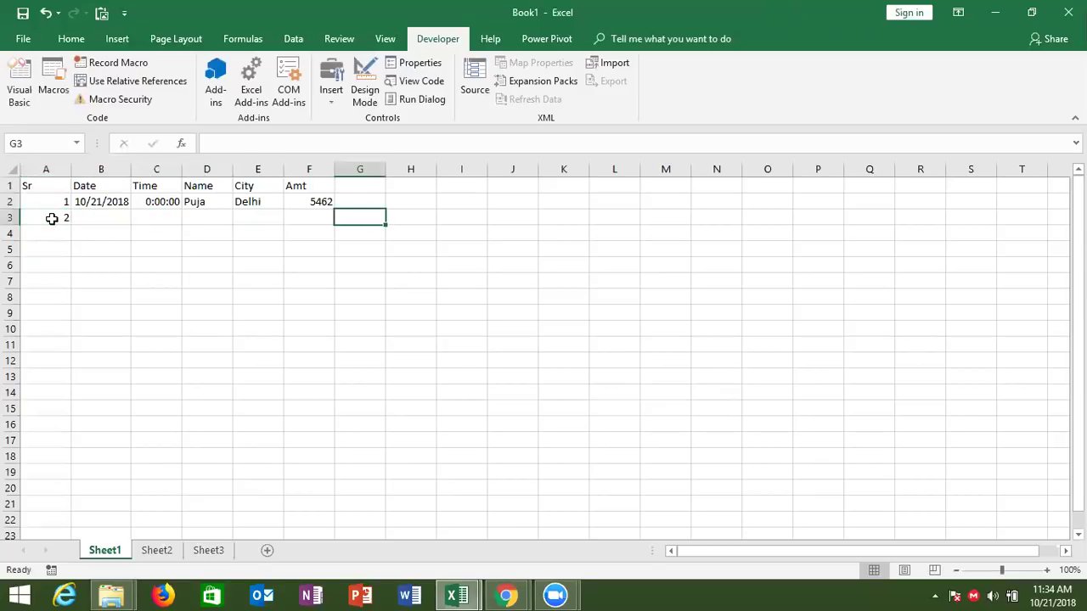
pyautogui.click(52, 219)
pyautogui.press('Delete')
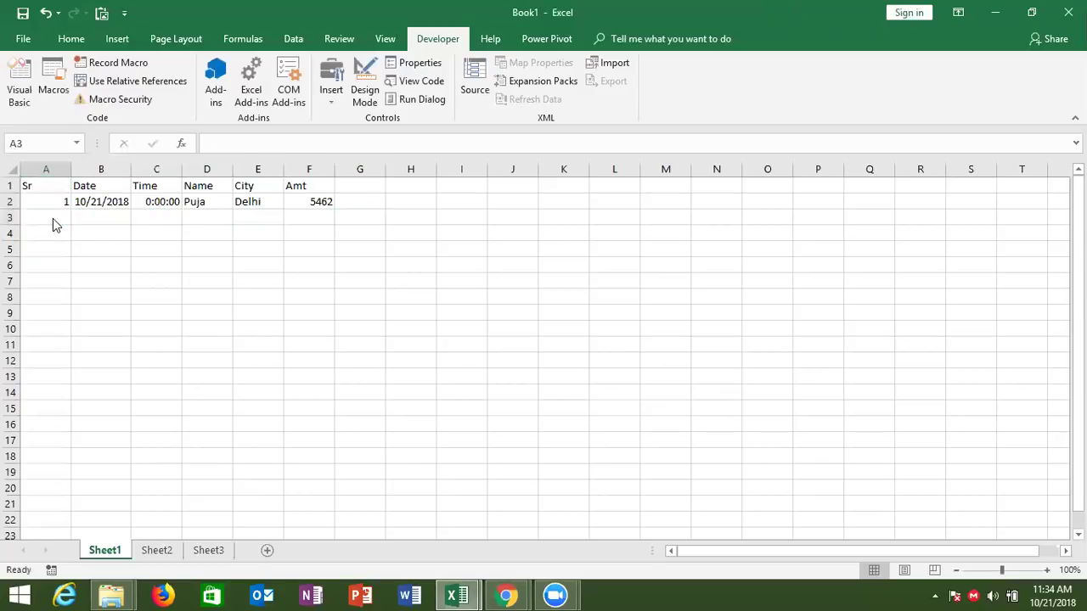
# - Run the form and save the record Om, Delhi, 6524, dismissing the Data Saved message
pyautogui.hotkey('alt', 'F11')
pyautogui.click(241, 192)
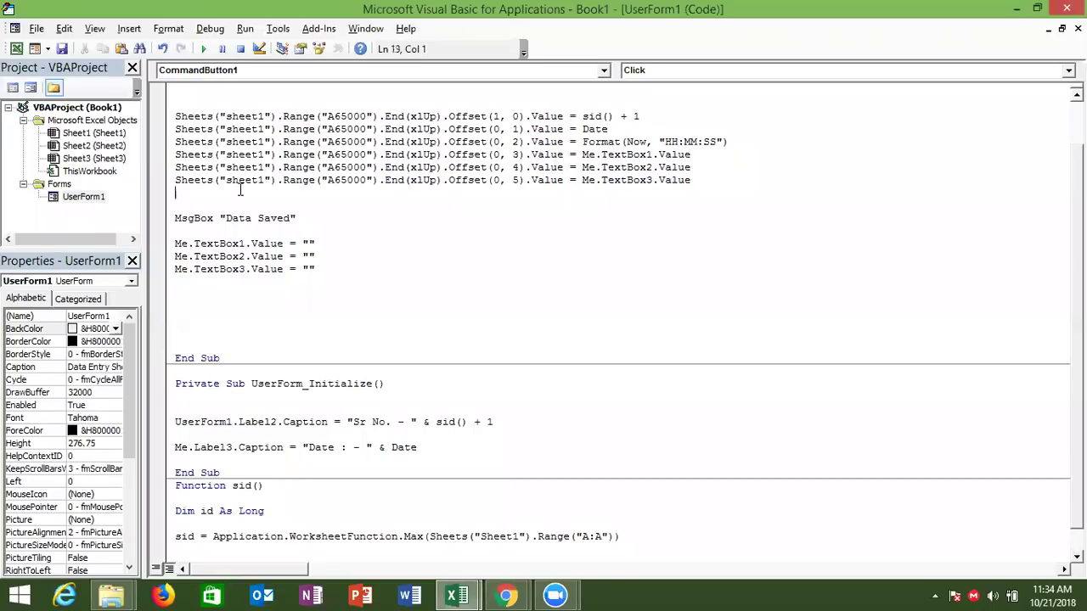
pyautogui.doubleClick(89, 198)
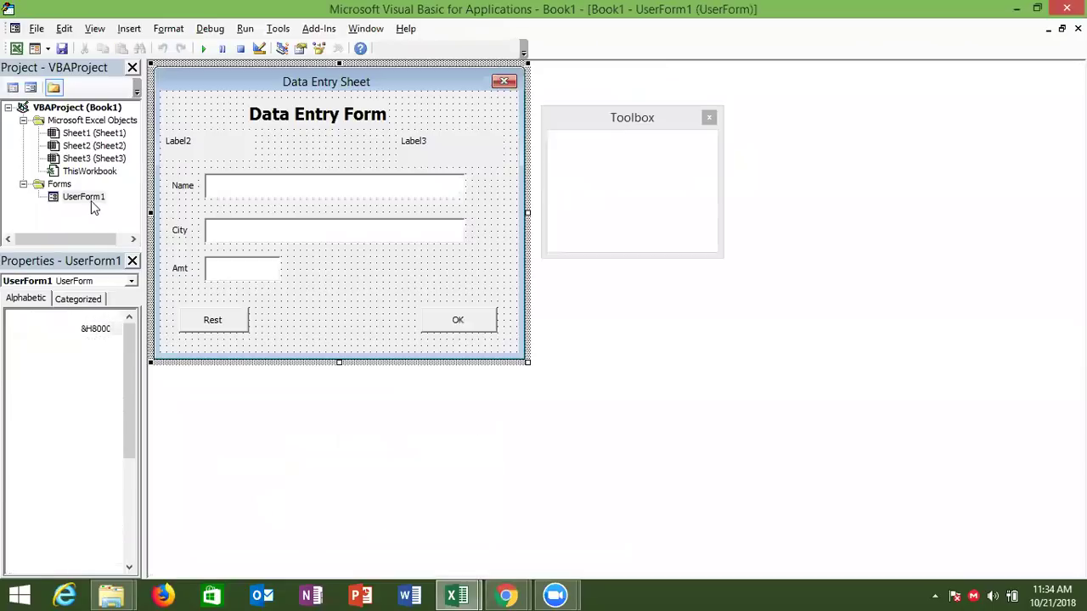
pyautogui.click(206, 49)
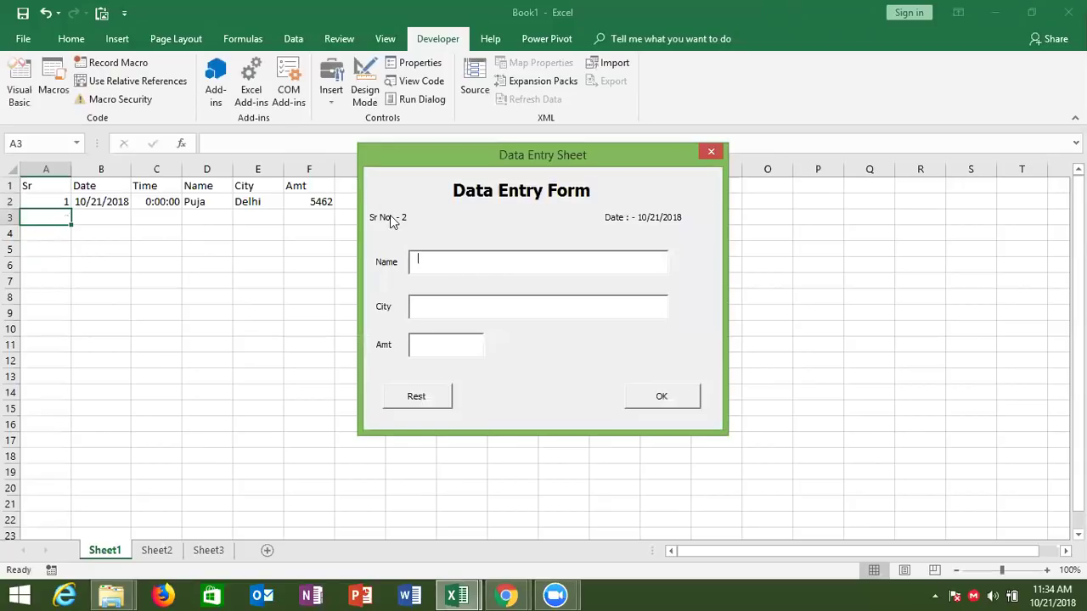
pyautogui.write('Om')
pyautogui.write('Delhi')
pyautogui.press('Tab')
pyautogui.write('6524')
pyautogui.click(673, 400)
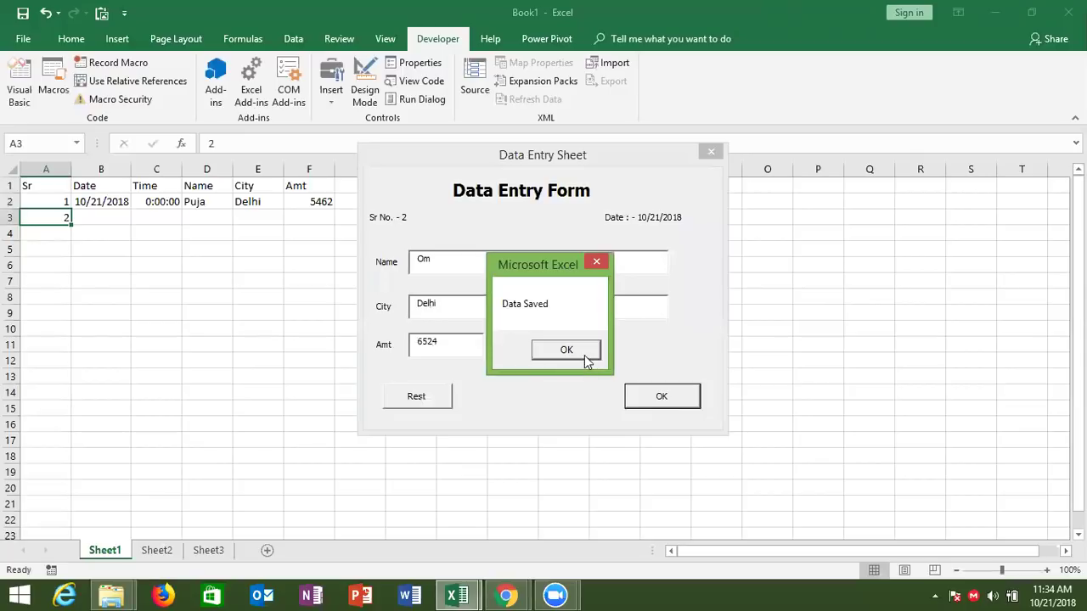
pyautogui.click(584, 355)
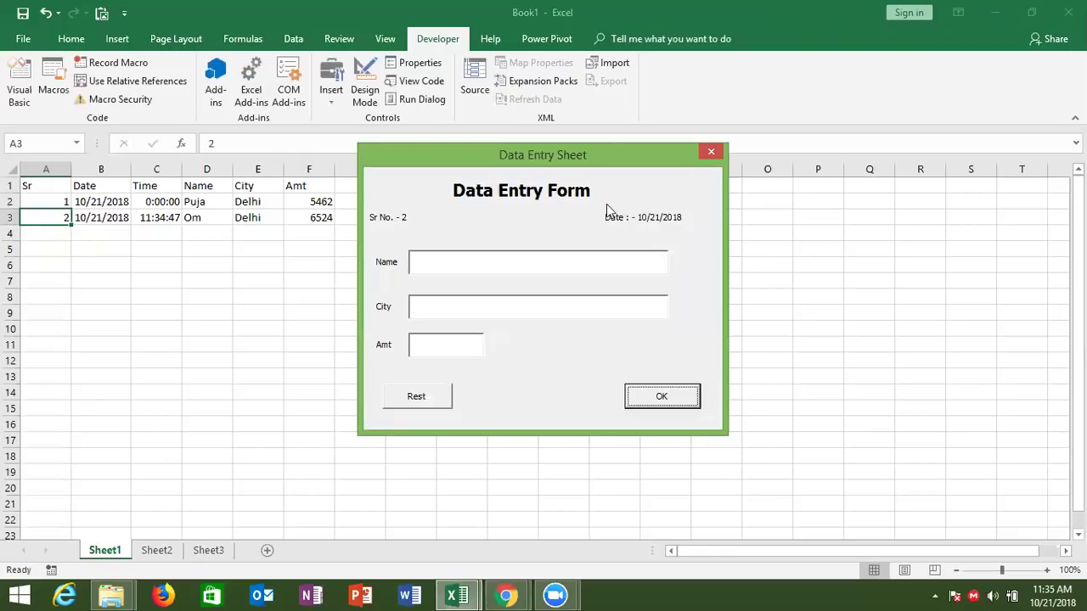
# - Copy the Label2.Caption line from UserForm_Initialize into the OK routine below the TextBox-clearing lines
pyautogui.click(710, 154)
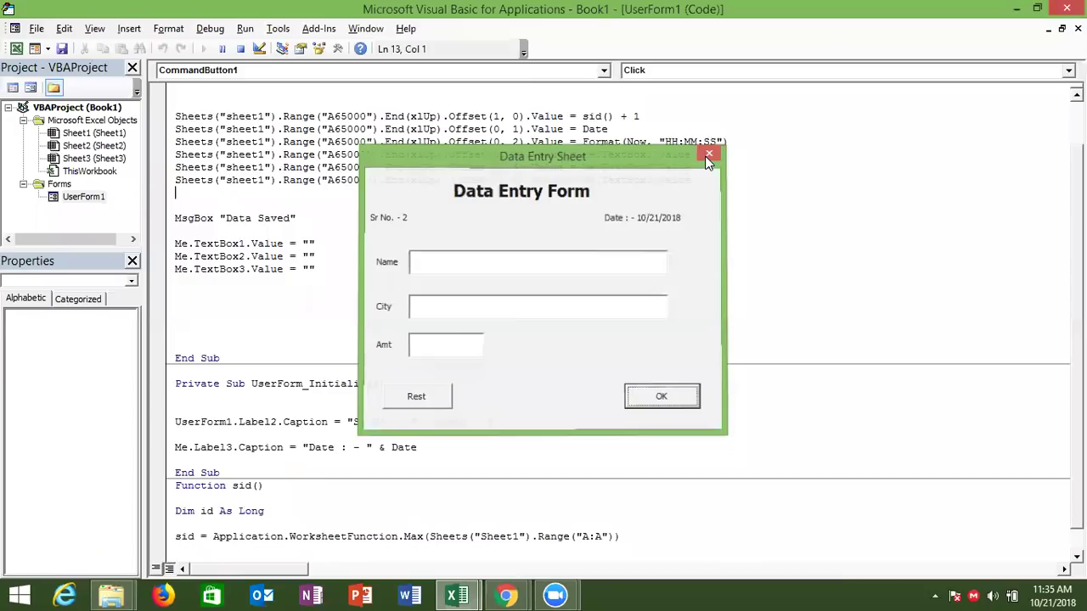
pyautogui.doubleClick(455, 321)
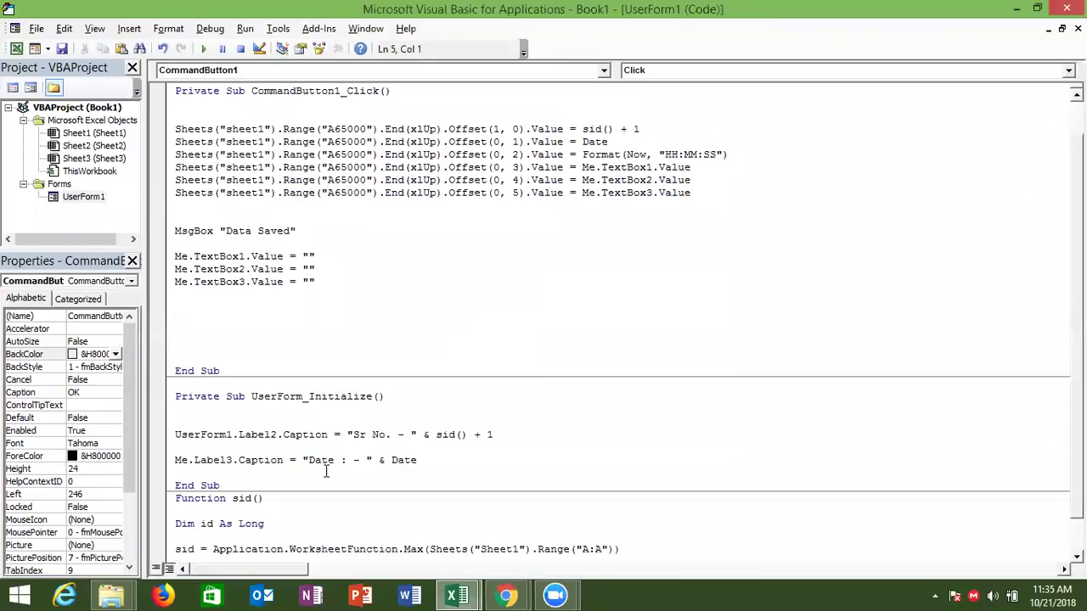
pyautogui.moveTo(176, 434); pyautogui.dragTo(491, 440)
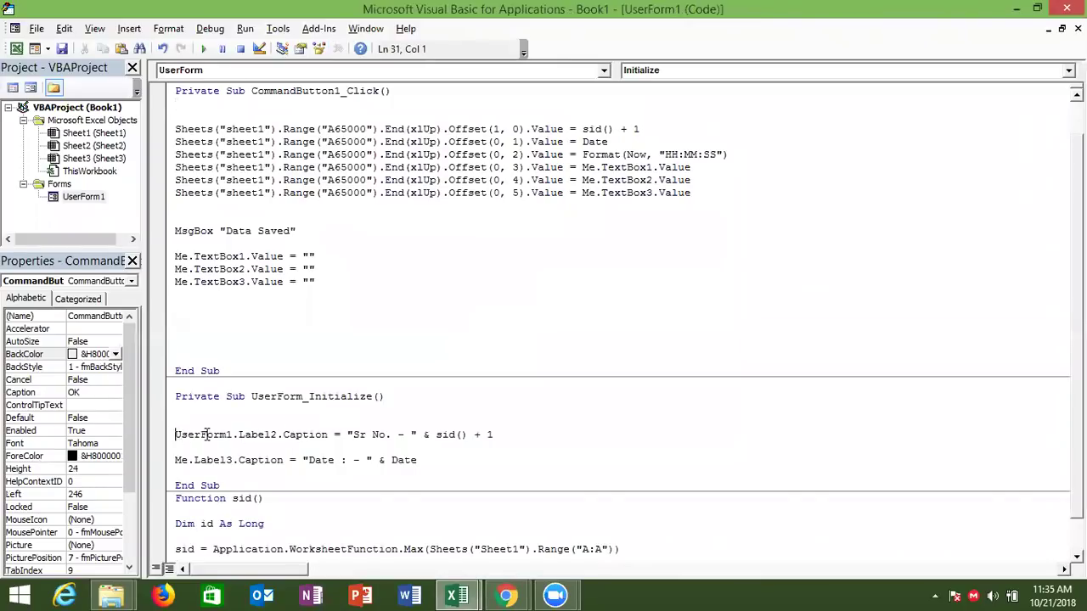
pyautogui.hotkey('ctrl', 'c')
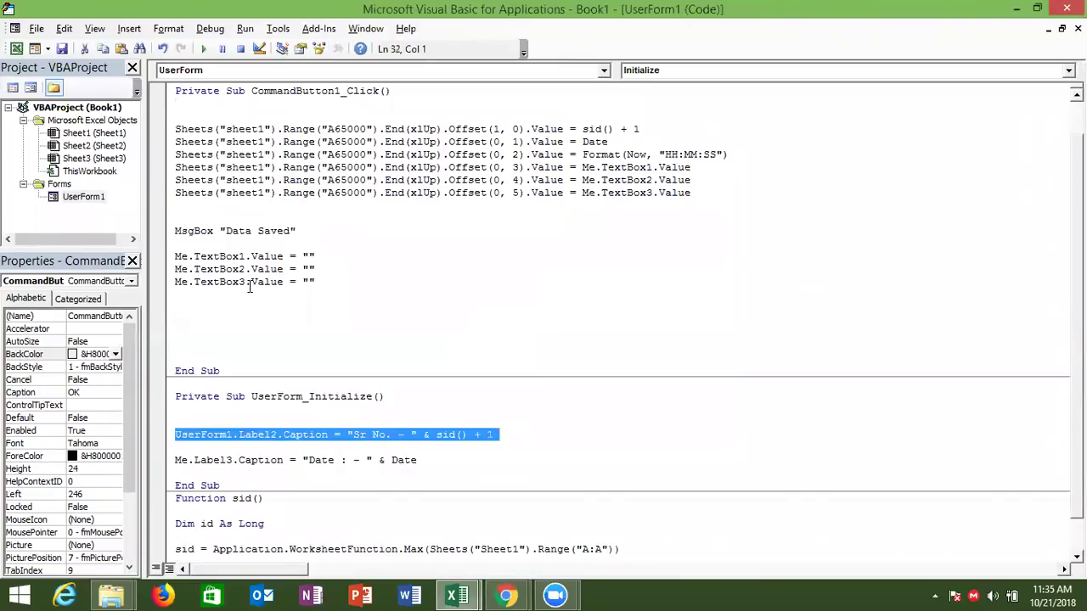
pyautogui.click(226, 326)
pyautogui.hotkey('ctrl', 'v')
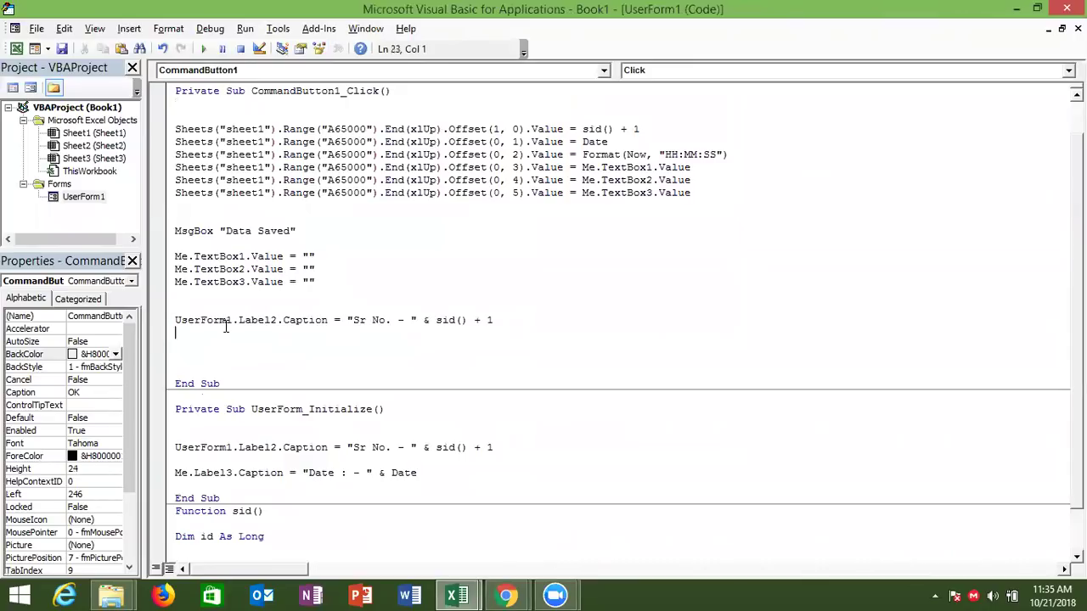
pyautogui.click(79, 200)
# - Create the Rest Click sub and move the three TextBox-clearing lines into a new Function cl()
pyautogui.doubleClick(78, 201)
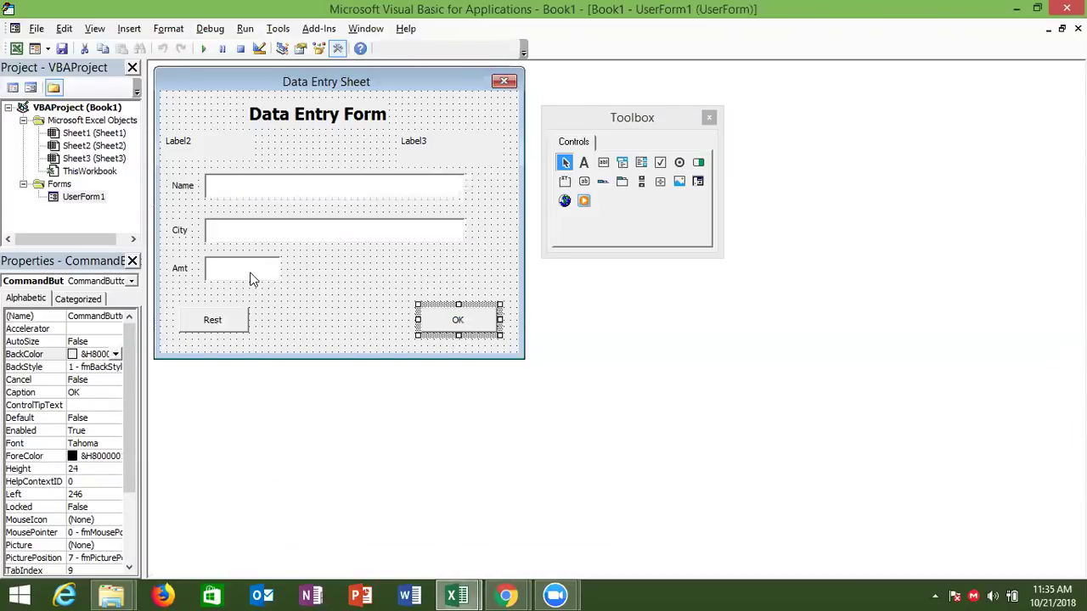
pyautogui.doubleClick(219, 320)
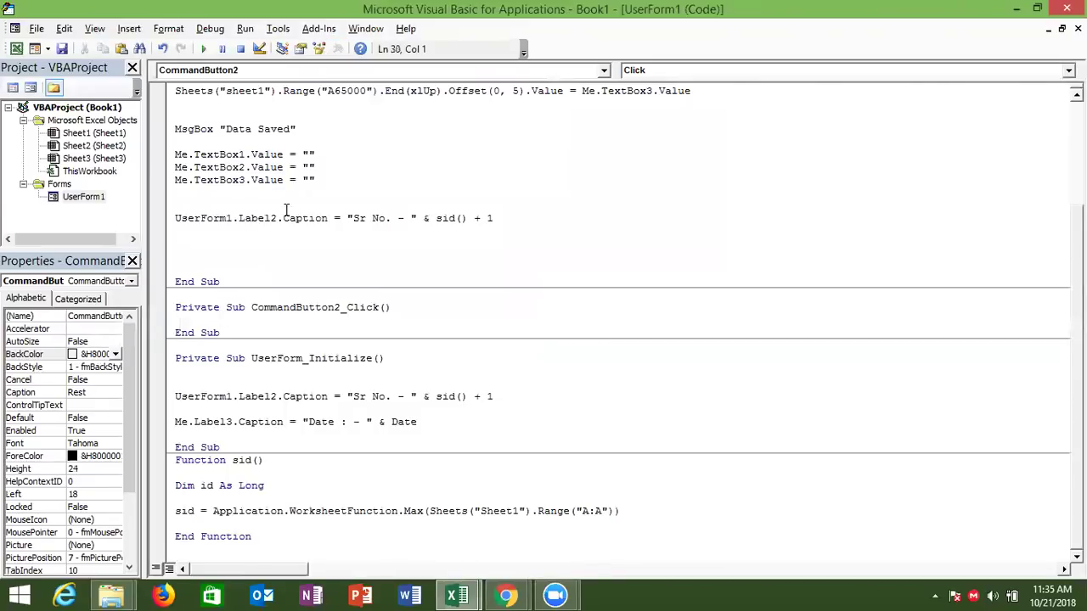
pyautogui.moveTo(322, 180); pyautogui.dragTo(169, 151)
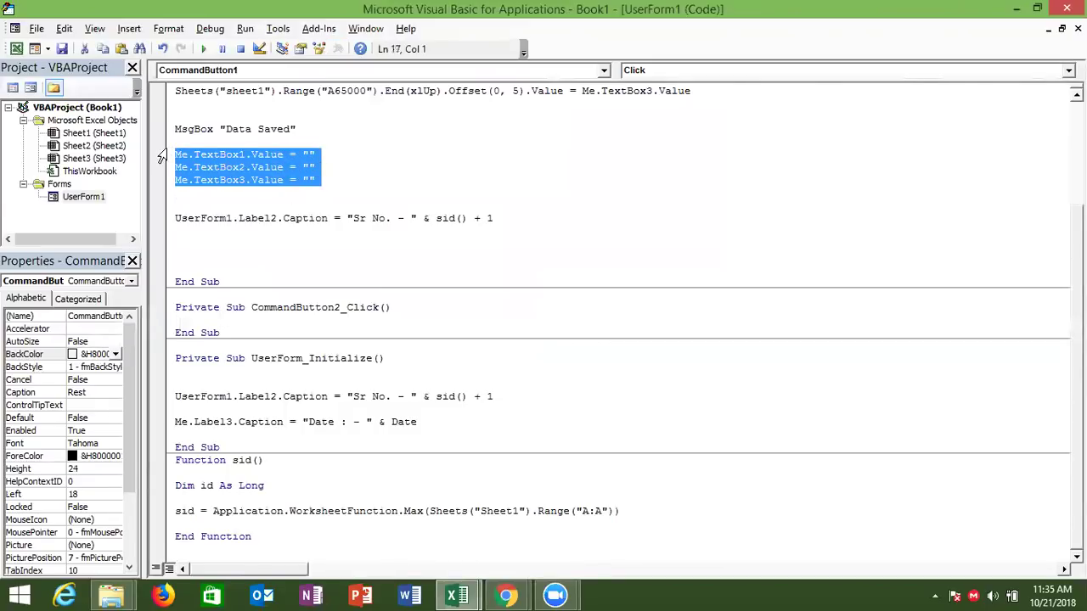
pyautogui.hotkey('ctrl', 'x')
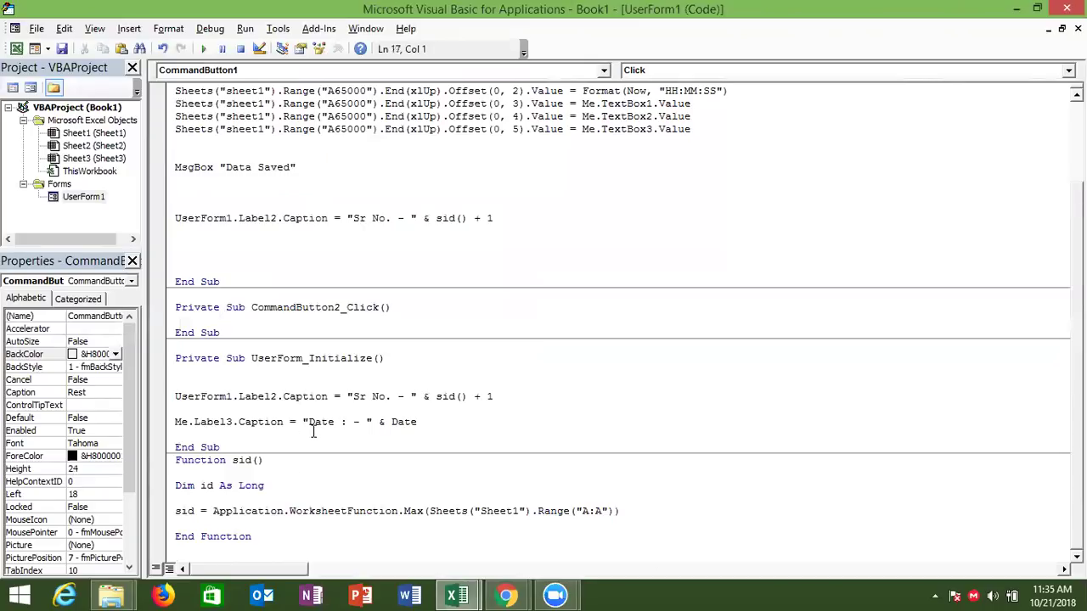
pyautogui.click(274, 545)
pyautogui.press('Return')
pyautogui.press('Return')
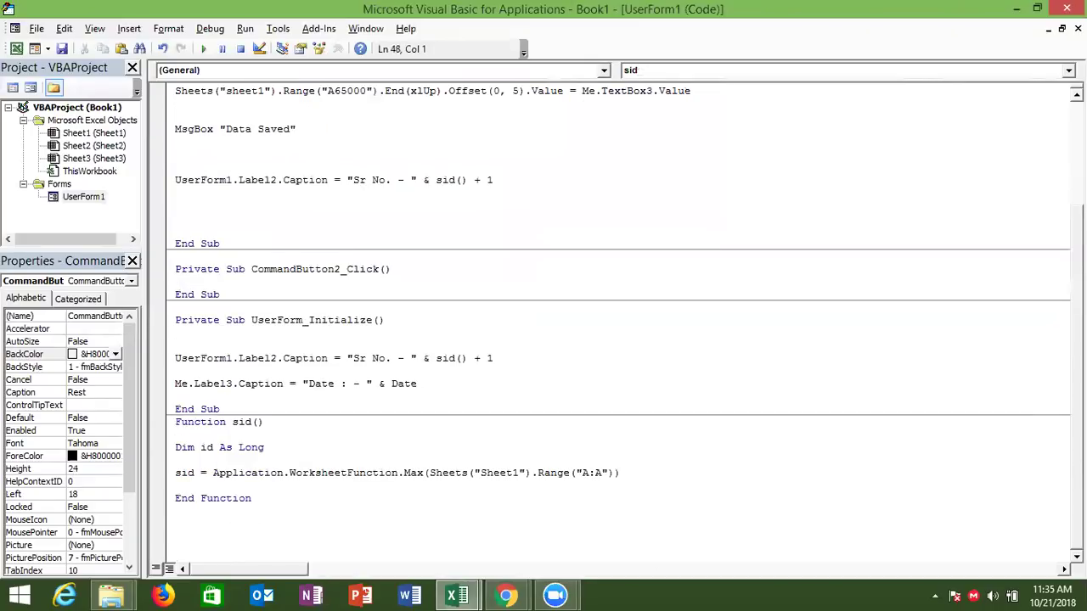
pyautogui.write('function ')
pyautogui.write('cl()')
pyautogui.press('Return')
pyautogui.hotkey('ctrl', 'v')
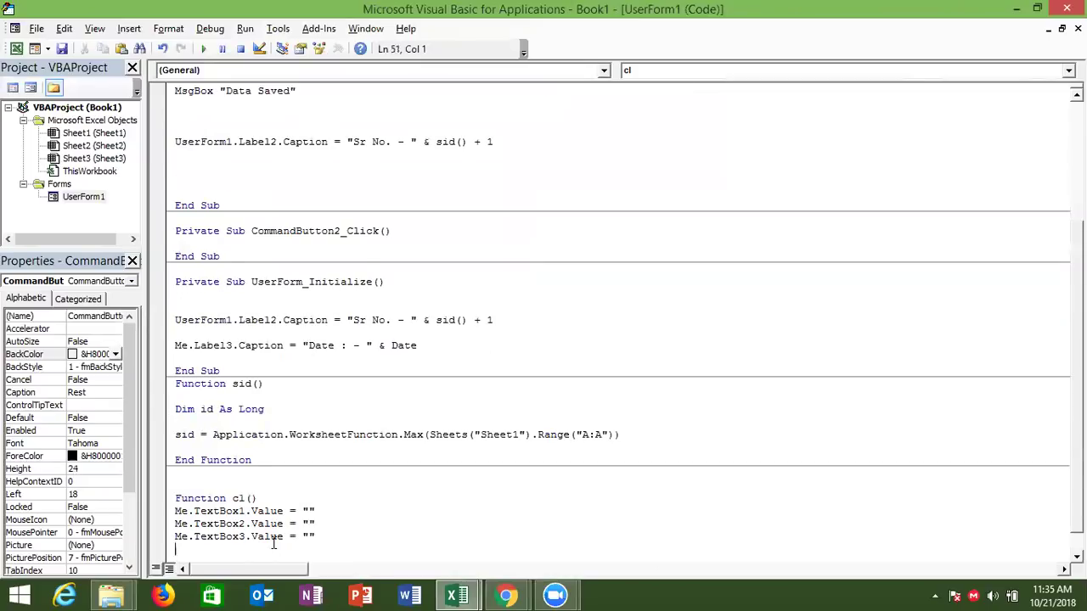
# - Add d=cl() to both the OK and Rest Click routines
pyautogui.click(207, 175)
pyautogui.click(197, 120)
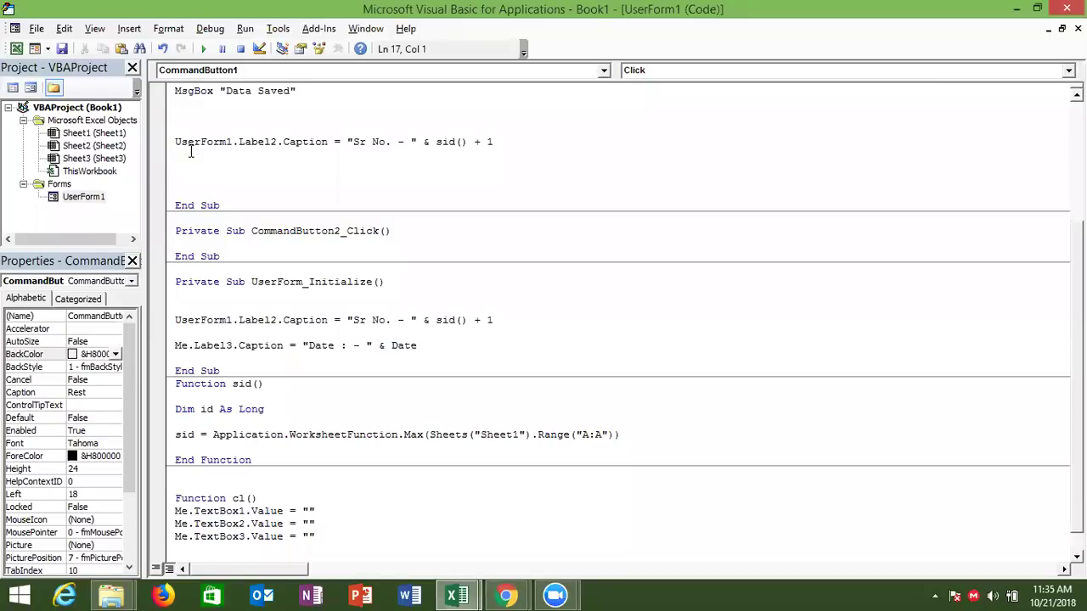
pyautogui.click(191, 152)
pyautogui.click(189, 112)
pyautogui.write('d=cl')
pyautogui.write('()')
pyautogui.click(202, 164)
pyautogui.click(213, 242)
pyautogui.write('d=cl()')
# - Save the record Om, Udaypur, 8547 from the form and dismiss Data Saved
pyautogui.click(223, 269)
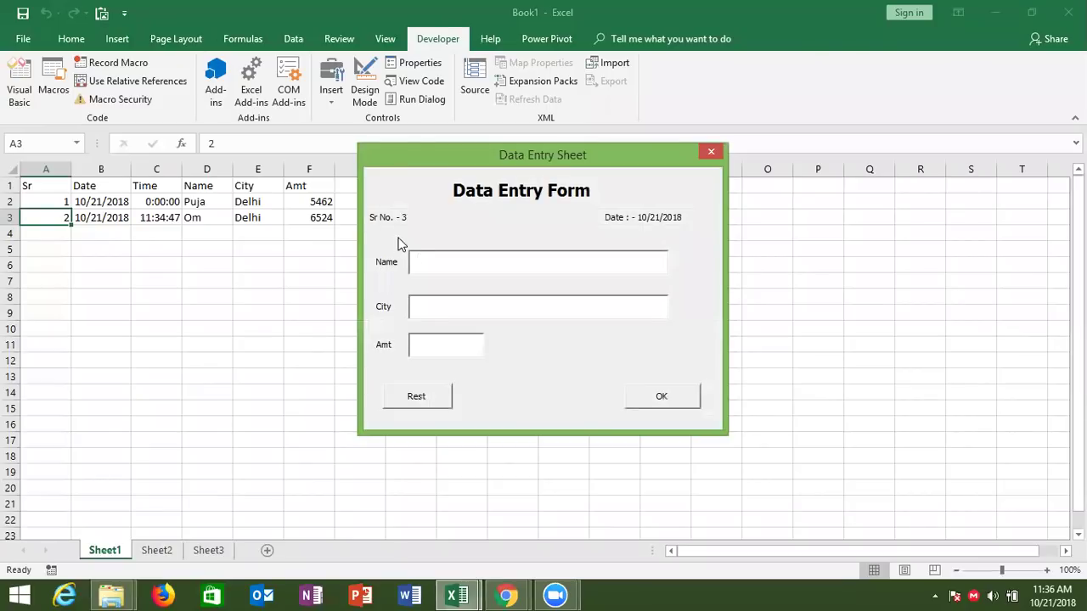
pyautogui.write('Om')
pyautogui.write('Uday')
pyautogui.write('pur')
pyautogui.press('Tab')
pyautogui.write('8547')
pyautogui.click(661, 399)
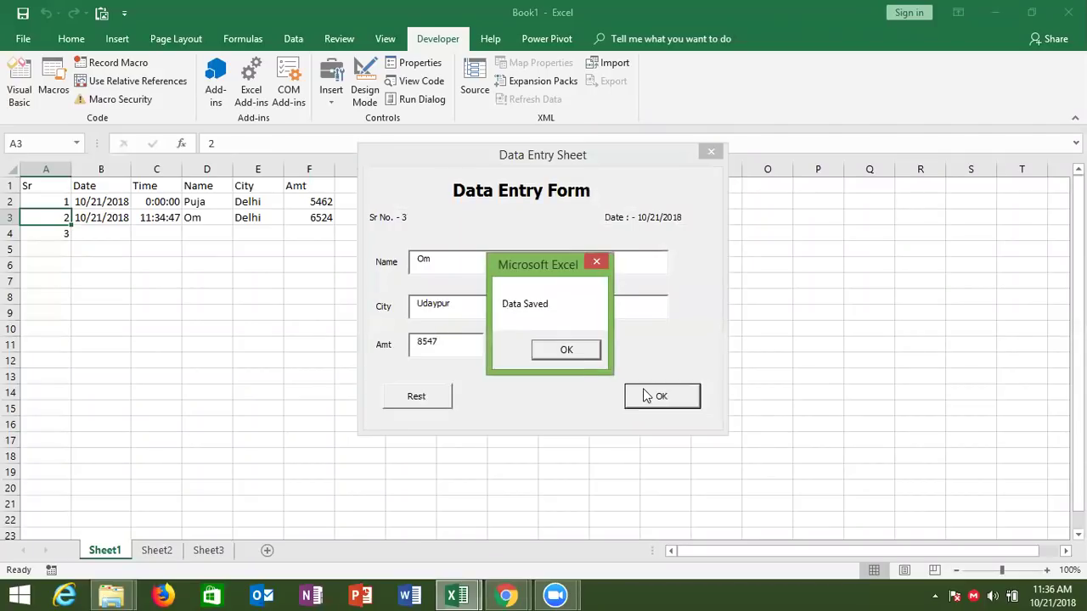
pyautogui.click(567, 350)
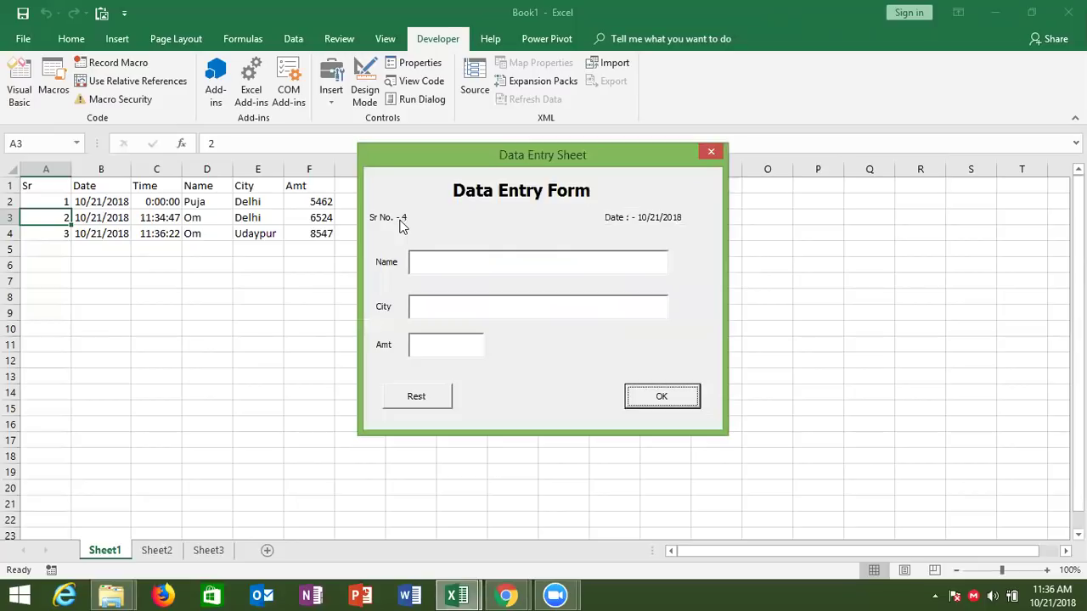
# - Type test text into City and Name, then clear the fields with Rest
pyautogui.click(432, 303)
pyautogui.write('sadsa')
pyautogui.click(437, 265)
pyautogui.write('das')
pyautogui.click(419, 399)
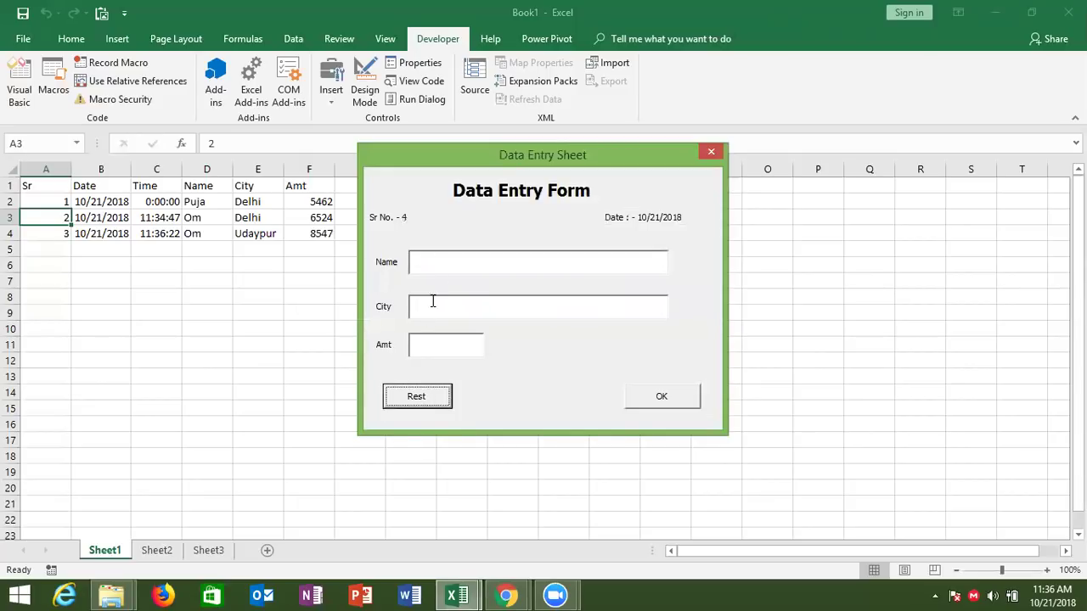
pyautogui.click(437, 270)
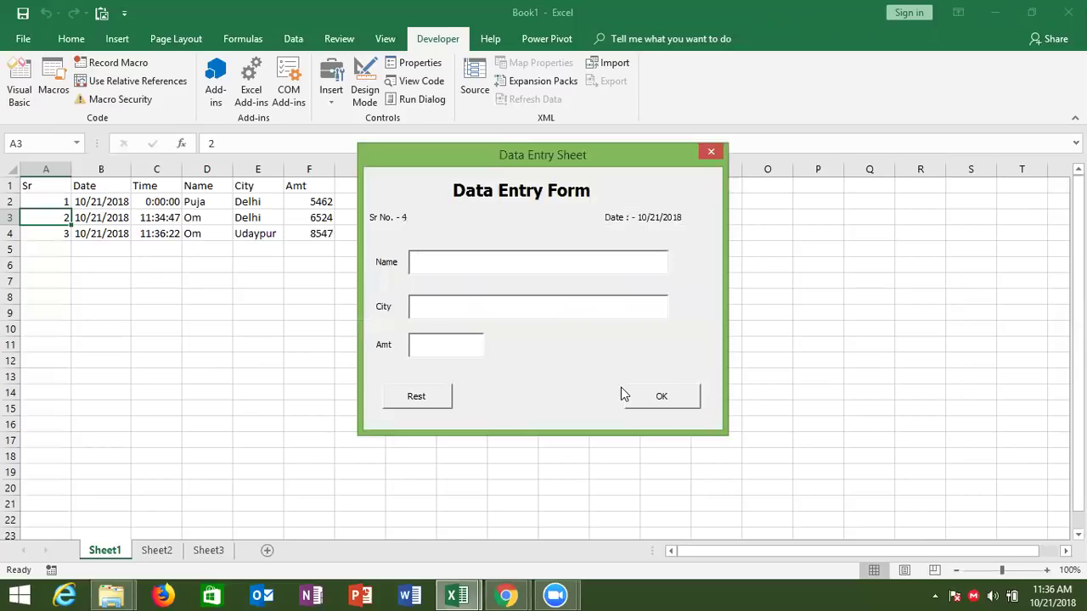
# - Close the test form and open the OK button's Click code from the designer
pyautogui.click(712, 154)
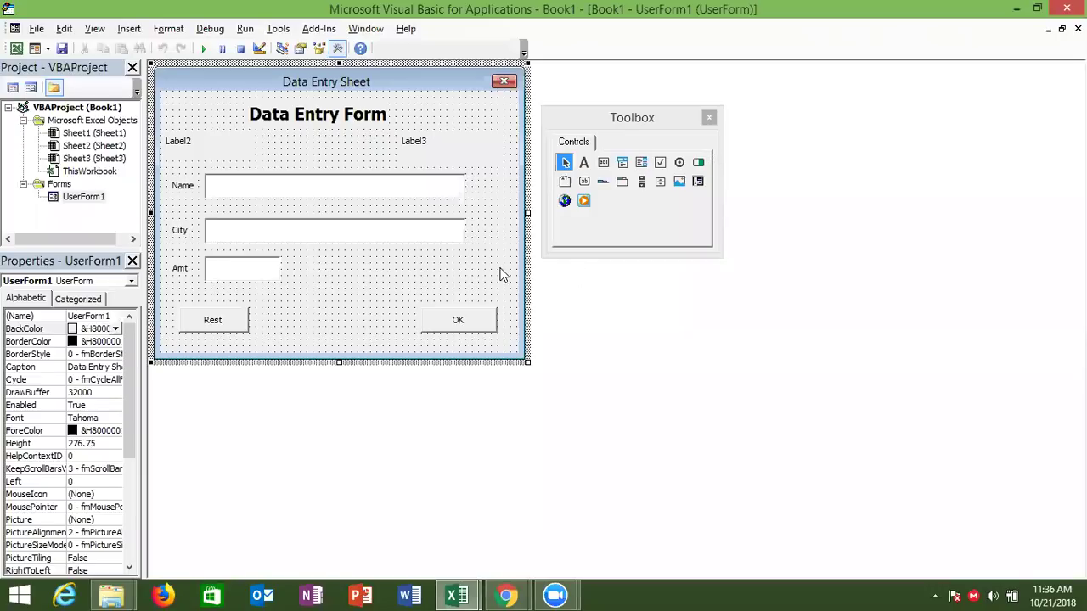
pyautogui.click(460, 322)
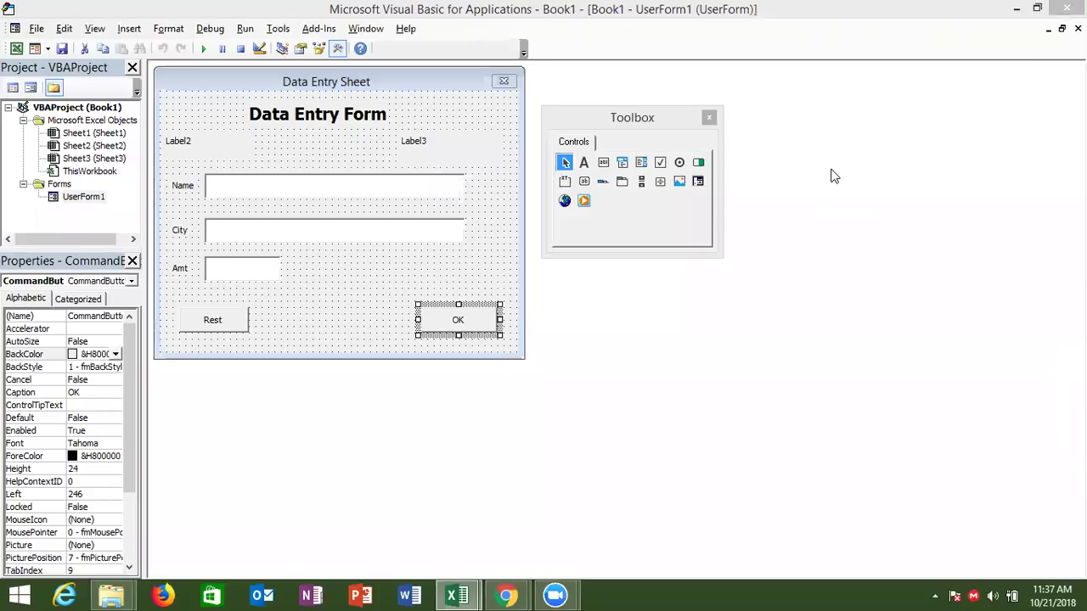
pyautogui.doubleClick(450, 314)
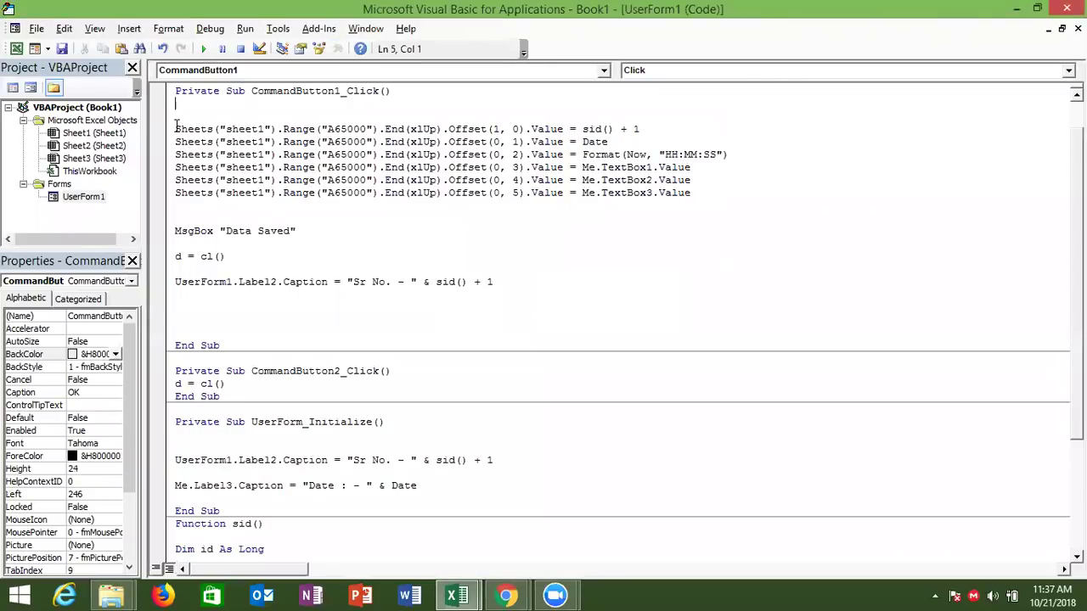
pyautogui.keyDown('shift'); pyautogui.click(445, 320); pyautogui.keyUp('shift')
pyautogui.moveTo(445, 319); pyautogui.dragTo(492, 301)
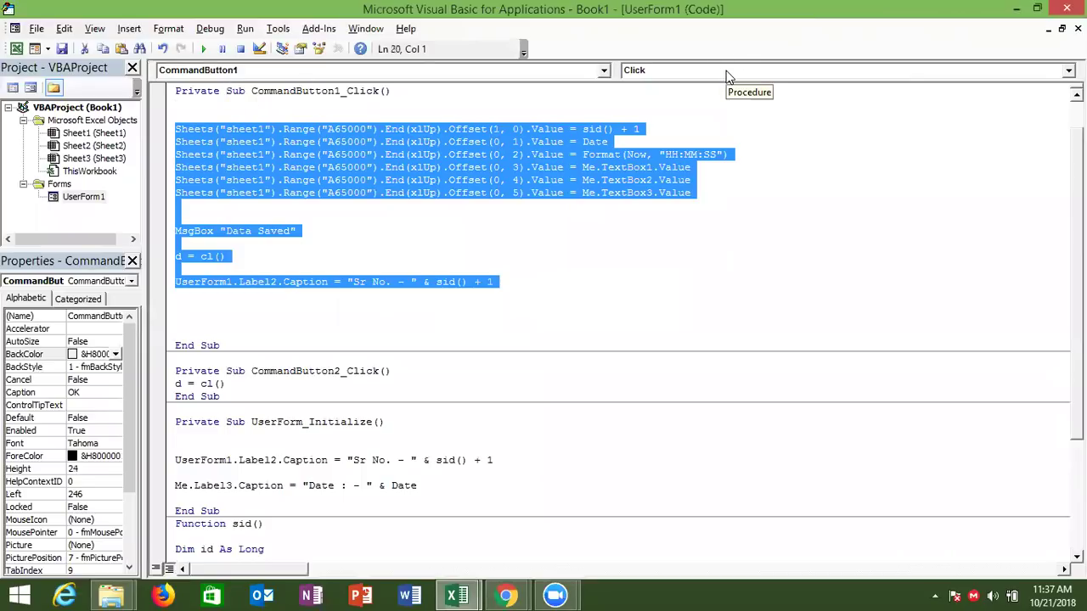
pyautogui.click(277, 460)
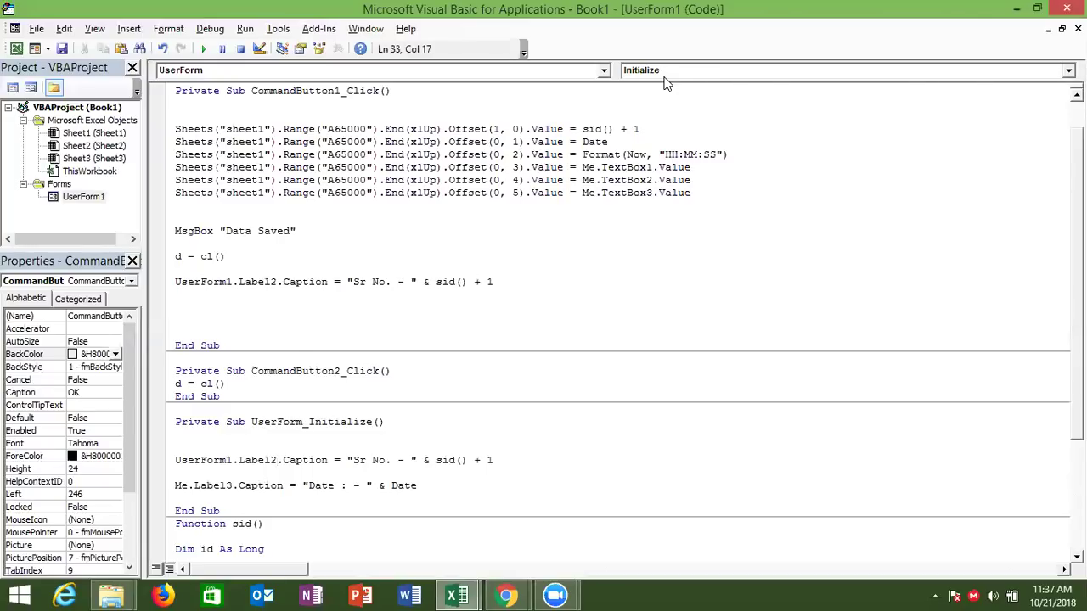
pyautogui.click(348, 385)
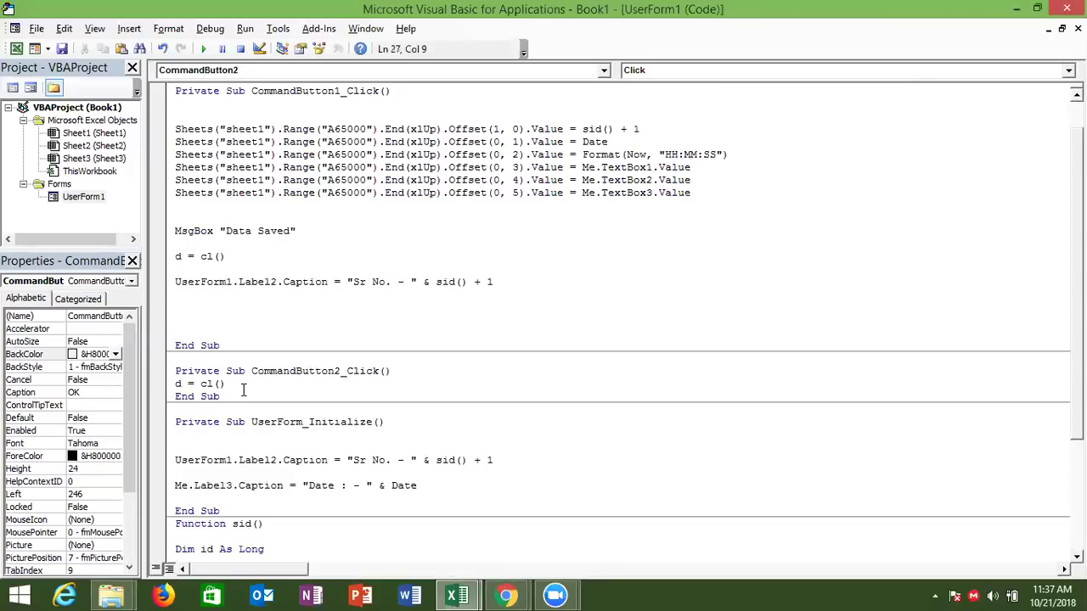
pyautogui.doubleClick(206, 384)
pyautogui.scroll(-3, 618, 320)
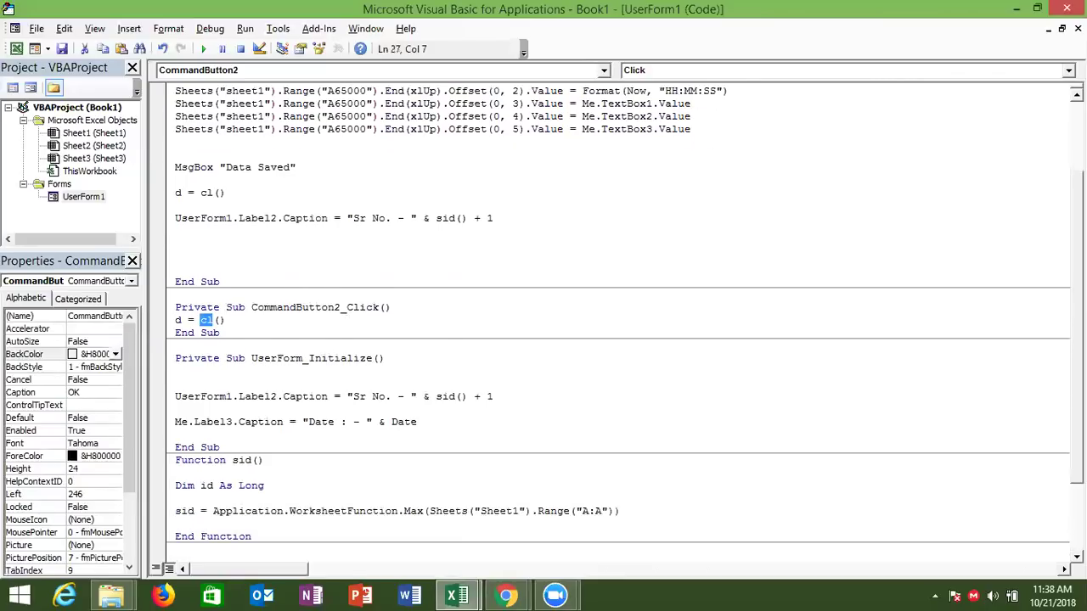
pyautogui.scroll(-2, 626, 320)
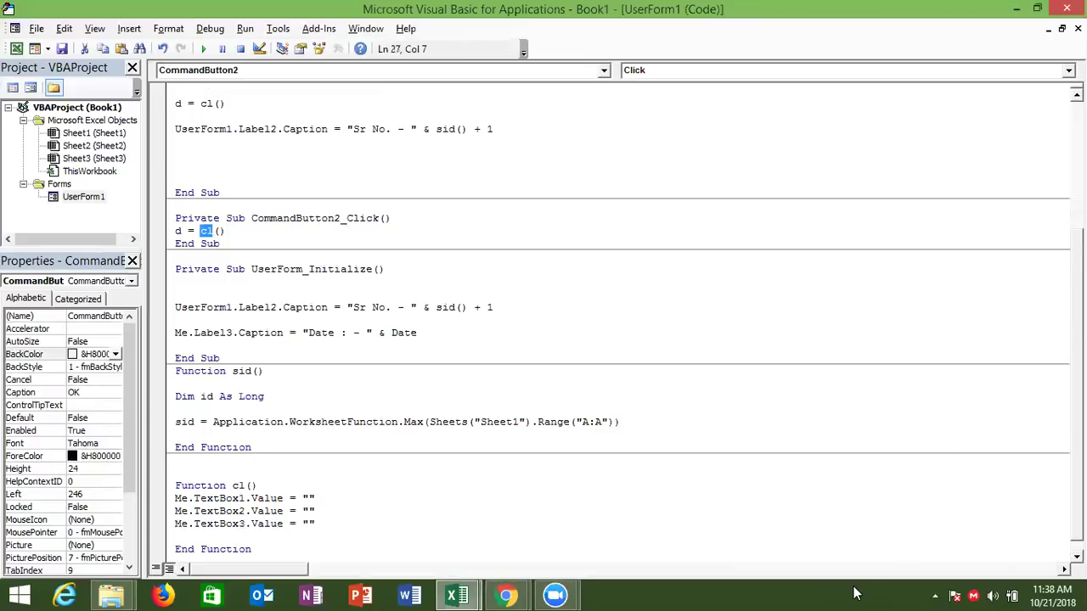
pyautogui.click(246, 536)
pyautogui.doubleClick(238, 485)
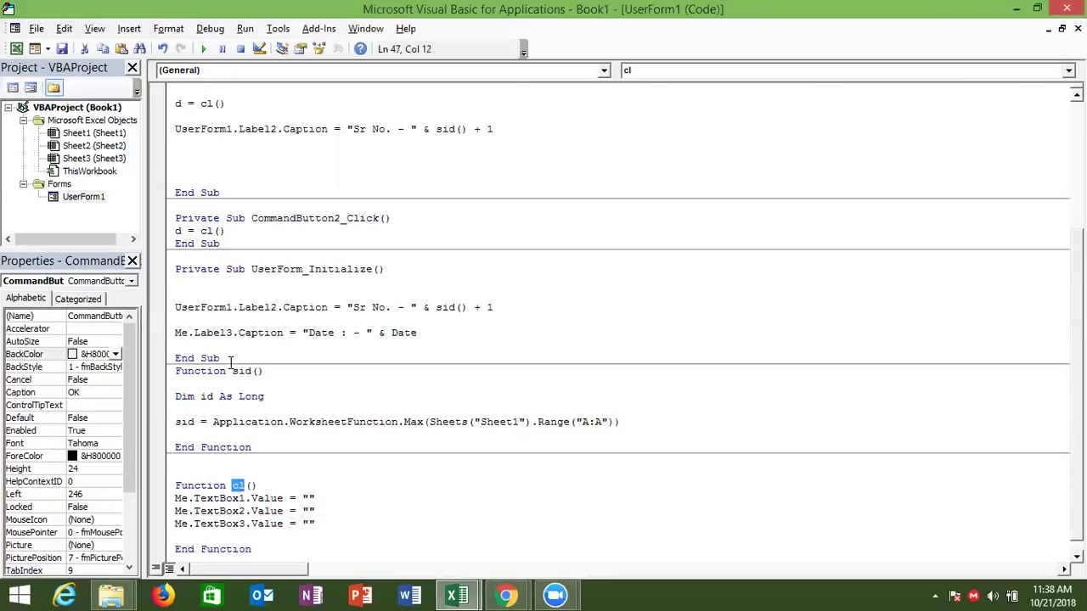
pyautogui.doubleClick(208, 230)
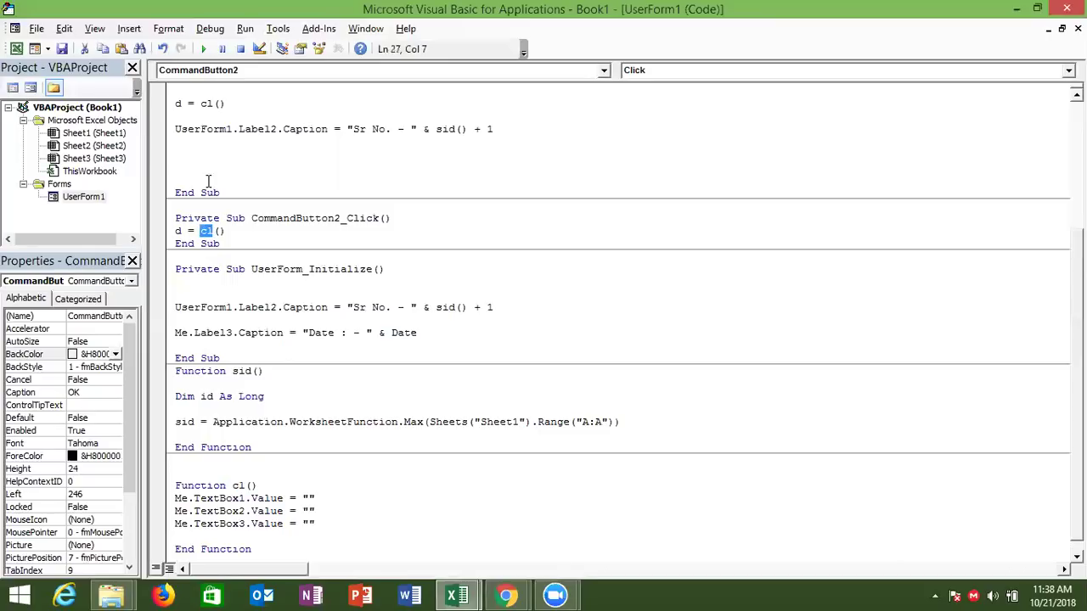
pyautogui.doubleClick(207, 104)
pyautogui.doubleClick(240, 371)
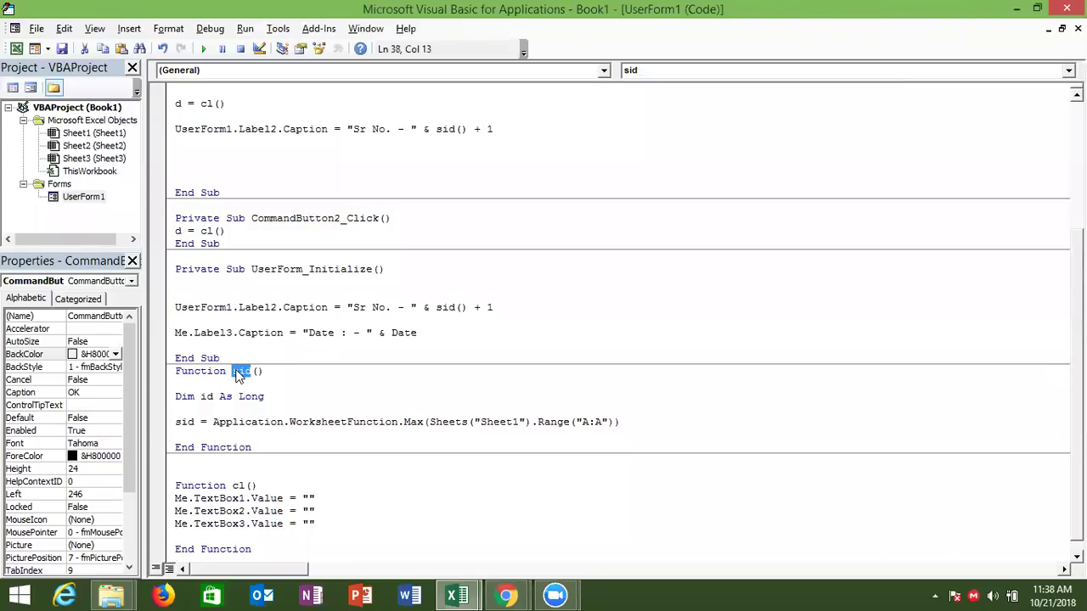
pyautogui.click(181, 110)
pyautogui.doubleClick(179, 104)
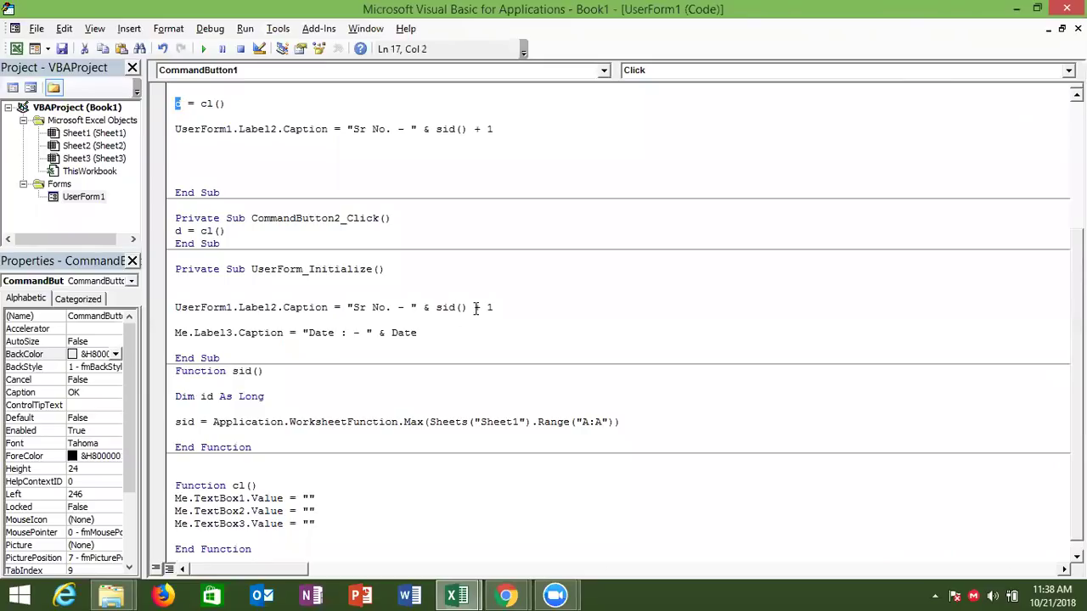
pyautogui.click(233, 305)
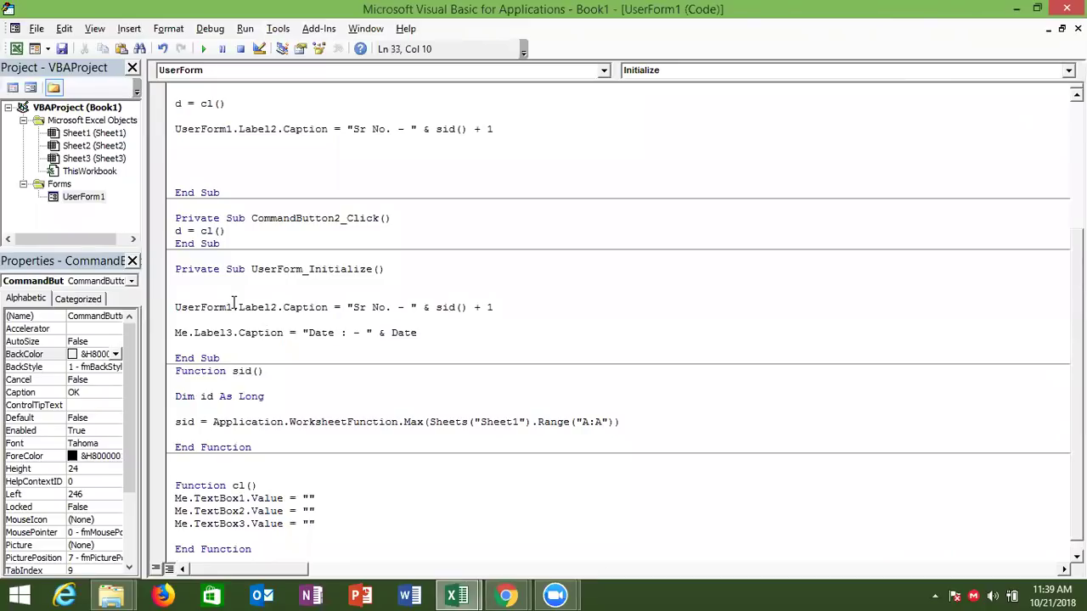
pyautogui.doubleClick(453, 308)
pyautogui.doubleClick(208, 105)
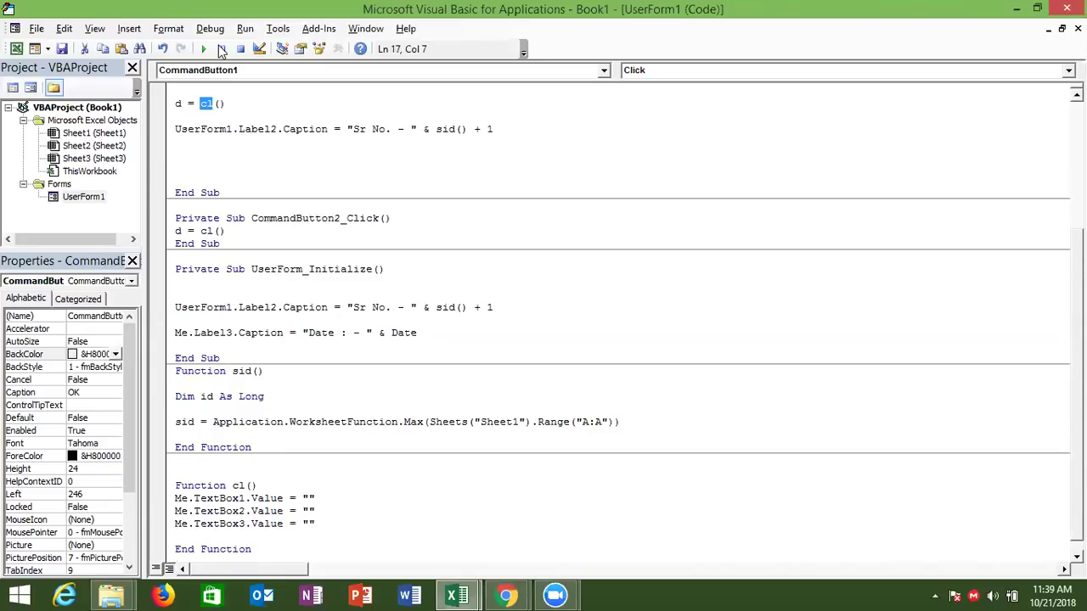
pyautogui.doubleClick(242, 371)
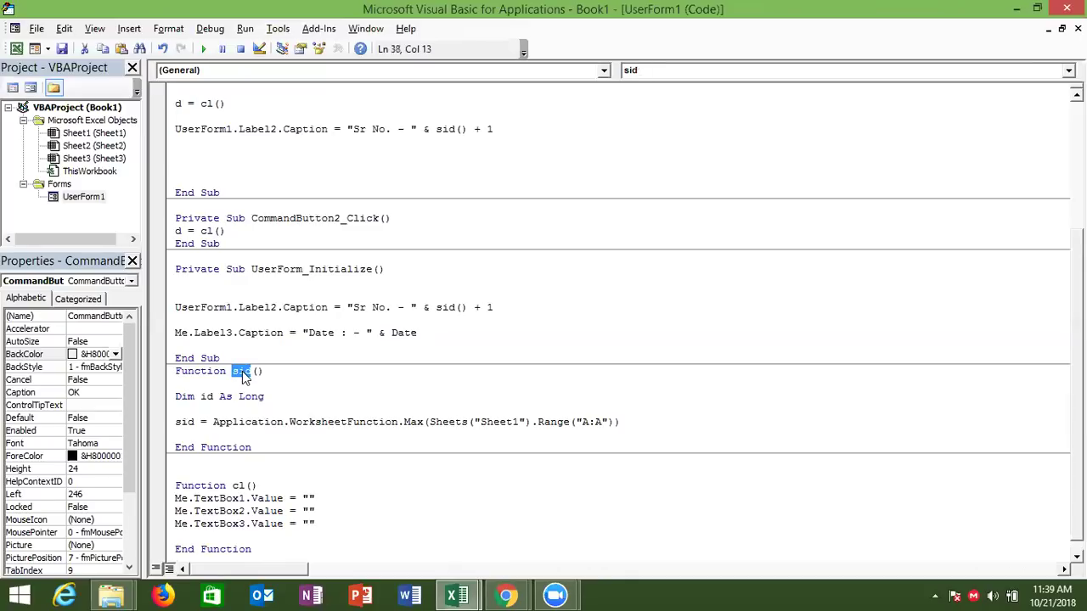
pyautogui.doubleClick(234, 424)
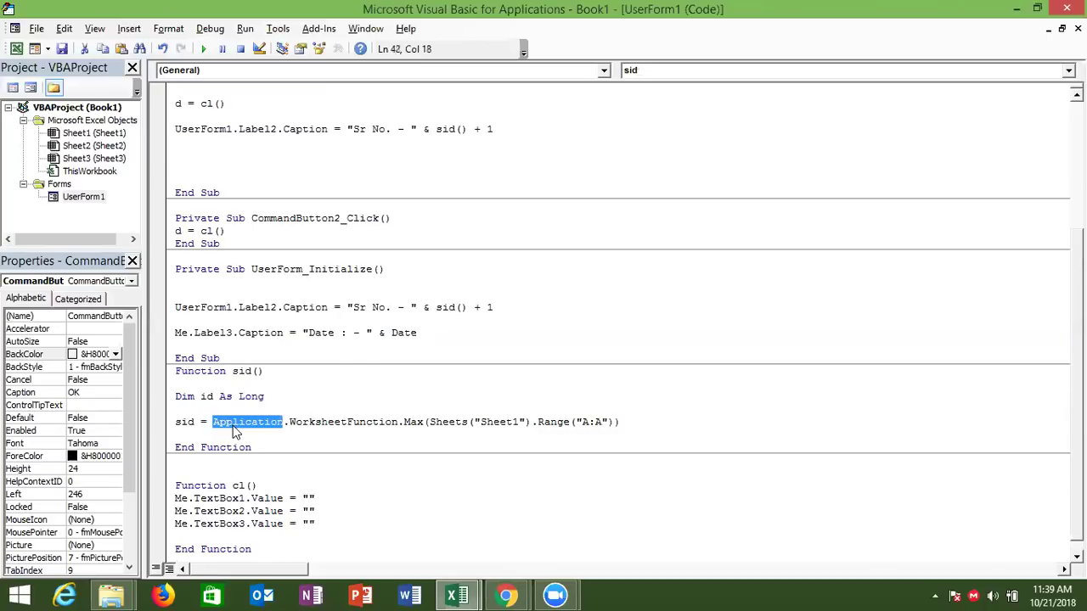
pyautogui.click(436, 306)
pyautogui.doubleClick(437, 307)
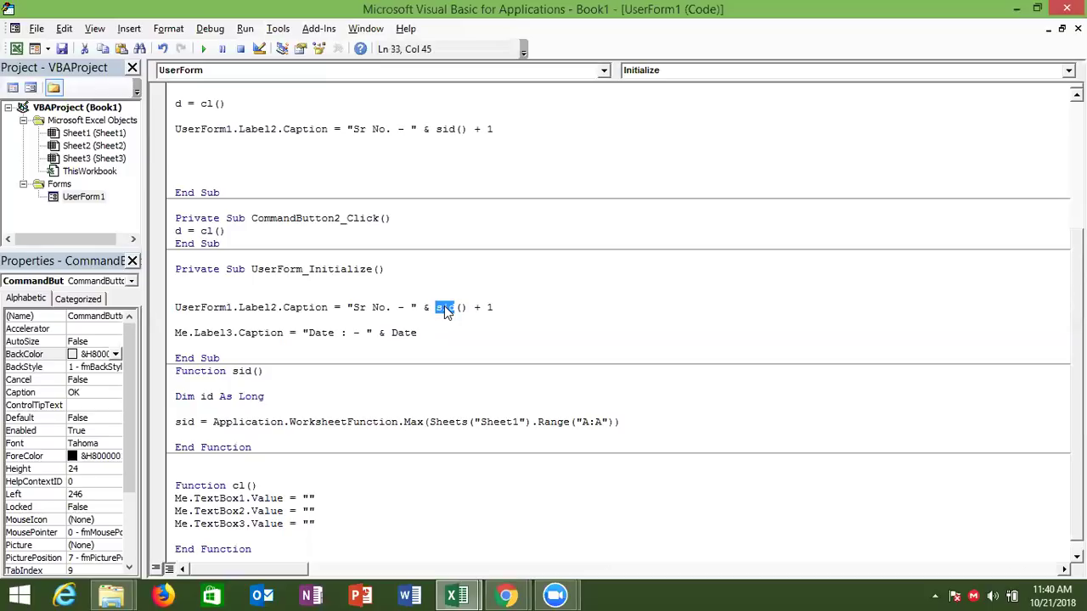
pyautogui.click(175, 423)
pyautogui.doubleClick(184, 422)
pyautogui.write('id')
pyautogui.click(187, 435)
pyautogui.write('sid=id')
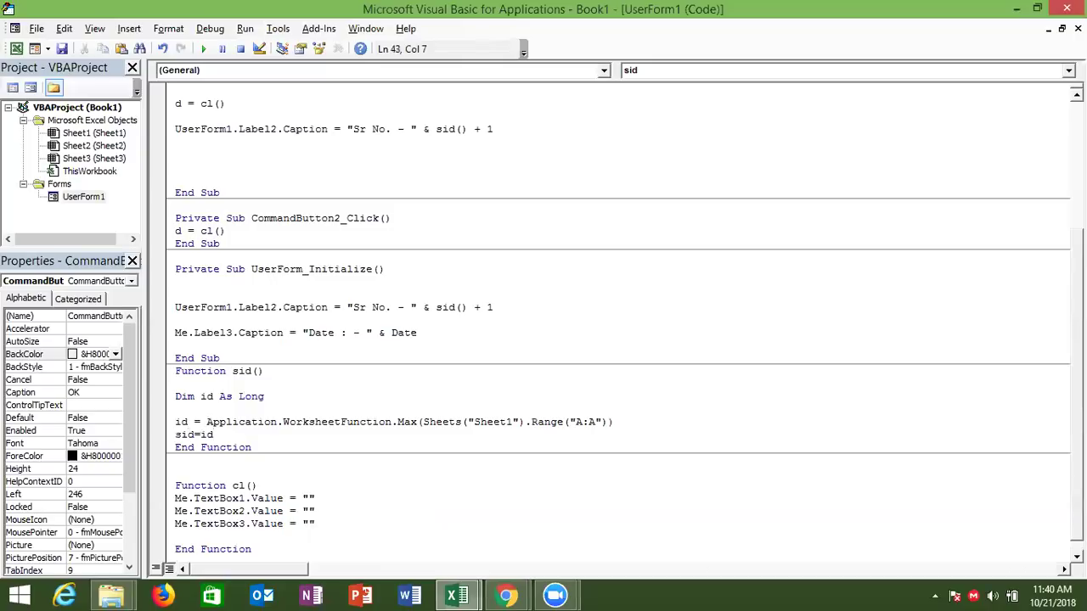
pyautogui.press('BackSpace')
pyautogui.press('BackSpace')
pyautogui.press('BackSpace')
pyautogui.press('BackSpace')
pyautogui.press('BackSpace')
pyautogui.doubleClick(183, 422)
pyautogui.write('sid')
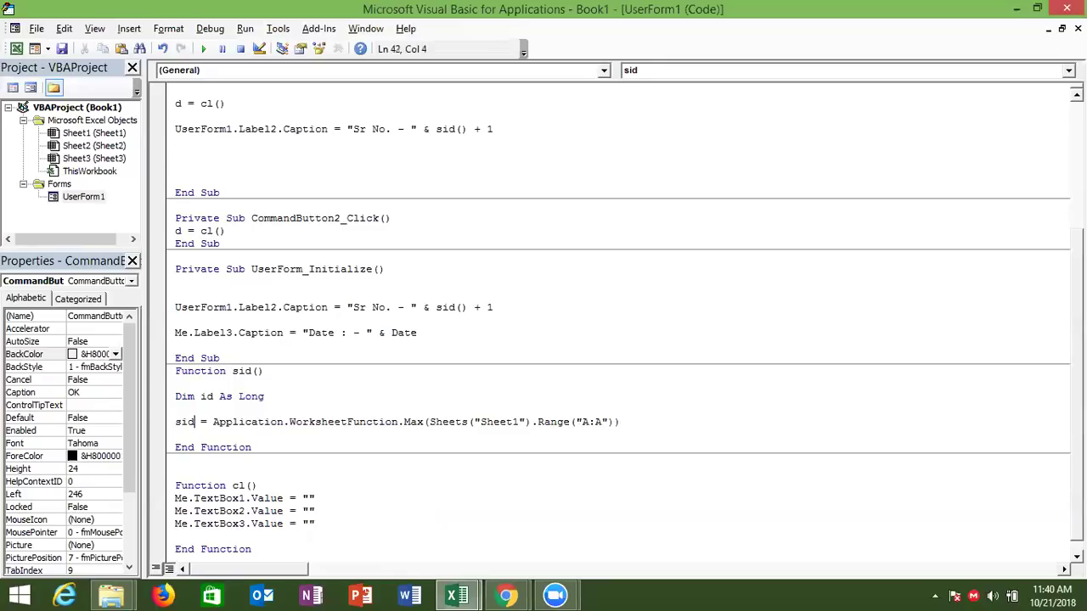
pyautogui.hotkey('ctrl', 'Up')
pyautogui.hotkey('ctrl', 'Up')
pyautogui.hotkey('ctrl', 'Up')
pyautogui.hotkey('ctrl', 'Up')
pyautogui.hotkey('ctrl', 'Up')
pyautogui.hotkey('ctrl', 'Down')
pyautogui.hotkey('ctrl', 'Down')
pyautogui.hotkey('ctrl', 'Down')
pyautogui.hotkey('ctrl', 'Down')
pyautogui.hotkey('ctrl', 'Down')
pyautogui.hotkey('ctrl', 'Down')
pyautogui.hotkey('ctrl', 'Up')
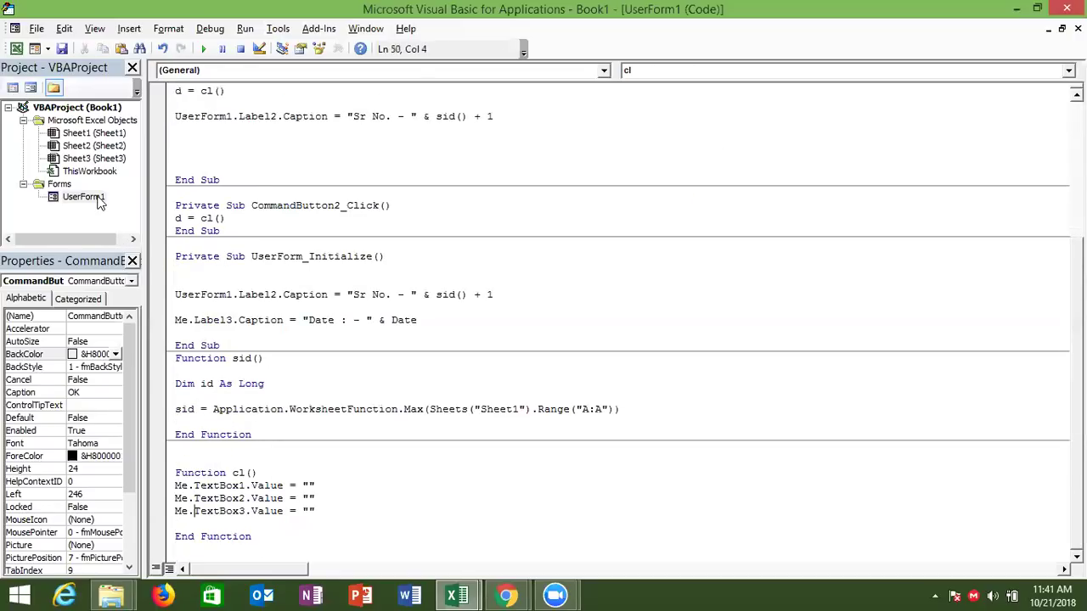
# - Bring back the workbook and macro editor, then test-run UserForm1 and close it
pyautogui.doubleClick(82, 197)
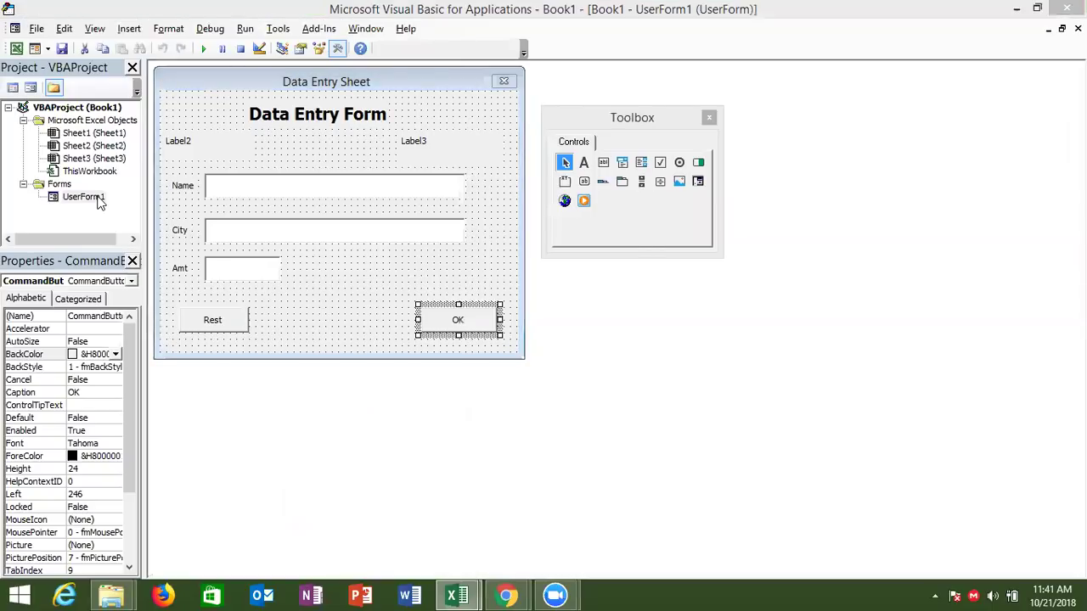
pyautogui.press('super+d')
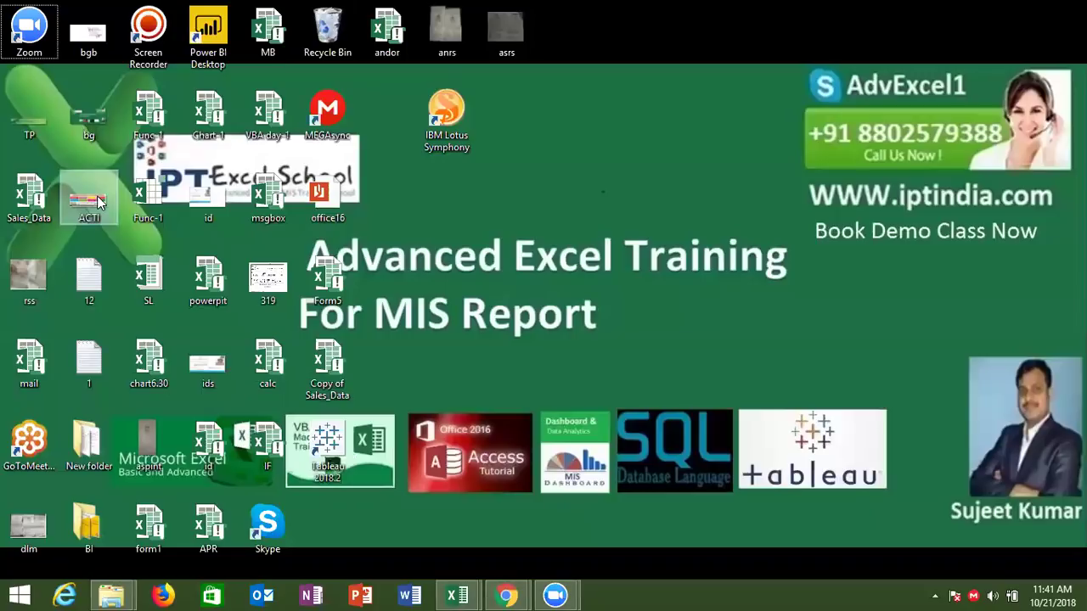
pyautogui.moveTo(457, 595)
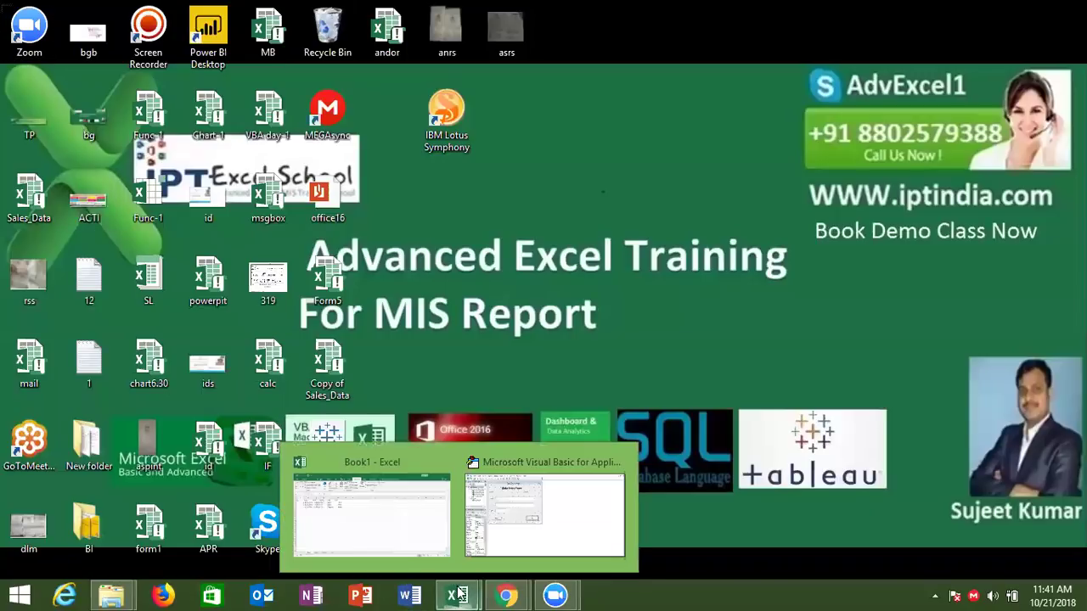
pyautogui.click(407, 539)
pyautogui.click(26, 85)
pyautogui.doubleClick(83, 196)
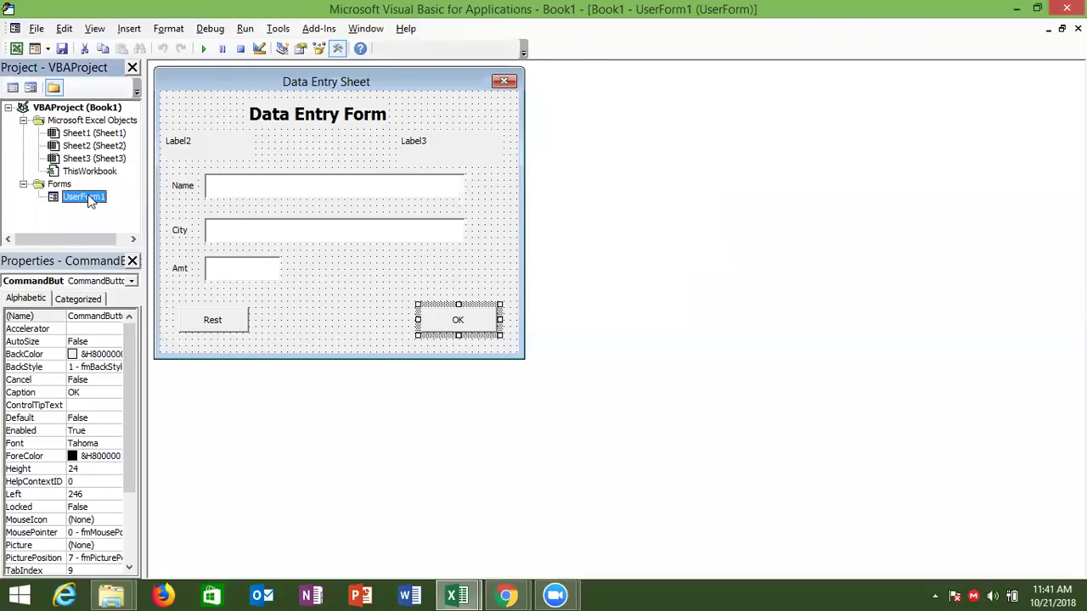
pyautogui.click(203, 51)
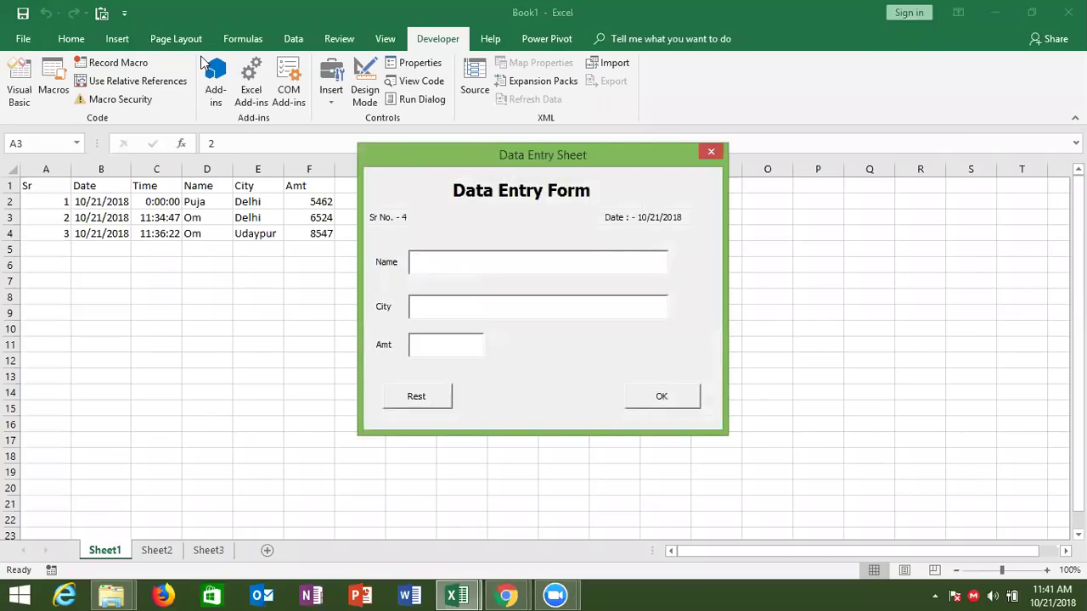
pyautogui.click(712, 152)
# - Back in Excel, hide Sheet1 holding the three records
pyautogui.hotkey('alt', 'F11')
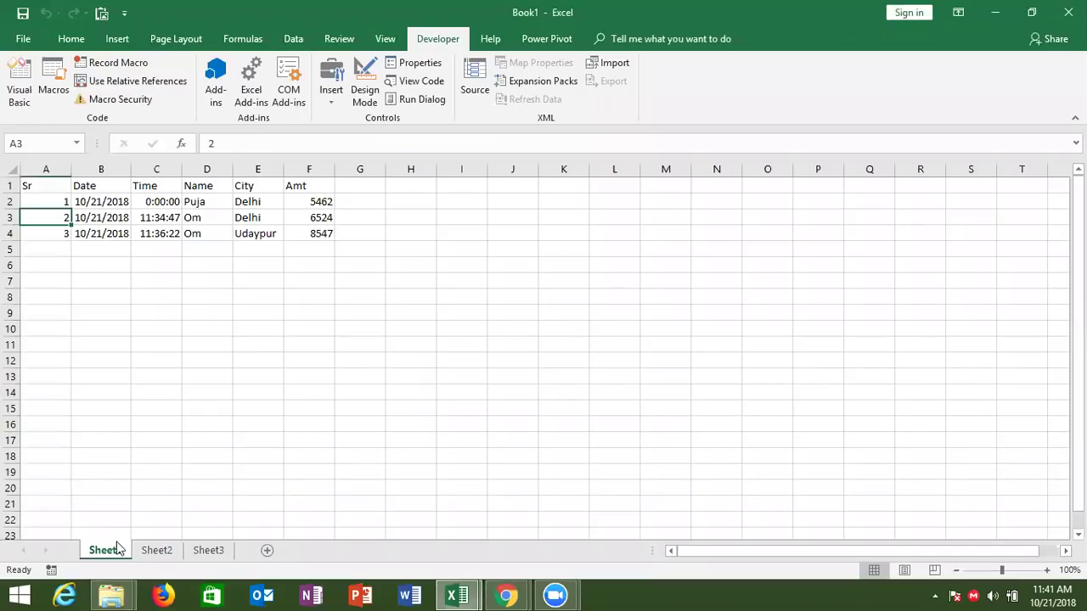
pyautogui.rightClick(113, 549)
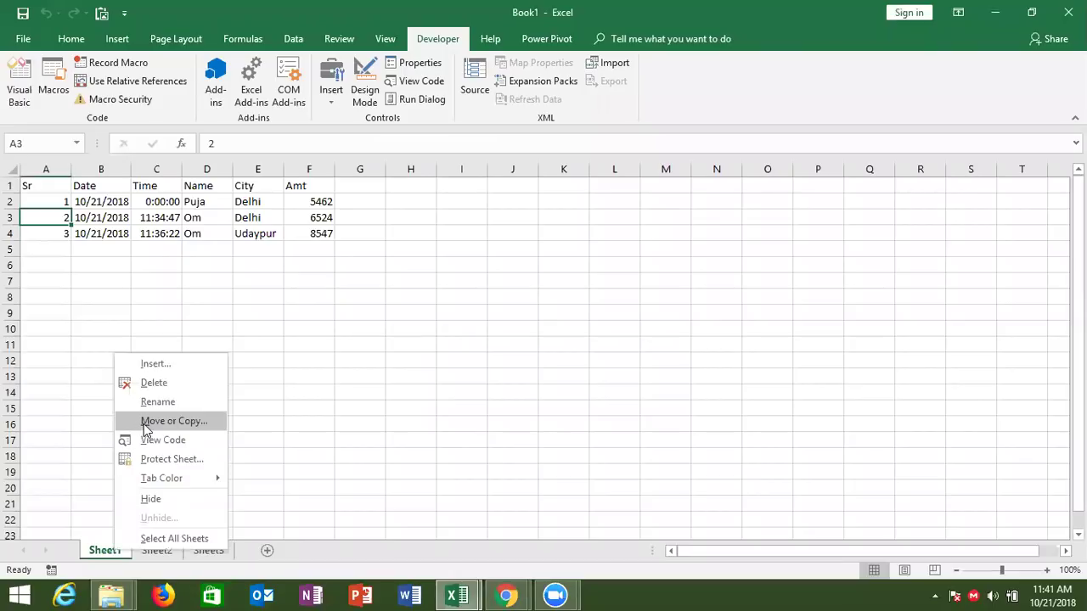
pyautogui.click(163, 496)
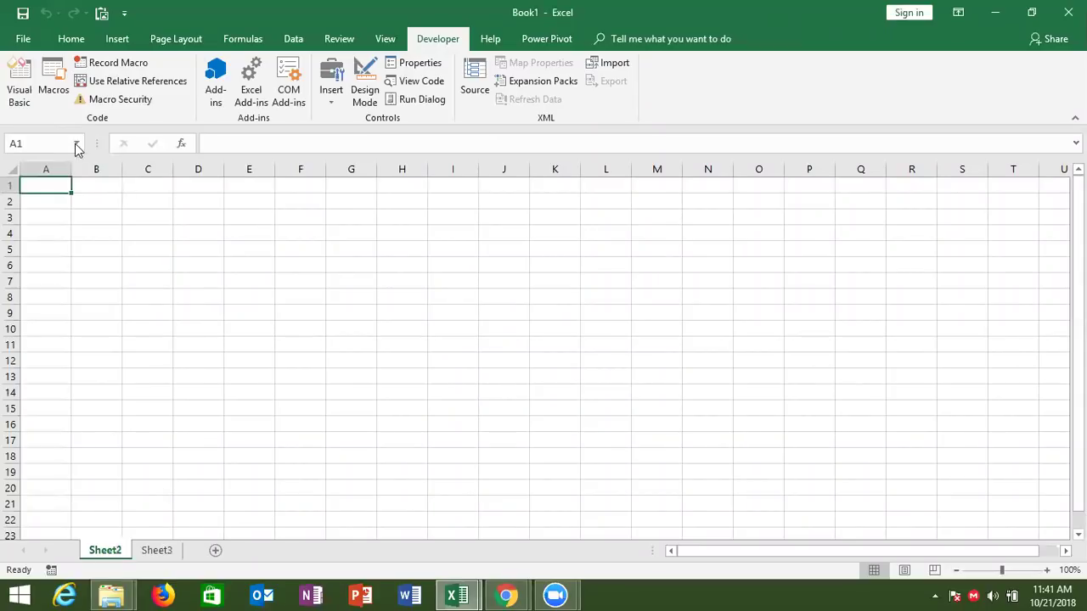
# - Insert Module1 and write Sub ou() containing UserForm1.Show
pyautogui.hotkey('alt', 'F11')
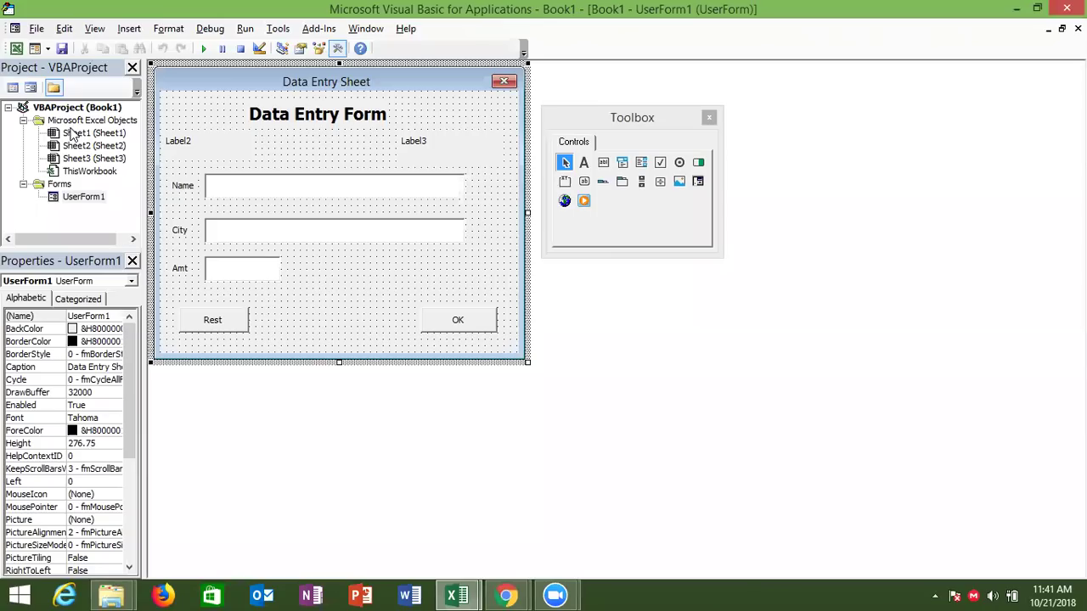
pyautogui.click(130, 34)
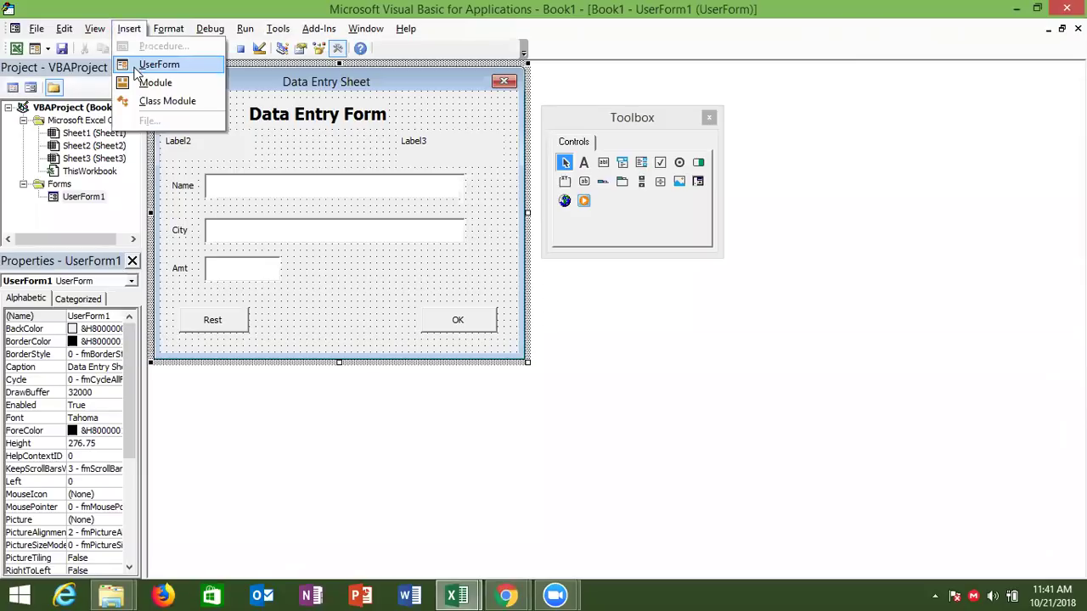
pyautogui.click(138, 84)
pyautogui.write('sub ou')
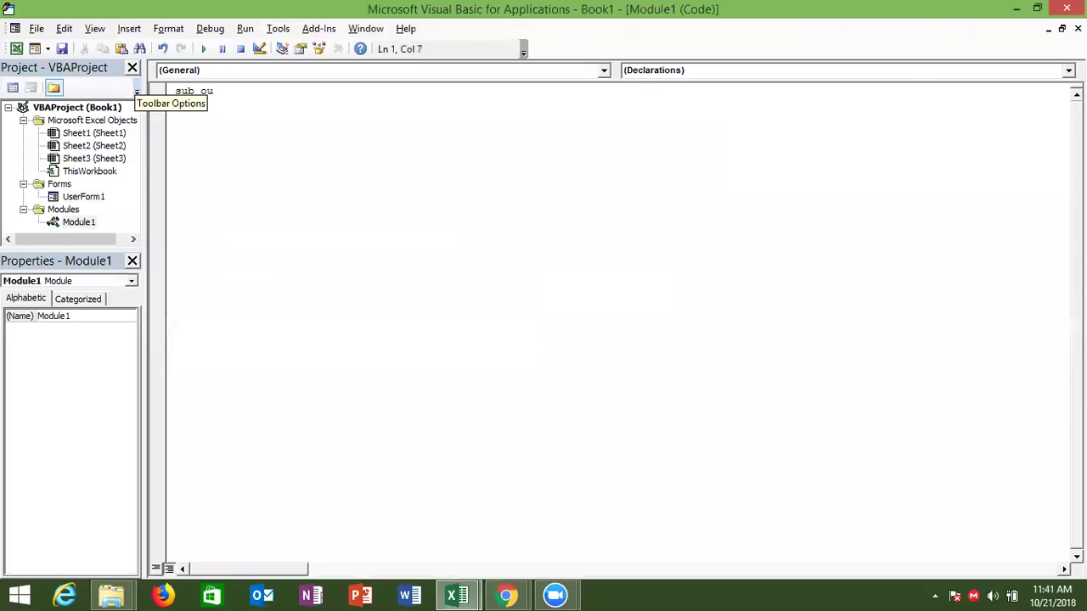
pyautogui.write('()')
pyautogui.press('Return')
pyautogui.press('Return')
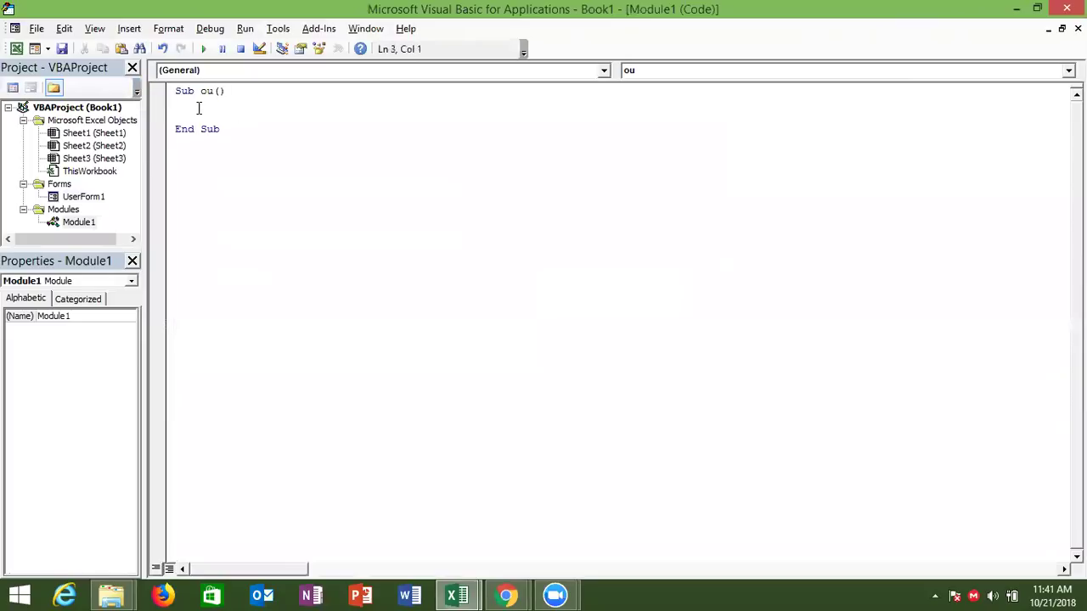
pyautogui.write('userform1.')
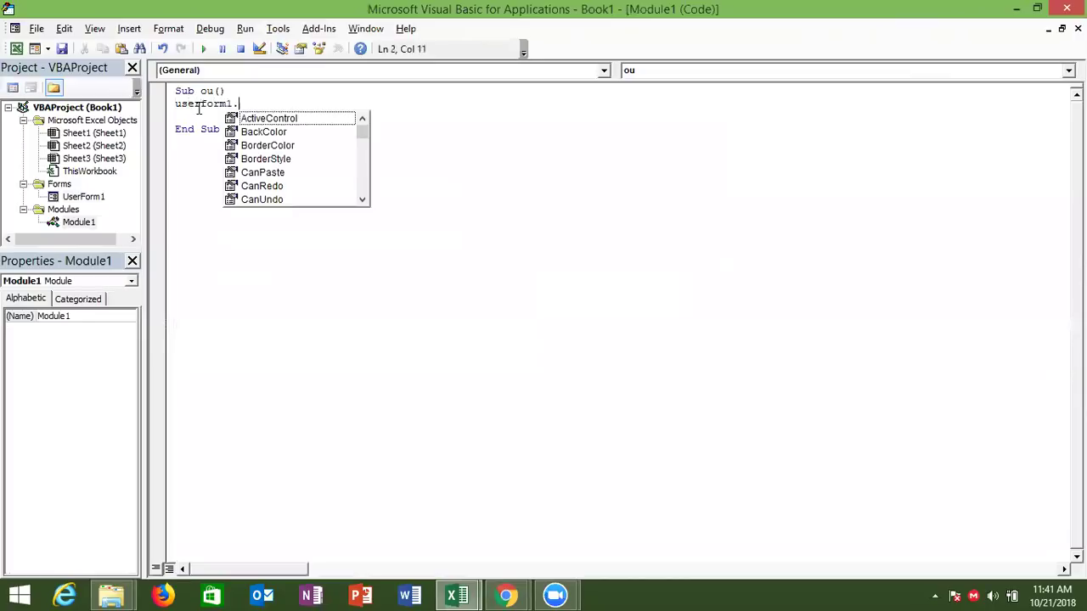
pyautogui.write('show')
pyautogui.press('Tab')
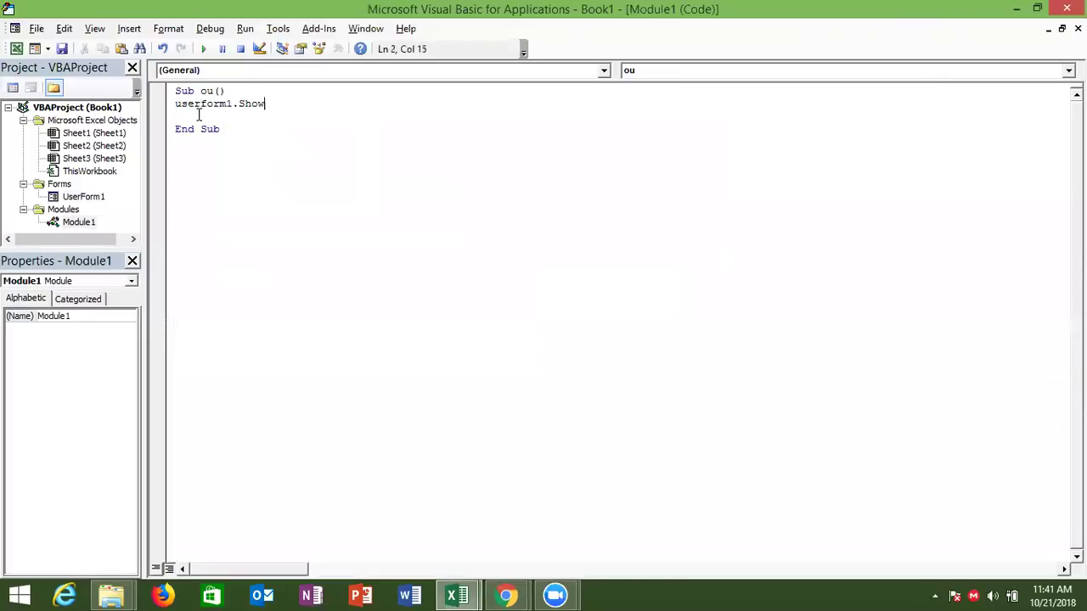
pyautogui.press('Return')
# - Run the ou macro and close the Data Entry form it opens at Sr No. 4
pyautogui.hotkey('alt', 'Tab')
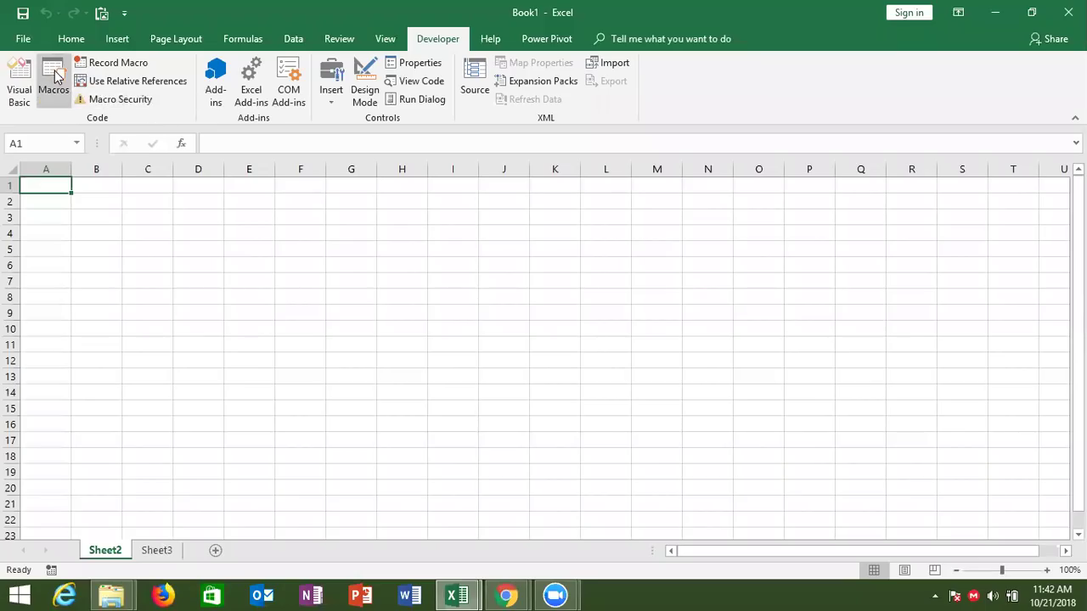
pyautogui.click(53, 81)
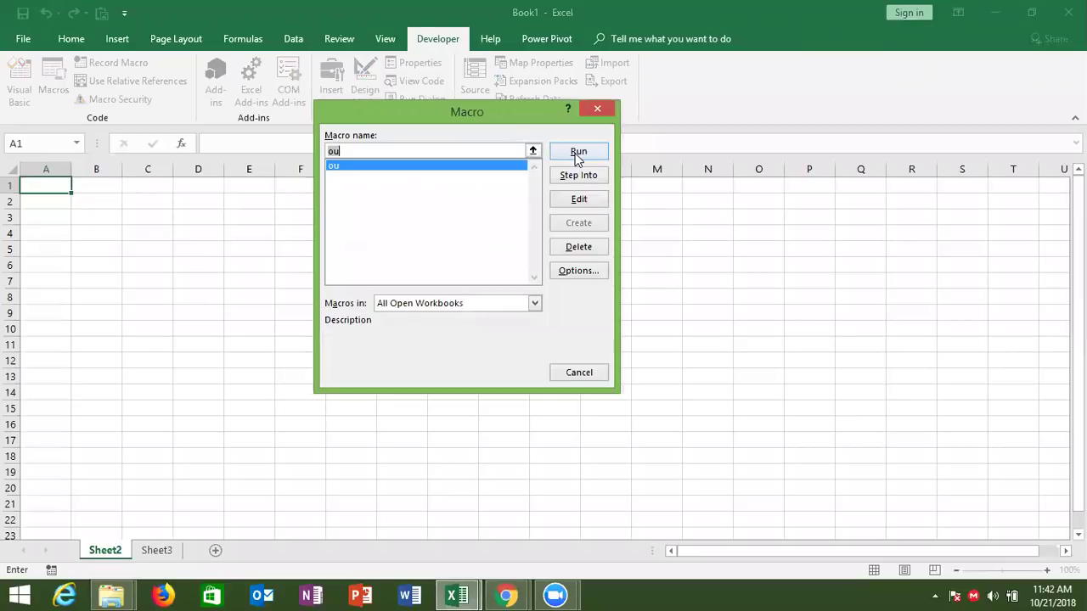
pyautogui.click(577, 154)
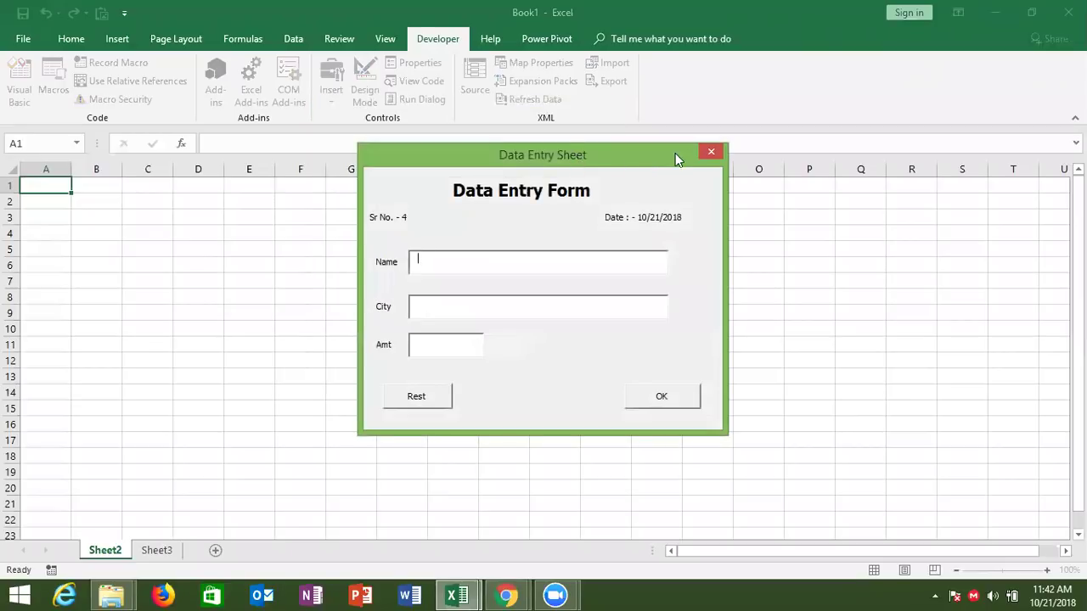
pyautogui.click(708, 152)
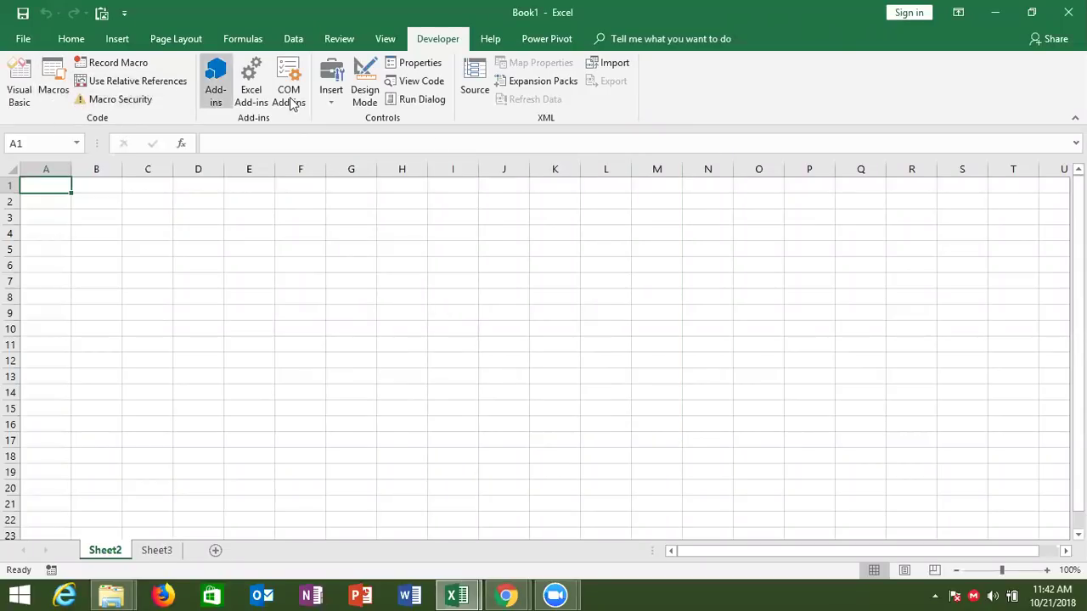
# - Draw a form push button across E2:G2 and assign it the ou macro
pyautogui.click(332, 104)
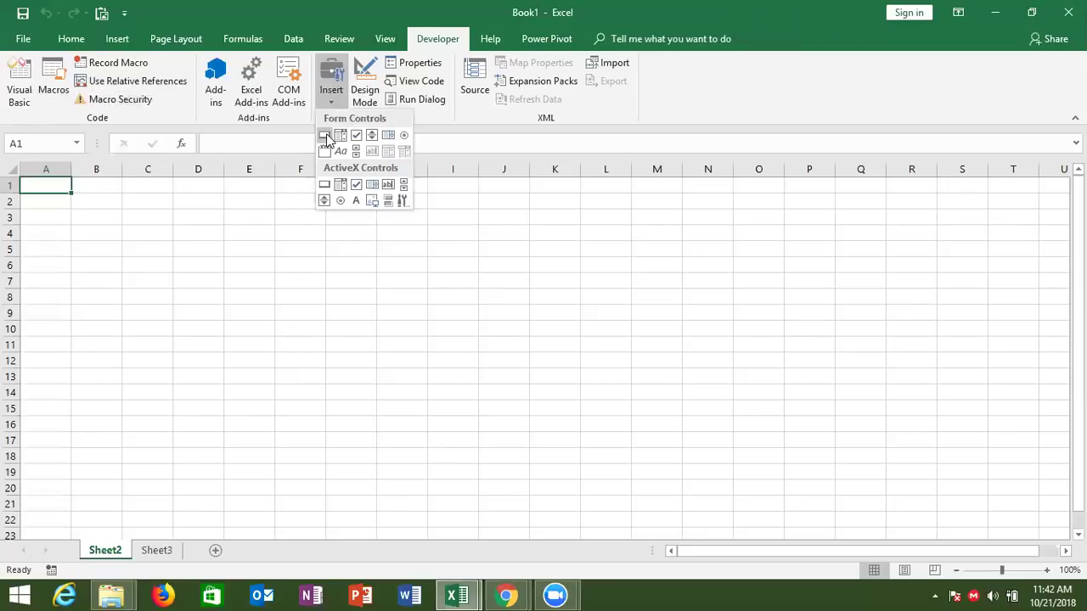
pyautogui.click(326, 139)
pyautogui.moveTo(259, 190); pyautogui.dragTo(395, 216)
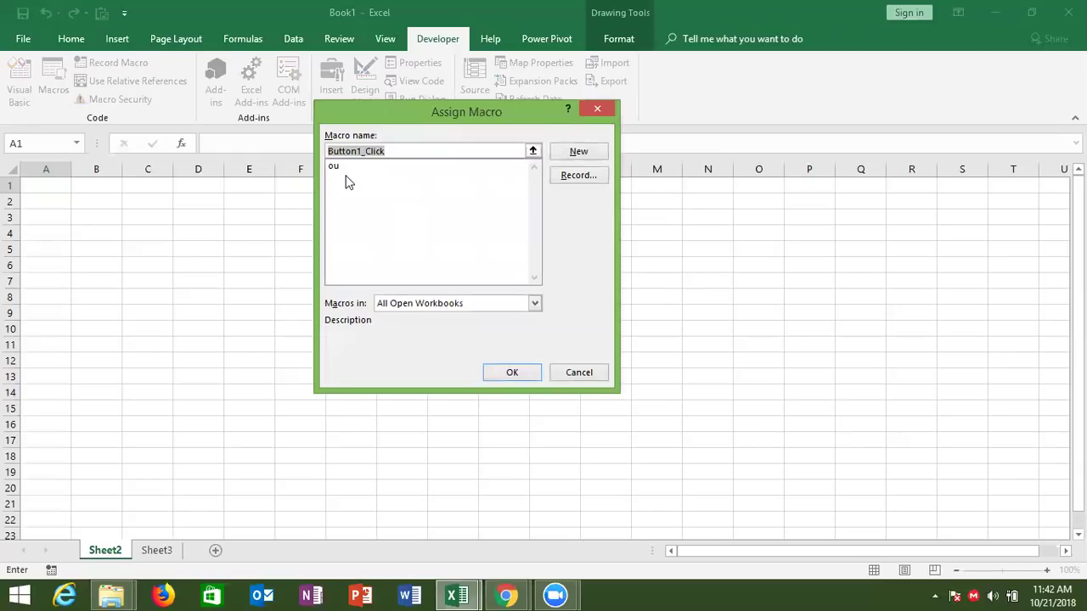
pyautogui.click(340, 167)
pyautogui.click(511, 373)
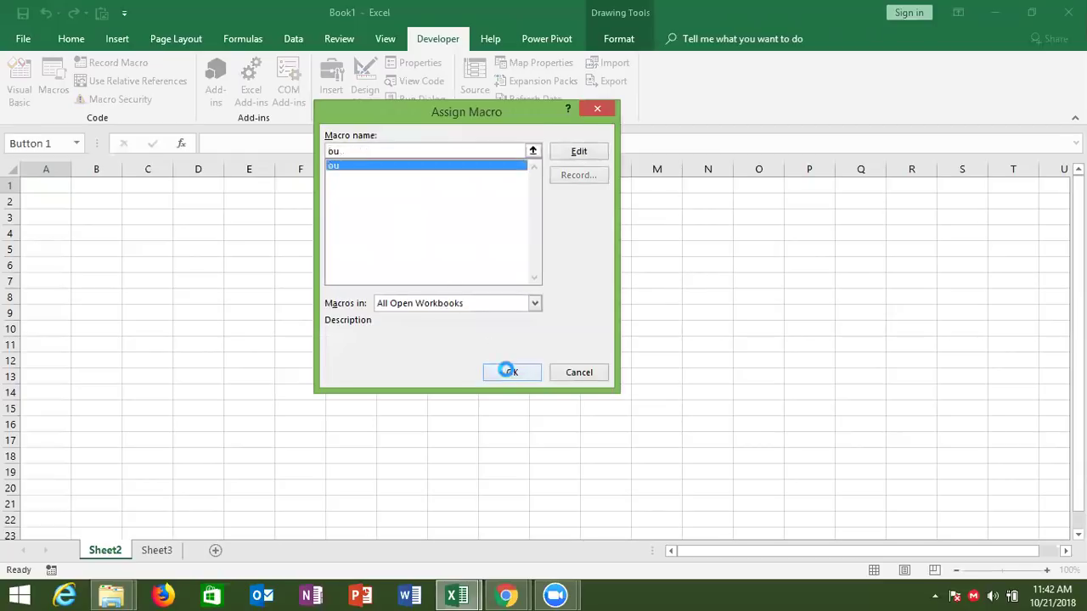
# - Relabel the new button from 'Button 1' to 'Data Entry'
pyautogui.click(344, 207)
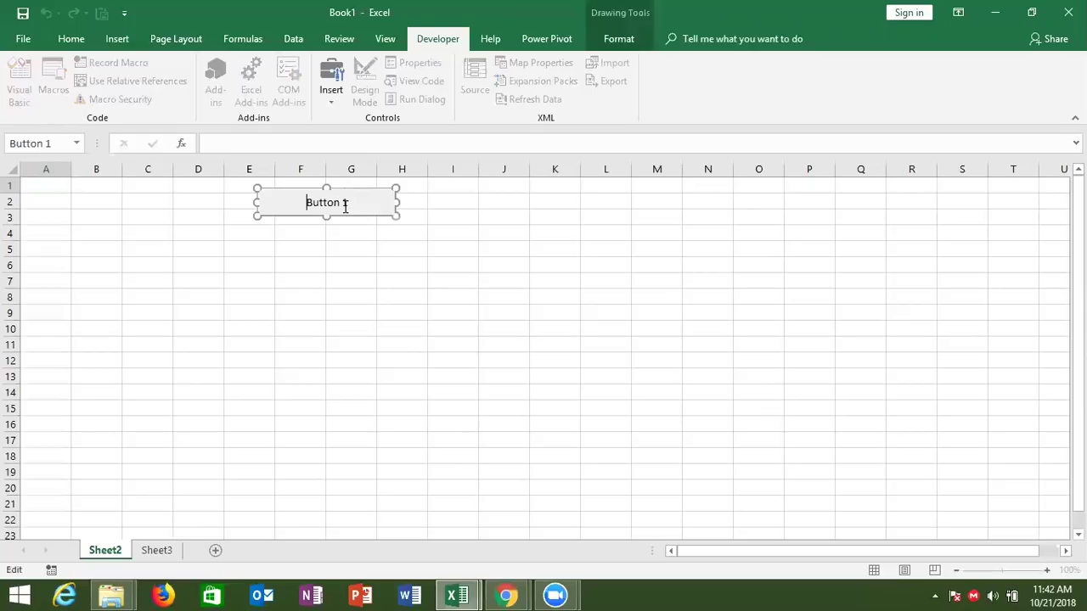
pyautogui.hotkey('ctrl', 'a')
pyautogui.press('BackSpace')
pyautogui.write('Data Entry')
pyautogui.click(320, 255)
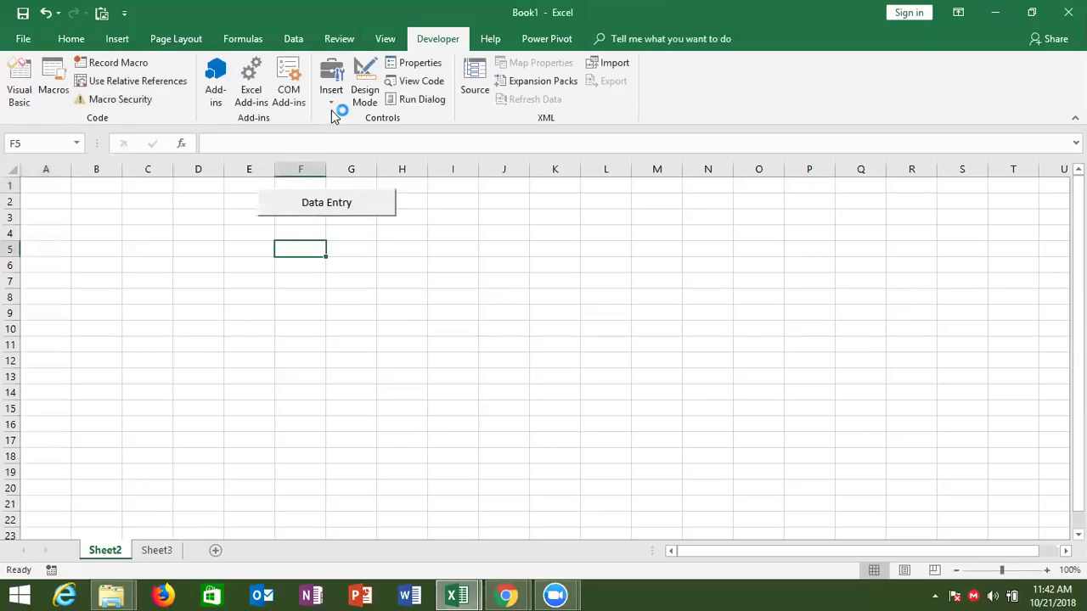
# - Add an ActiveX command button around F5 captioned 'Data Entry'
pyautogui.click(331, 104)
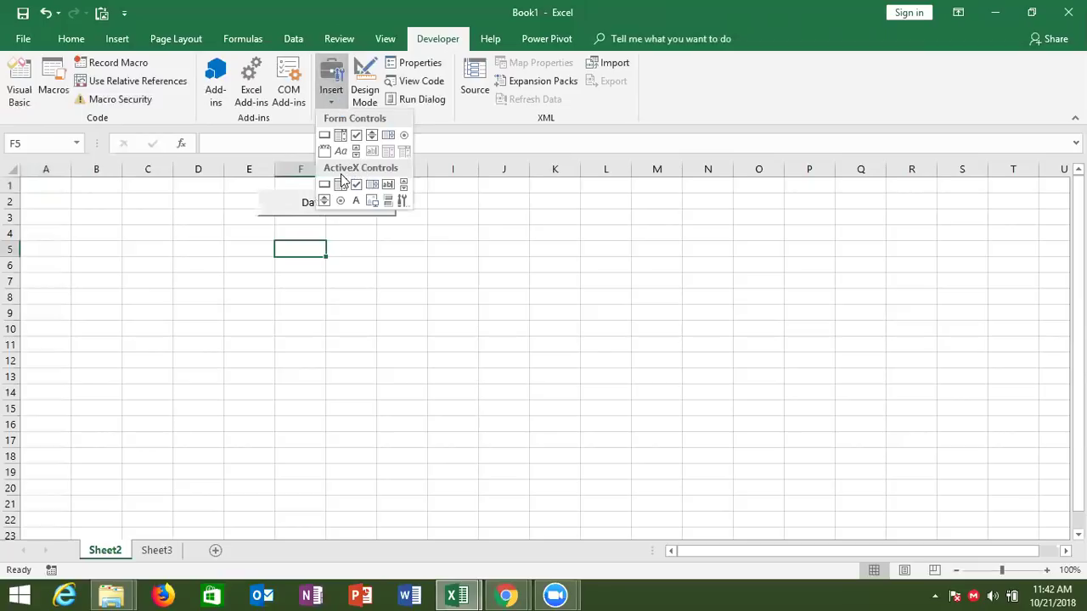
pyautogui.click(327, 188)
pyautogui.moveTo(264, 244); pyautogui.dragTo(389, 265)
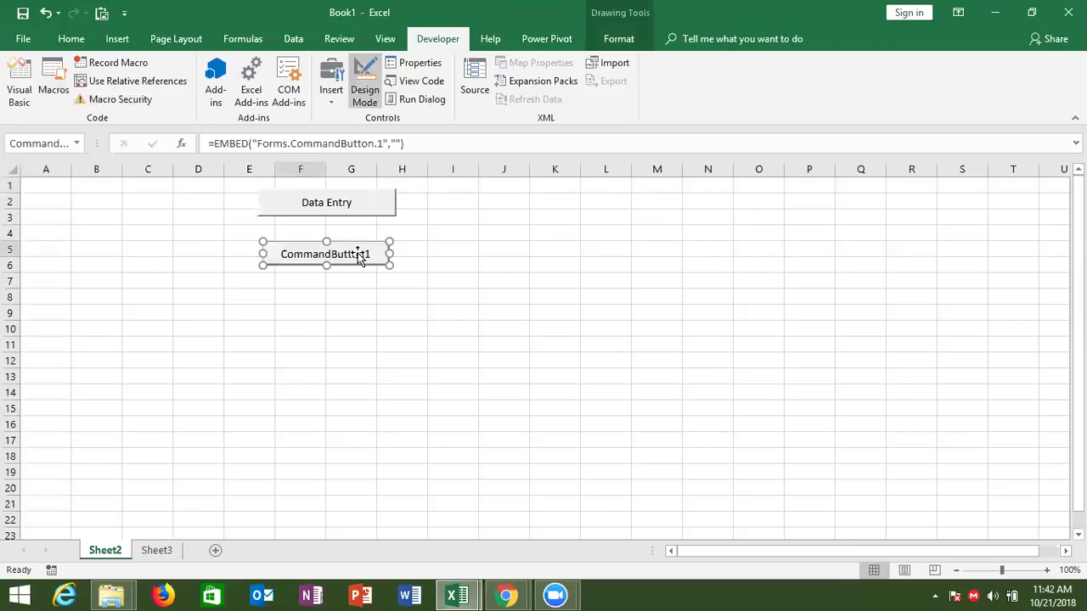
pyautogui.rightClick(364, 254)
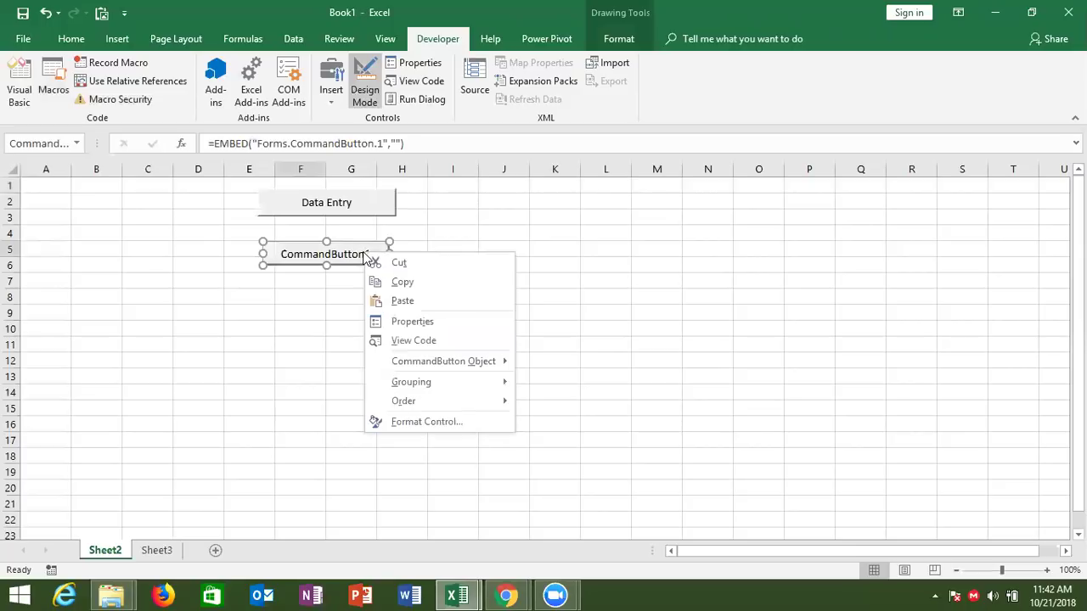
pyautogui.moveTo(449, 365)
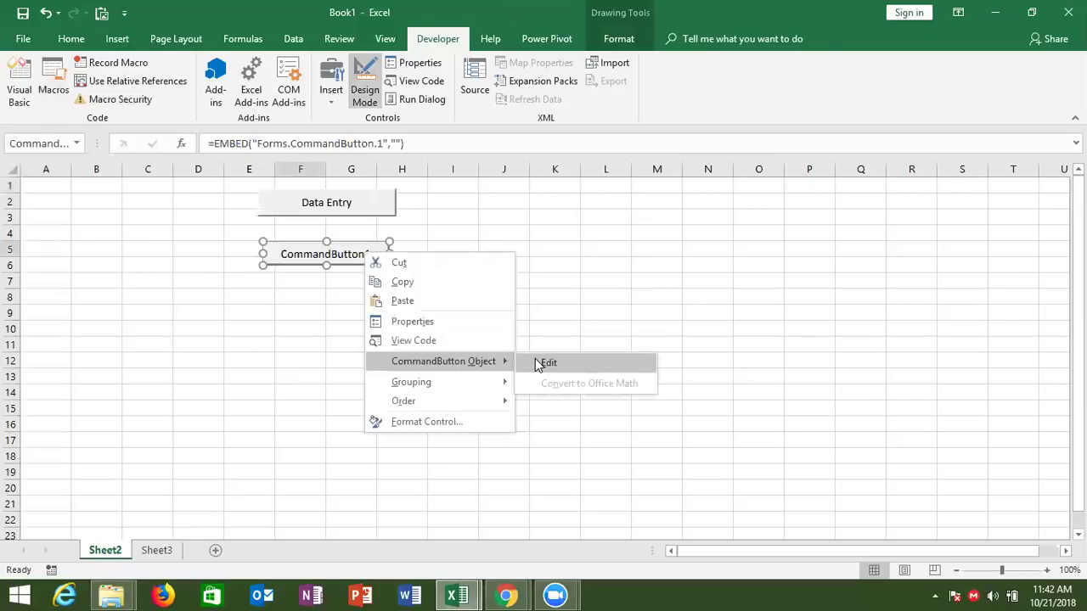
pyautogui.click(536, 362)
pyautogui.press('BackSpace')
pyautogui.press('BackSpace')
pyautogui.press('BackSpace')
pyautogui.press('BackSpace')
pyautogui.press('BackSpace')
pyautogui.press('BackSpace')
pyautogui.write('Data')
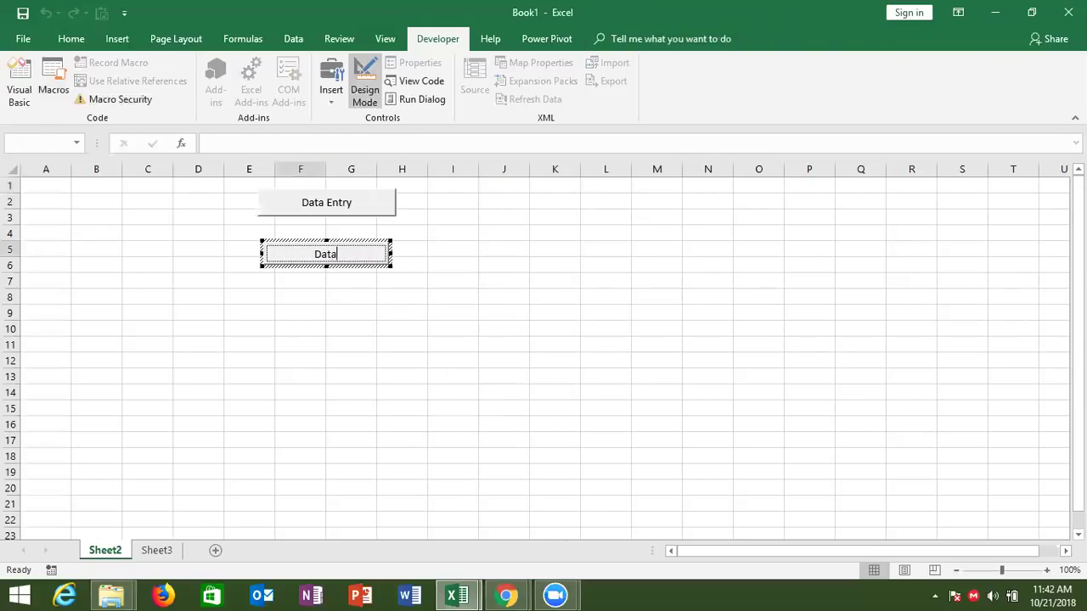
pyautogui.write(' Entry')
pyautogui.click(499, 378)
# - Make the button's click code call UserForm1.Show, then return to the worksheet
pyautogui.doubleClick(365, 254)
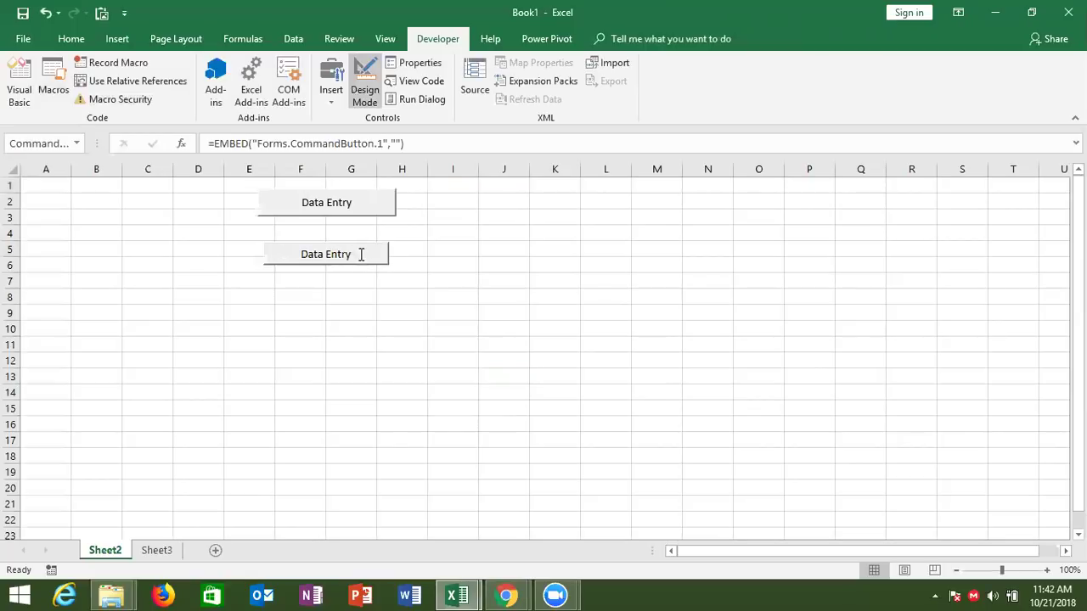
pyautogui.write('userform1.')
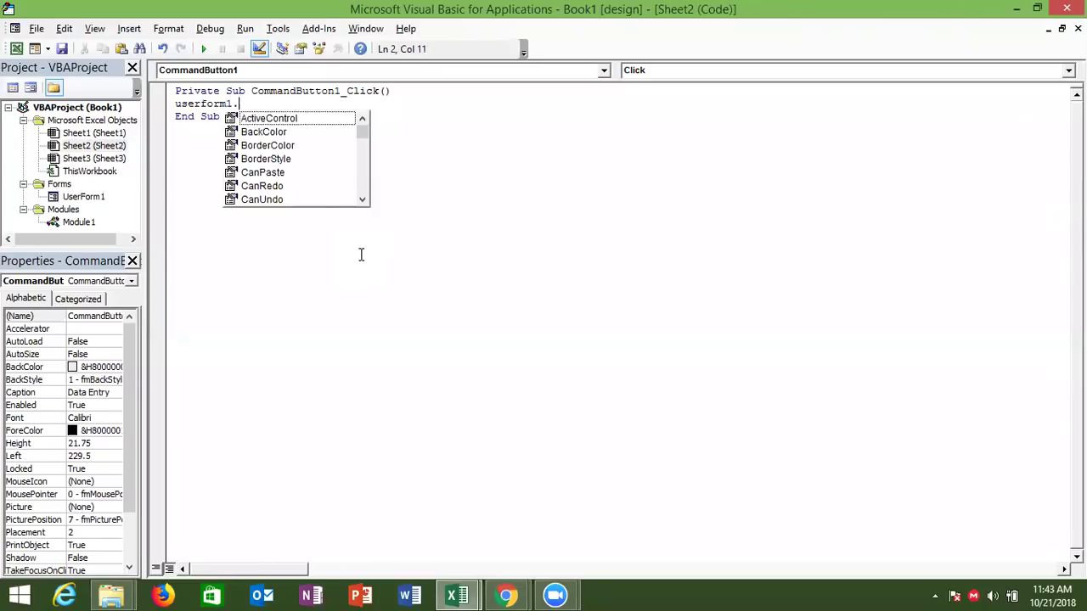
pyautogui.write('sh')
pyautogui.press('Tab')
pyautogui.click(354, 248)
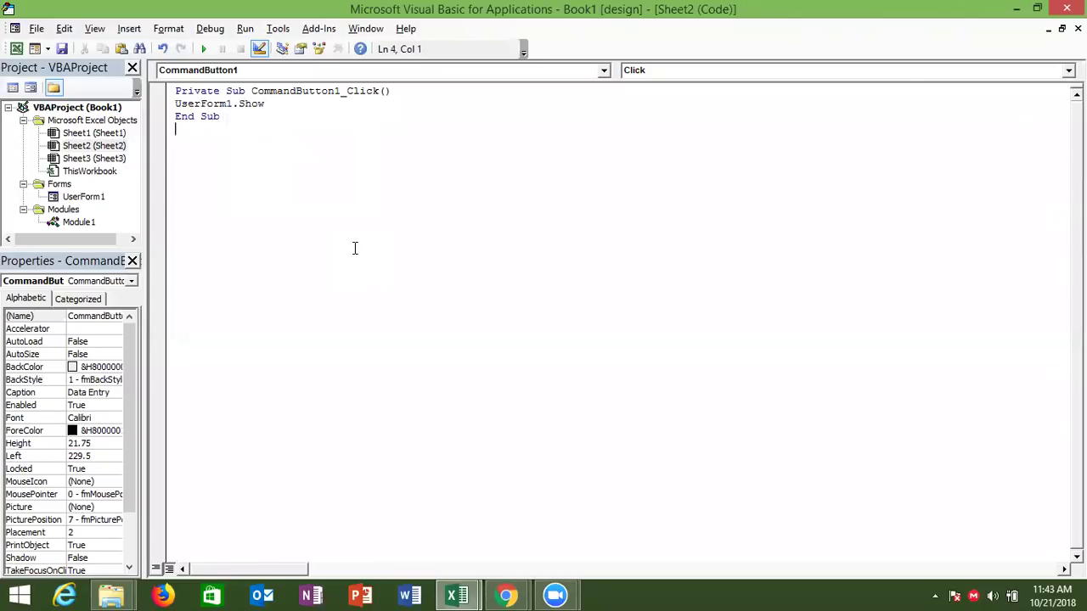
pyautogui.hotkey('alt', 'F11')
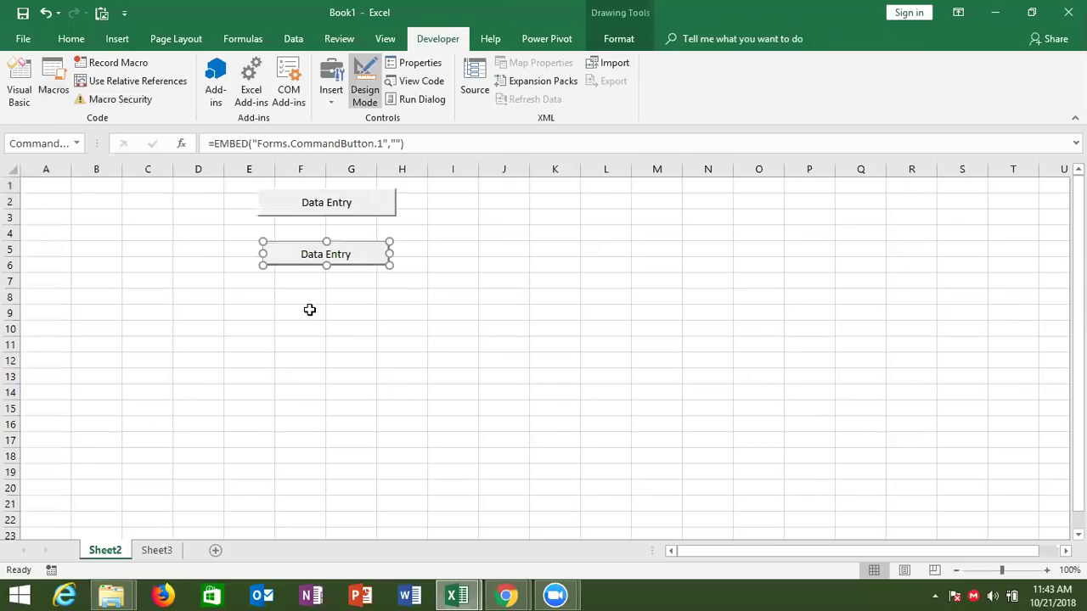
# - Turn off Design Mode so the Data Entry buttons become clickable
pyautogui.click(310, 309)
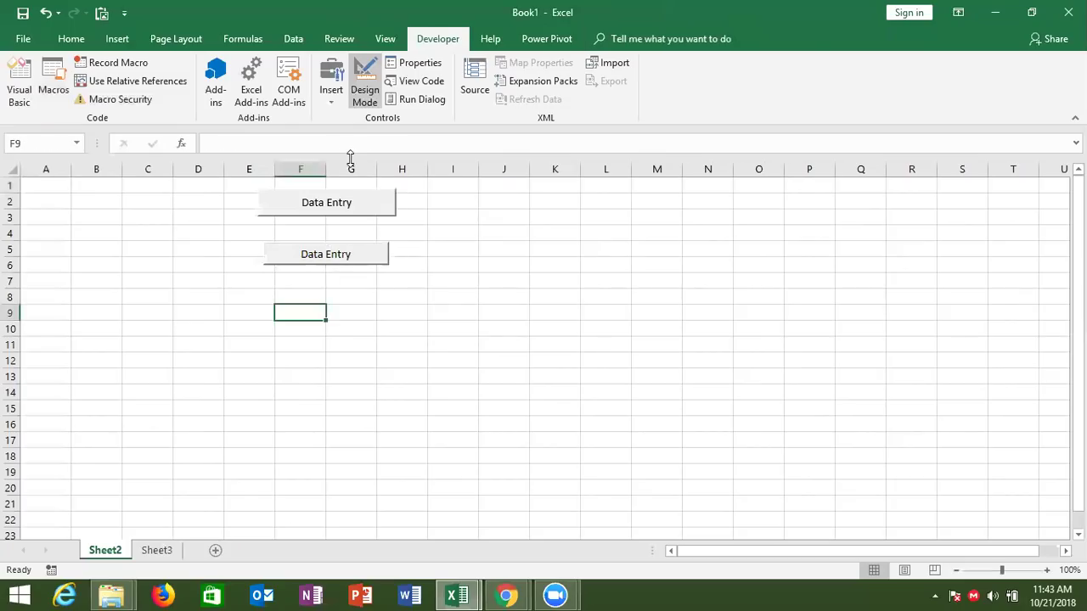
pyautogui.click(364, 100)
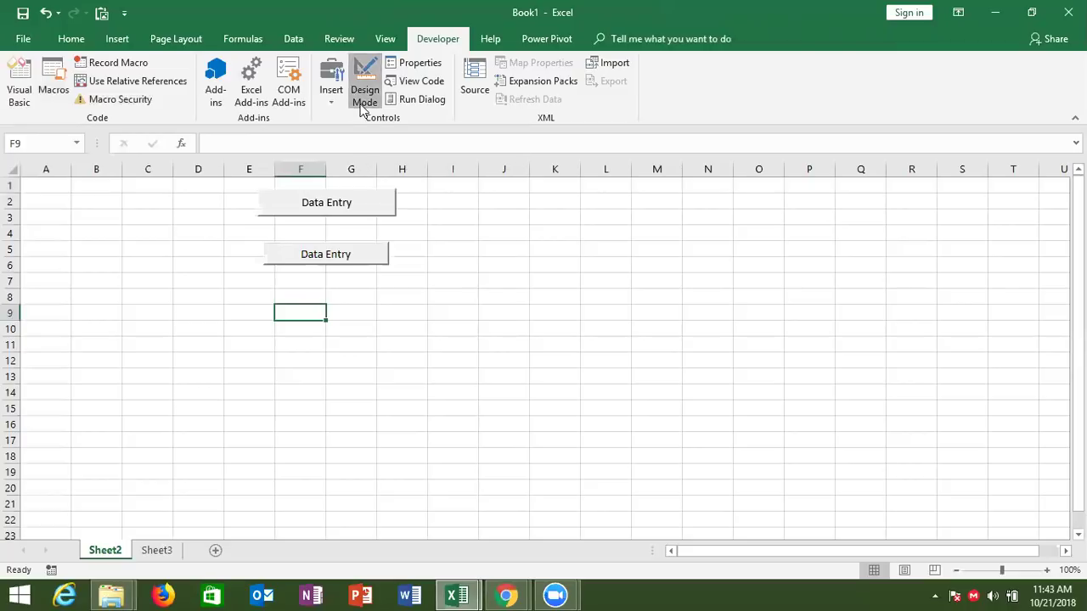
pyautogui.click(447, 218)
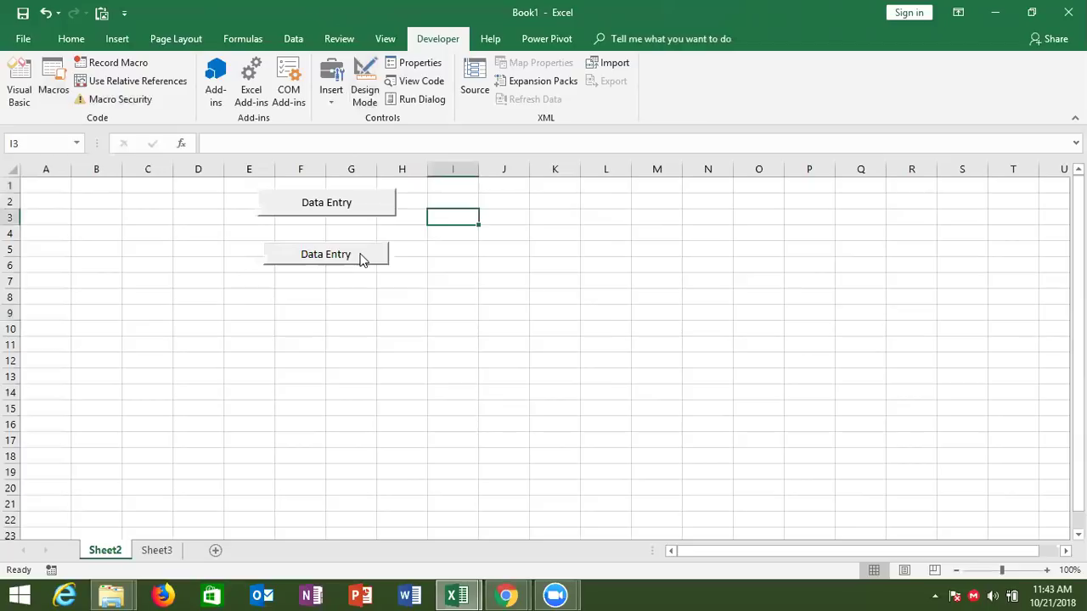
# - Test both Data Entry buttons, opening and closing the Data Entry Sheet form each time
pyautogui.click(361, 257)
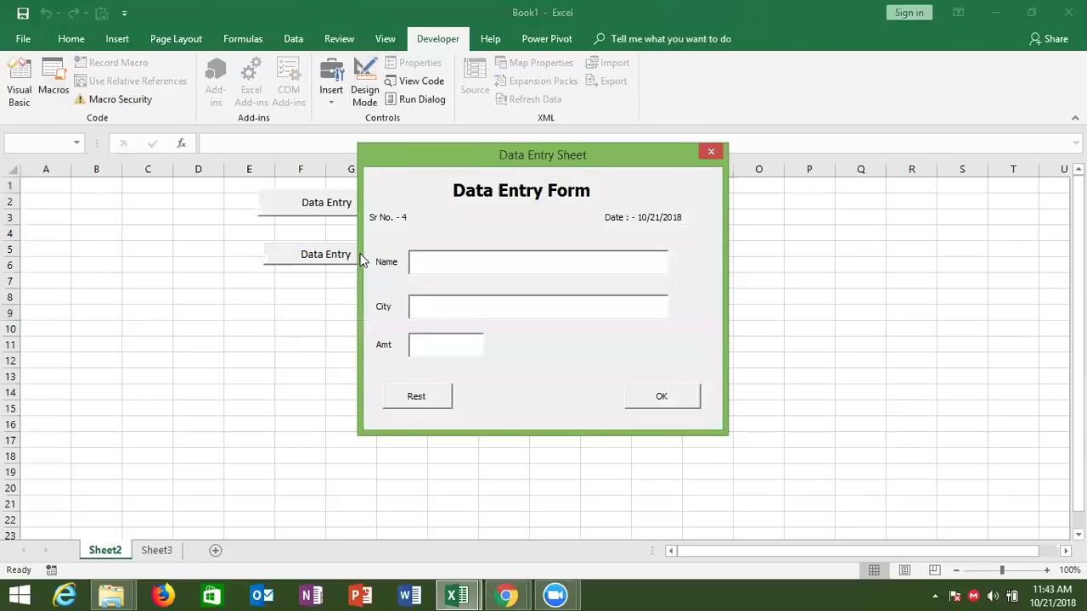
pyautogui.click(713, 153)
pyautogui.click(377, 211)
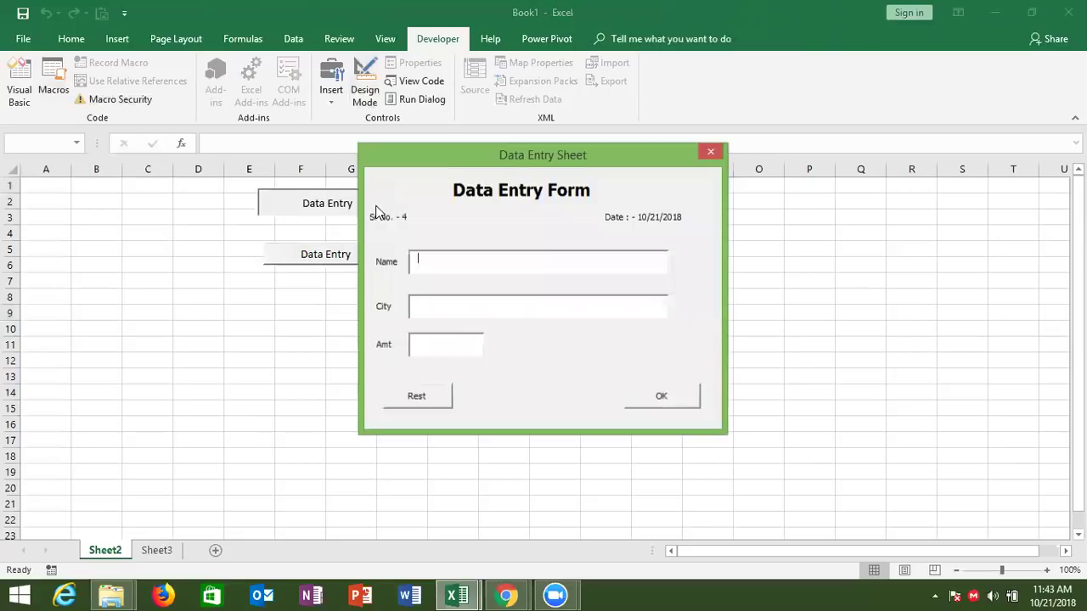
pyautogui.click(718, 156)
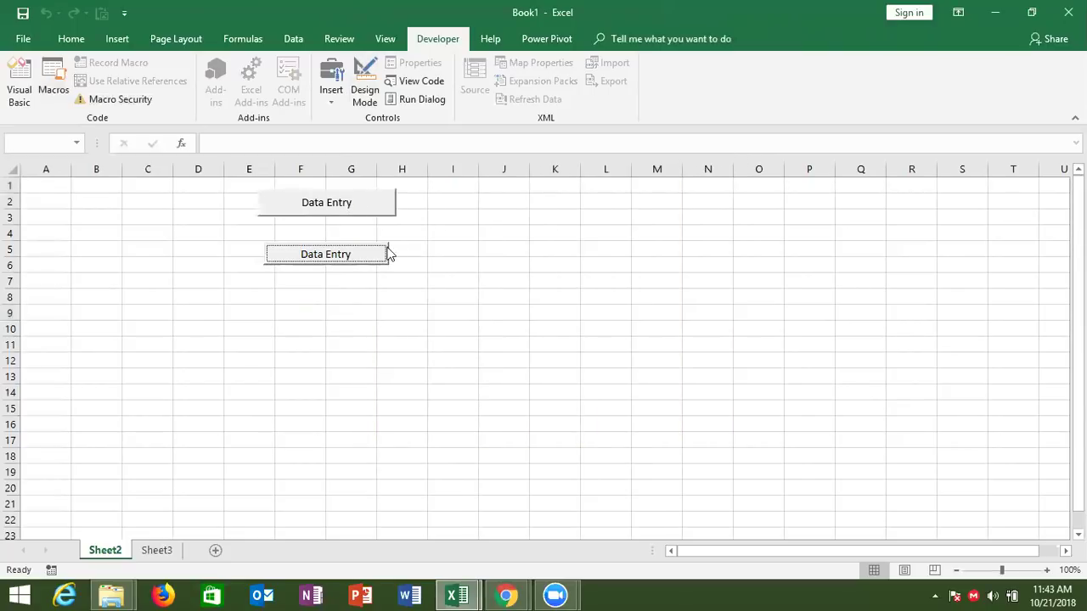
pyautogui.click(360, 260)
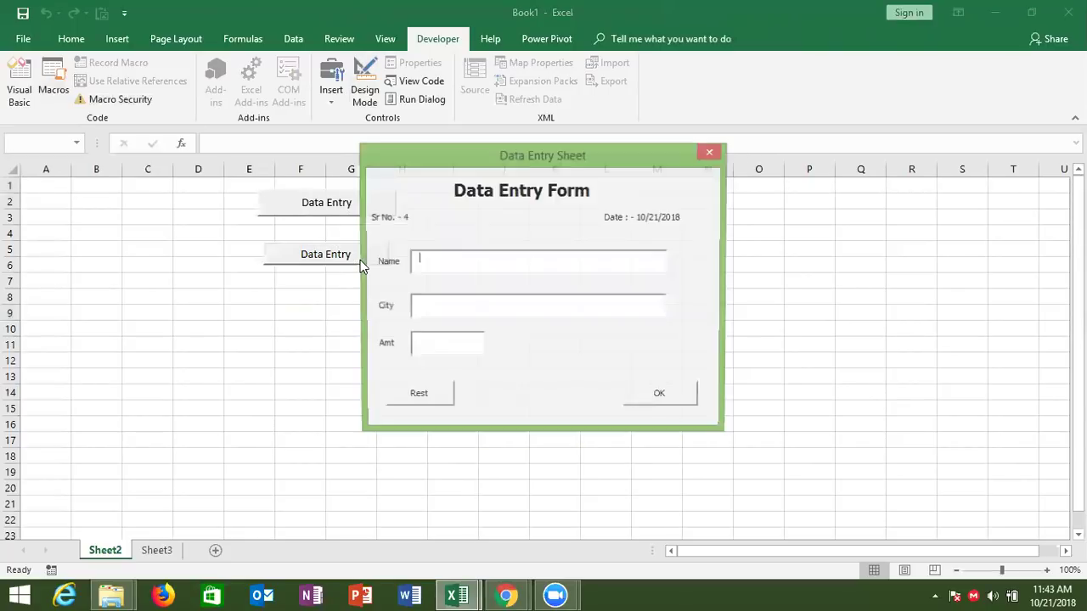
pyautogui.click(712, 154)
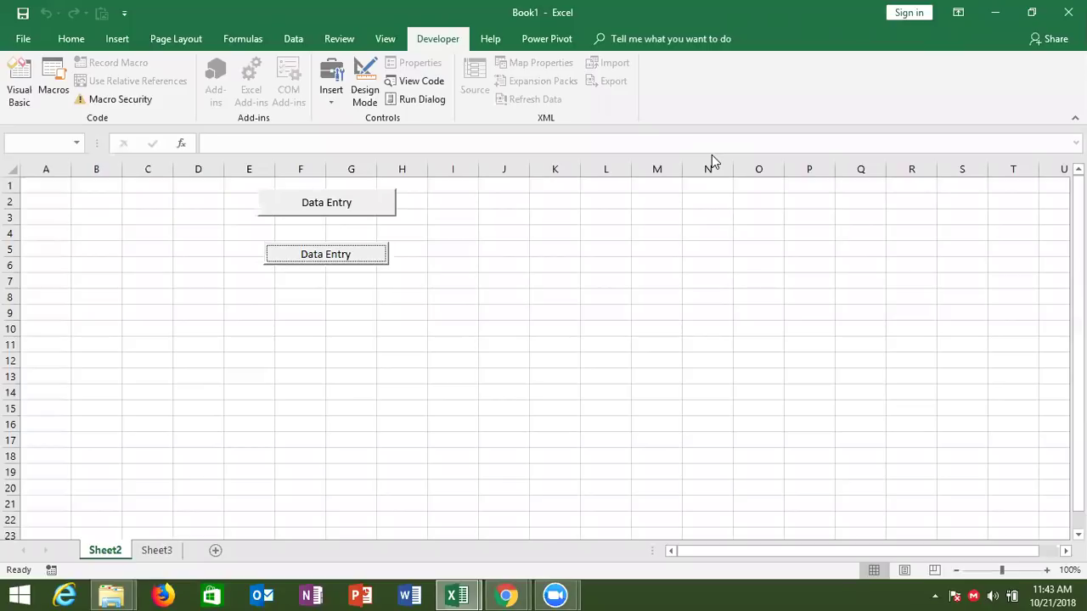
# - Enter 'Data Entry' in cell K1 and AutoFit column K to its width
pyautogui.click(549, 186)
pyautogui.write('Da')
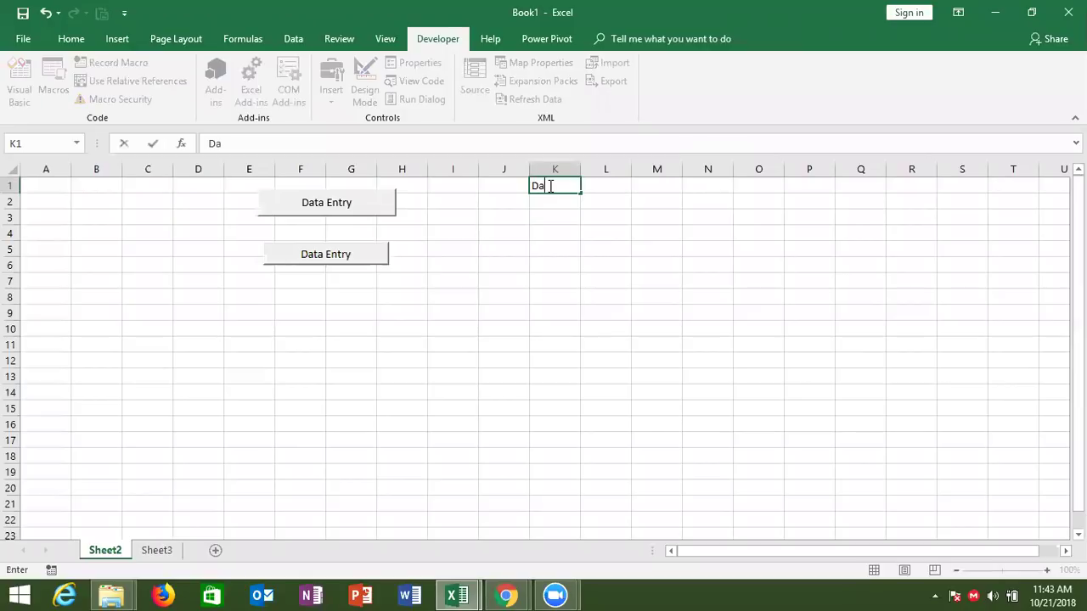
pyautogui.write('ta')
pyautogui.write(' Entry')
pyautogui.click(560, 214)
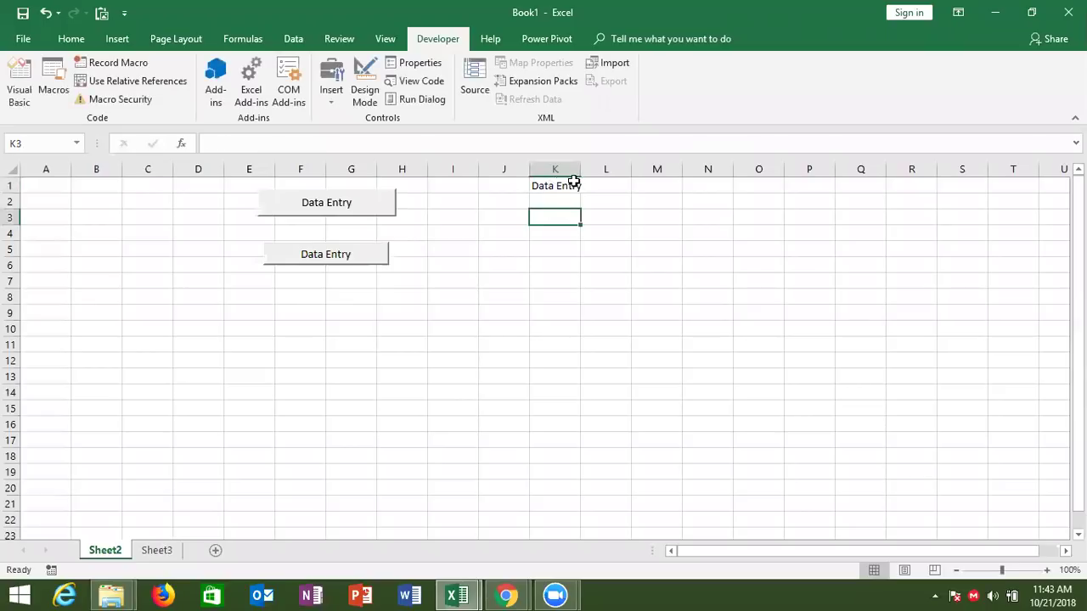
pyautogui.doubleClick(581, 169)
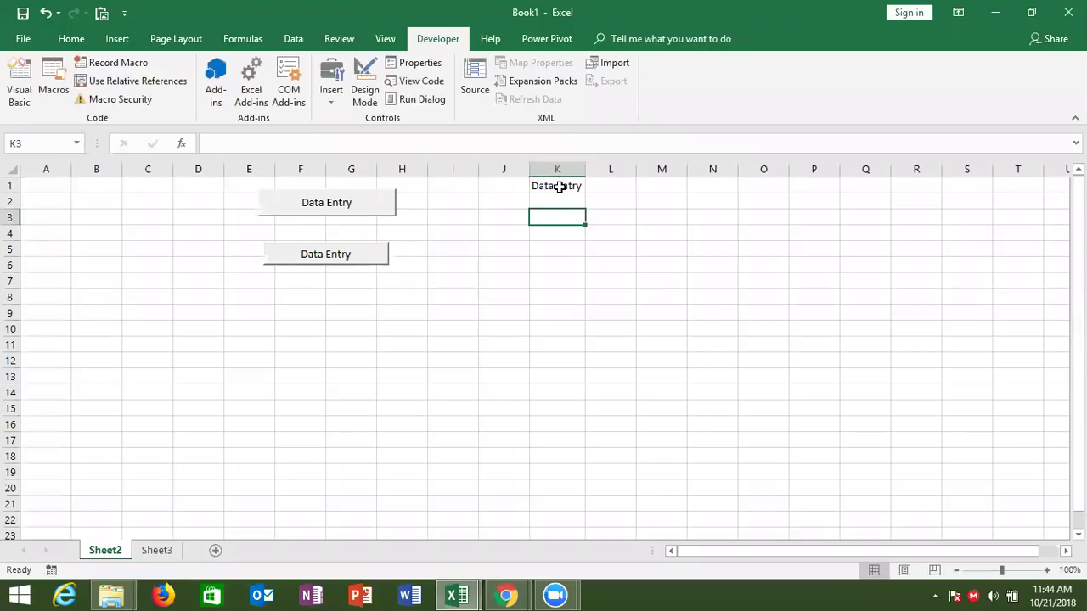
pyautogui.click(559, 187)
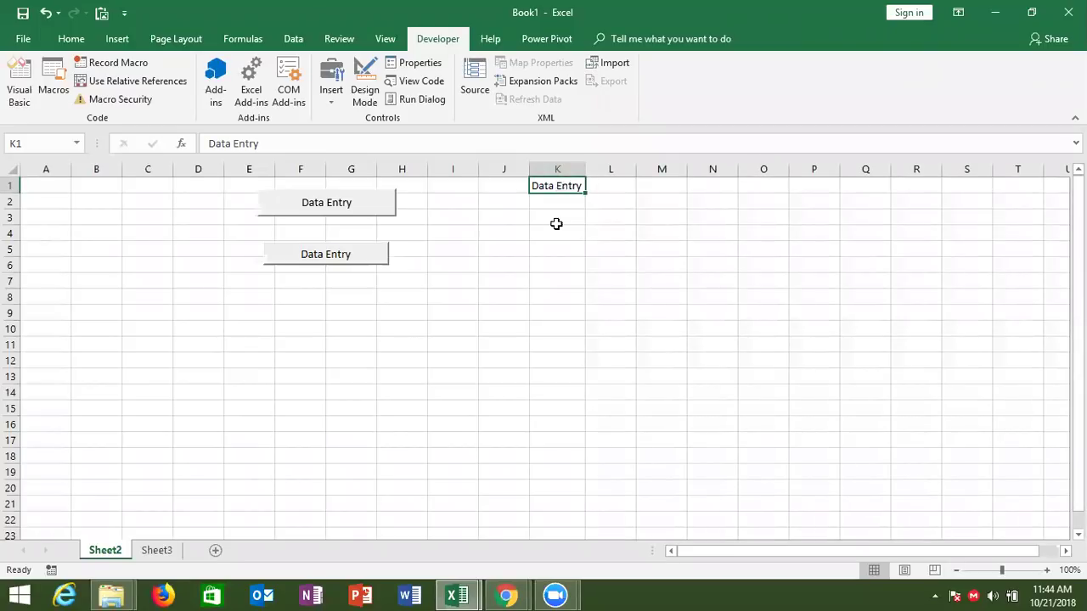
pyautogui.click(556, 249)
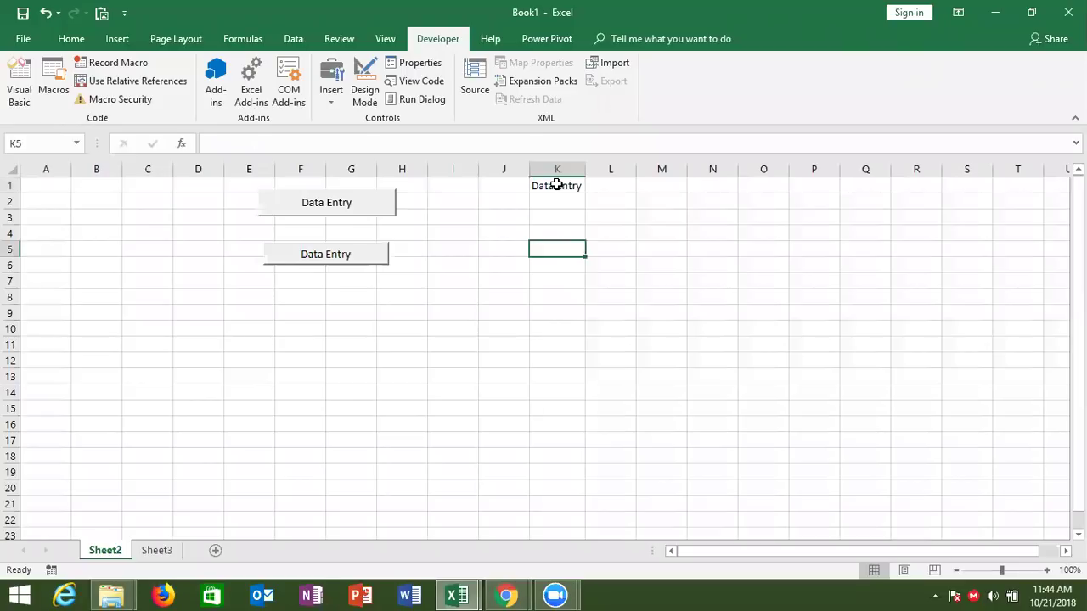
pyautogui.click(555, 185)
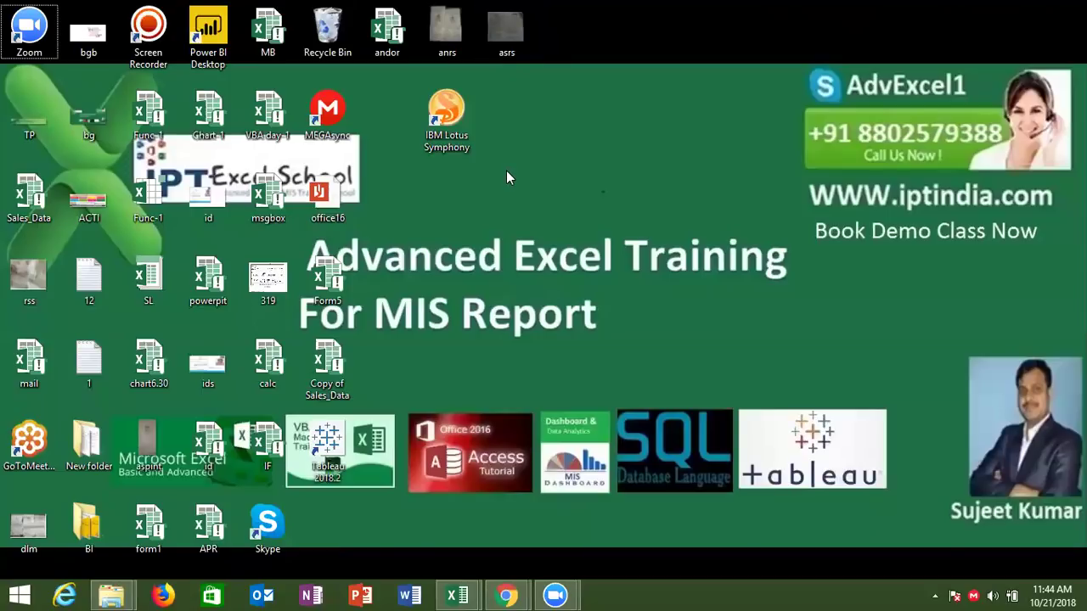
pyautogui.rightClick(507, 172)
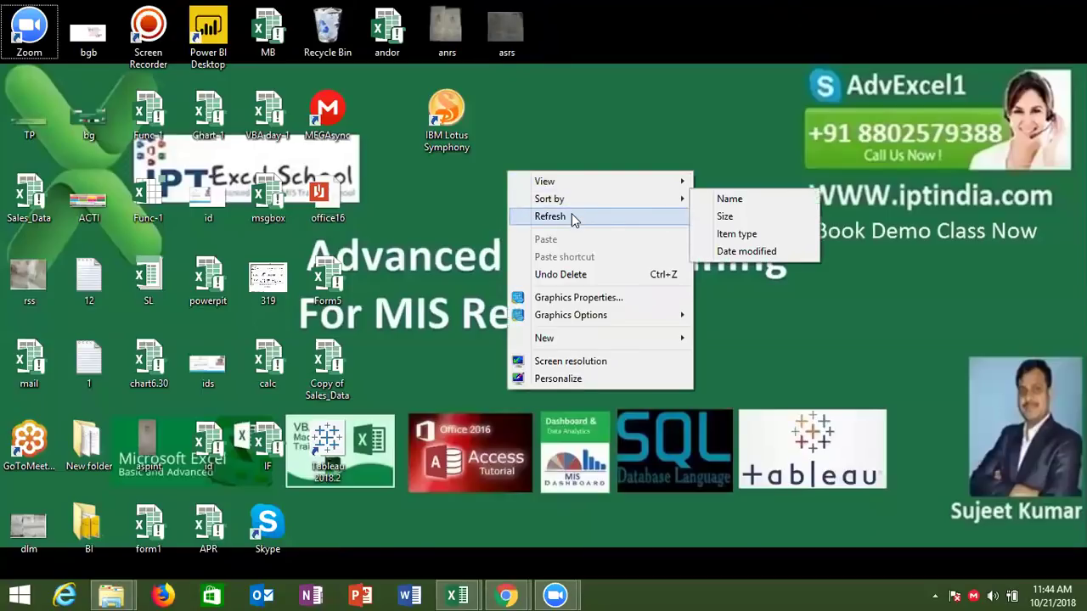
pyautogui.click(573, 217)
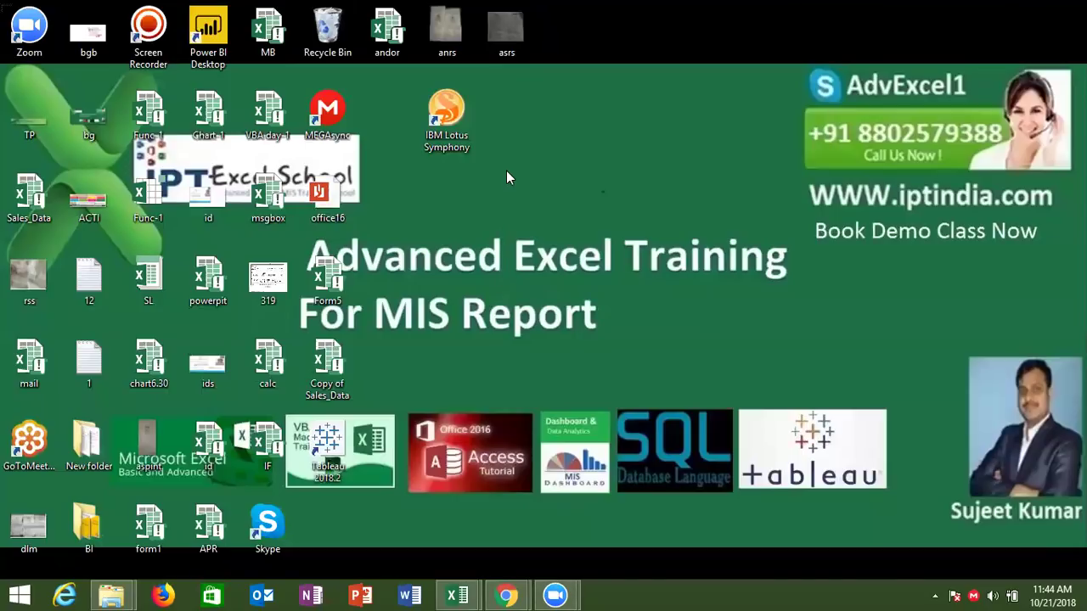
pyautogui.click(323, 434)
# - Add a Function OF() declaration below the existing procedure in Module1
pyautogui.moveTo(457, 595)
pyautogui.click(510, 493)
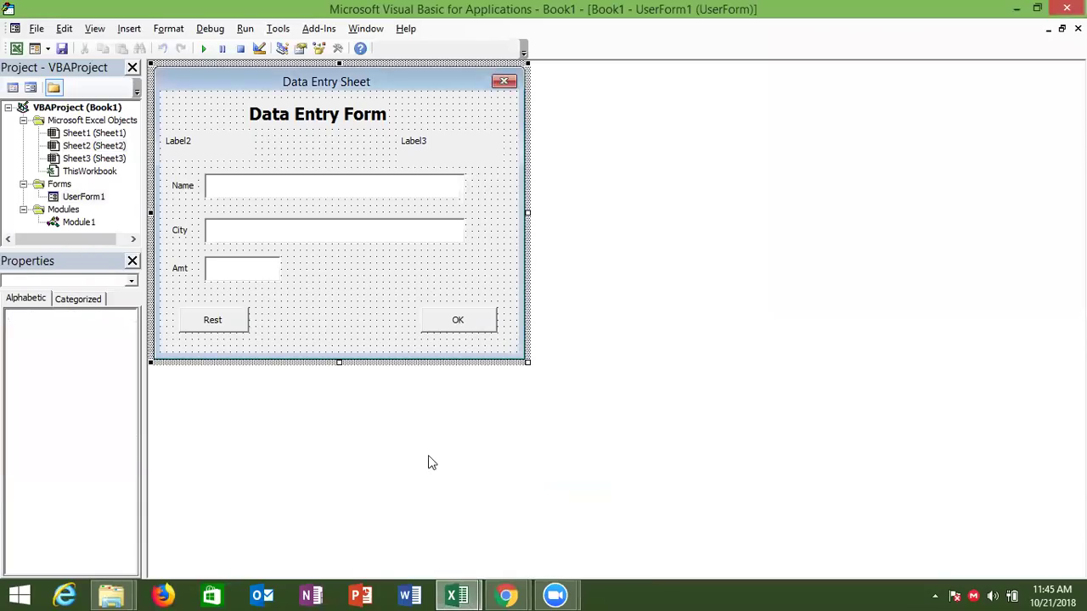
pyautogui.doubleClick(92, 226)
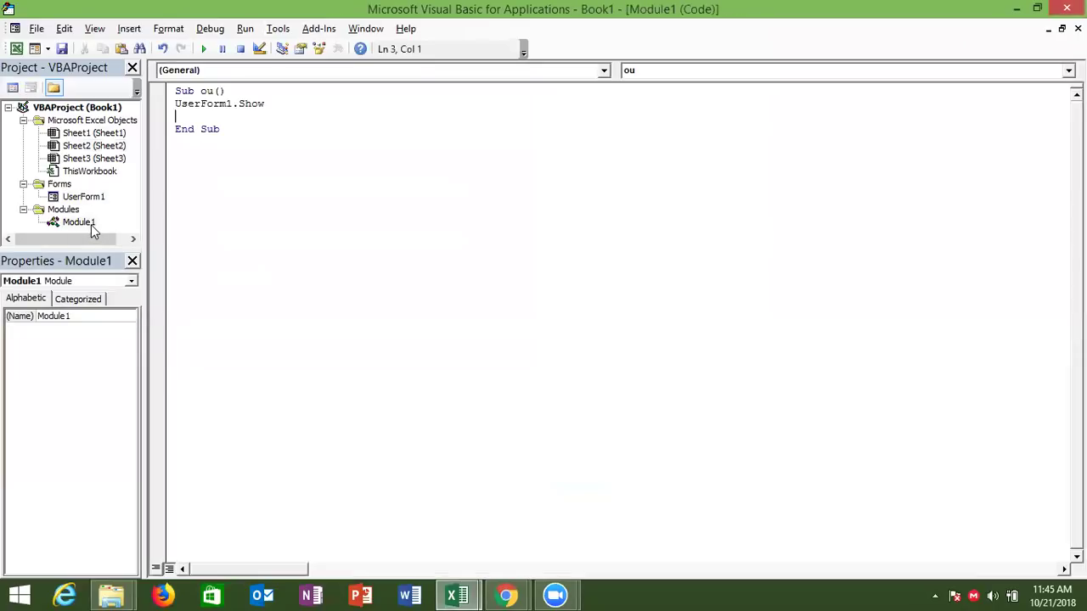
pyautogui.click(219, 160)
pyautogui.press('Return')
pyautogui.write('fun')
pyautogui.write('ction ')
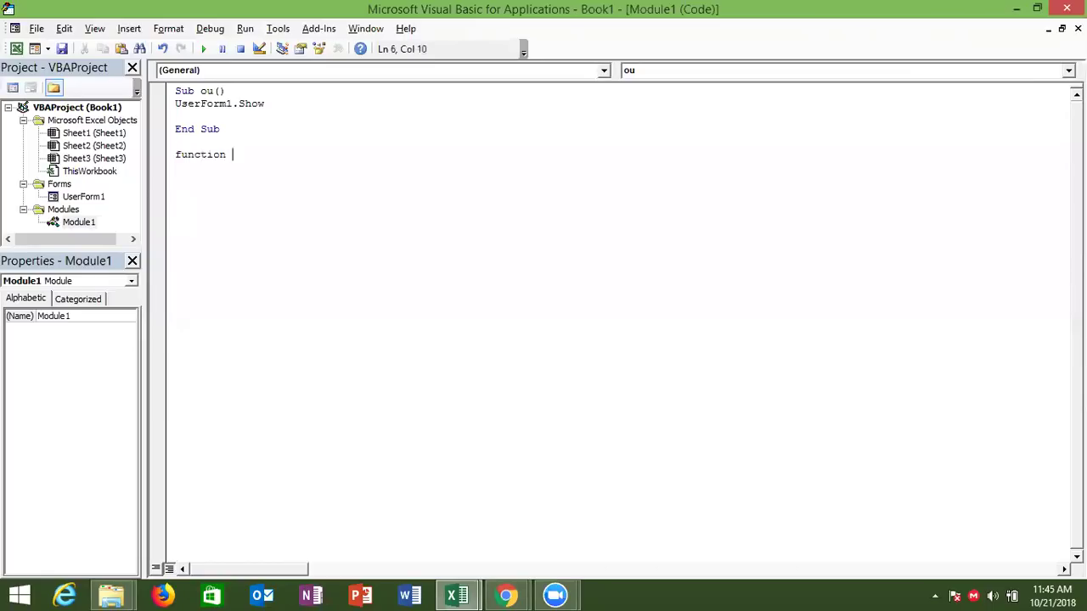
pyautogui.write('OF')
pyautogui.write('(')
pyautogui.write(')')
pyautogui.press('Return')
pyautogui.press('Return')
# - Give function OF the body UserForm1.Show and return to Excel
pyautogui.click(176, 167)
pyautogui.write('userform')
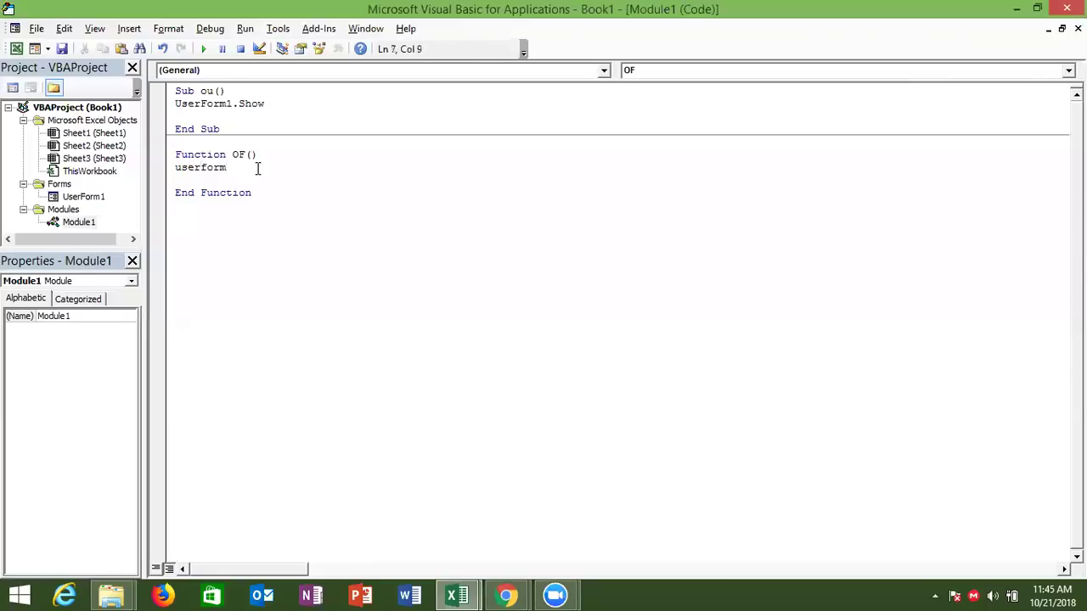
pyautogui.write('1.')
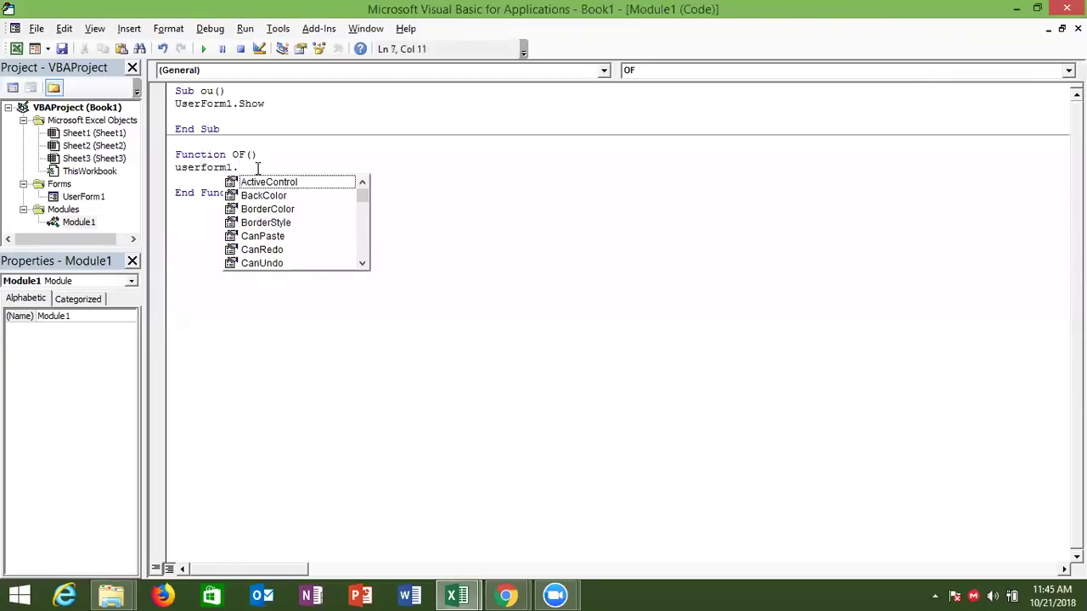
pyautogui.write('show')
pyautogui.press('Tab')
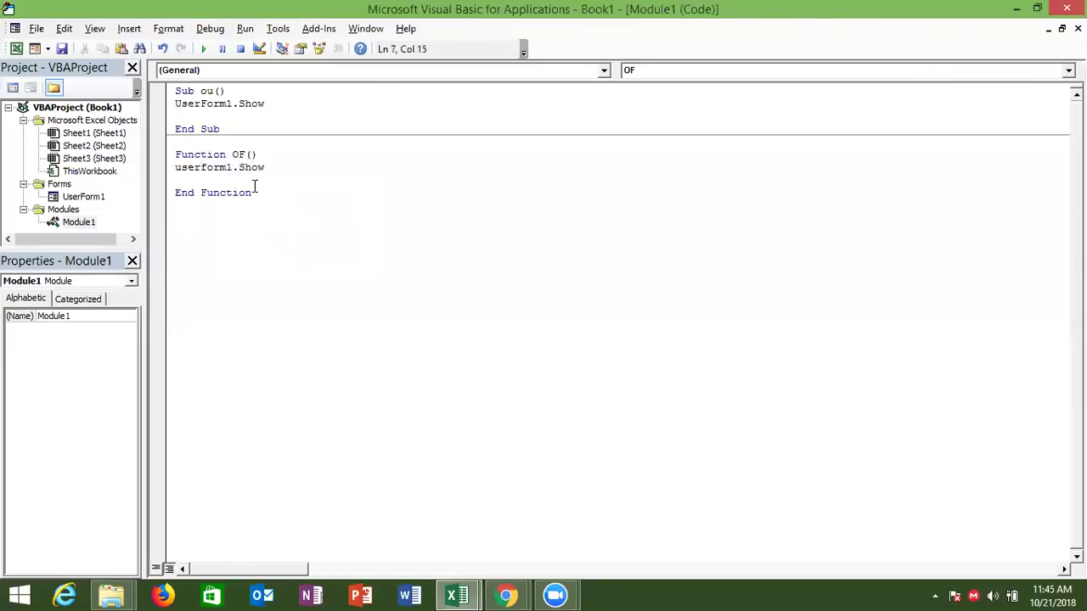
pyautogui.press('Down')
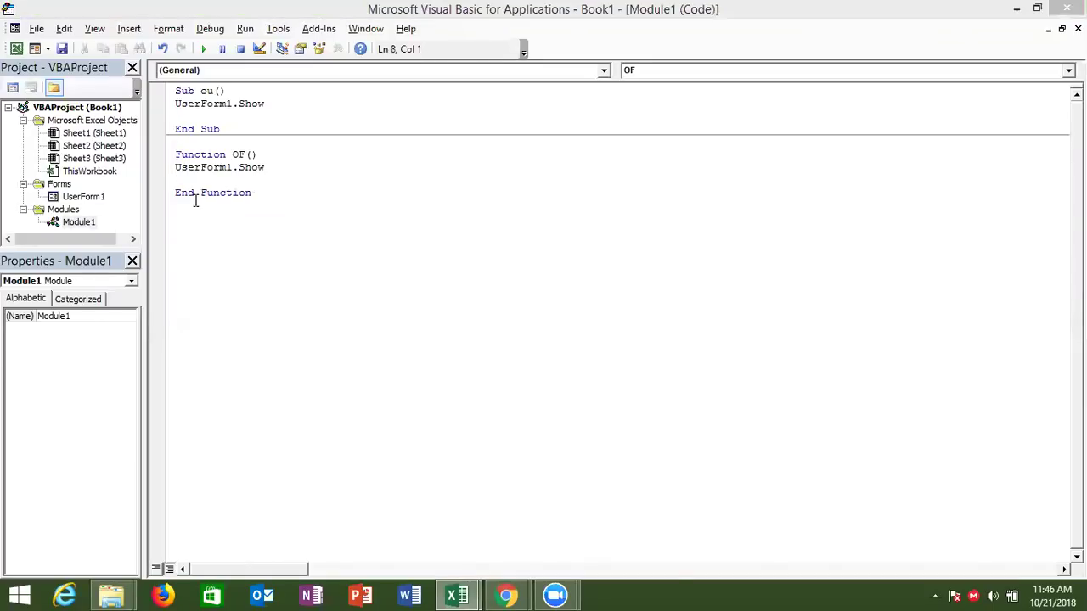
pyautogui.hotkey('alt', 'Tab')
pyautogui.hotkey('alt', 'Tab')
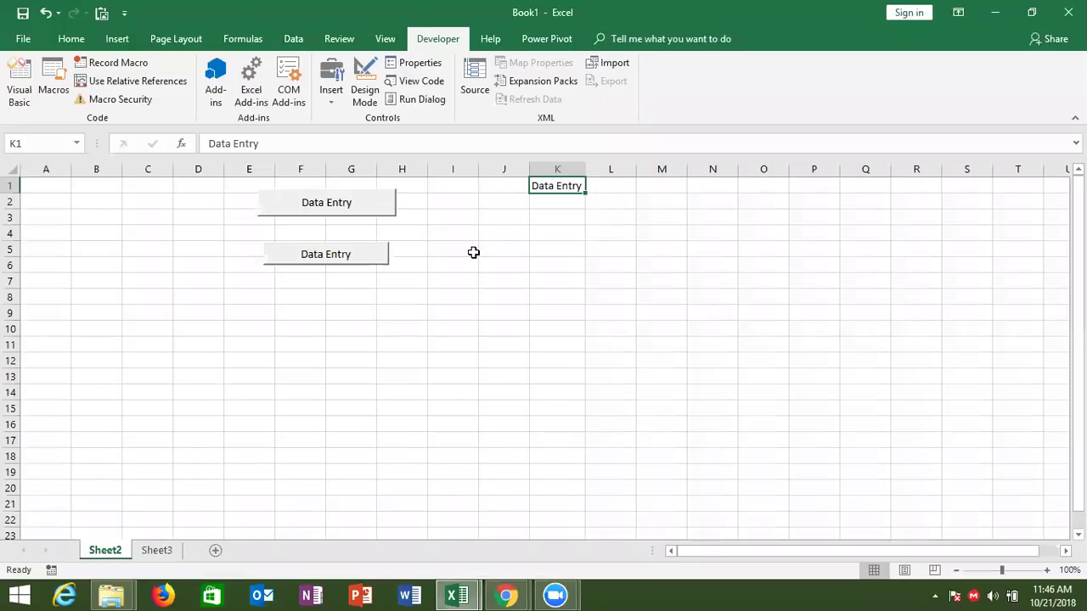
# - Replace K1's text with =HYPERLINK(uf(),"DataEntry")
pyautogui.press('Delete')
pyautogui.write('=')
pyautogui.write('h')
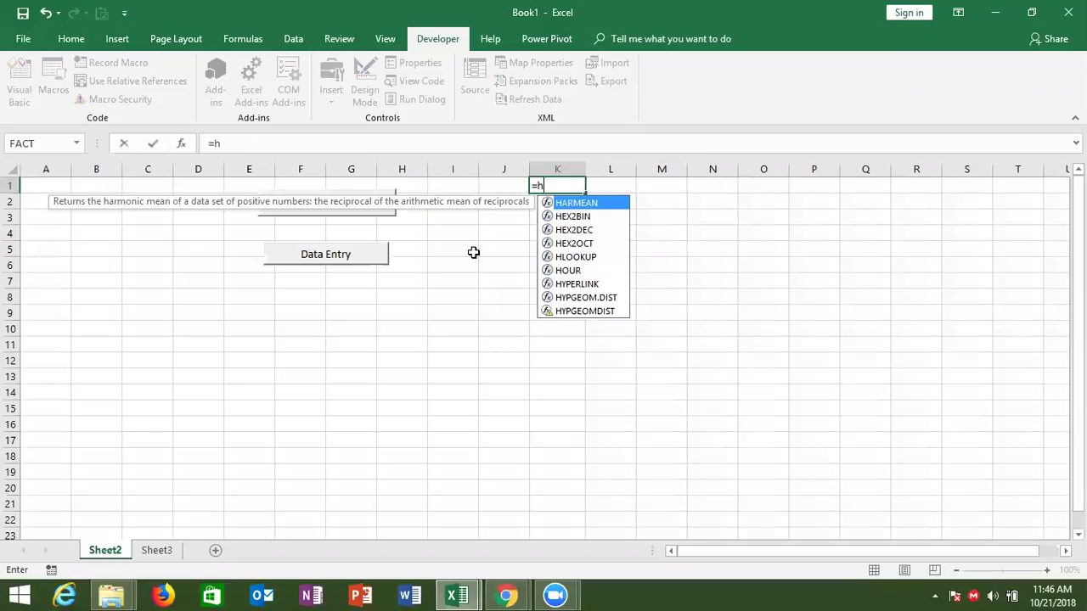
pyautogui.write('y')
pyautogui.press('Tab')
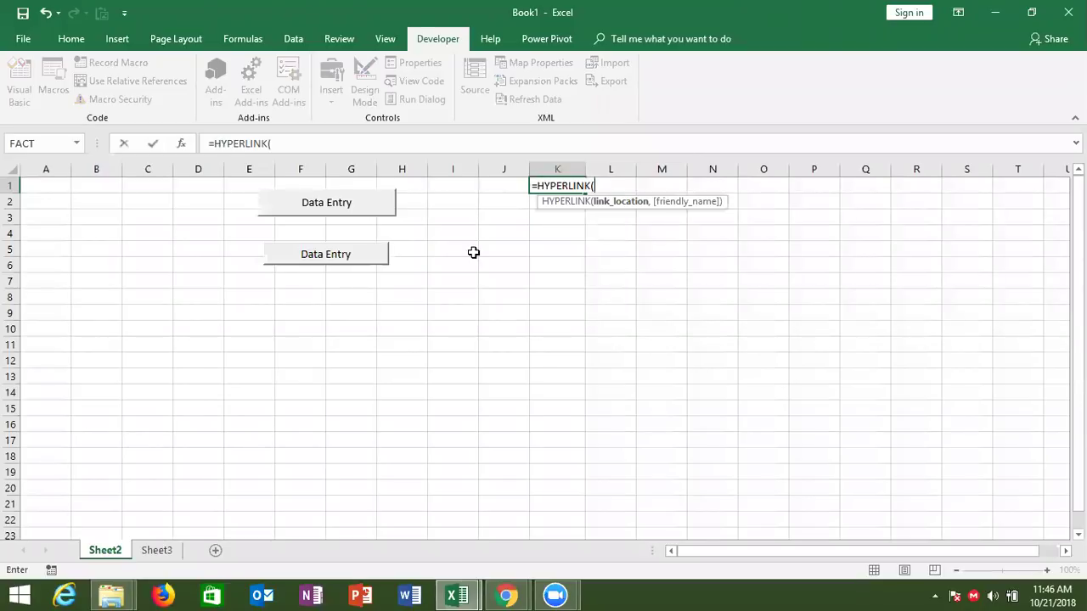
pyautogui.write('uf(),')
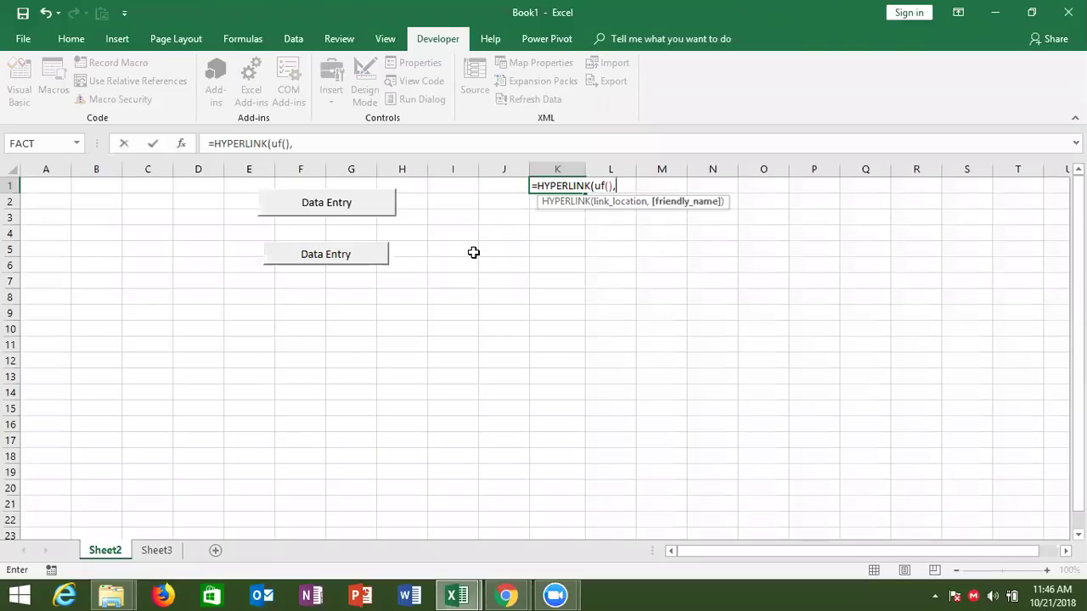
pyautogui.write('"DataEntry")')
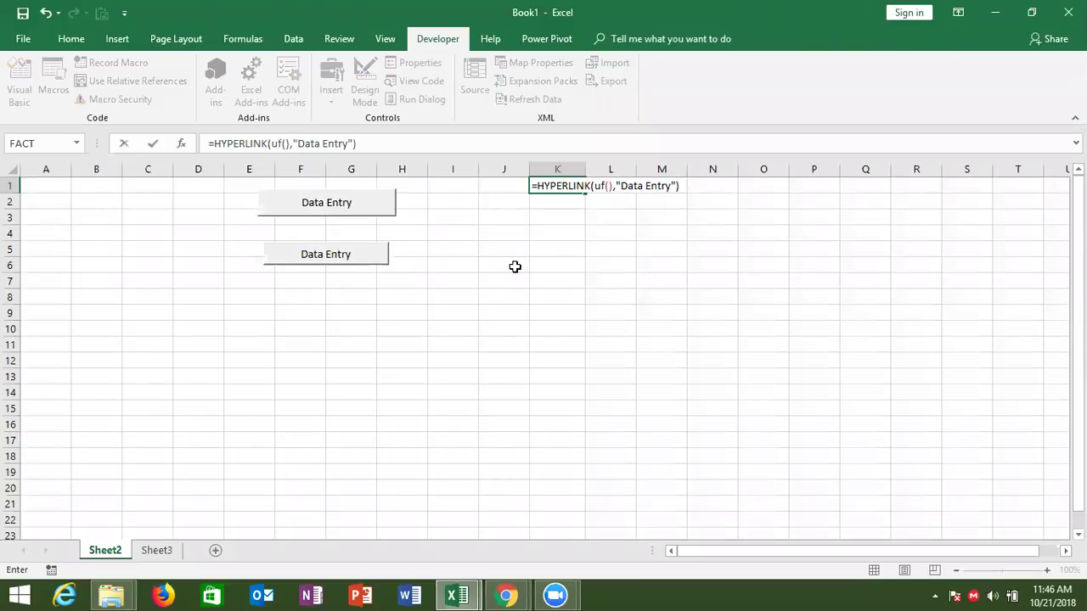
pyautogui.click(512, 265)
pyautogui.press('Up')
pyautogui.press('Up')
pyautogui.press('Up')
pyautogui.press('Up')
pyautogui.press('Right')
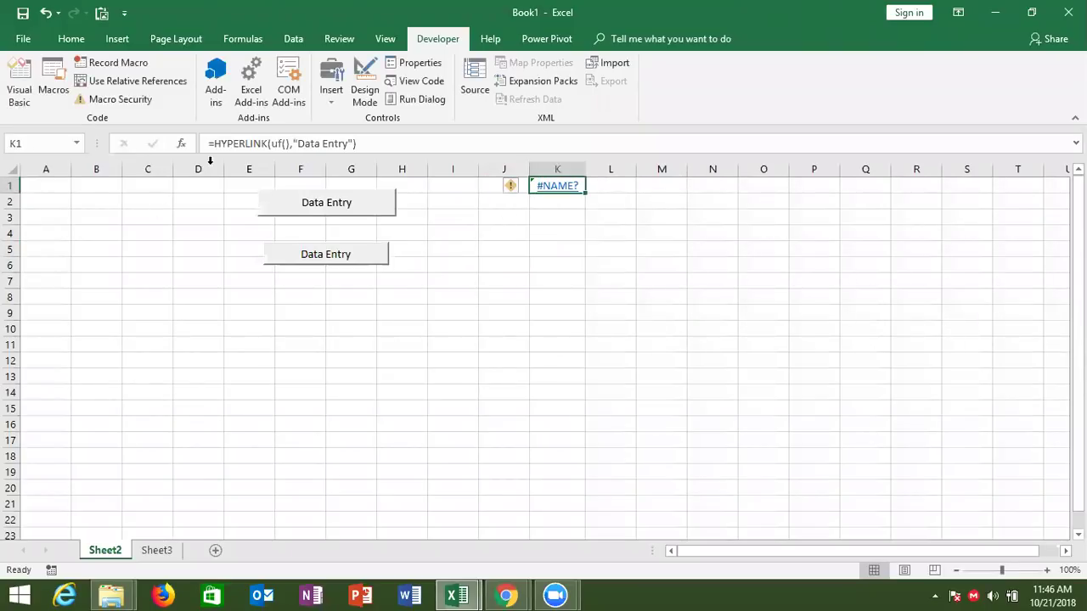
# - Rewrite K1 as =IFERROR(HYPERLINK(uf()),"Data Entry") and test the link
pyautogui.click(351, 144)
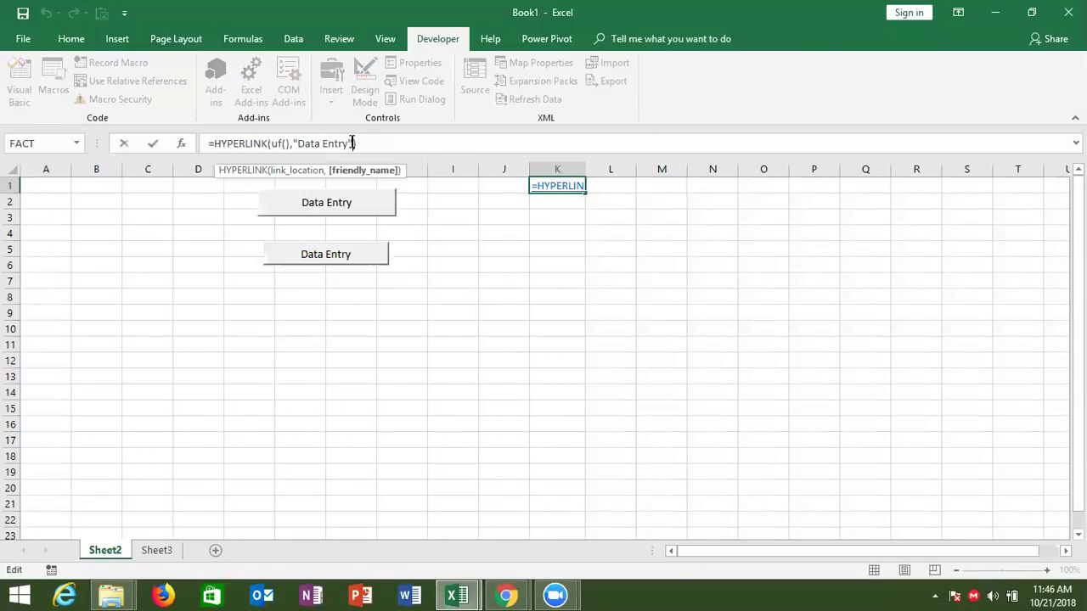
pyautogui.press('BackSpace')
pyautogui.press('BackSpace')
pyautogui.press('BackSpace')
pyautogui.press('BackSpace')
pyautogui.press('BackSpace')
pyautogui.press('BackSpace')
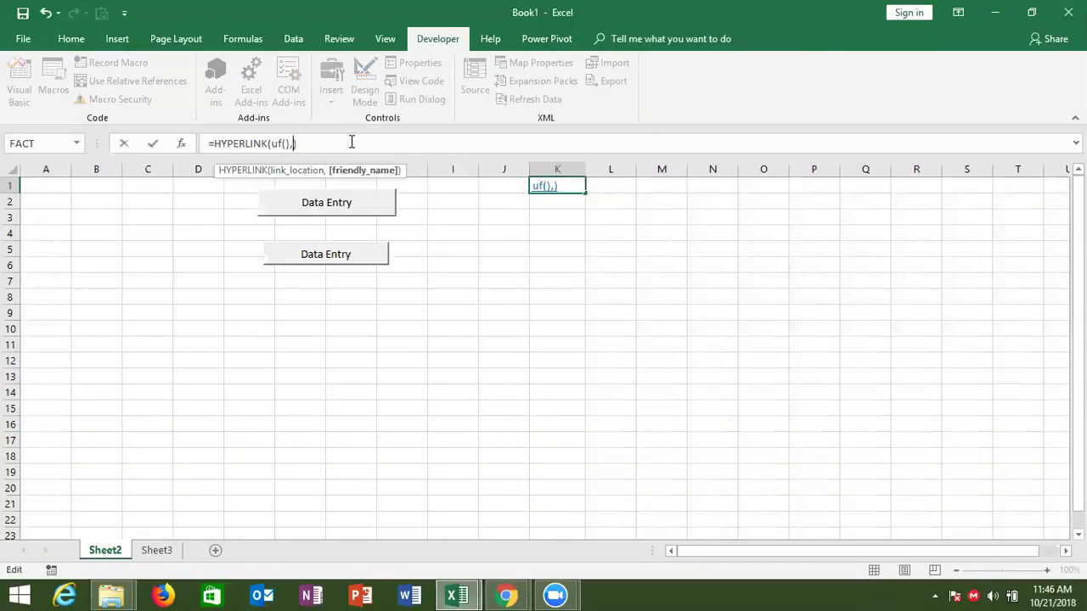
pyautogui.click(215, 143)
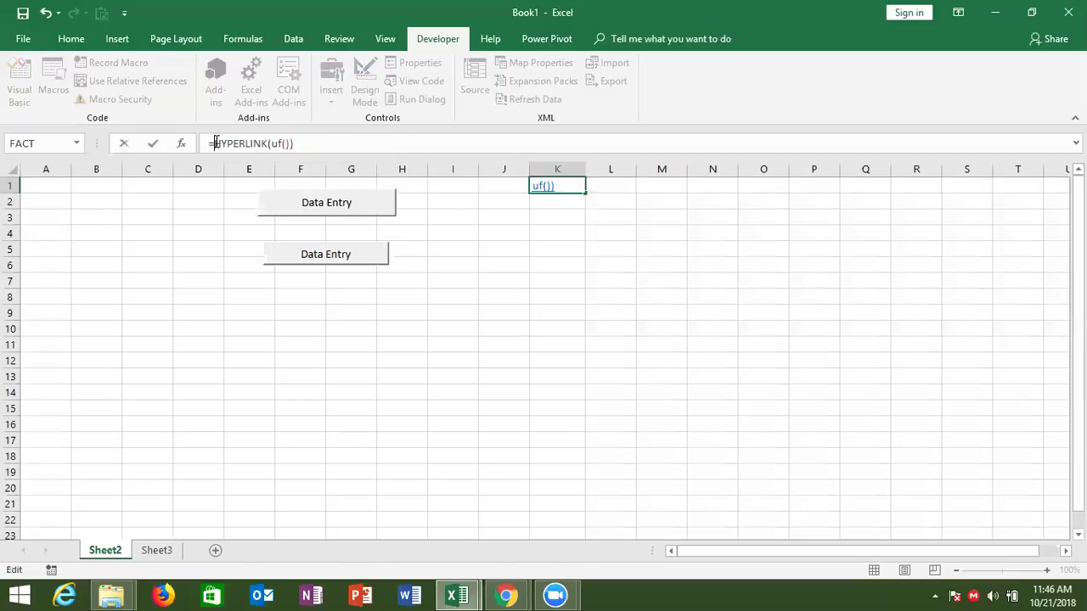
pyautogui.write('if')
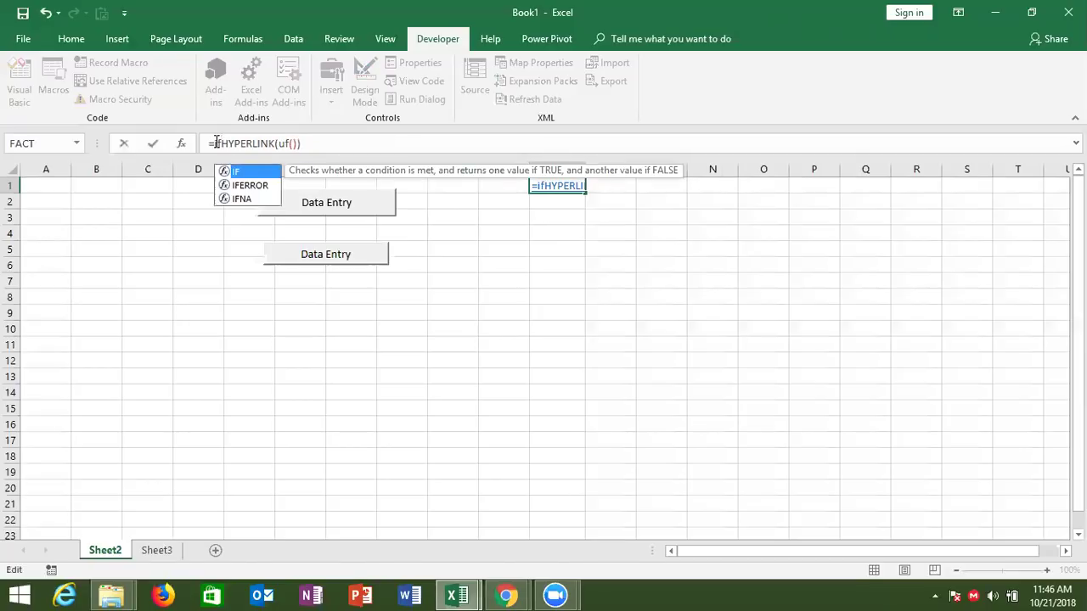
pyautogui.press('Down')
pyautogui.press('Tab')
pyautogui.click(355, 144)
pyautogui.write(',"Data Entry")')
pyautogui.press('Return')
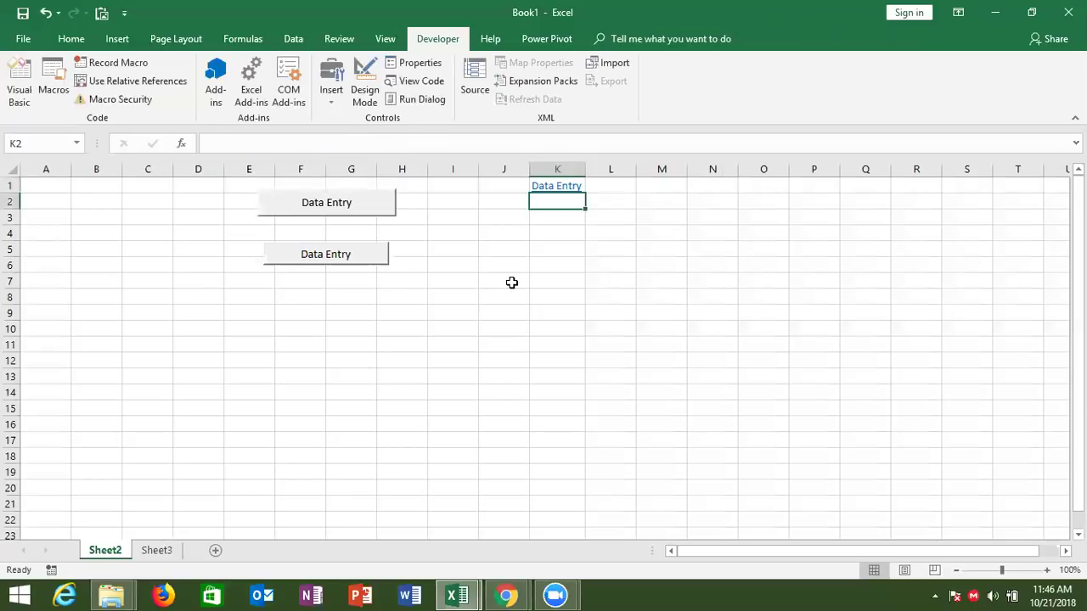
pyautogui.click(511, 283)
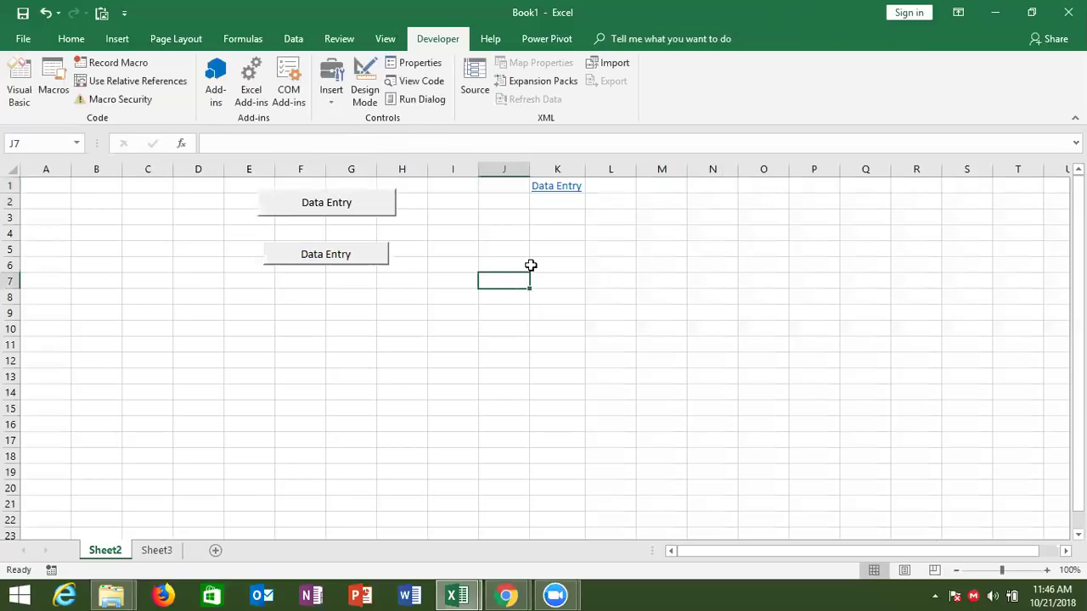
pyautogui.click(553, 195)
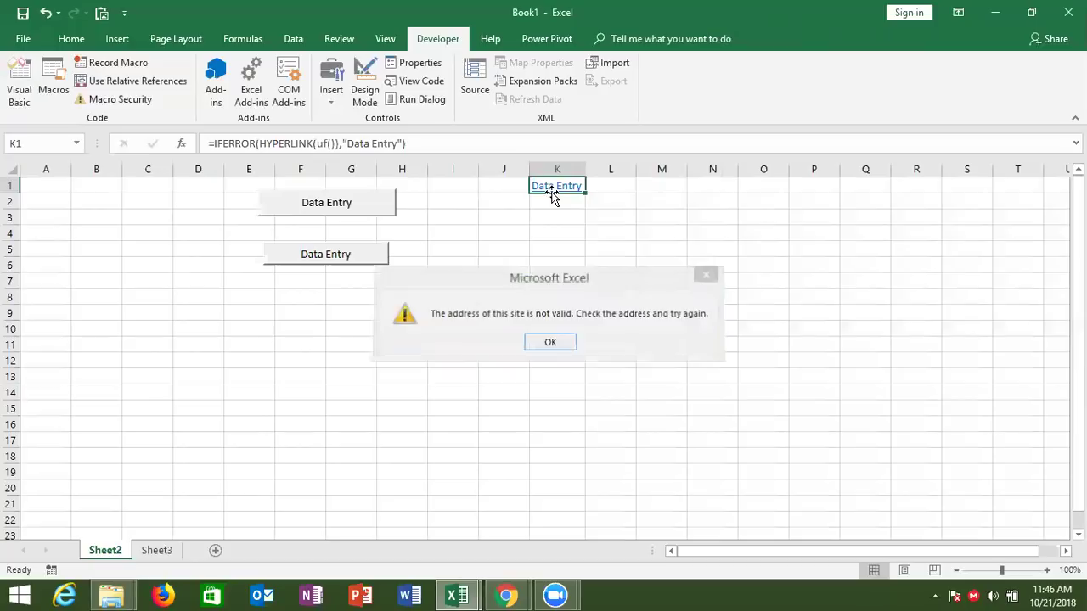
# - Dismiss the invalid-address warning and change the link target from uf() to of()
pyautogui.press('Return')
pyautogui.hotkey('alt', 'Tab')
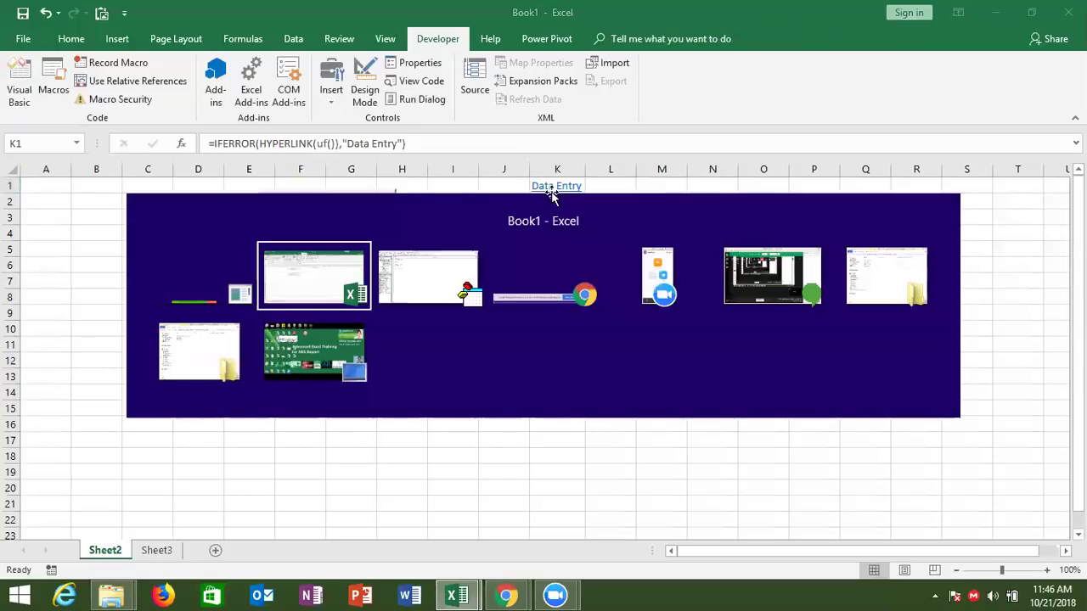
pyautogui.press('Tab')
pyautogui.press('Tab')
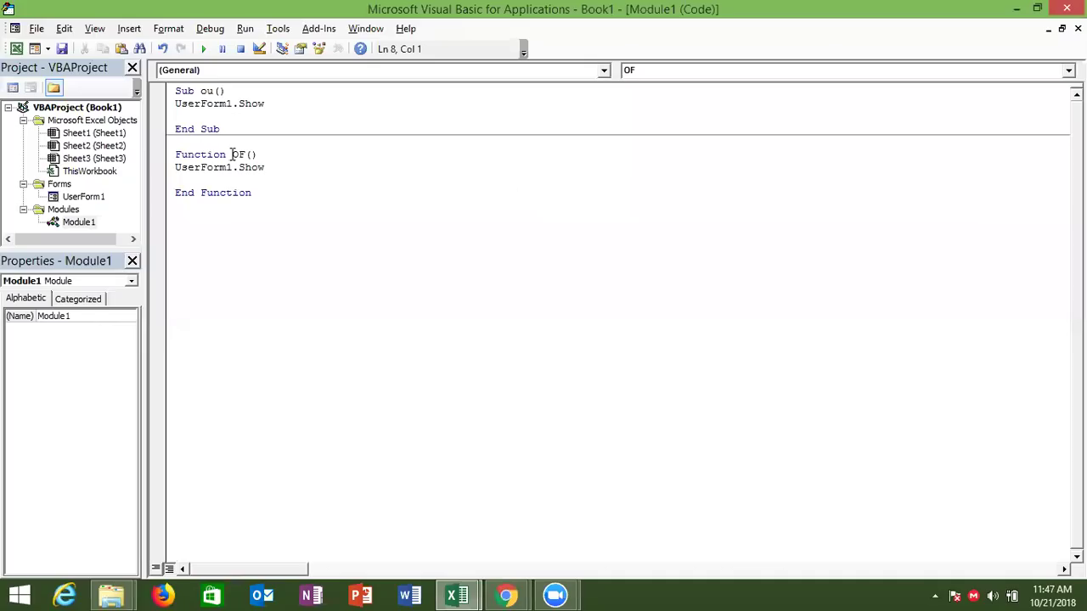
pyautogui.doubleClick(239, 155)
pyautogui.hotkey('alt', 'Tab')
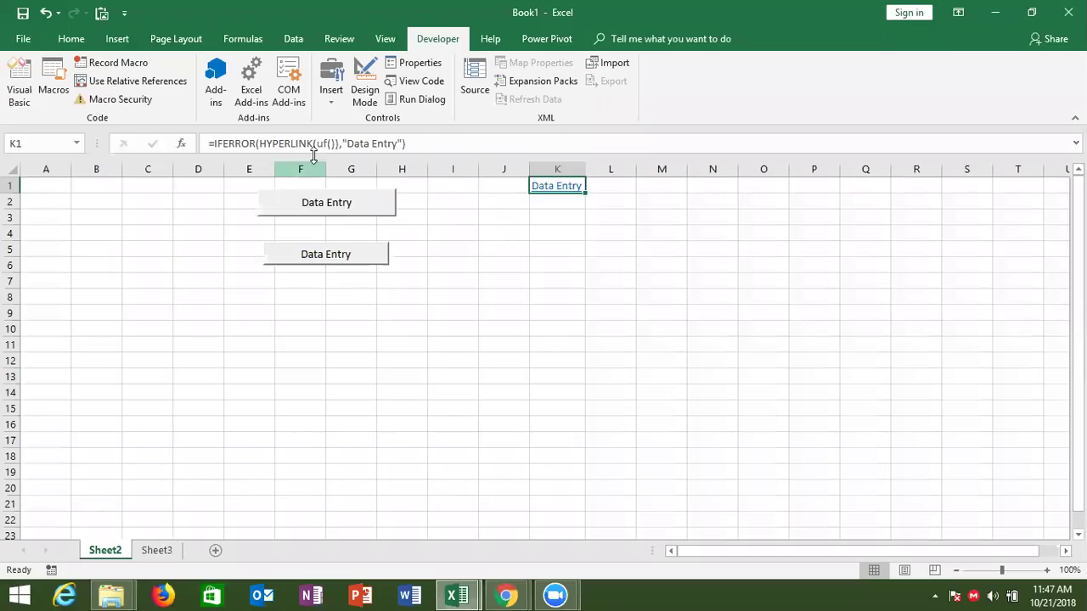
pyautogui.click(321, 143)
pyautogui.press('BackSpace')
pyautogui.write('o')
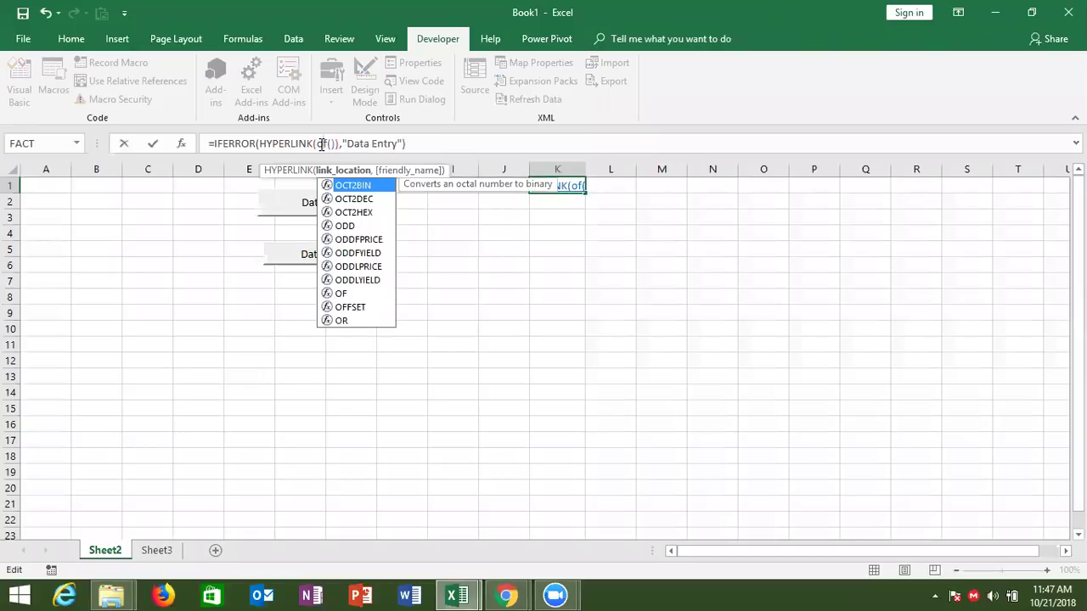
pyautogui.press('Return')
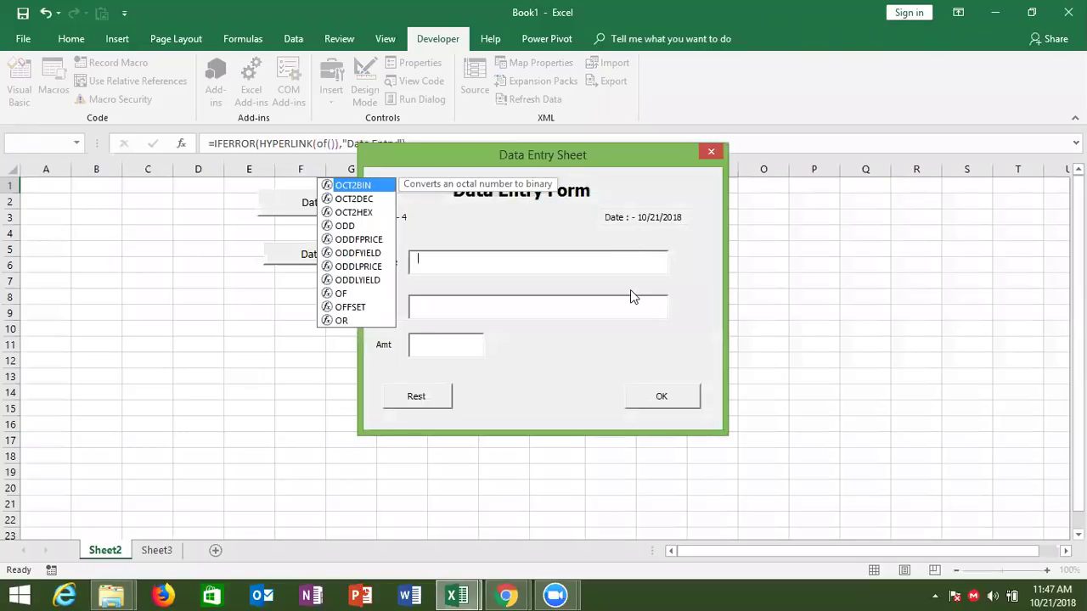
pyautogui.click(710, 153)
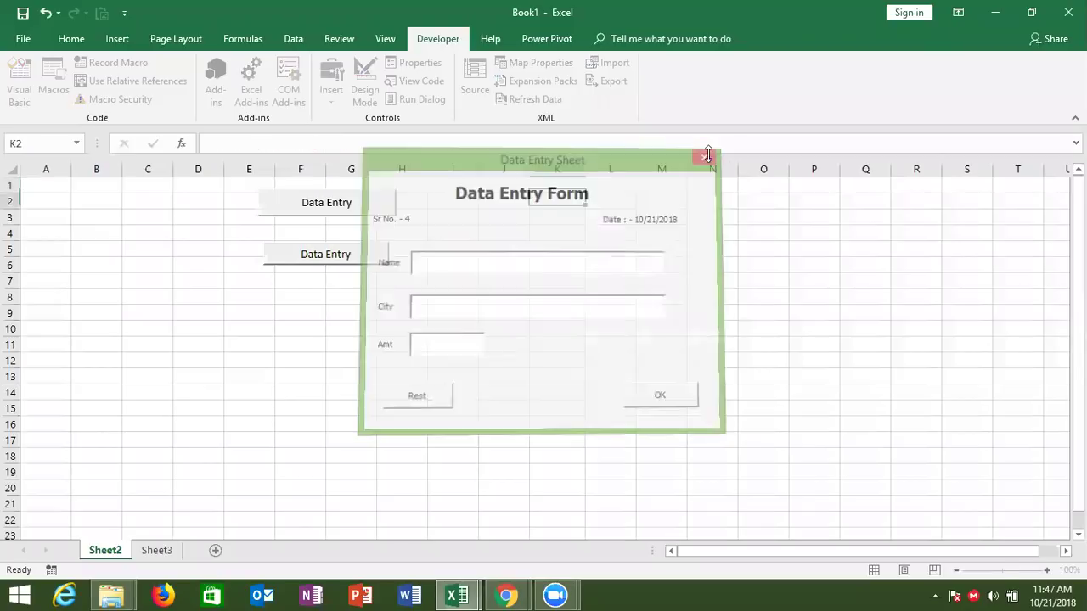
# - Simplify K1 to =HYPERLINK(of(),"Data Entry"), removing the IFERROR wrapper
pyautogui.click(661, 260)
pyautogui.press('Up')
pyautogui.press('Up')
pyautogui.press('Up')
pyautogui.press('Up')
pyautogui.press('Up')
pyautogui.press('Left')
pyautogui.press('Left')
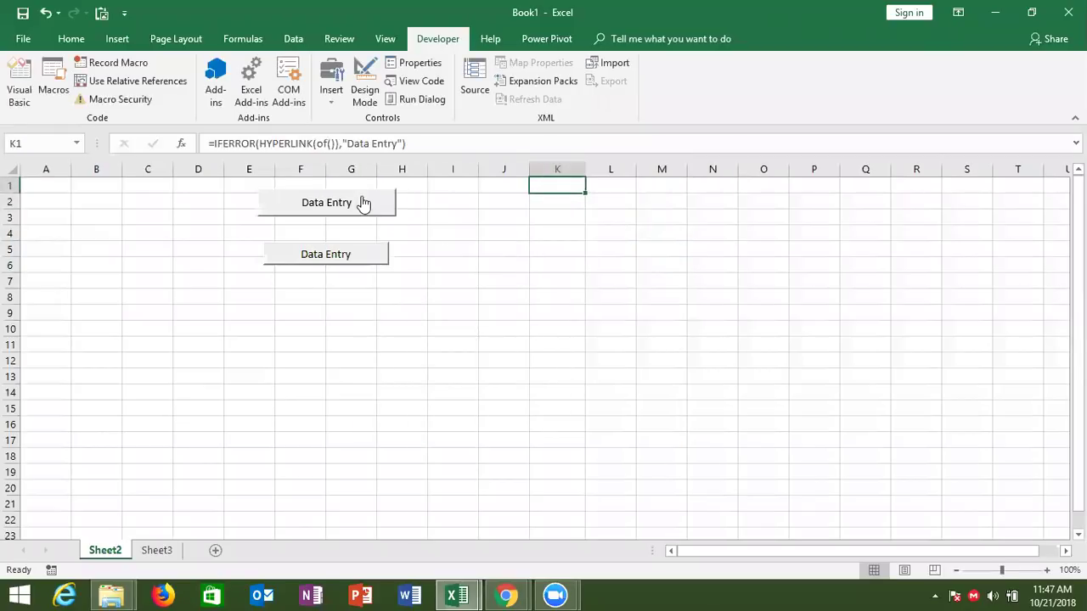
pyautogui.click(336, 144)
pyautogui.write(')"Data En')
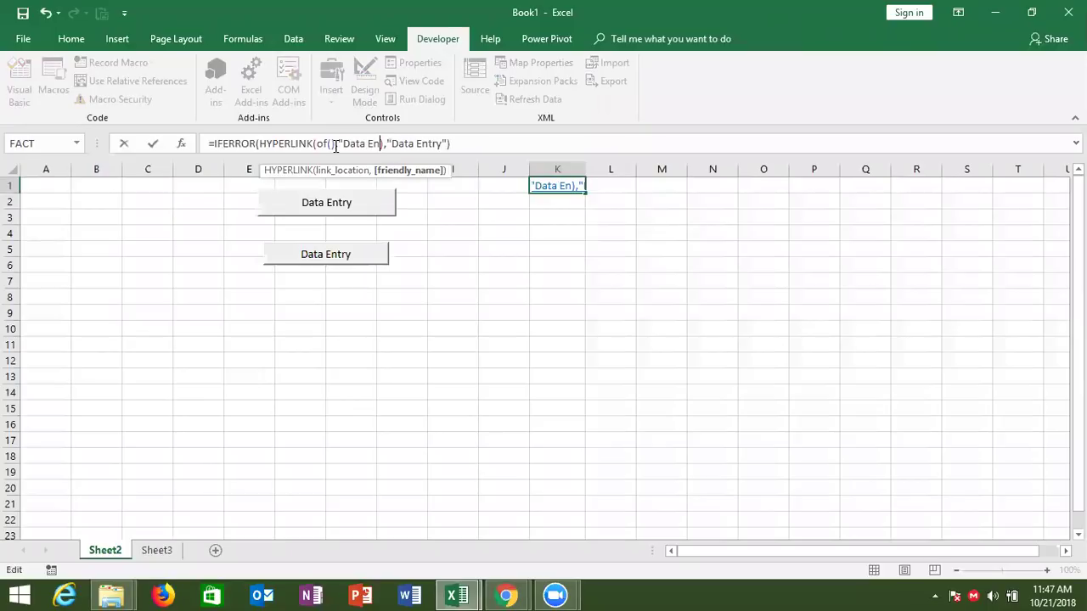
pyautogui.write('try')
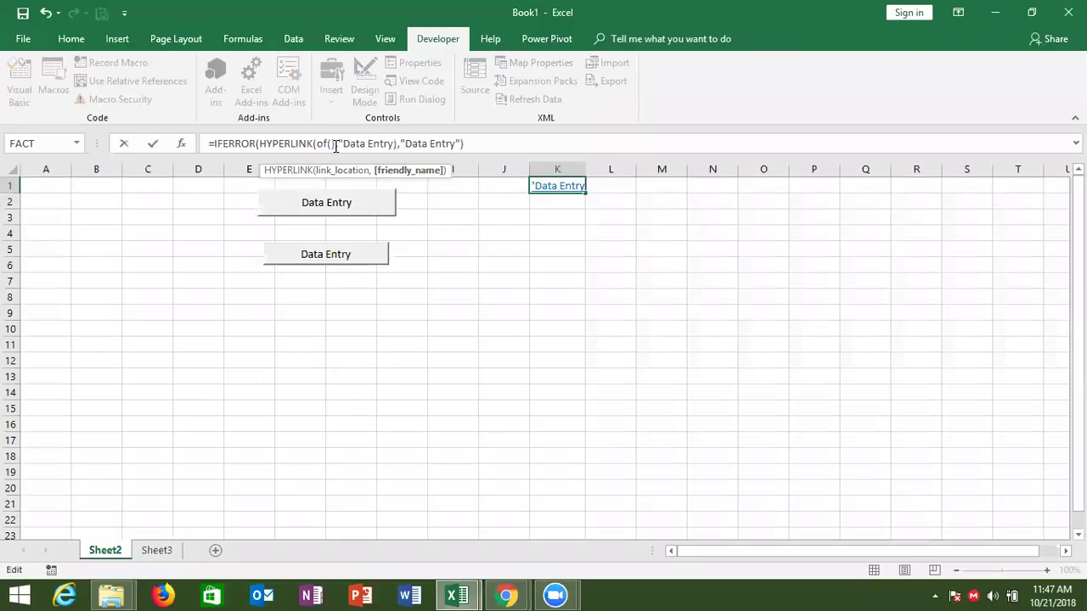
pyautogui.press('Delete')
pyautogui.press('Delete')
pyautogui.press('Delete')
pyautogui.press('Delete')
pyautogui.press('Delete')
pyautogui.press('Delete')
pyautogui.press('Delete')
pyautogui.press('Delete')
pyautogui.press('Delete')
pyautogui.press('Delete')
pyautogui.press('Delete')
pyautogui.press('Delete')
pyautogui.press('Delete')
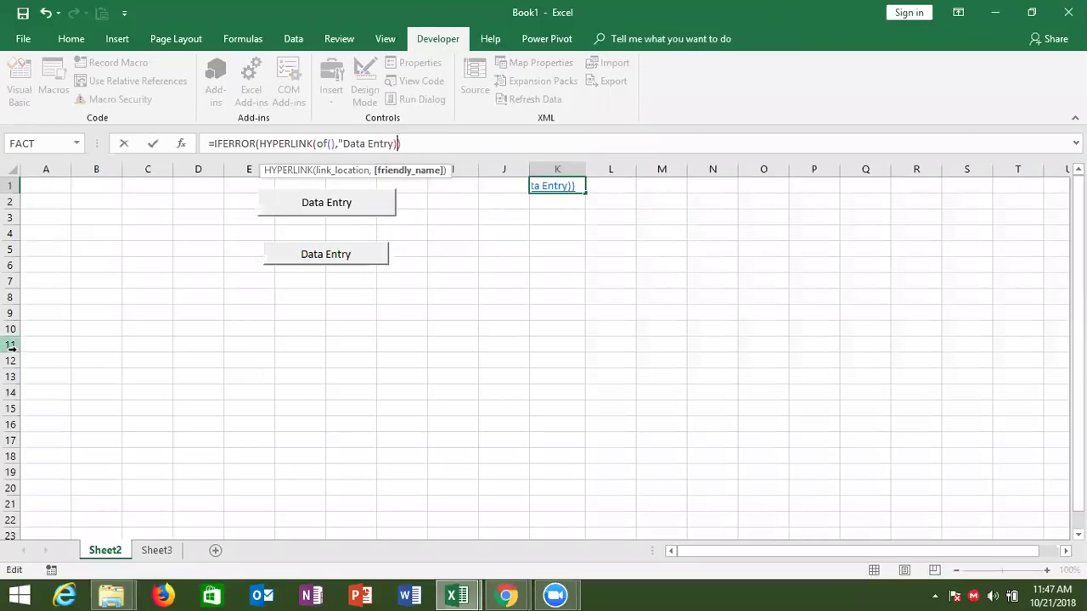
pyautogui.write('"')
pyautogui.click(257, 143)
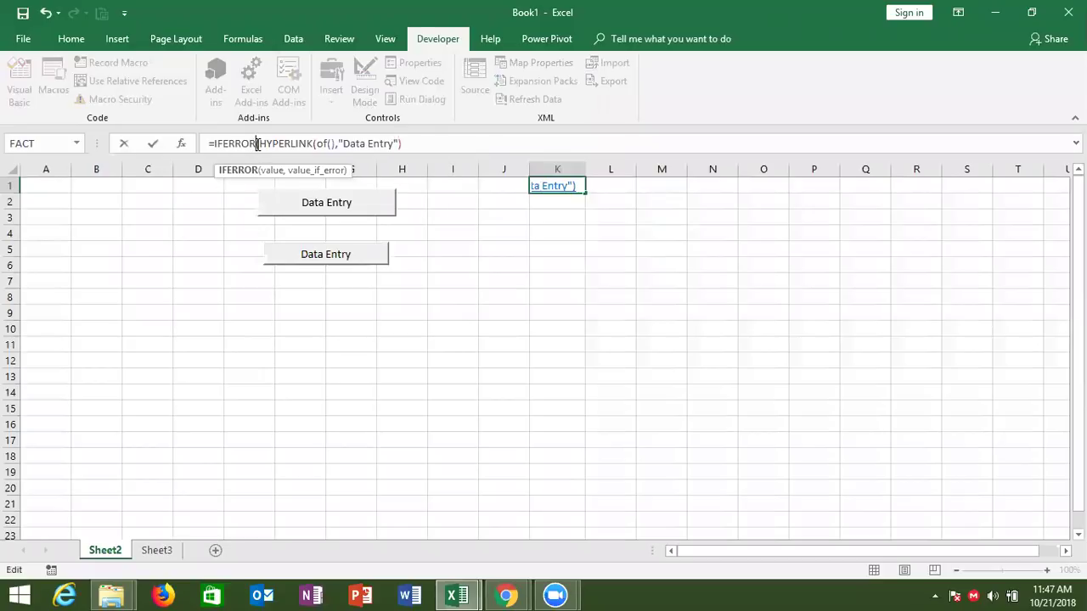
pyautogui.press('BackSpace')
pyautogui.press('BackSpace')
pyautogui.press('BackSpace')
pyautogui.press('BackSpace')
pyautogui.press('BackSpace')
pyautogui.press('BackSpace')
pyautogui.press('BackSpace')
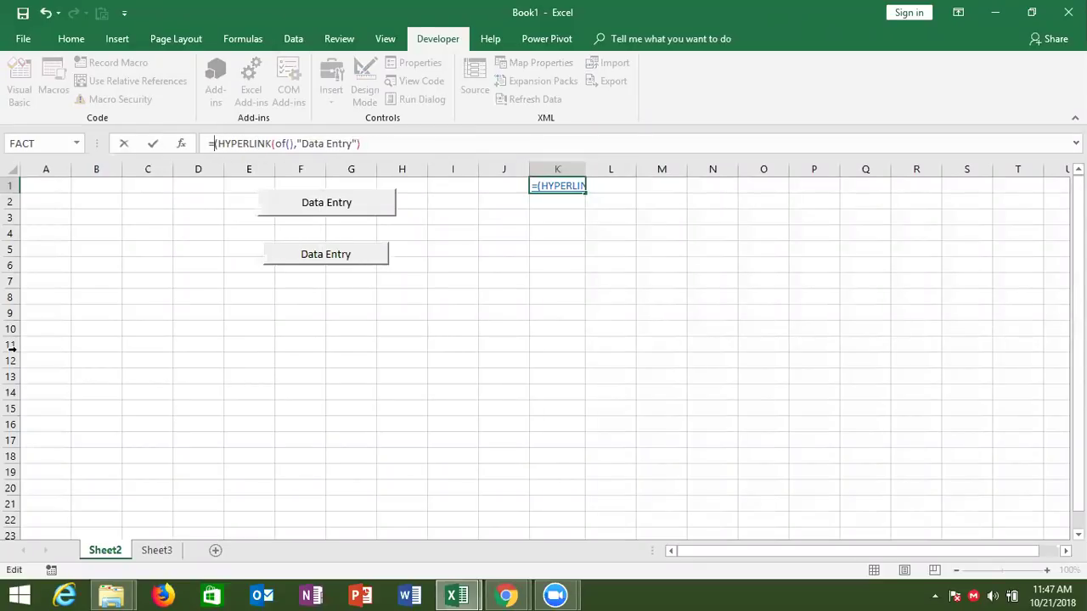
pyautogui.press('Delete')
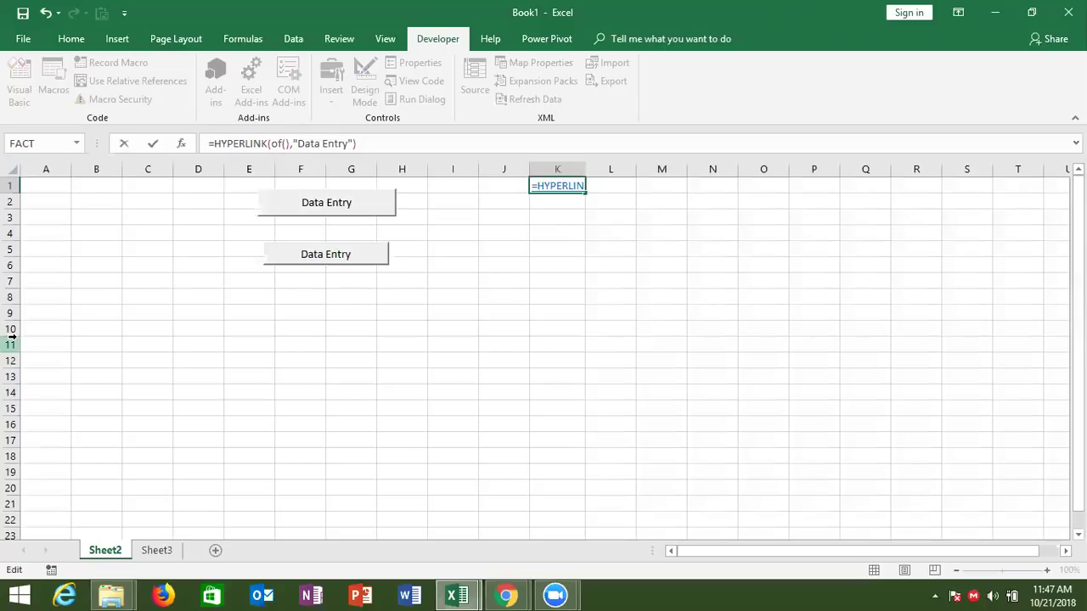
pyautogui.press('Return')
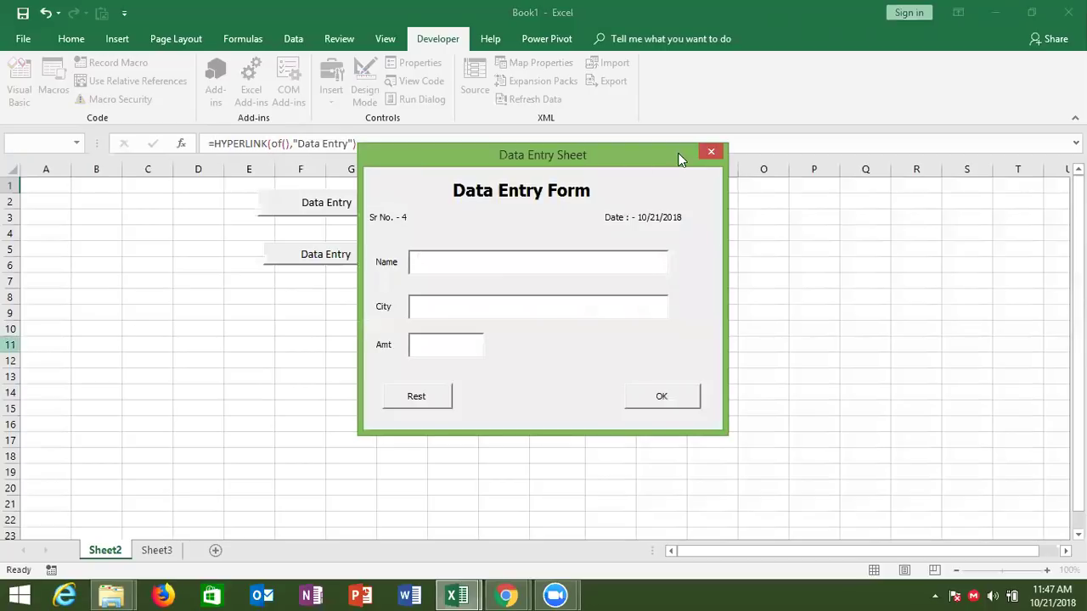
pyautogui.click(707, 152)
# - Follow the K1 Data Entry link to open the form, then close it
pyautogui.click(667, 311)
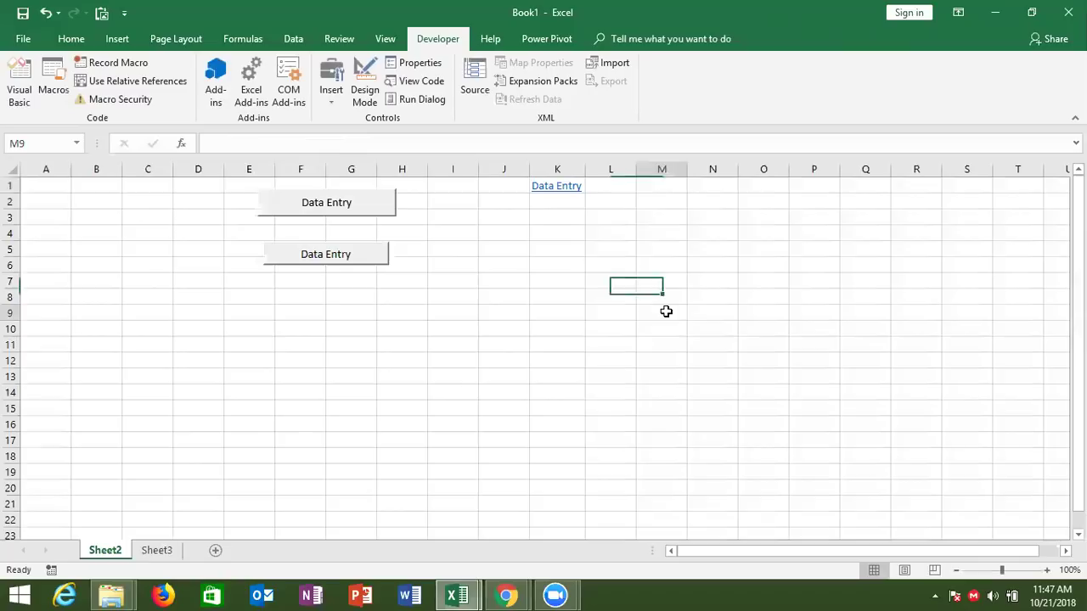
pyautogui.click(552, 186)
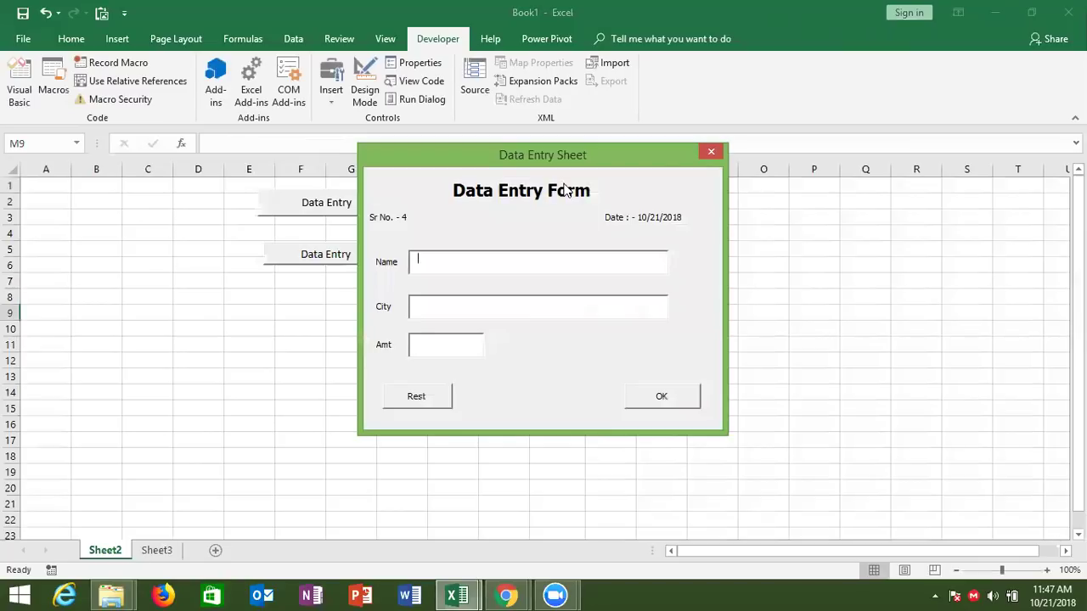
pyautogui.click(705, 153)
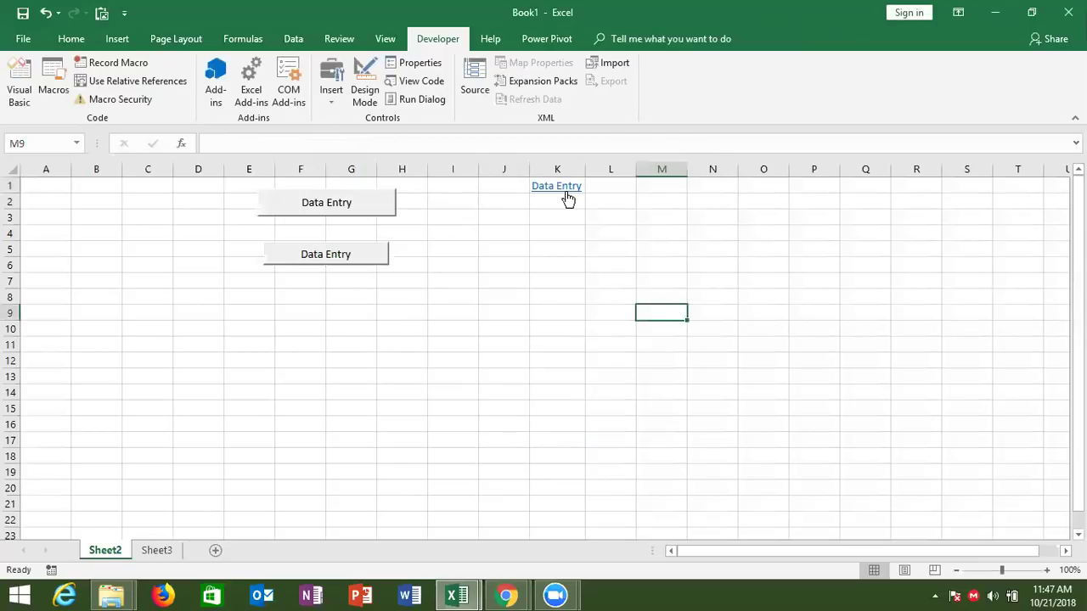
pyautogui.click(560, 189)
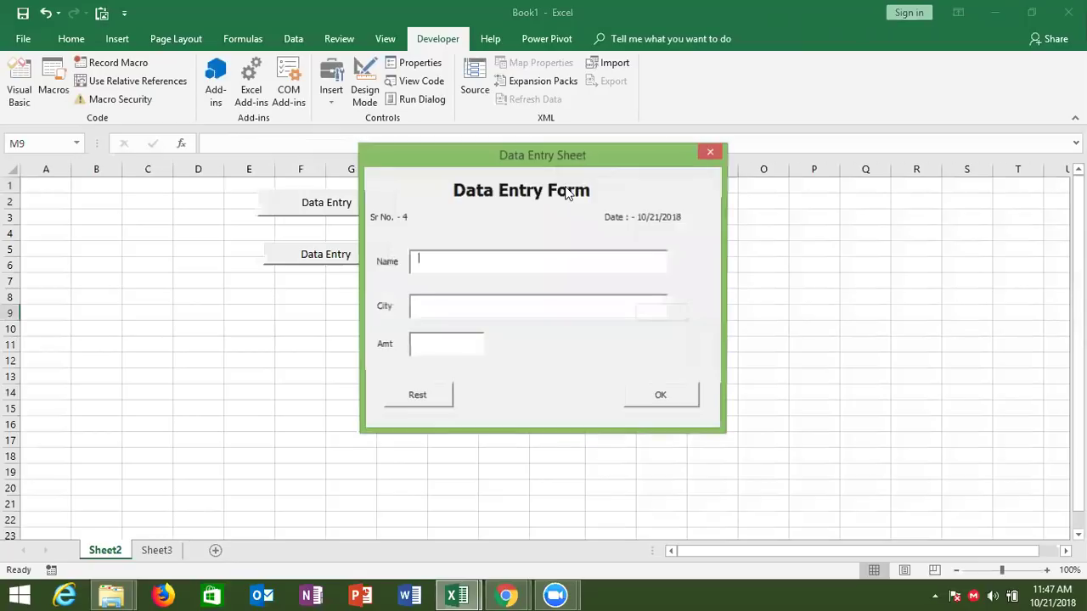
pyautogui.click(710, 154)
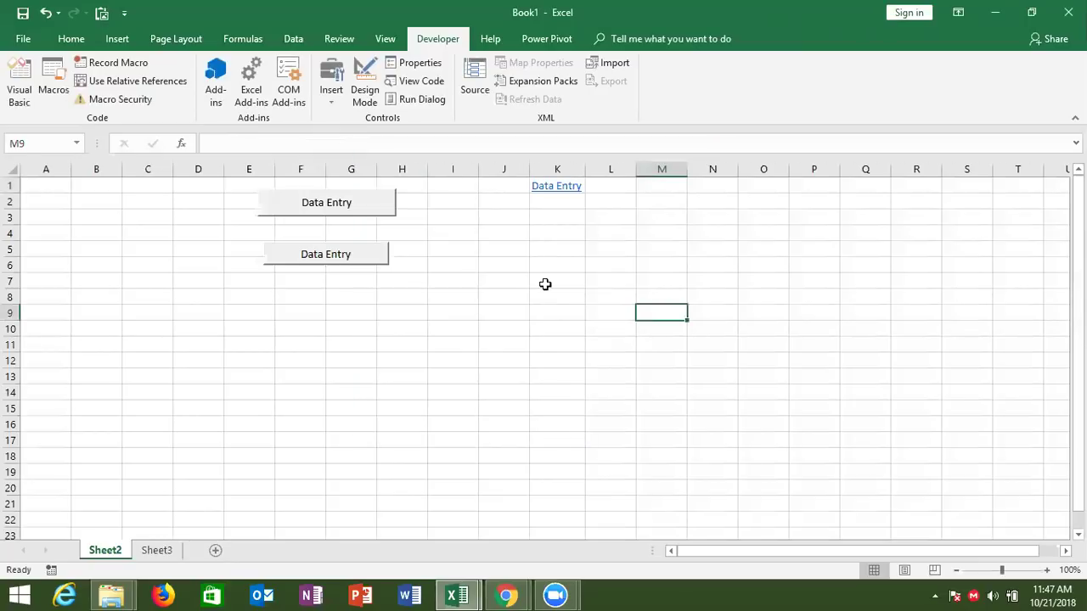
pyautogui.click(478, 284)
pyautogui.doubleClick(477, 283)
pyautogui.write('=')
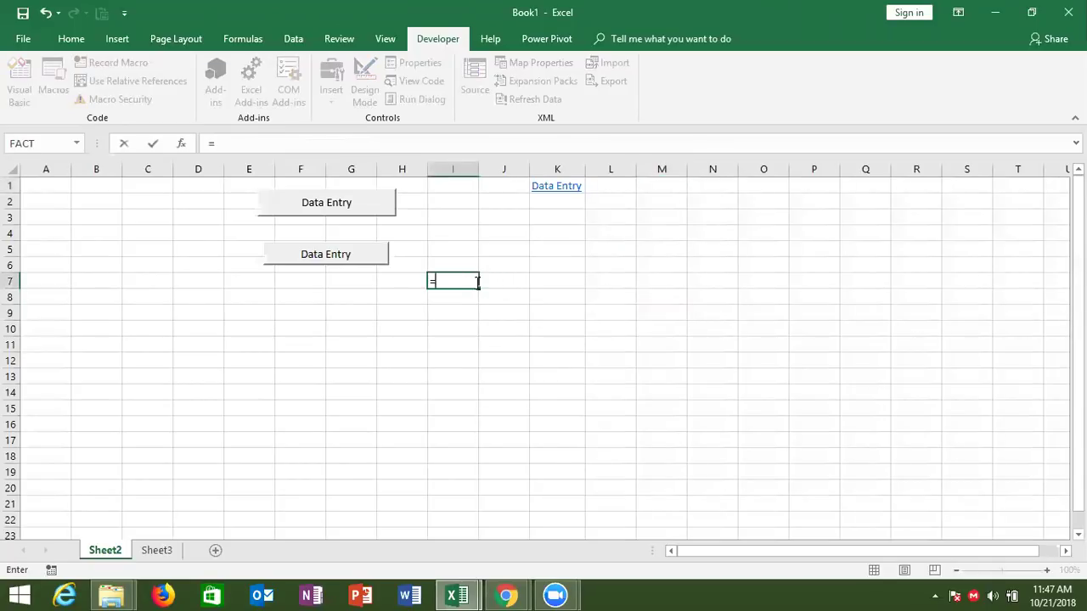
pyautogui.write('y')
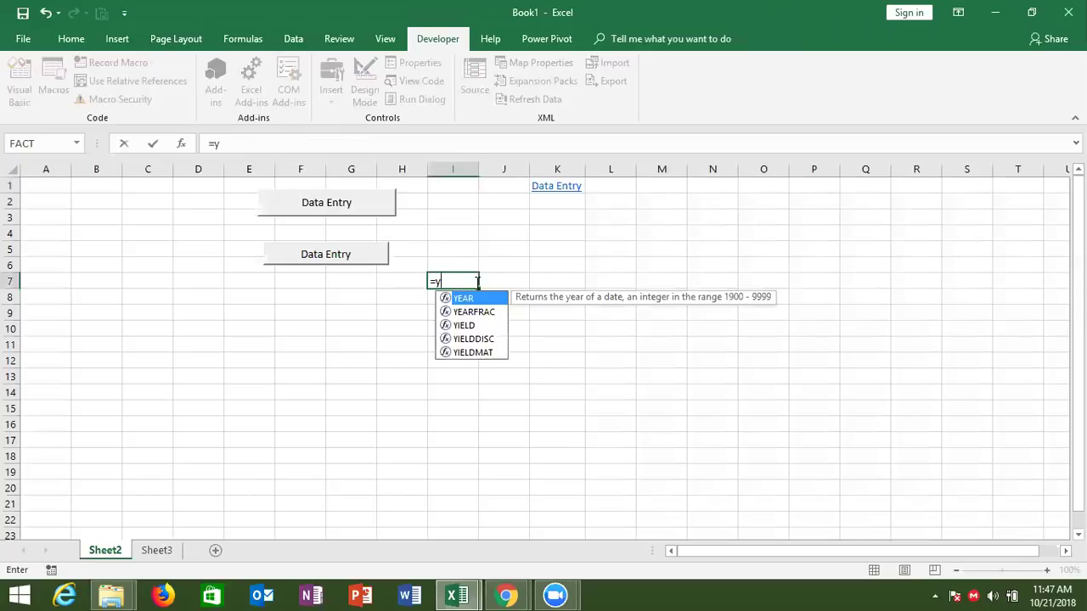
pyautogui.press('BackSpace')
pyautogui.write('hy')
pyautogui.press('Tab')
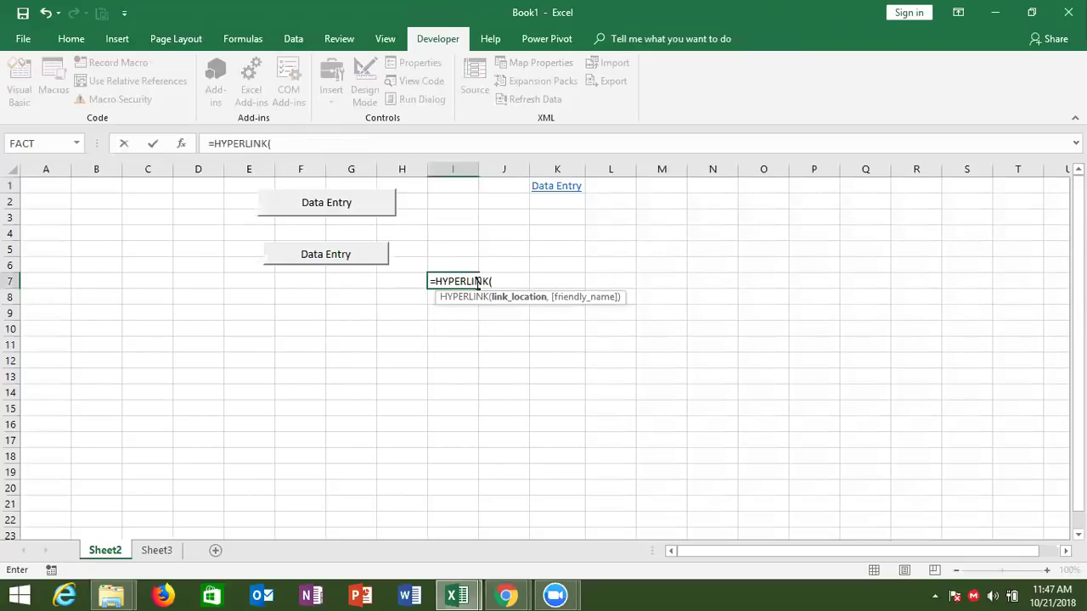
pyautogui.write('"ww')
pyautogui.write('w.iptindia')
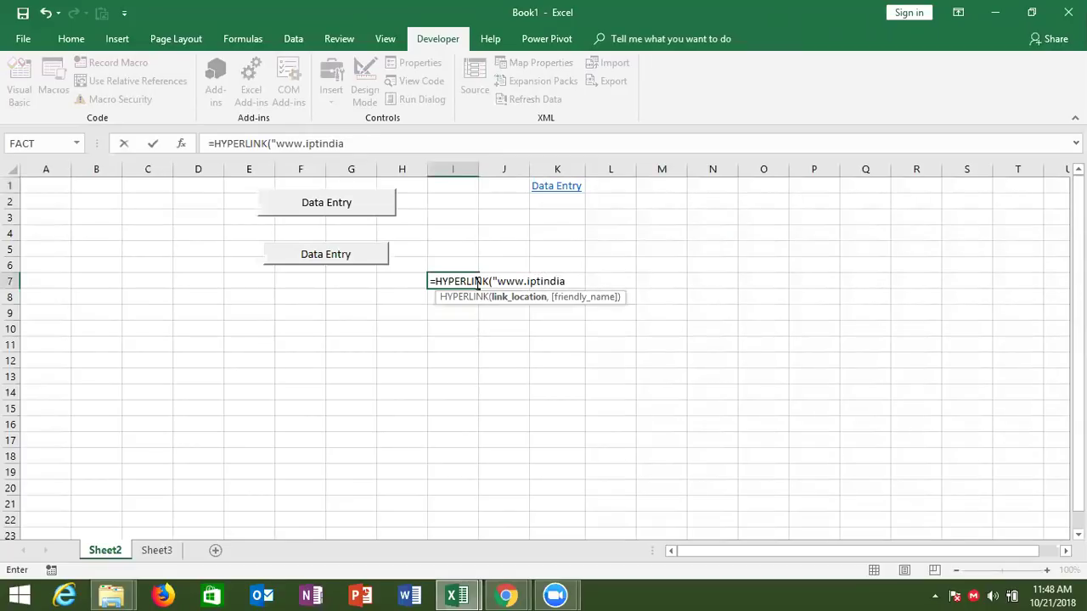
pyautogui.write('.Com"')
pyautogui.write(')')
pyautogui.press('Return')
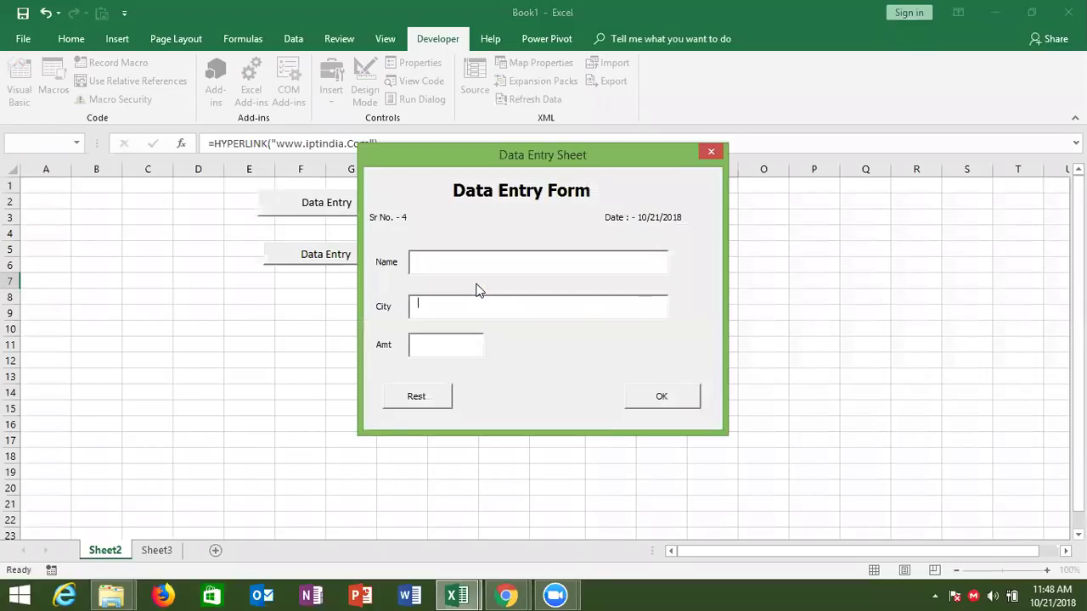
pyautogui.click(711, 152)
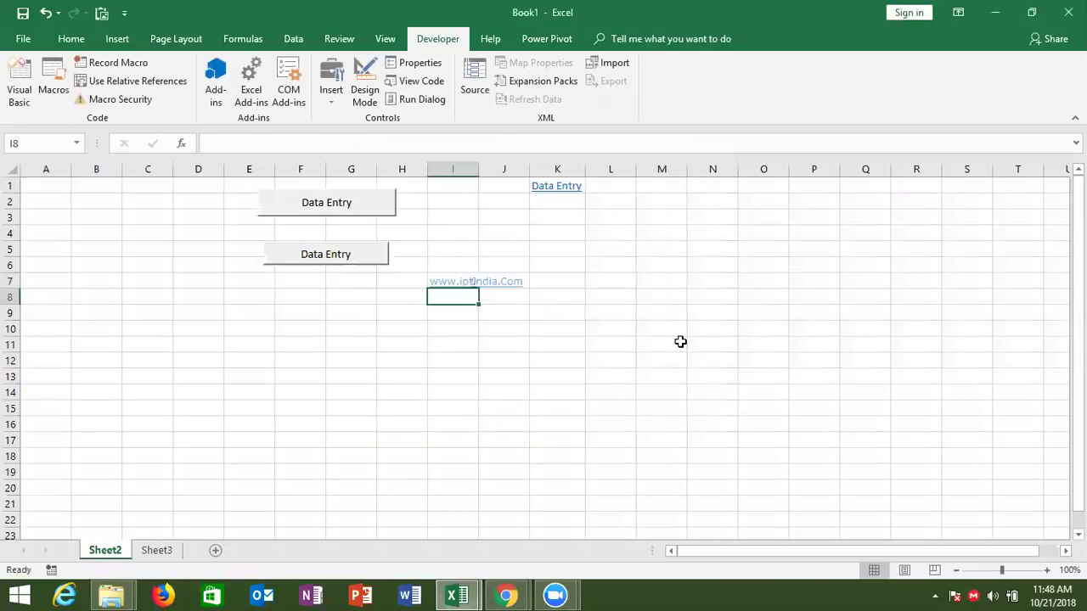
pyautogui.click(659, 343)
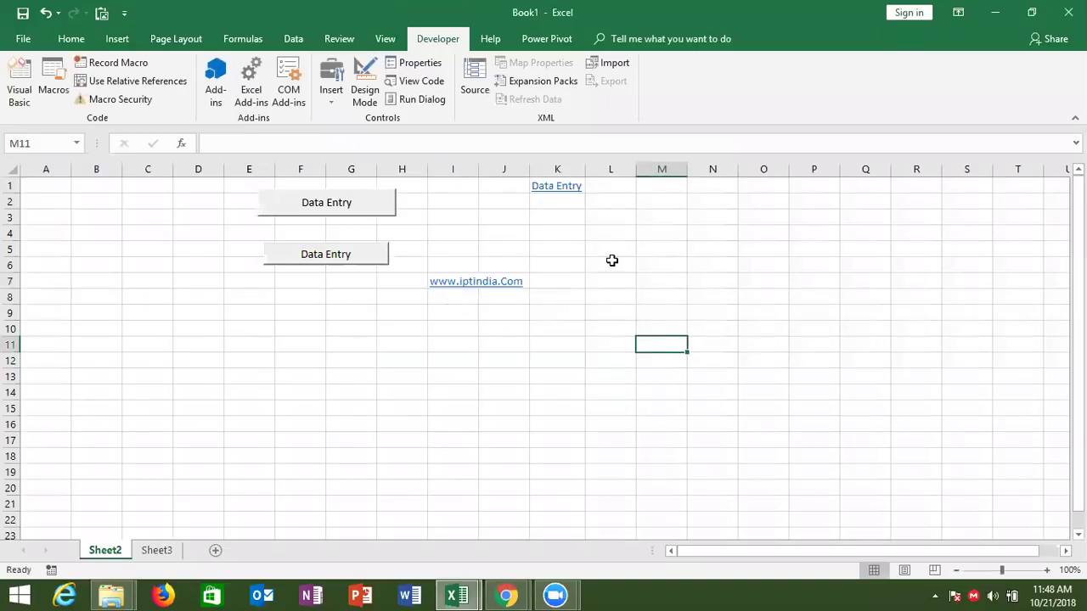
# - Open the Data Entry form from the K1 link, reposition it, and close it
pyautogui.moveTo(613, 250); pyautogui.dragTo(623, 219)
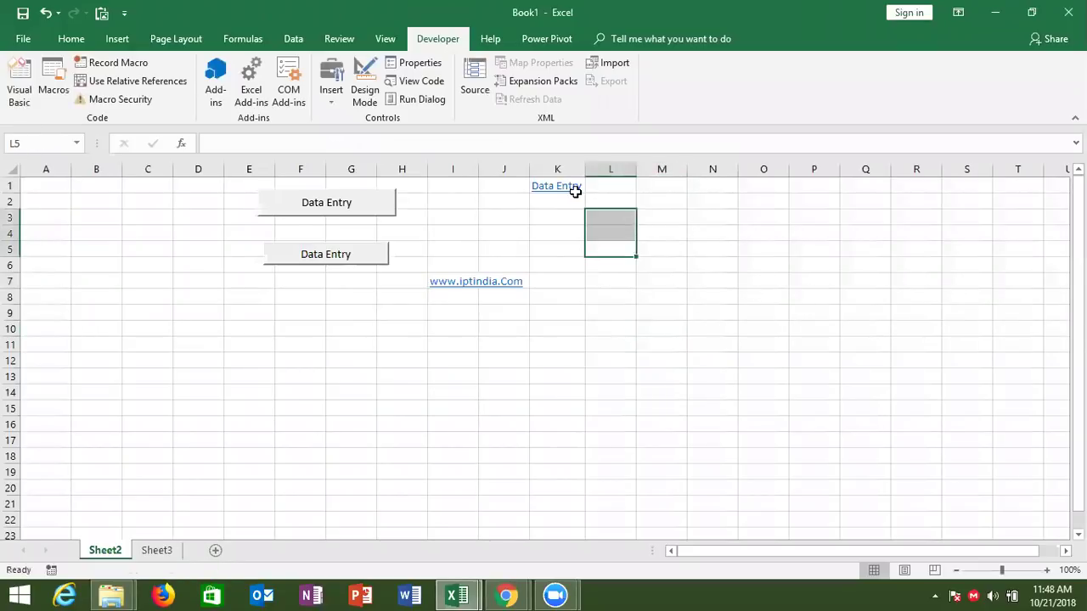
pyautogui.click(574, 186)
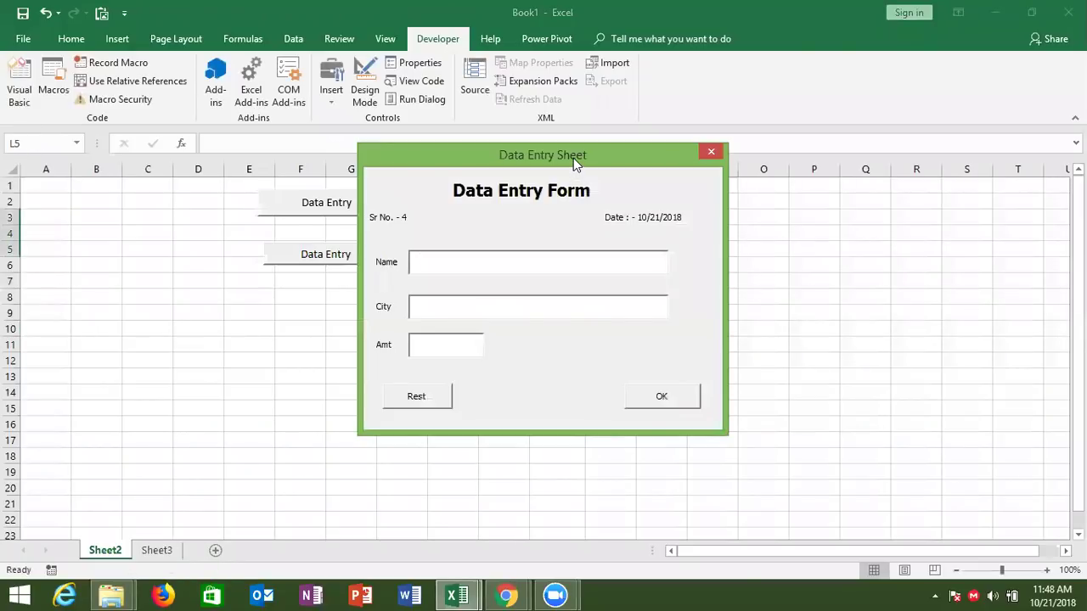
pyautogui.moveTo(573, 158); pyautogui.dragTo(567, 224)
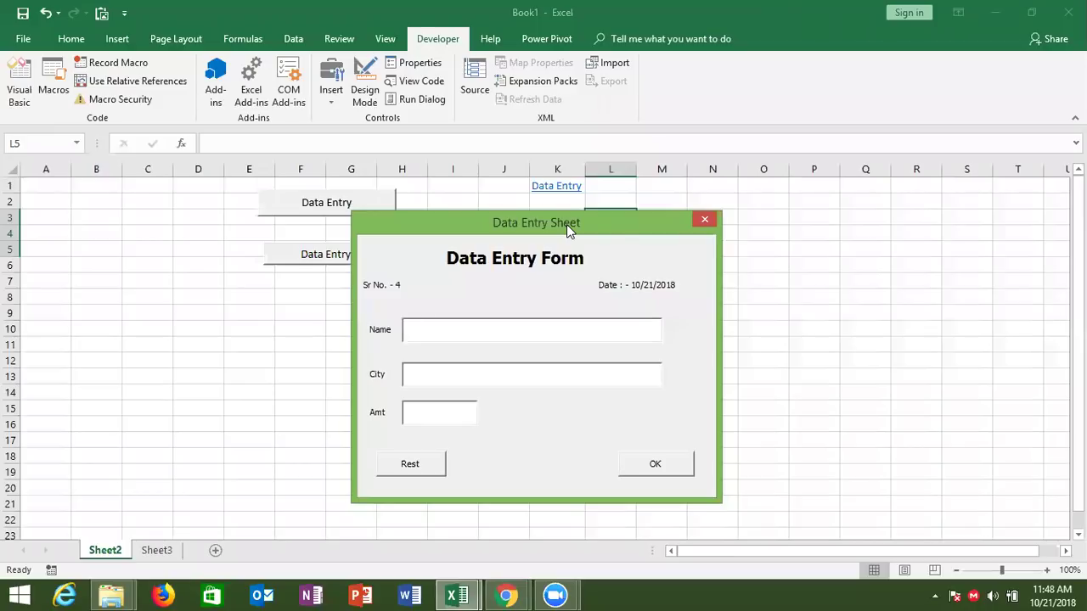
pyautogui.click(704, 220)
pyautogui.click(552, 345)
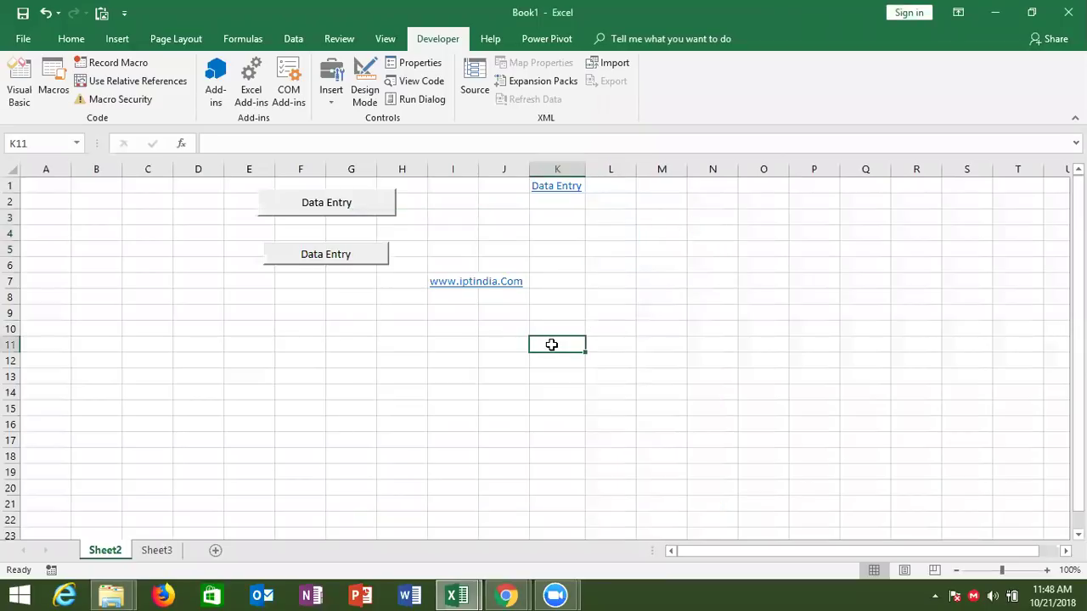
# - Unhide Sheet1 to show its three data-entry records
pyautogui.rightClick(110, 552)
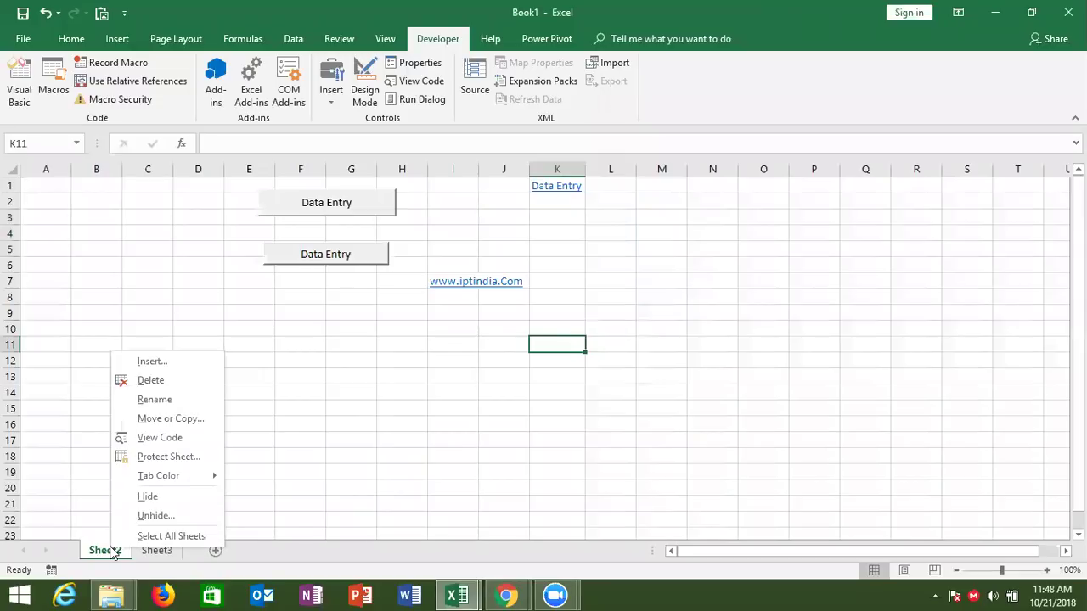
pyautogui.click(160, 516)
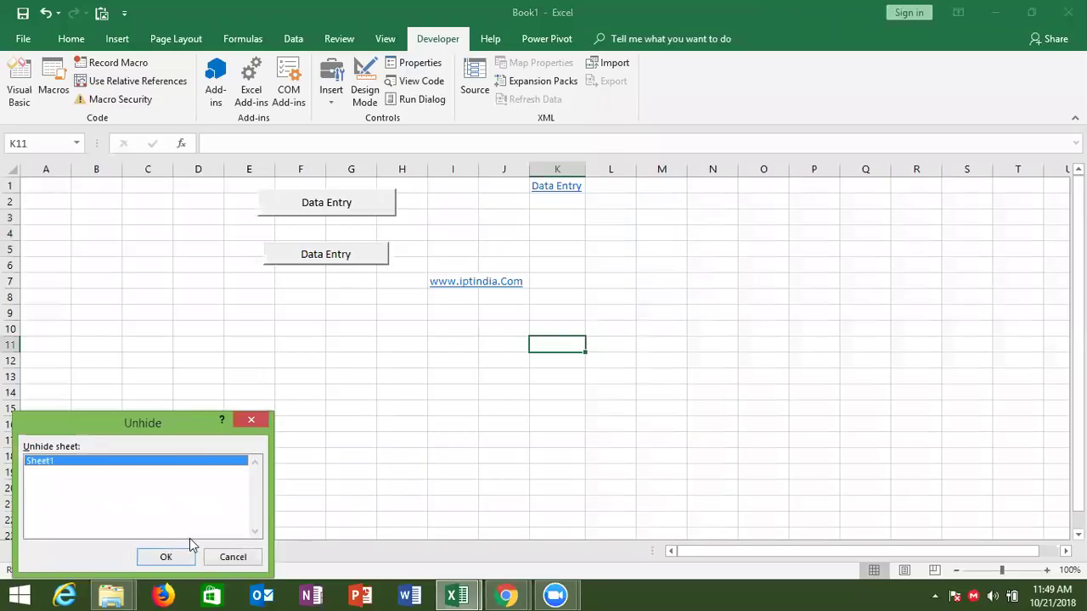
pyautogui.click(170, 553)
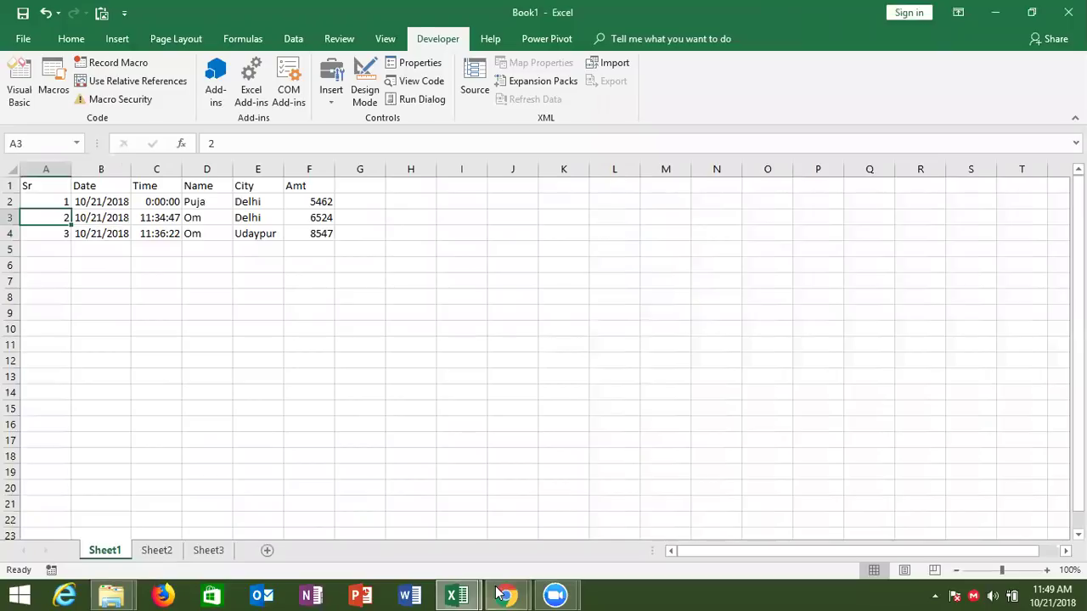
pyautogui.click(503, 594)
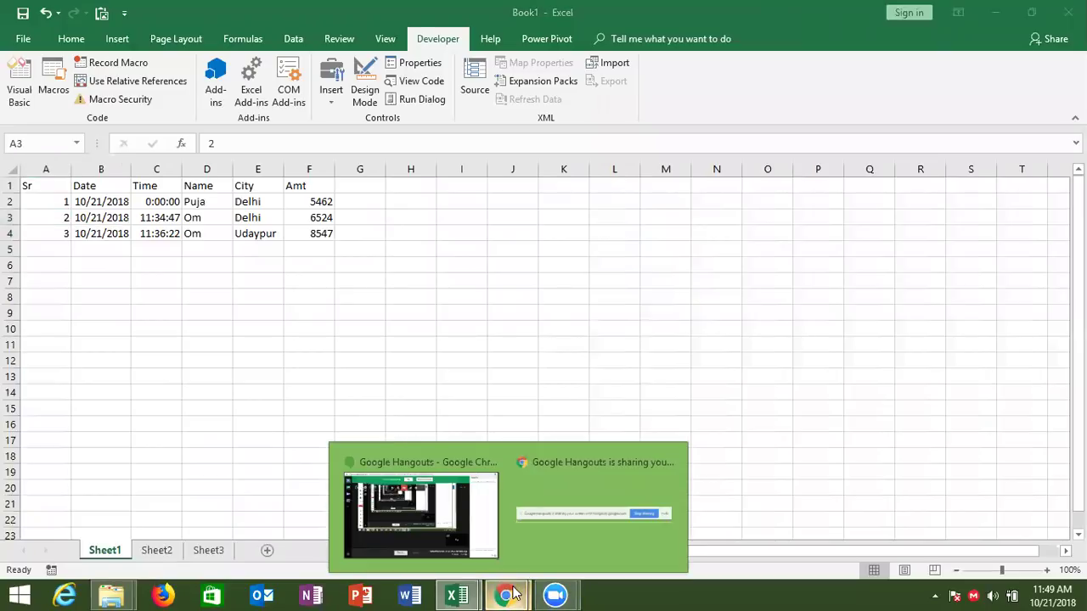
# - Bring the Google Hangouts screen-sharing window forward to check it, then minimise it
pyautogui.click(468, 552)
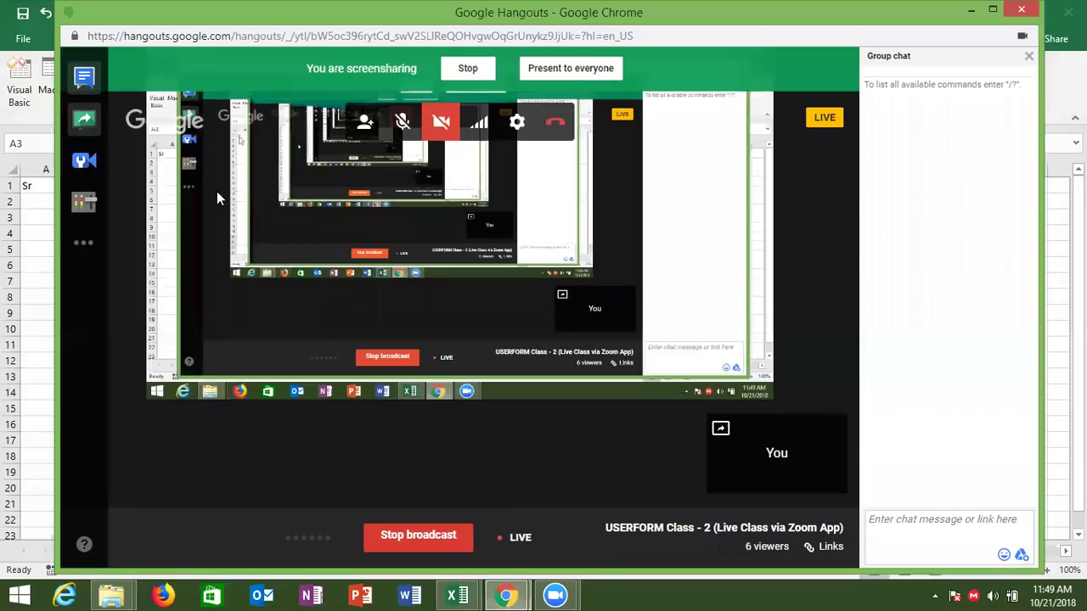
pyautogui.click(504, 592)
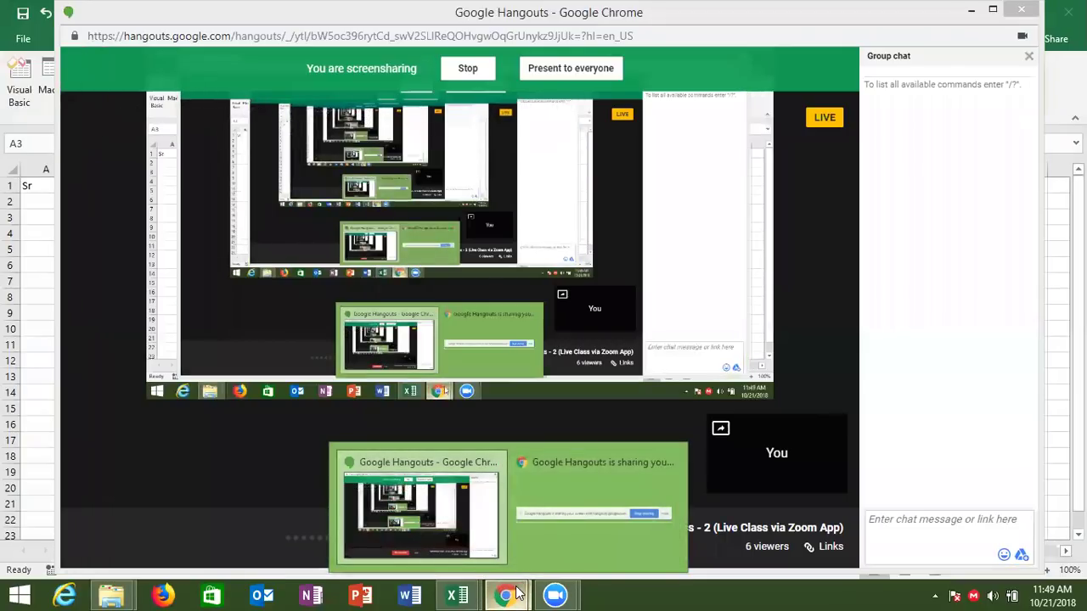
pyautogui.click(477, 557)
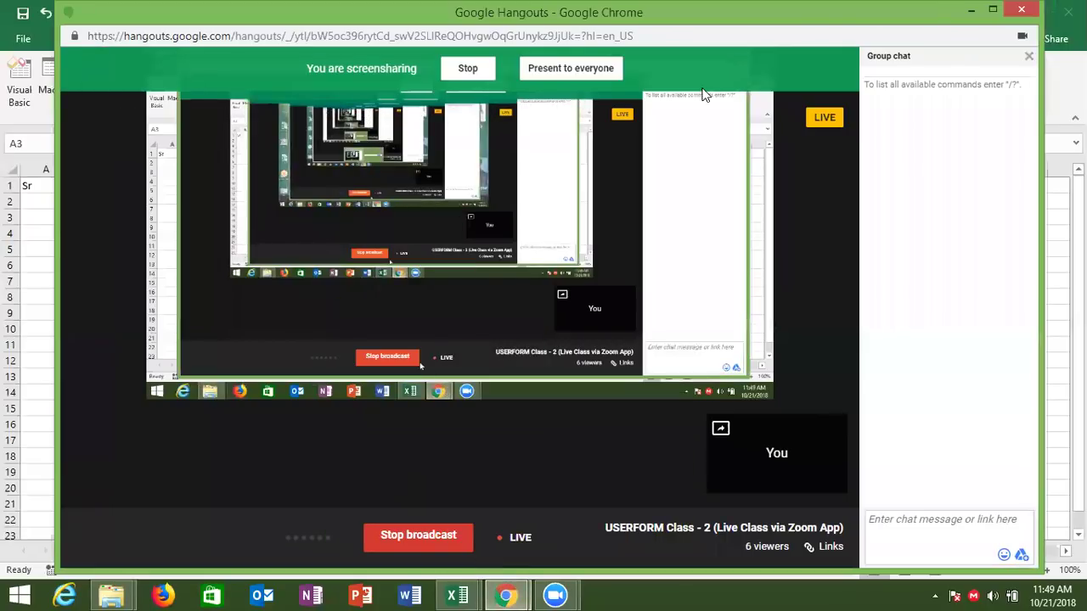
pyautogui.click(972, 11)
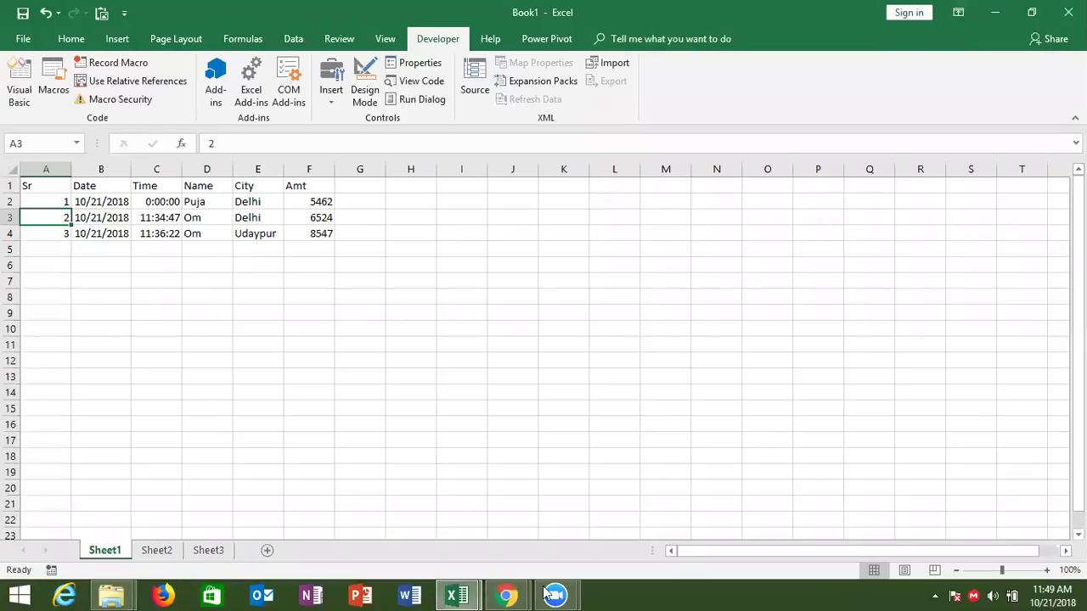
# - Open Google in a new Chrome window from Chrome's jump list
pyautogui.moveTo(527, 595)
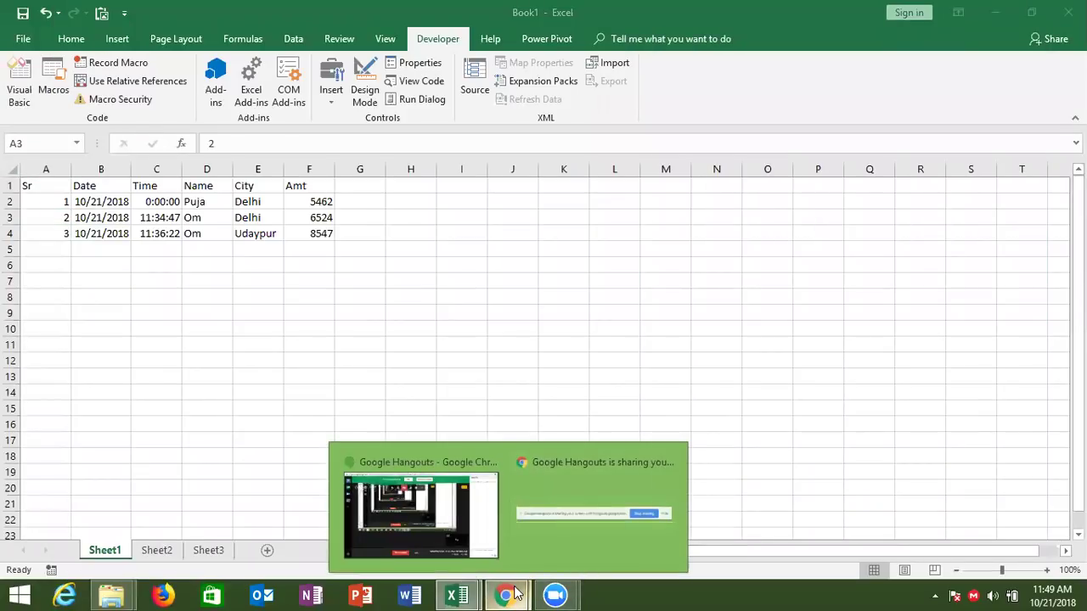
pyautogui.rightClick(515, 593)
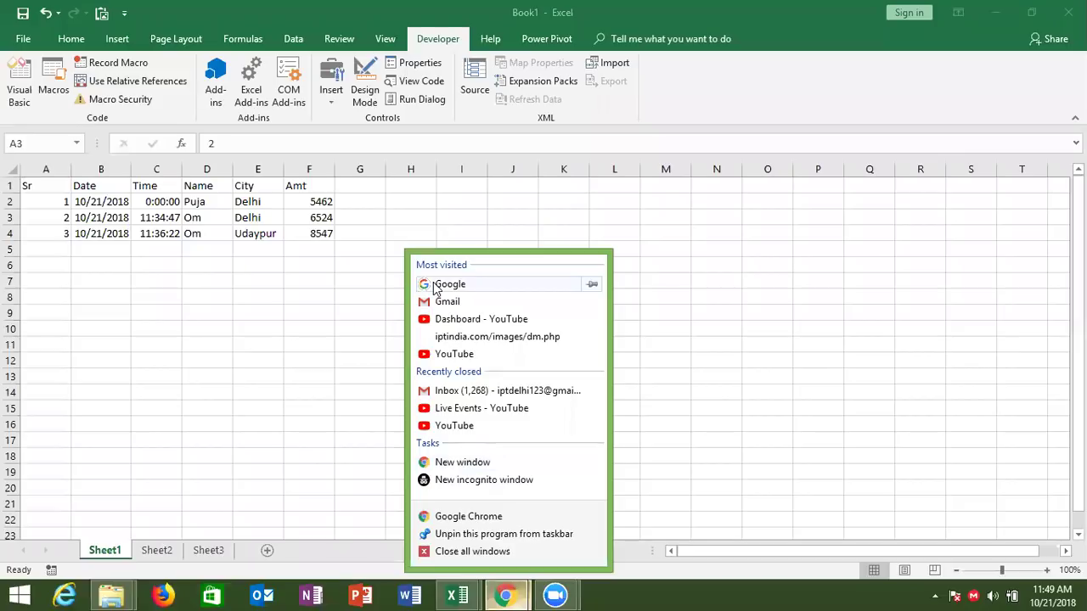
pyautogui.click(435, 283)
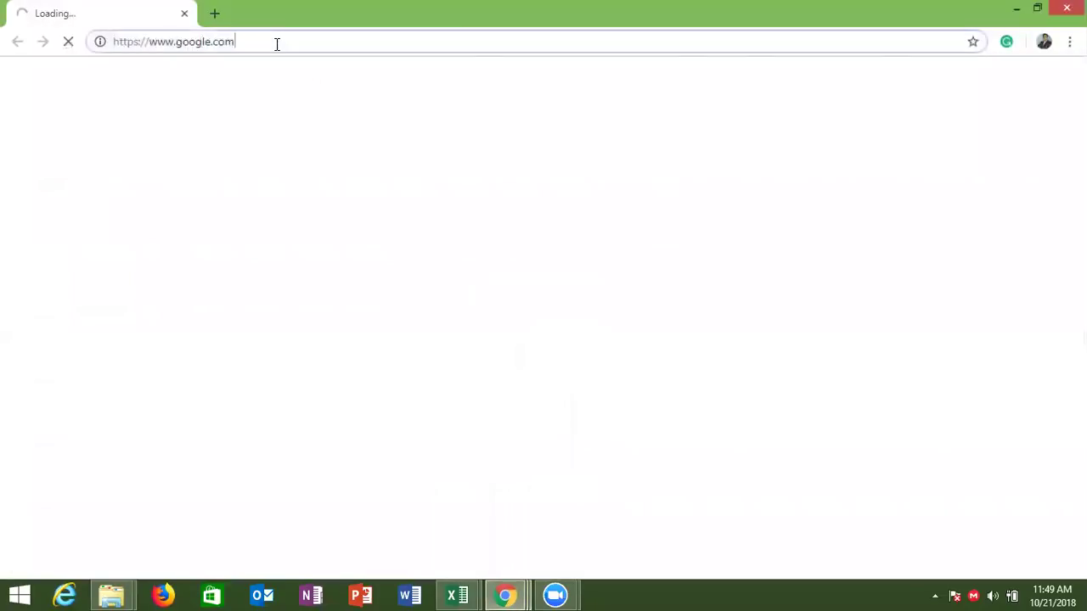
# - Go to gmail.com by entering gm in Chrome's address bar
pyautogui.click(277, 44)
pyautogui.write('gm')
pyautogui.press('Return')
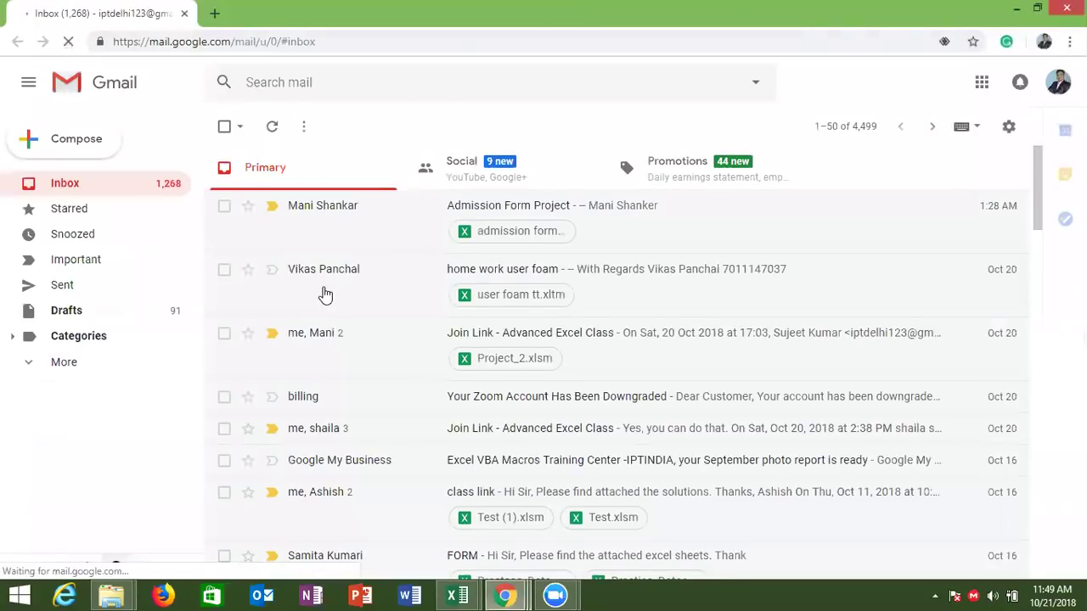
# - Download the user foam tt.xltm attachment from the home work user foam email and open it
pyautogui.click(477, 287)
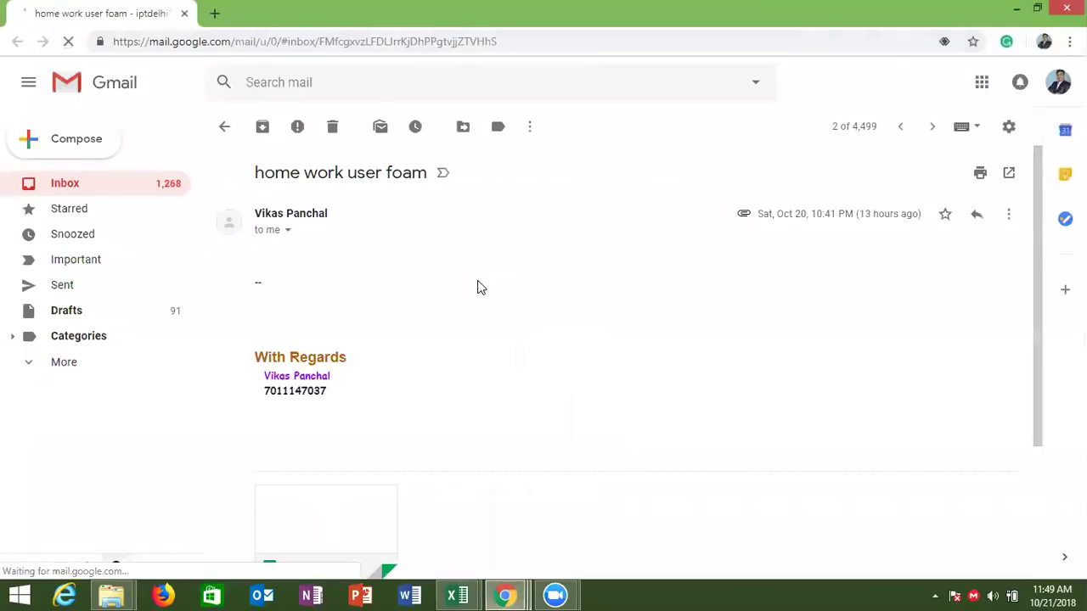
pyautogui.scroll(-3, 477, 287)
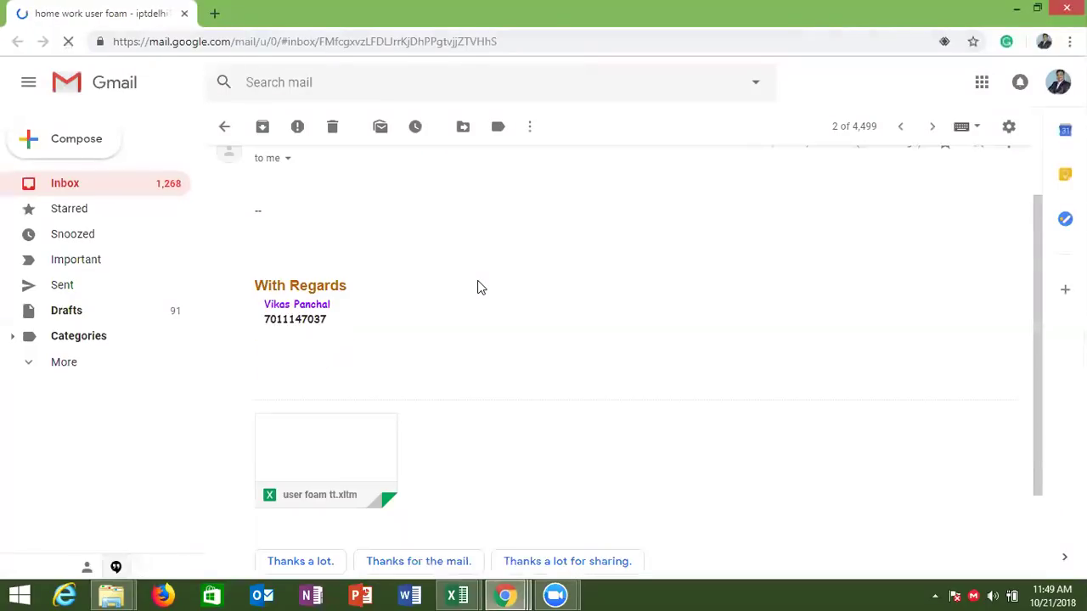
pyautogui.moveTo(281, 384)
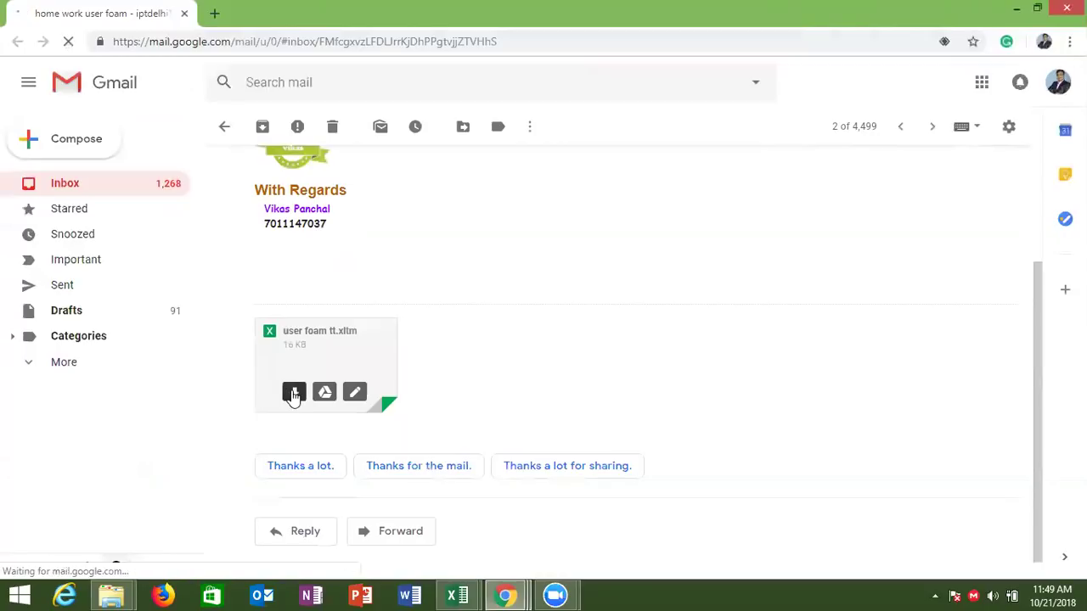
pyautogui.click(293, 394)
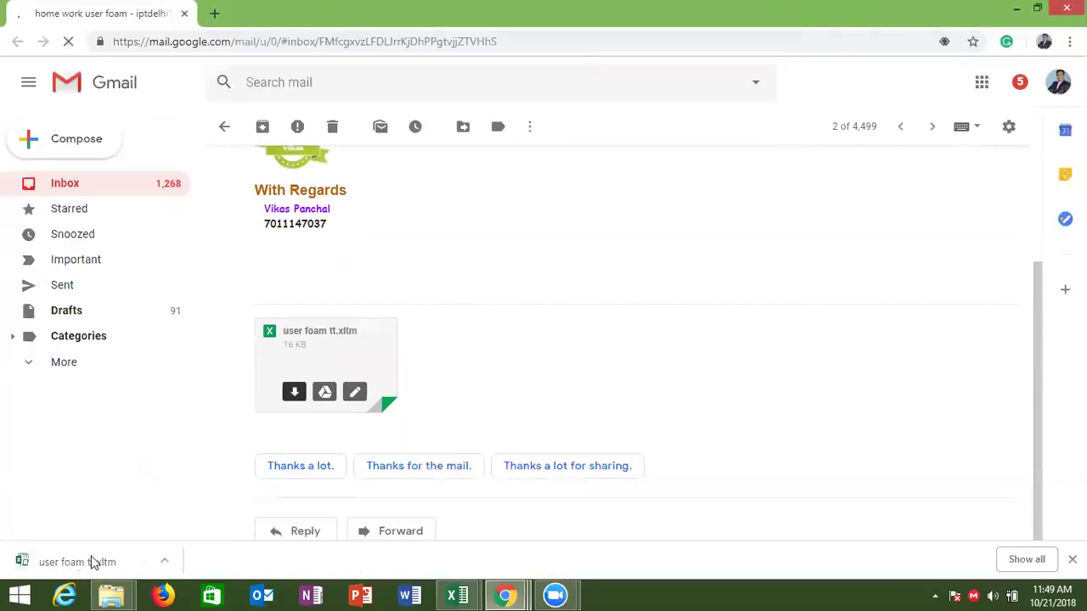
pyautogui.click(94, 563)
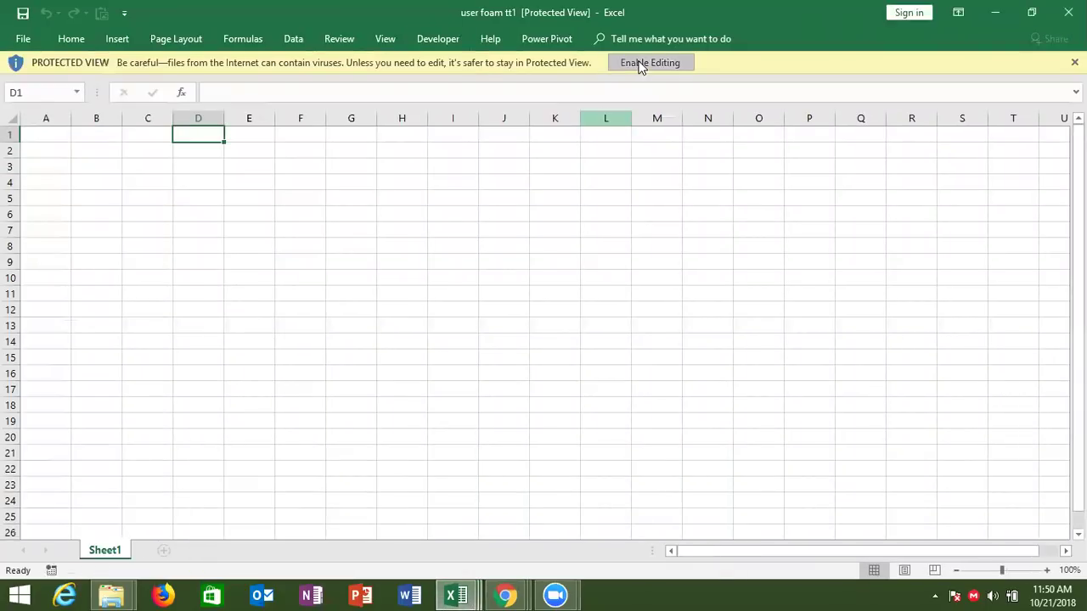
# - Enable editing of the downloaded workbook and open its Orders userform in the VBA editor
pyautogui.click(641, 64)
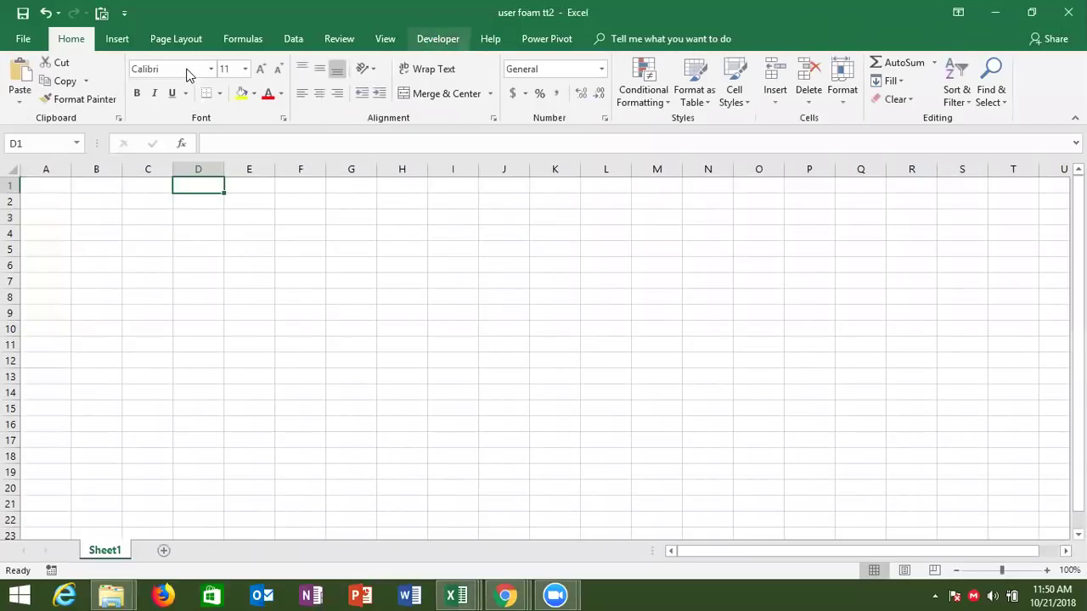
pyautogui.click(17, 101)
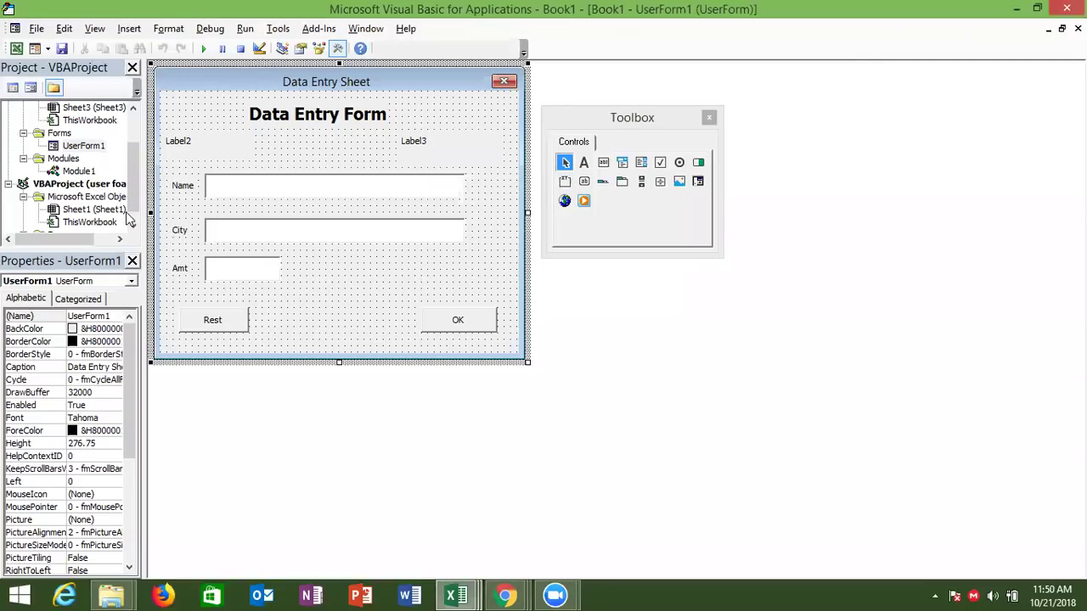
pyautogui.click(134, 225)
pyautogui.doubleClick(64, 223)
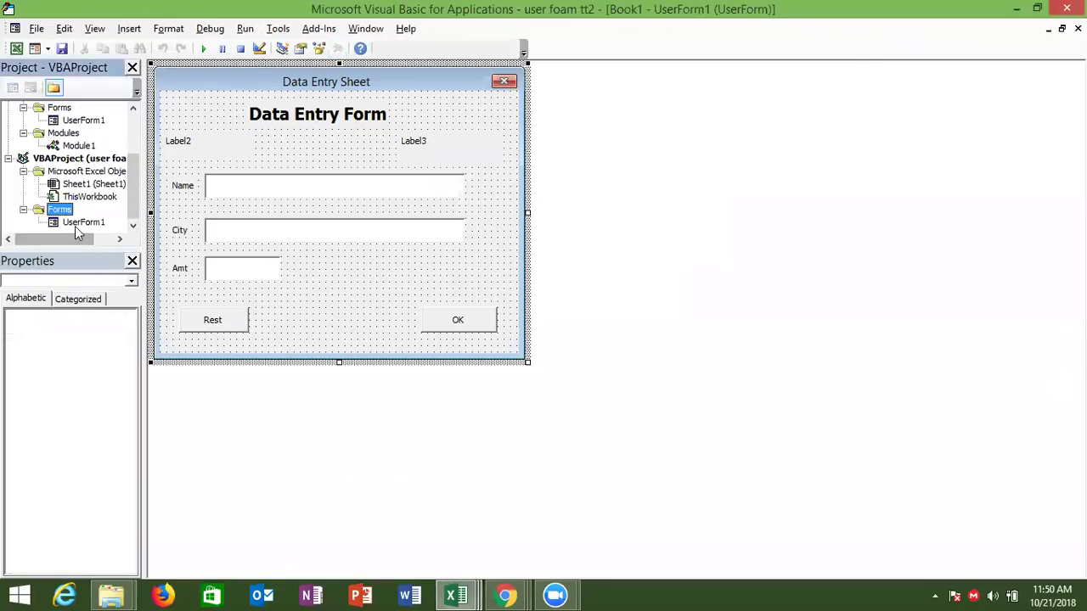
pyautogui.doubleClick(75, 226)
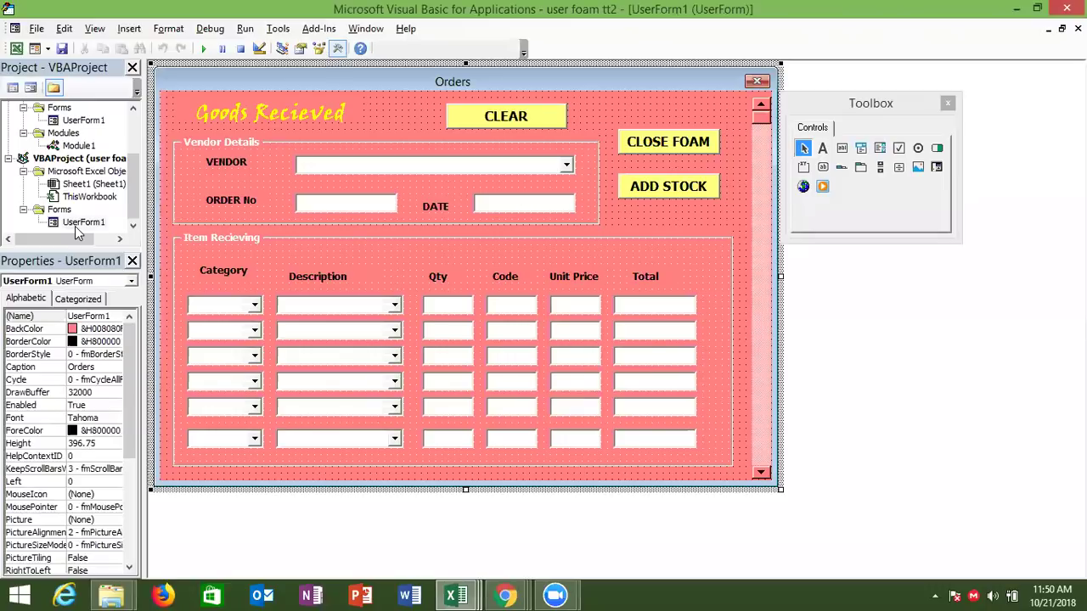
# - Run the Orders form, try its VENDOR, ORDER No and Category fields, then close it
pyautogui.click(203, 48)
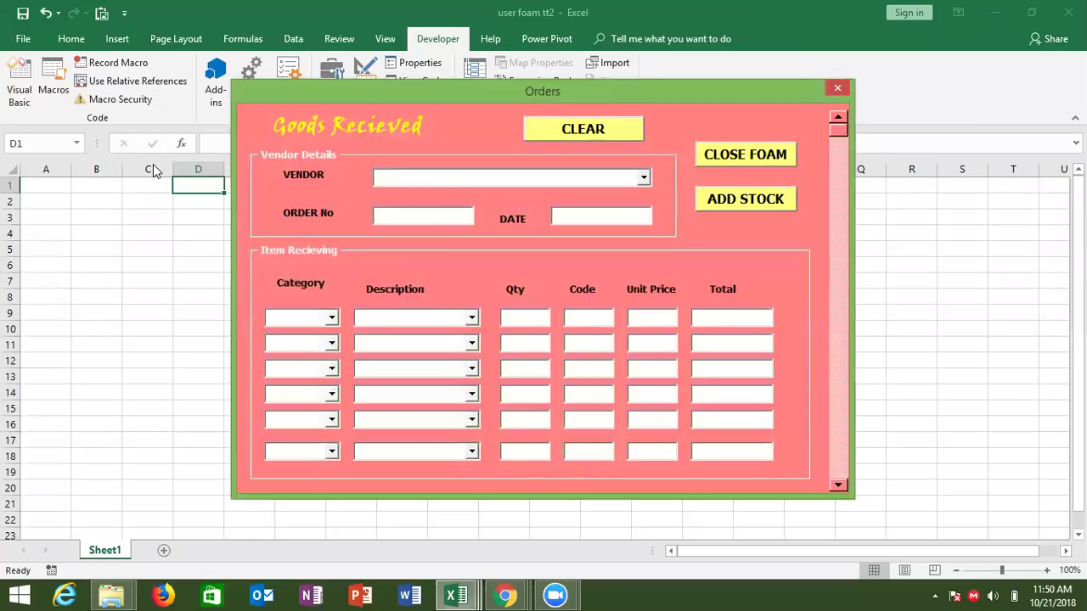
pyautogui.click(646, 180)
pyautogui.click(645, 180)
pyautogui.click(448, 220)
pyautogui.click(332, 320)
pyautogui.click(334, 318)
pyautogui.click(845, 85)
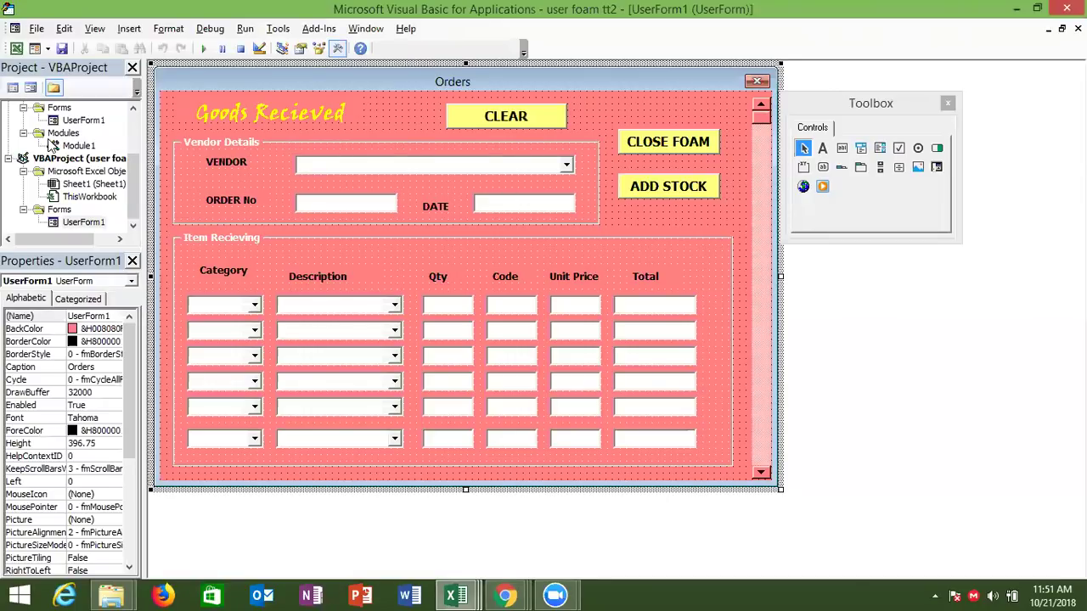
# - Test-run Book1's Data Entry form, close it, then close the user foam tt2 workbook
pyautogui.doubleClick(73, 121)
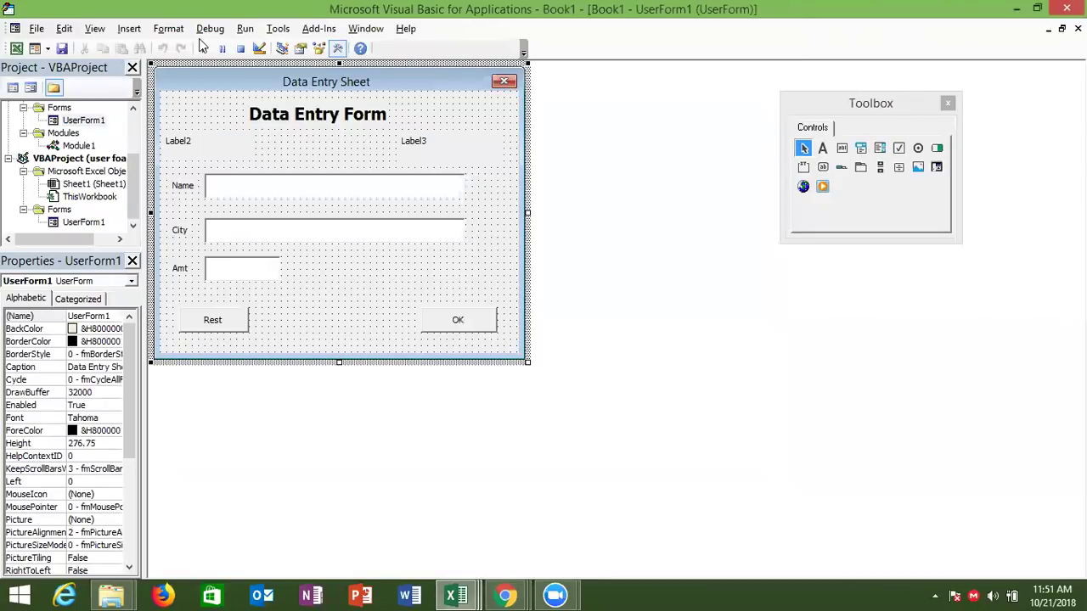
pyautogui.click(221, 48)
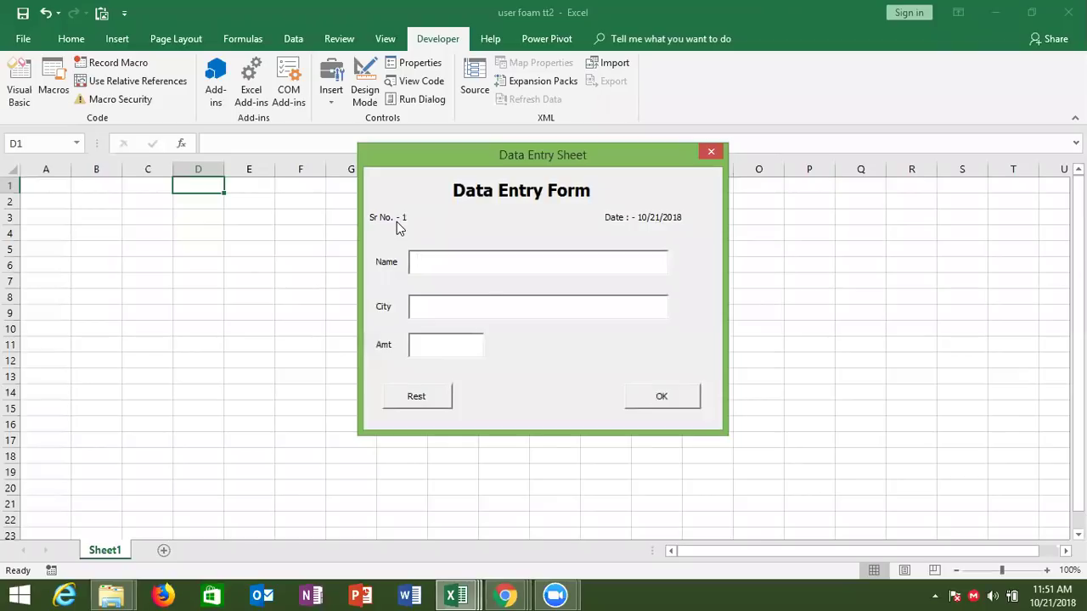
pyautogui.click(716, 151)
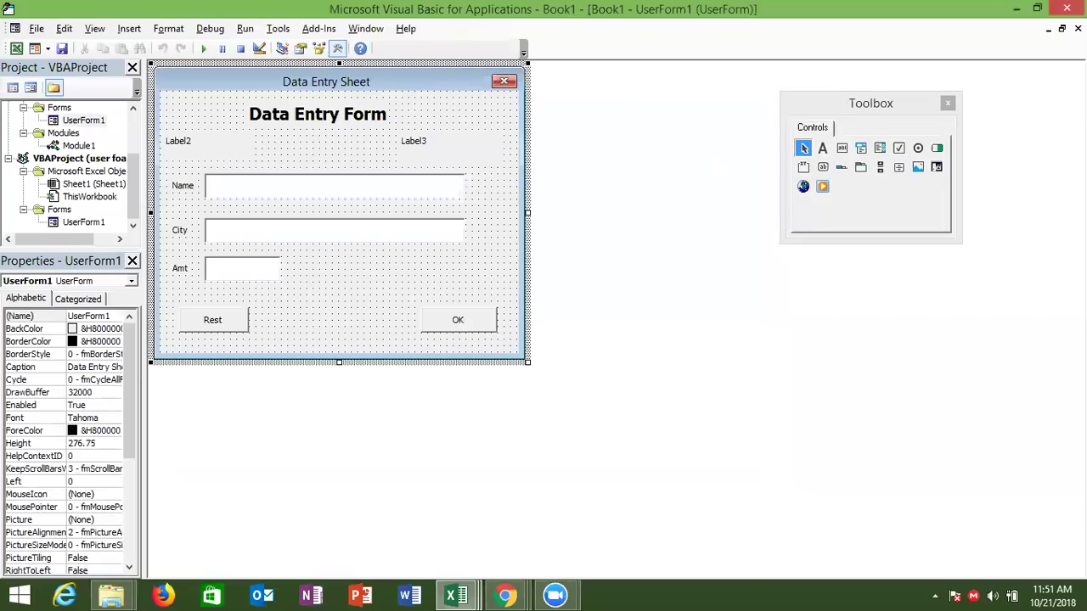
pyautogui.hotkey('alt', 'F11')
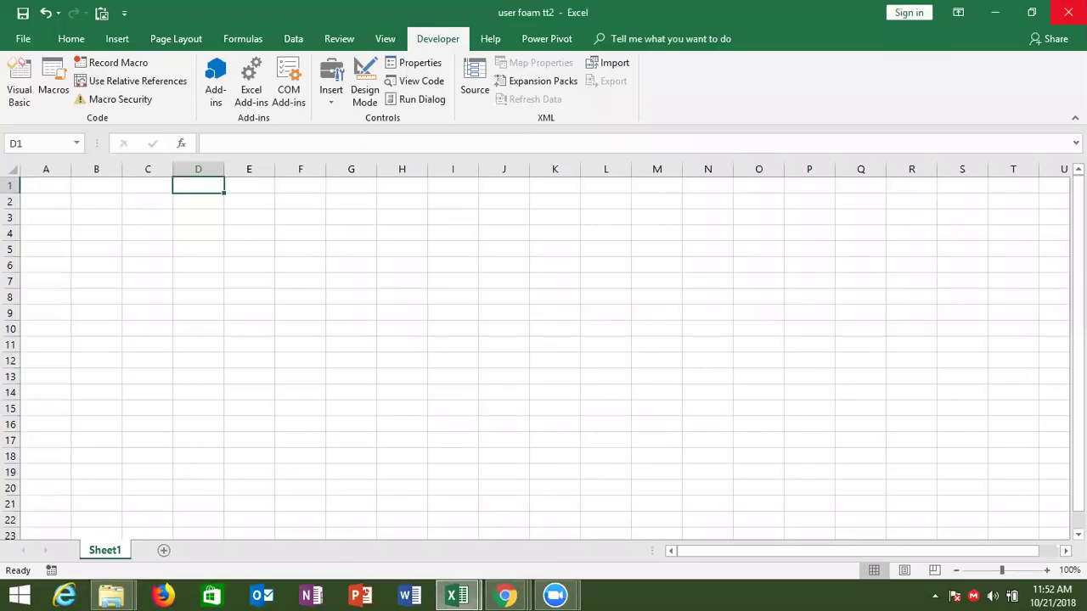
pyautogui.click(1066, 12)
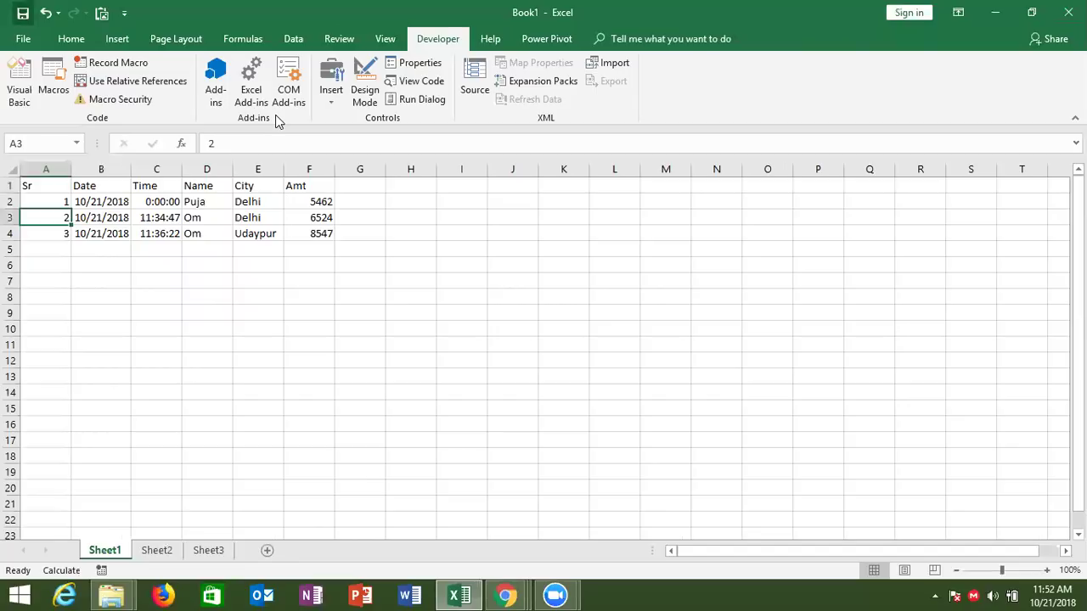
# - Save Book1 on the Desktop with the file name forms11 as an Excel Macro-Enabled Workbook
pyautogui.hotkey('ctrl', 's')
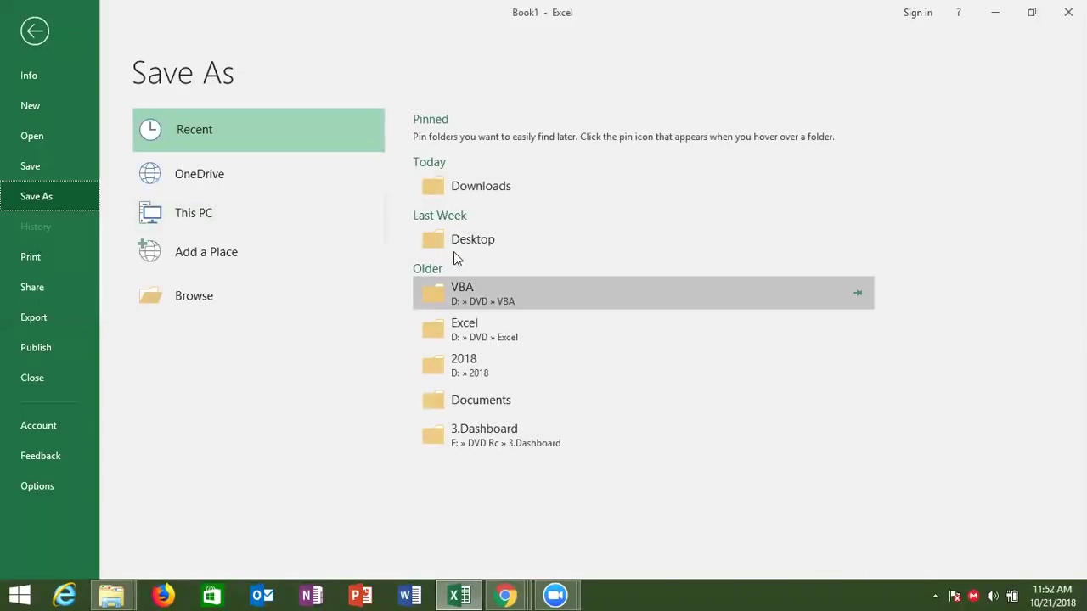
pyautogui.click(453, 253)
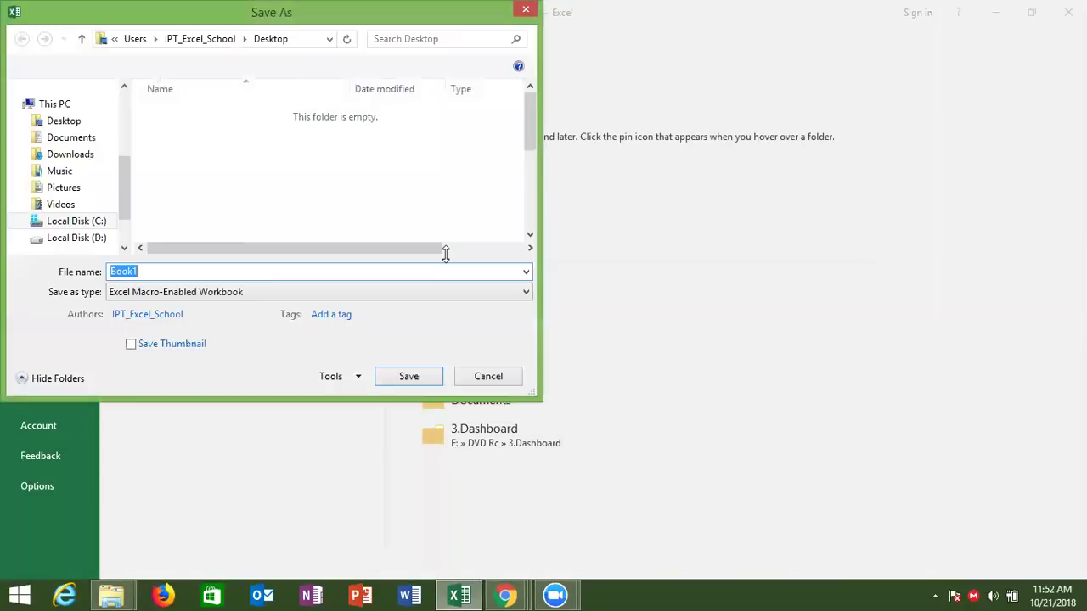
pyautogui.write('form')
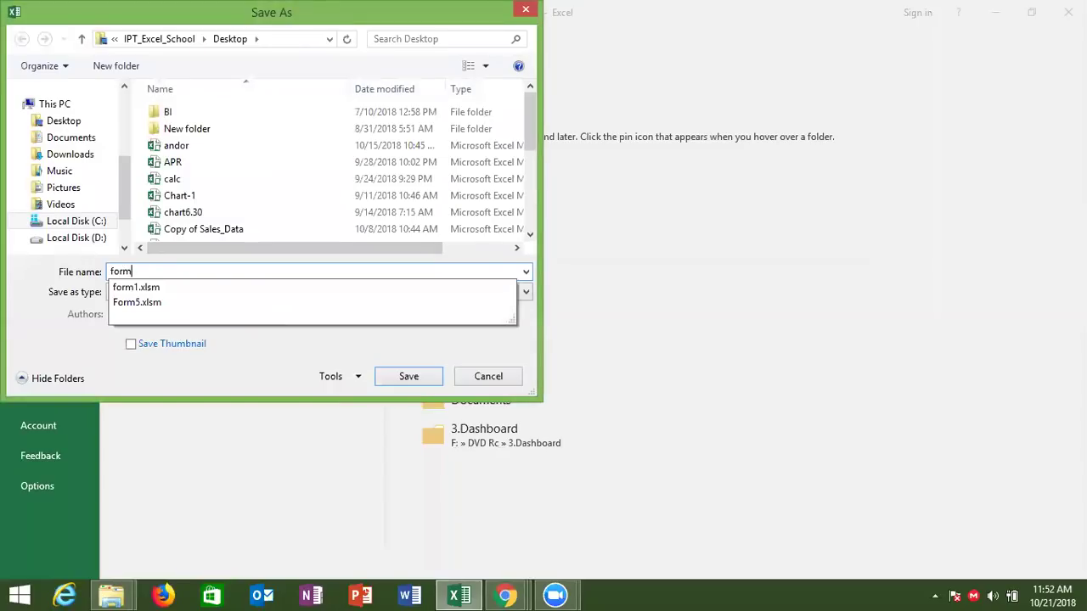
pyautogui.write('2')
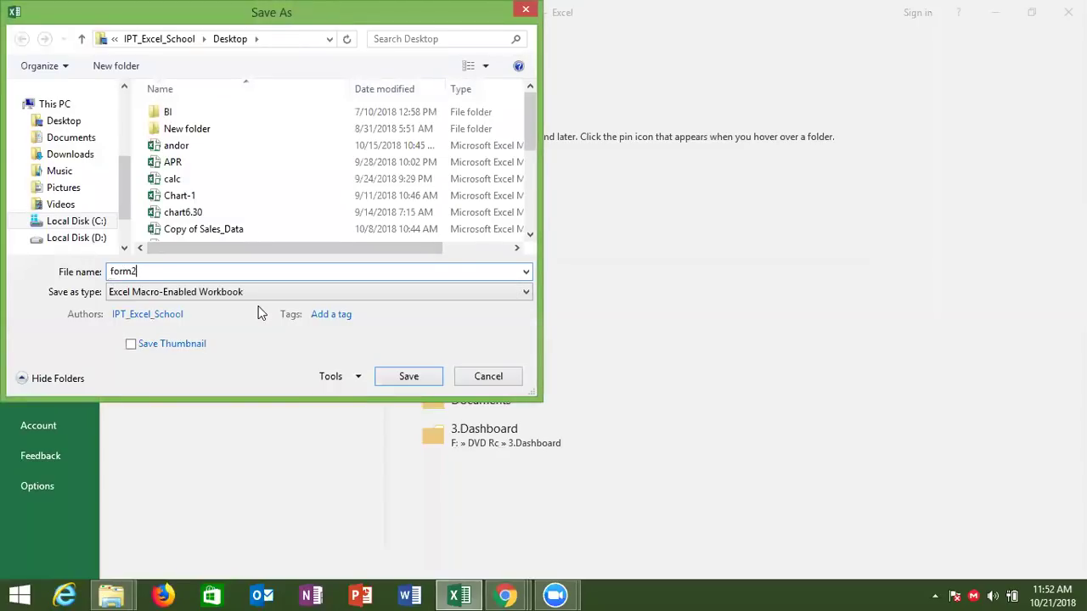
pyautogui.press('BackSpace')
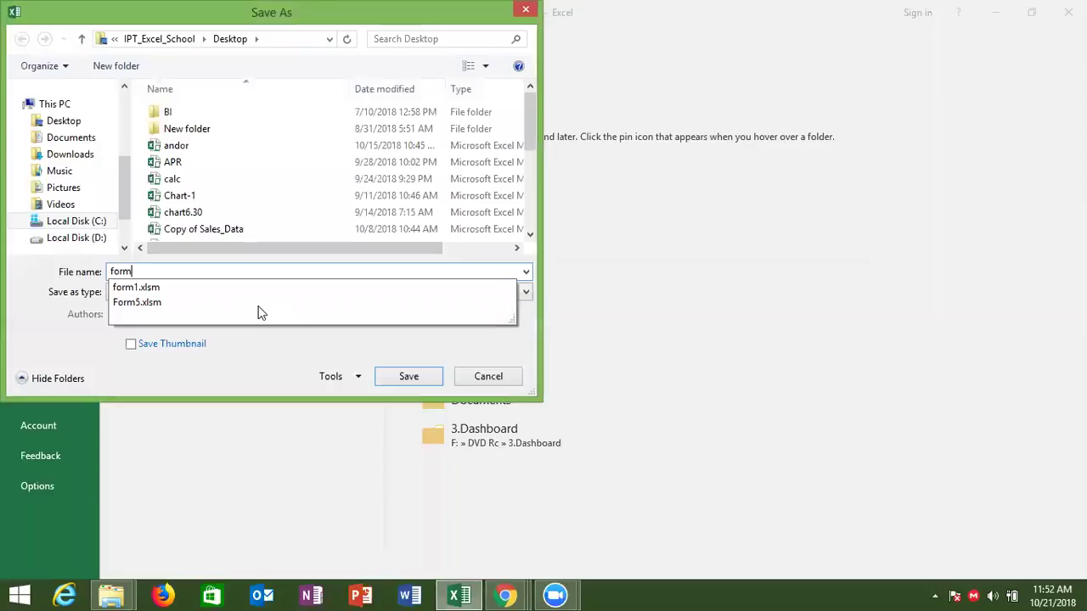
pyautogui.write('s11')
pyautogui.click(410, 377)
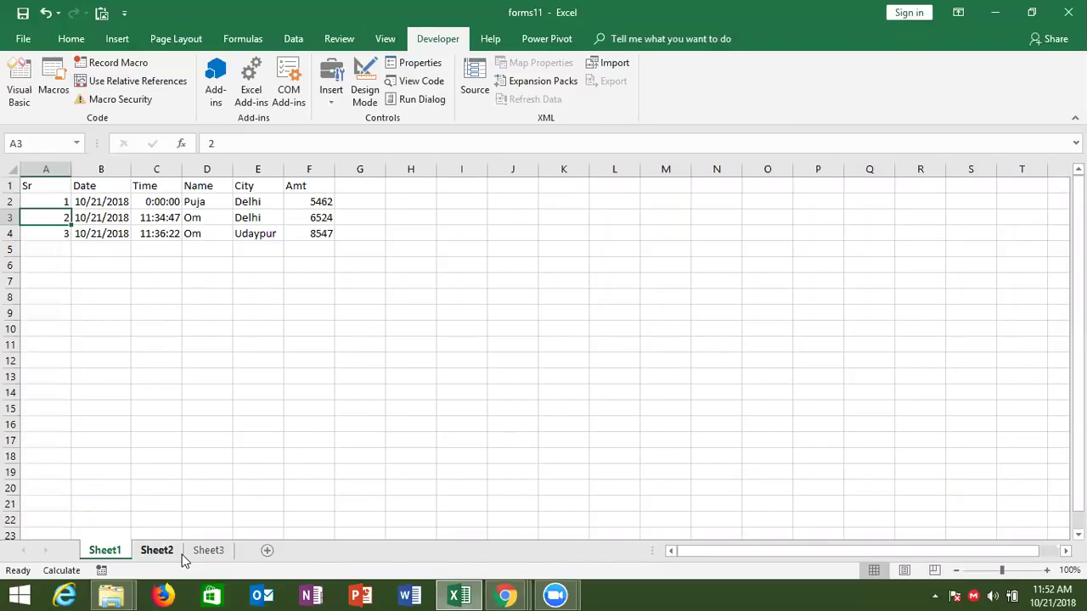
pyautogui.click(396, 420)
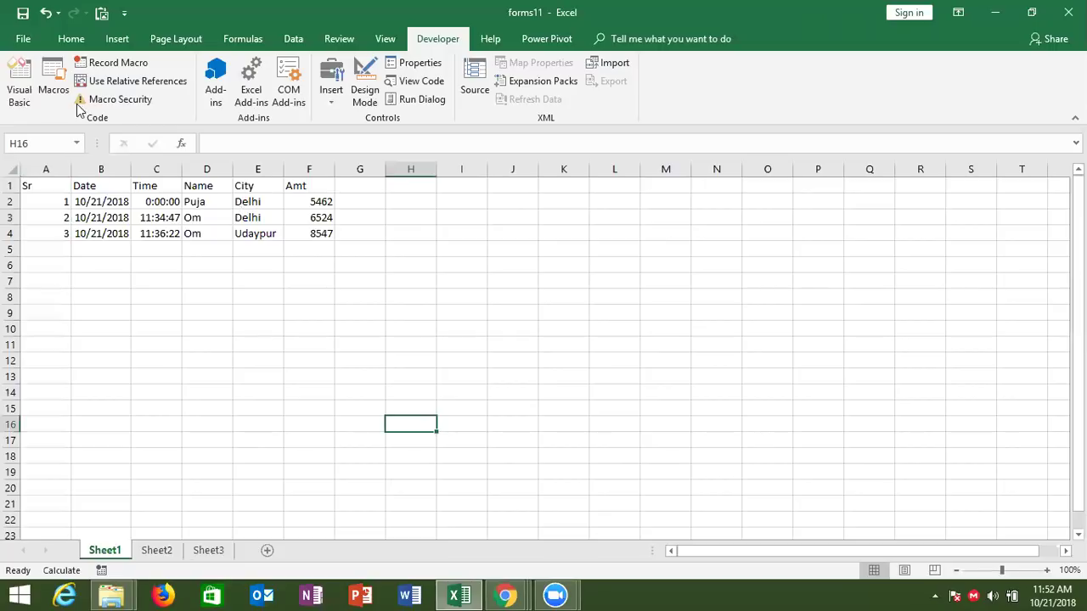
pyautogui.click(43, 95)
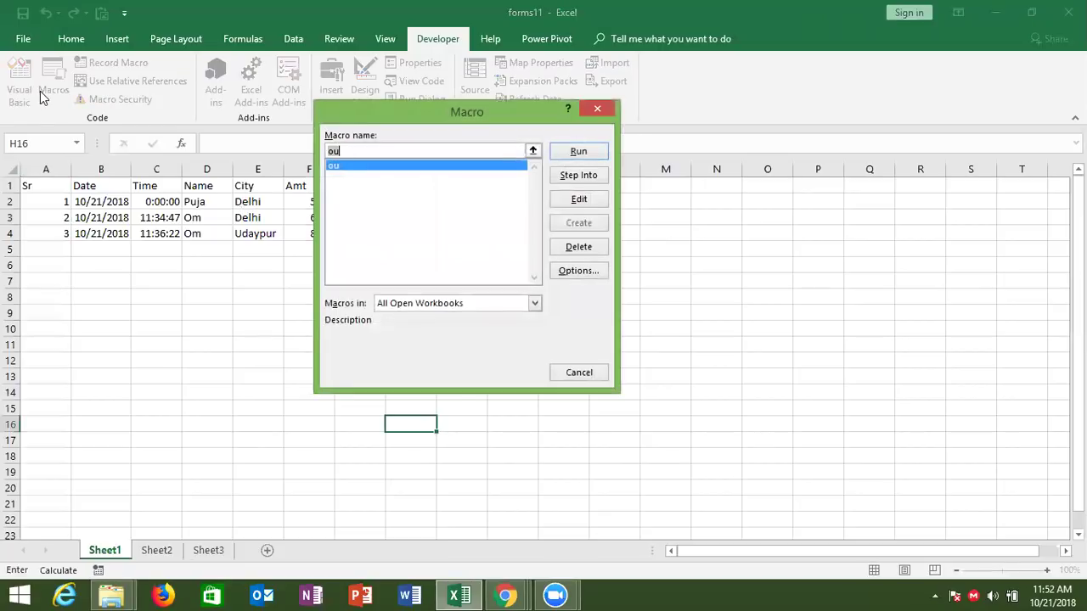
pyautogui.press('Escape')
pyautogui.click(26, 94)
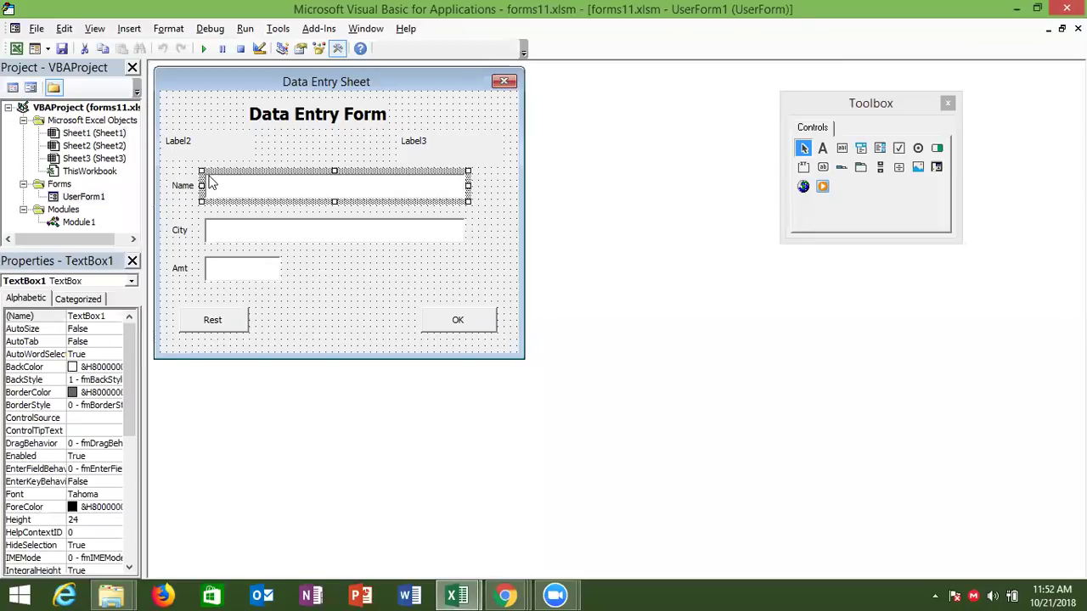
pyautogui.click(242, 229)
pyautogui.click(235, 270)
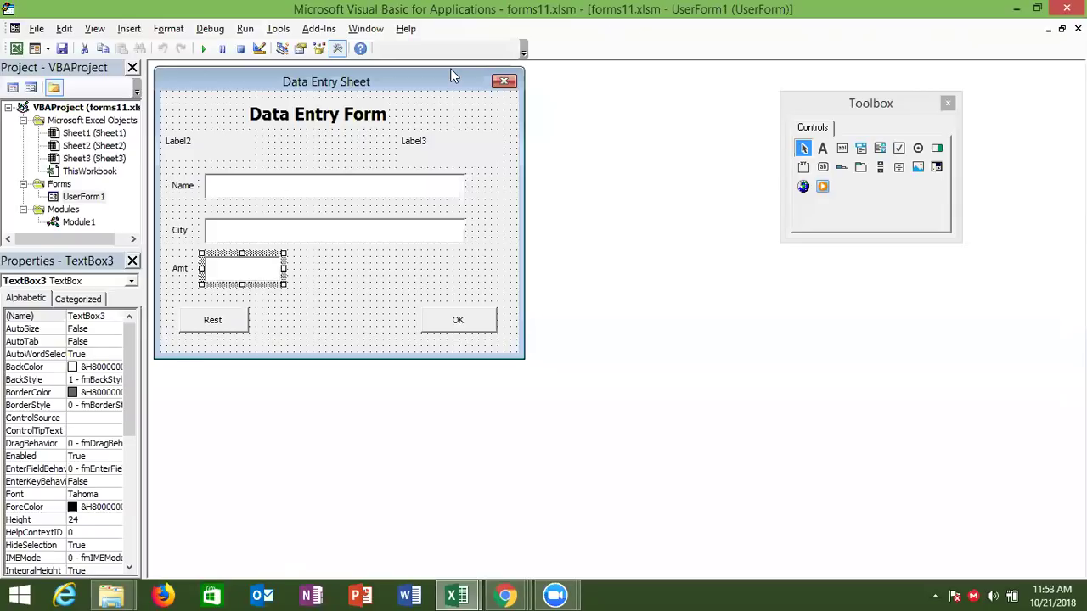
pyautogui.click(1066, 8)
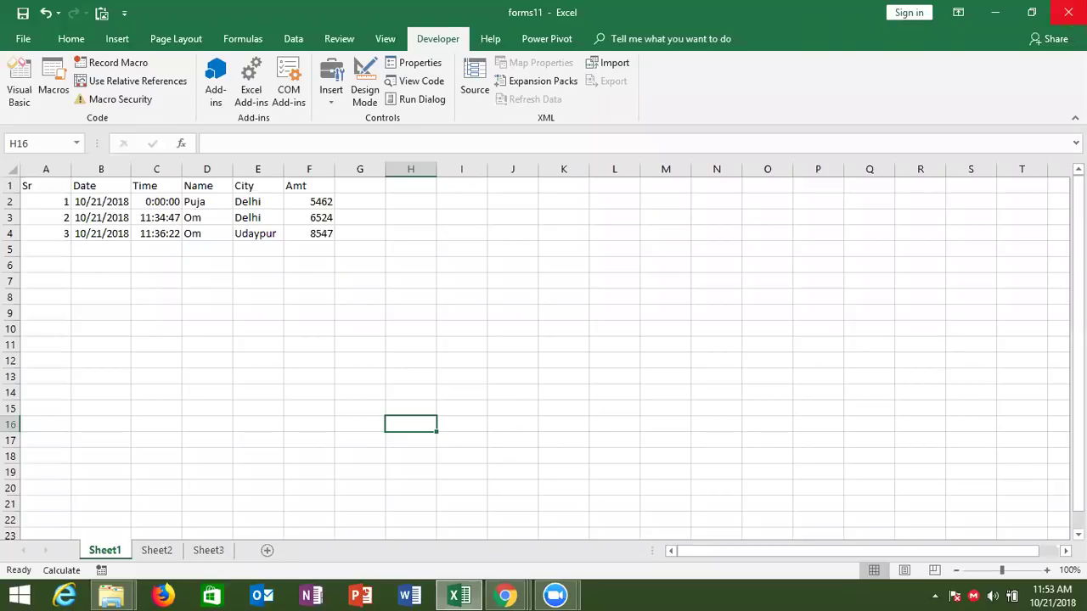
# - Close Excel, minimise Chrome, and choose End Meeting in Zoom
pyautogui.click(1067, 10)
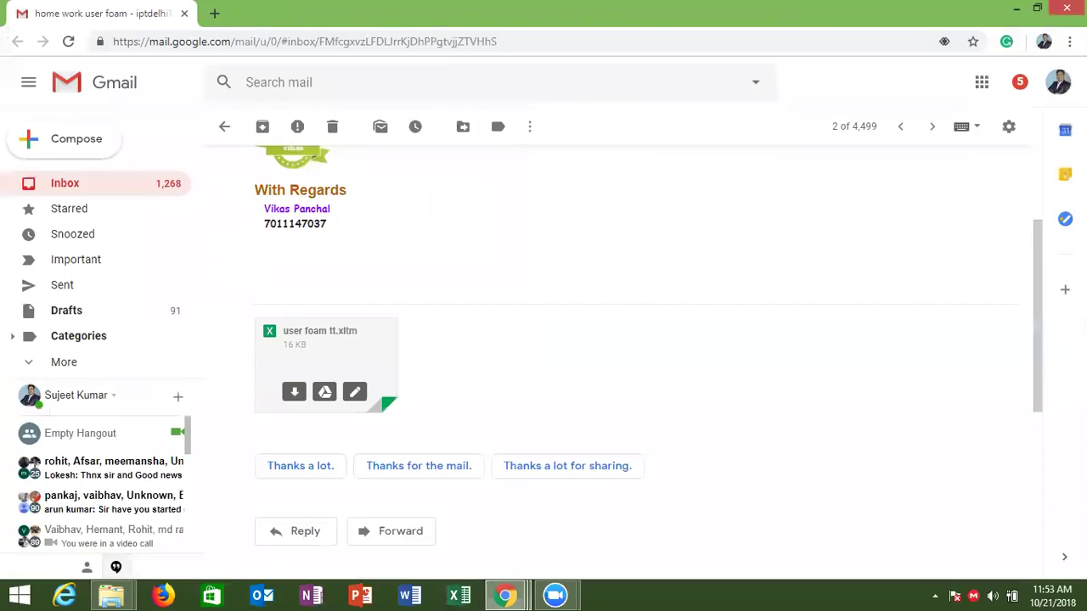
pyautogui.click(1020, 10)
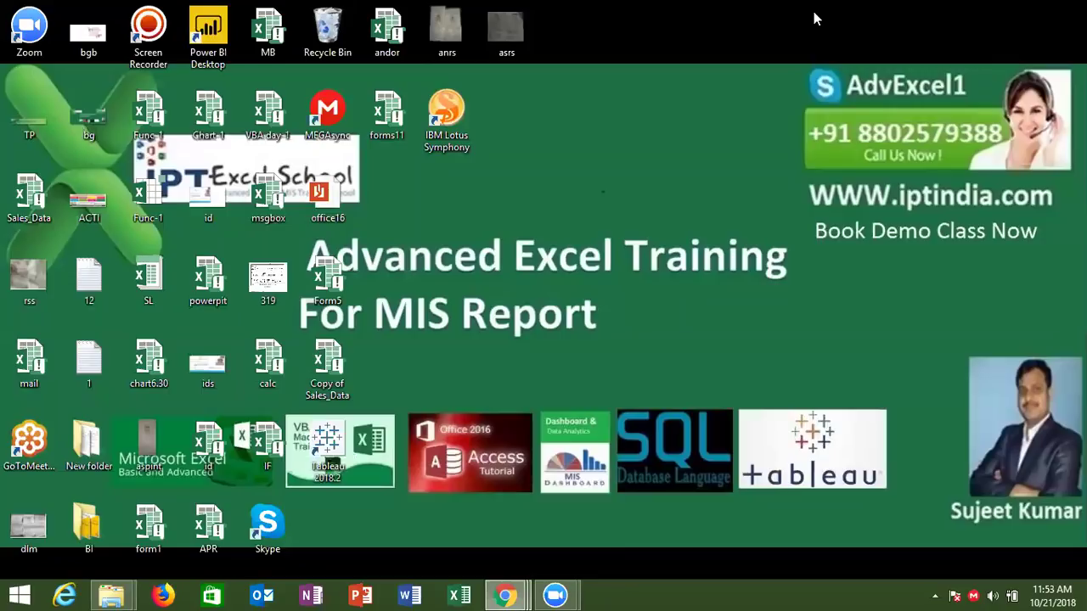
pyautogui.click(813, 17)
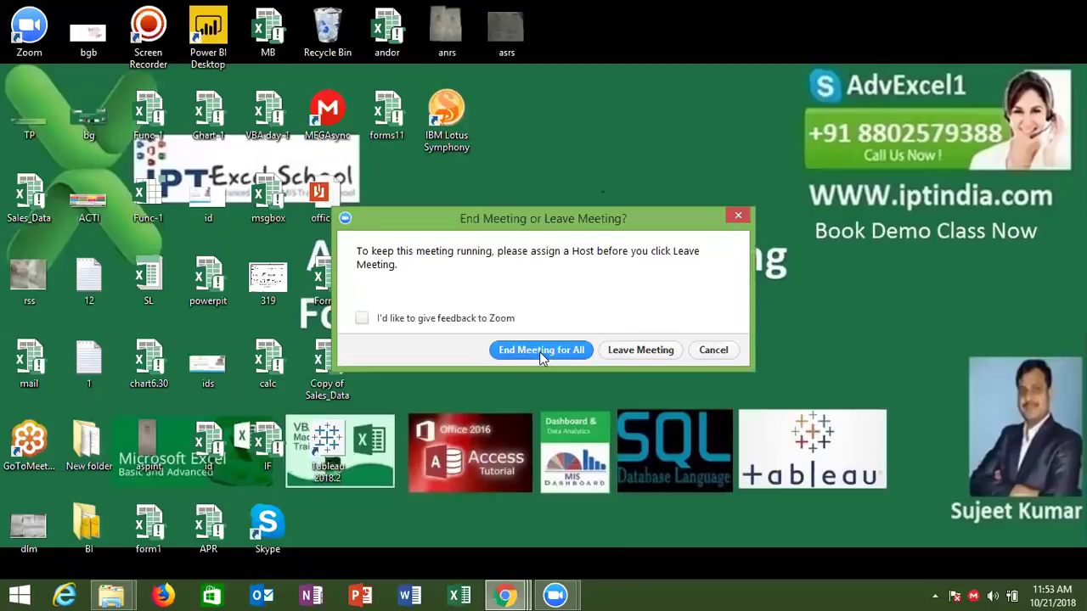